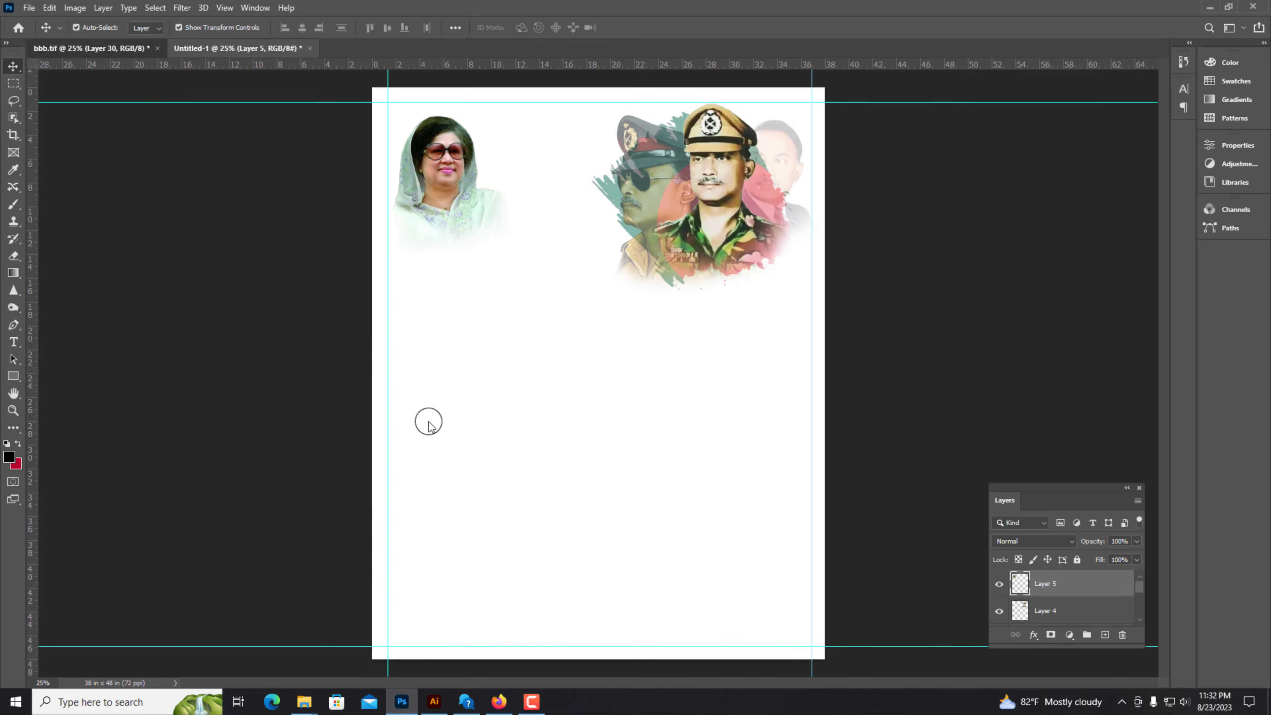
# Step: Copy the cutout of the man with the microphone from bbb.tif to the poster, placing it beside the woman's portrait at the upper left
pyautogui.hotkey('ctrl', 'Tab')
pyautogui.moveTo(645, 391); pyautogui.dragTo(512, 275)
pyautogui.click(526, 341)
pyautogui.hotkey('ctrl', '+')
pyautogui.hotkey('ctrl', '+')
pyautogui.moveTo(422, 102); pyautogui.dragTo(465, 344)
pyautogui.moveTo(297, 240); pyautogui.dragTo(260, 240)
pyautogui.moveTo(470, 363); pyautogui.dragTo(467, 344)
pyautogui.hotkey('ctrl', '-')
# Step: Scale the uniformed officers collage on the poster's upper right to about 91%
pyautogui.keyDown('ctrl'); pyautogui.click(724, 340); pyautogui.keyUp('ctrl')
pyautogui.moveTo(619, 434); pyautogui.dragTo(645, 408)
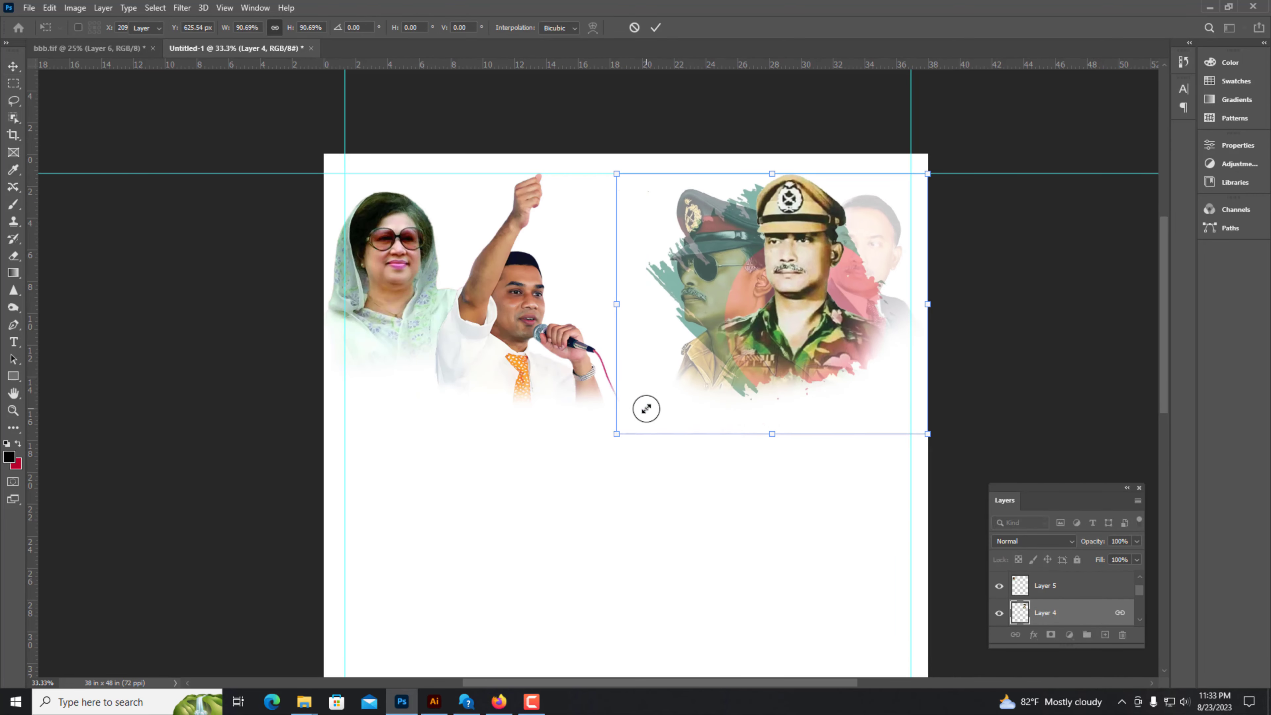
pyautogui.press('Return')
pyautogui.keyDown('ctrl'); pyautogui.click(521, 366); pyautogui.keyUp('ctrl')
pyautogui.keyDown('ctrl'); pyautogui.keyDown('shift'); pyautogui.click(369, 314); pyautogui.keyUp('shift'); pyautogui.keyUp('ctrl')
pyautogui.hotkey('ctrl', '-')
pyautogui.hotkey('ctrl', '-')
# Step: Copy the green silhouette from bbb.tif into the poster's lower right and scale it to about 102%
pyautogui.hotkey('ctrl', 'Tab')
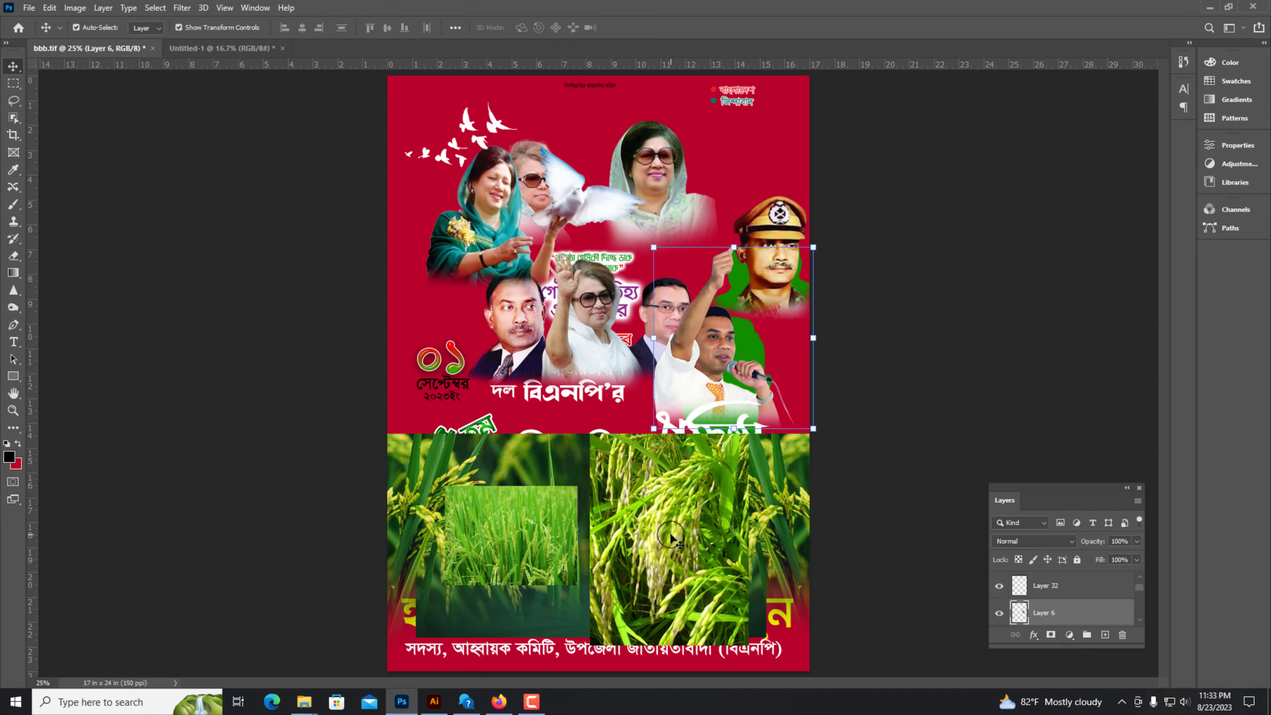
pyautogui.moveTo(510, 536); pyautogui.dragTo(510, 432)
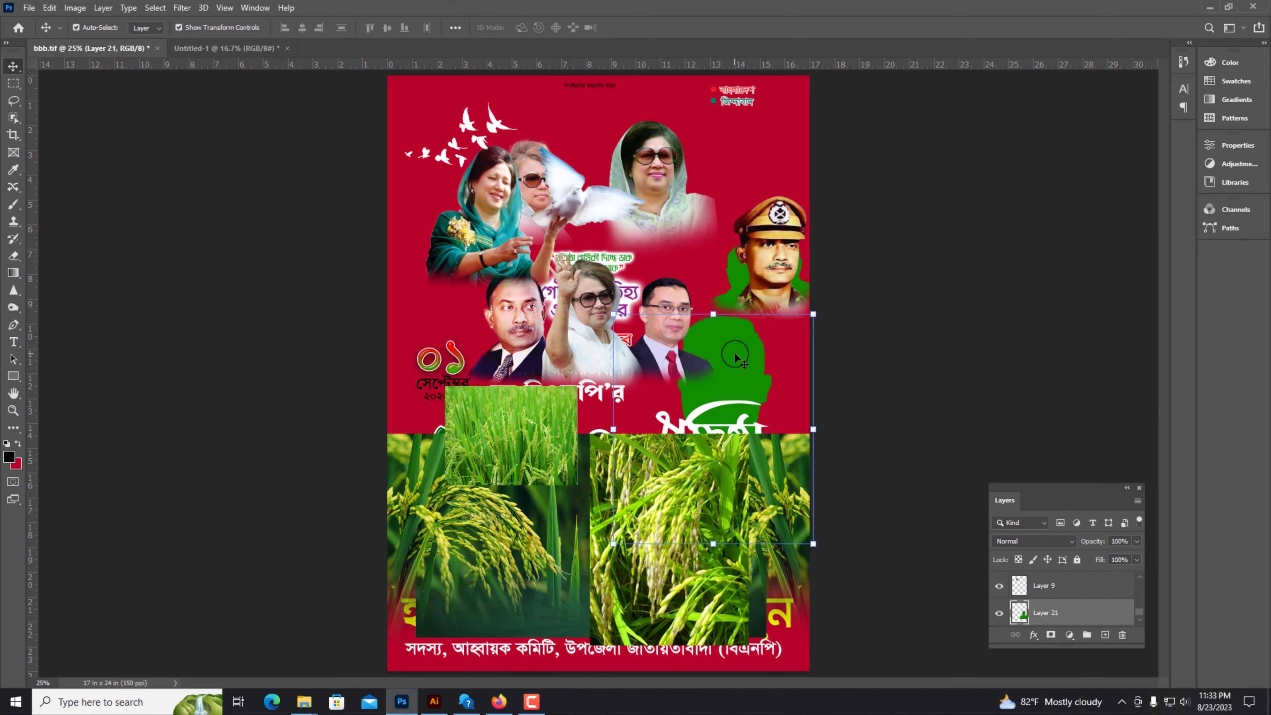
pyautogui.hotkey('ctrl', 'Tab')
pyautogui.click(667, 515)
pyautogui.moveTo(666, 515); pyautogui.dragTo(681, 495)
pyautogui.moveTo(683, 411); pyautogui.dragTo(683, 408)
pyautogui.moveTo(688, 509); pyautogui.dragTo(687, 508)
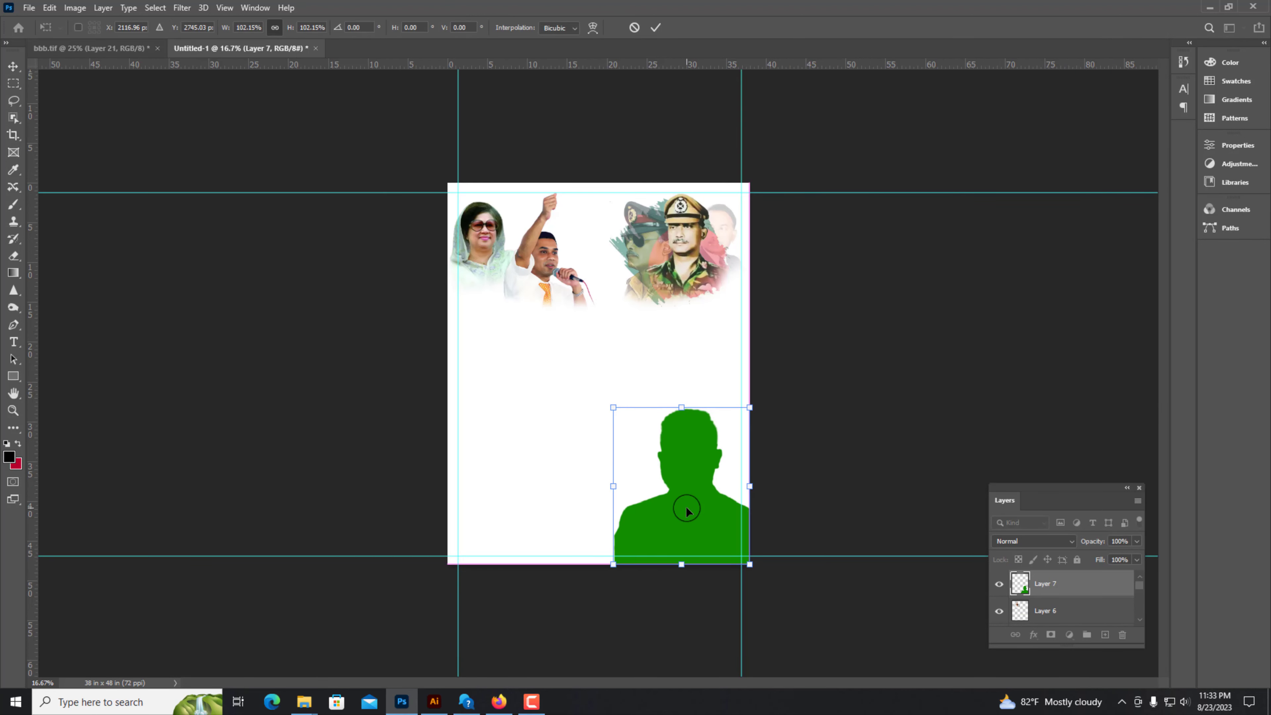
# Step: Move the rice field images upward in bbb.tif to uncover the name and title text at the bottom
pyautogui.click(120, 50)
pyautogui.moveTo(501, 541); pyautogui.dragTo(500, 434)
pyautogui.moveTo(522, 591); pyautogui.dragTo(526, 482)
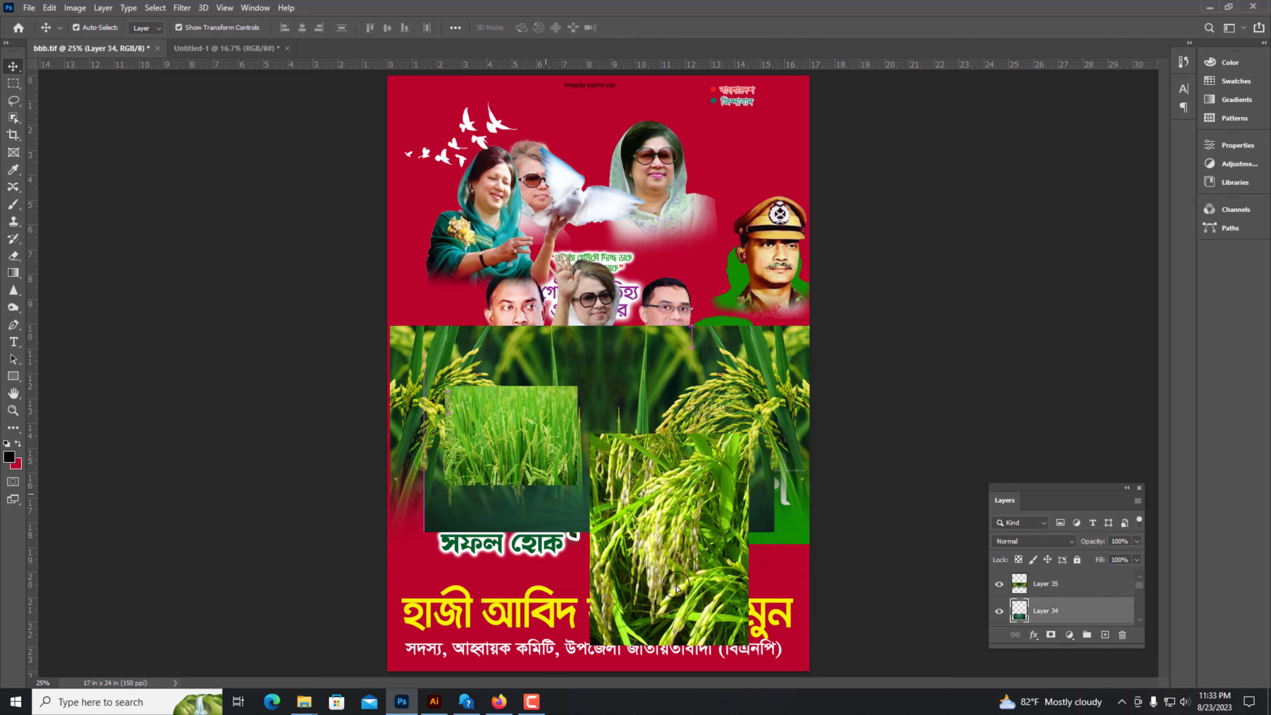
pyautogui.moveTo(651, 566); pyautogui.dragTo(638, 445)
# Step: Copy the yellow name line from bbb.tif to the bottom of the poster and resize it to span between the vertical guides
pyautogui.click(553, 612)
pyautogui.rightClick(640, 651)
pyautogui.keyDown('shift'); pyautogui.click(659, 613); pyautogui.keyUp('shift')
pyautogui.moveTo(645, 609); pyautogui.dragTo(587, 596)
pyautogui.moveTo(779, 609); pyautogui.dragTo(653, 406)
pyautogui.hotkey('ctrl', '+')
pyautogui.press('Return')
pyautogui.moveTo(594, 484); pyautogui.dragTo(585, 508)
pyautogui.moveTo(740, 533)
pyautogui.mouseDown()
pyautogui.moveTo(724, 501)
pyautogui.moveTo(703, 505)
pyautogui.moveTo(851, 496)
pyautogui.moveTo(721, 512)
pyautogui.moveTo(722, 498)
pyautogui.moveTo(733, 521)
pyautogui.mouseUp()
pyautogui.press('Return')
pyautogui.hotkey('ctrl', '-')
# Step: Select the Background layer and set the Pen tool to Path mode for drawing on the poster
pyautogui.click(496, 515)
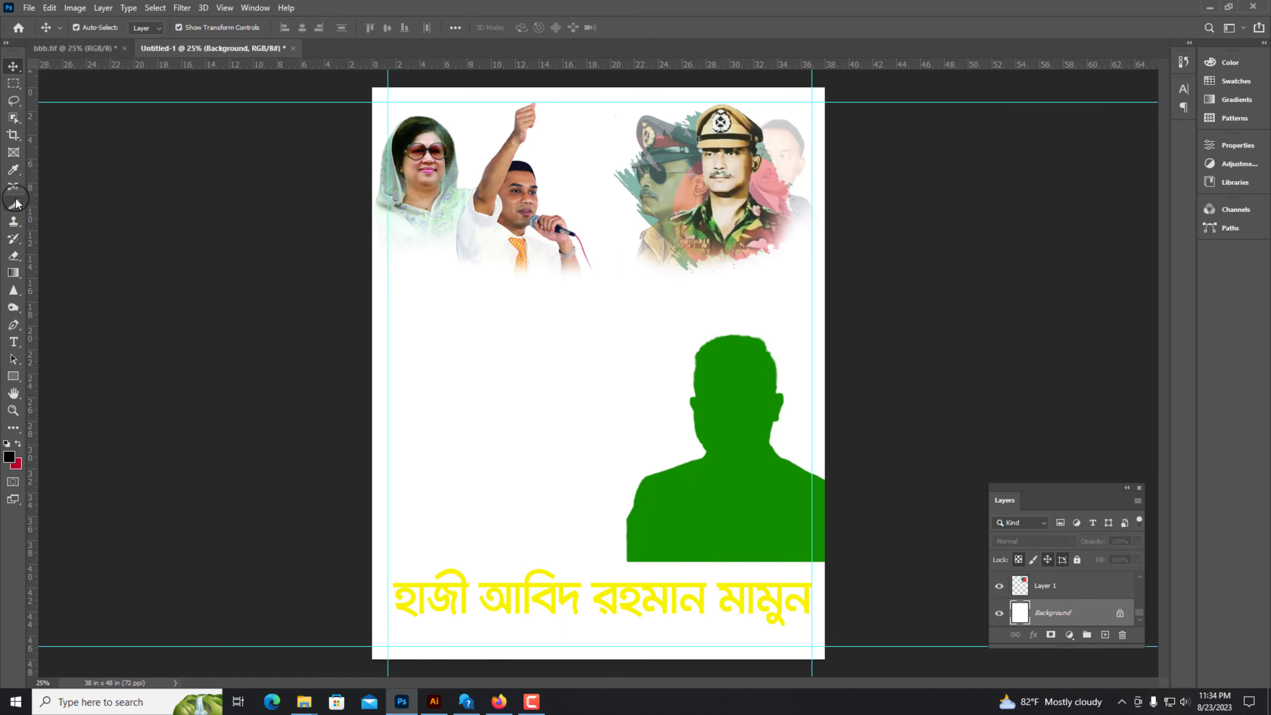
pyautogui.click(14, 326)
pyautogui.click(95, 26)
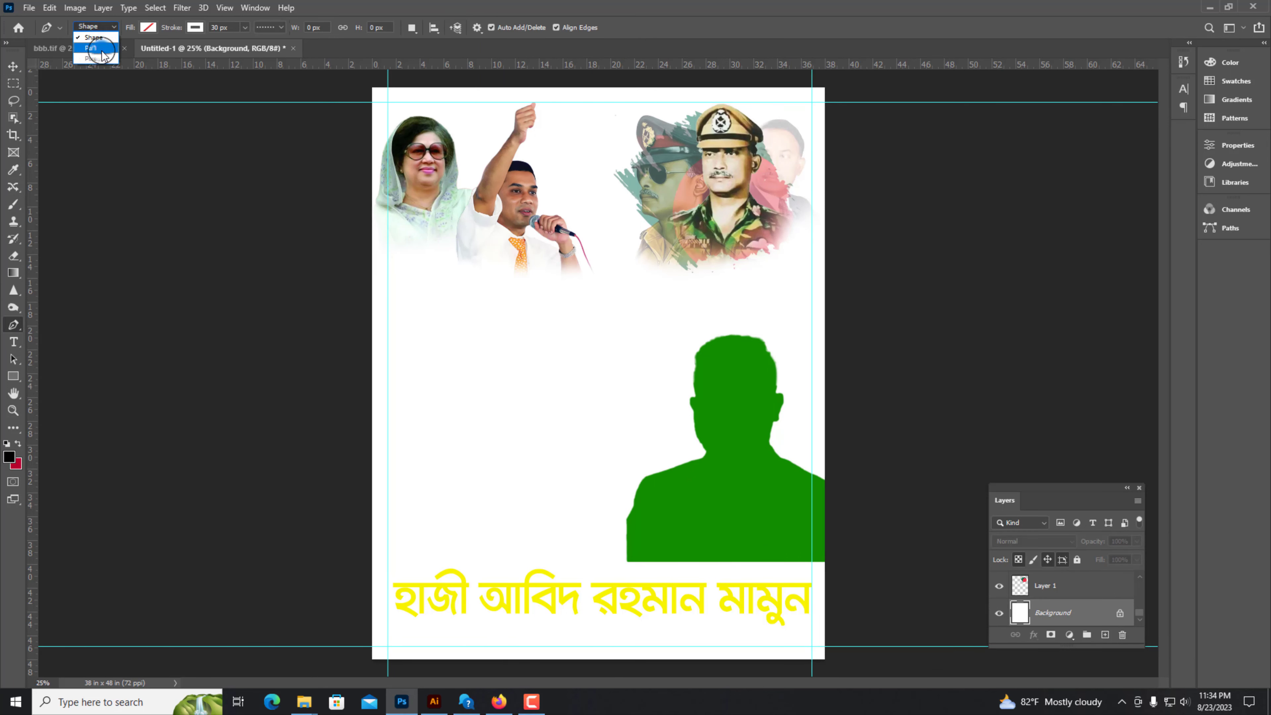
pyautogui.click(90, 50)
pyautogui.hotkey('ctrl', '-')
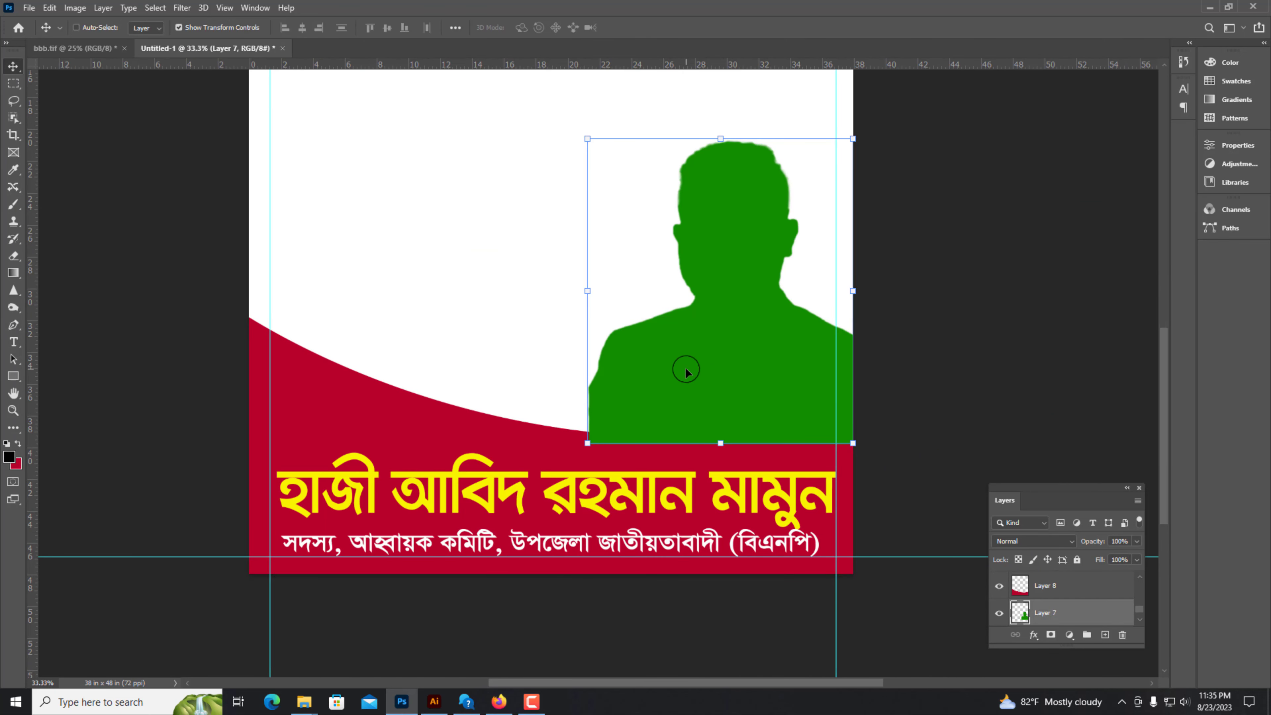
# Step: Stretch the red wave shape behind the name text so it extends beyond the page's side and bottom edges
pyautogui.keyDown('ctrl'); pyautogui.click(448, 416); pyautogui.keyUp('ctrl')
pyautogui.moveTo(854, 447); pyautogui.dragTo(882, 445)
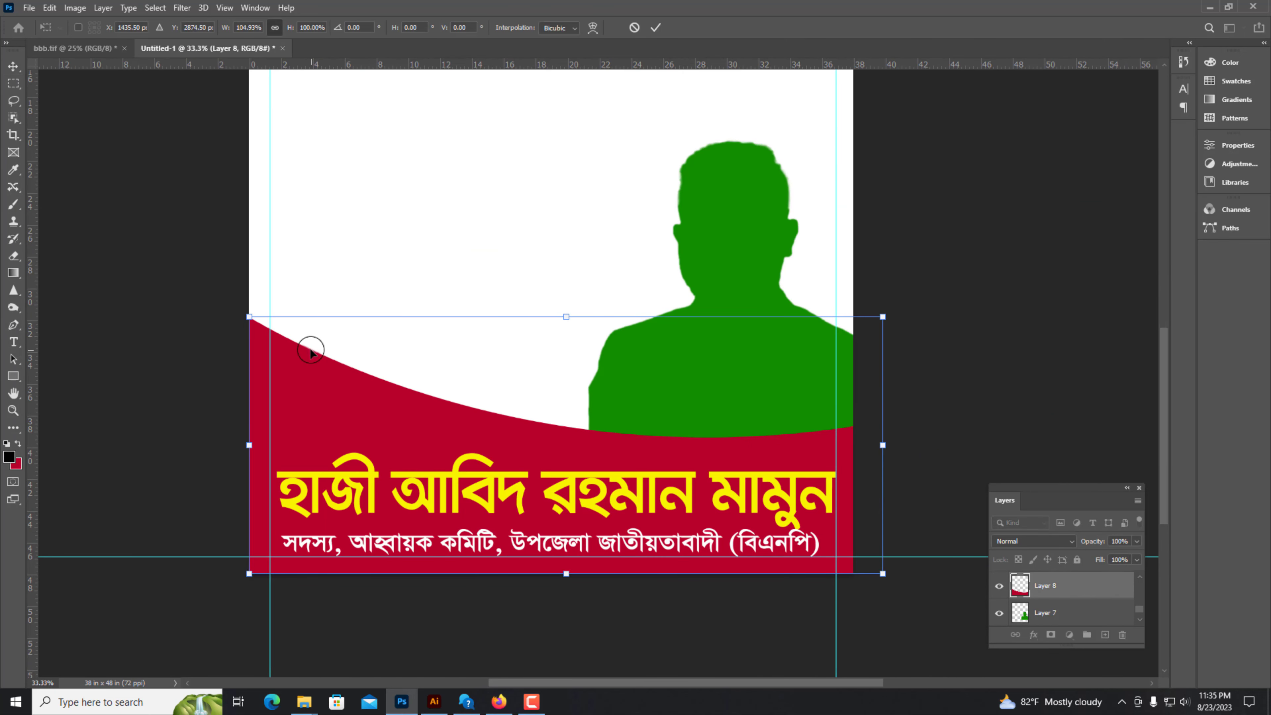
pyautogui.moveTo(258, 286); pyautogui.dragTo(255, 292)
pyautogui.moveTo(576, 577); pyautogui.dragTo(575, 588)
pyautogui.press('Return')
pyautogui.hotkey('ctrl', '+')
# Step: Add a linear Gradient Overlay from red to dark green at -90° to the red wave layer
pyautogui.doubleClick(1101, 585)
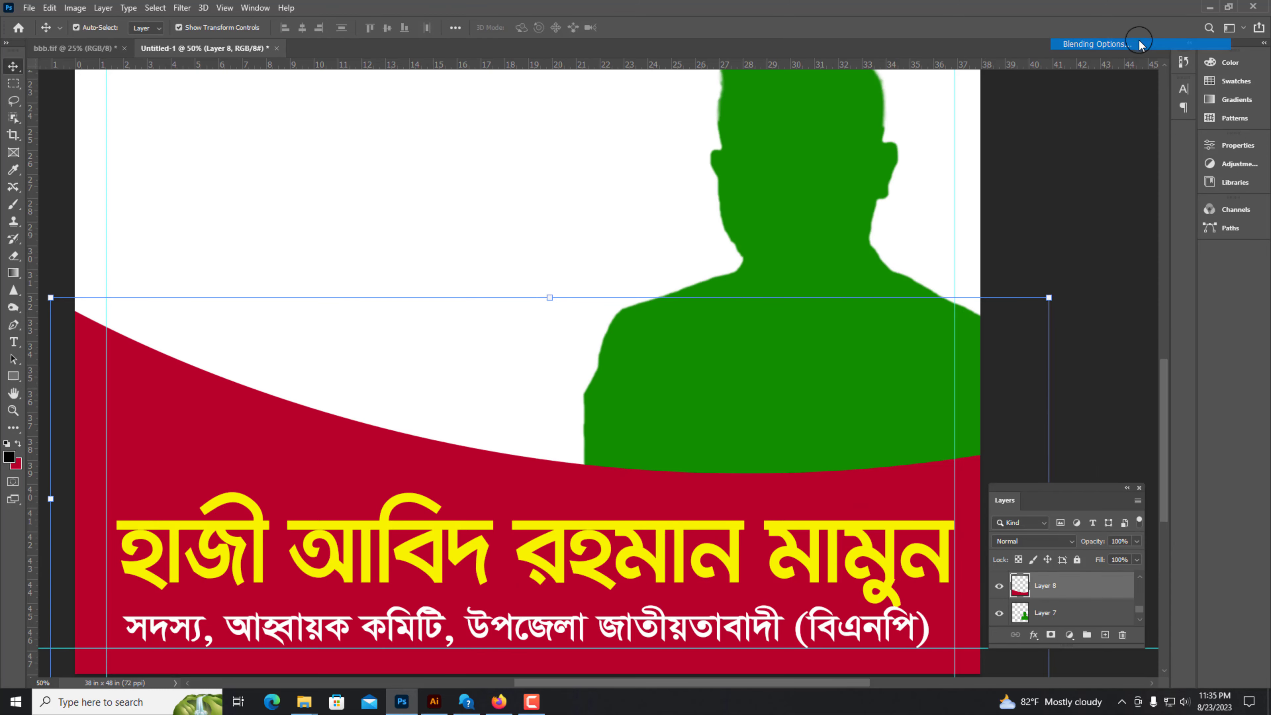
pyautogui.click(784, 435)
pyautogui.click(989, 316)
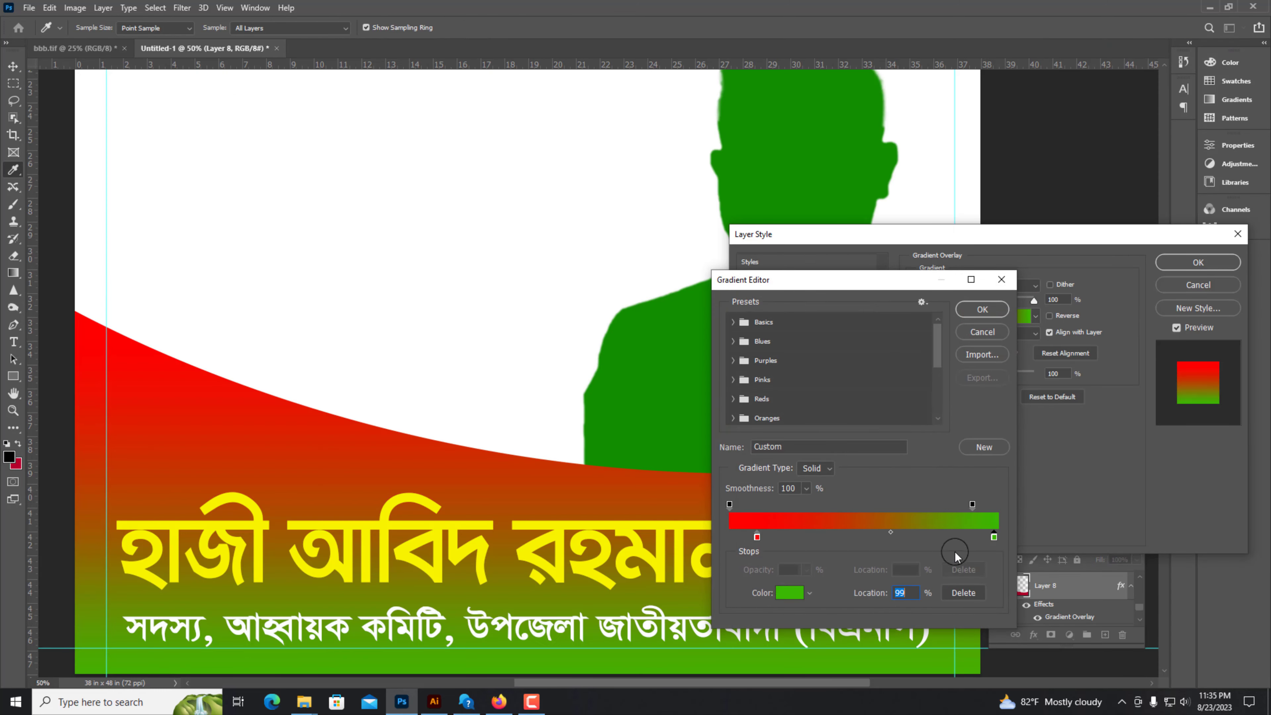
pyautogui.click(803, 596)
pyautogui.click(907, 429)
pyautogui.click(1021, 337)
pyautogui.click(982, 306)
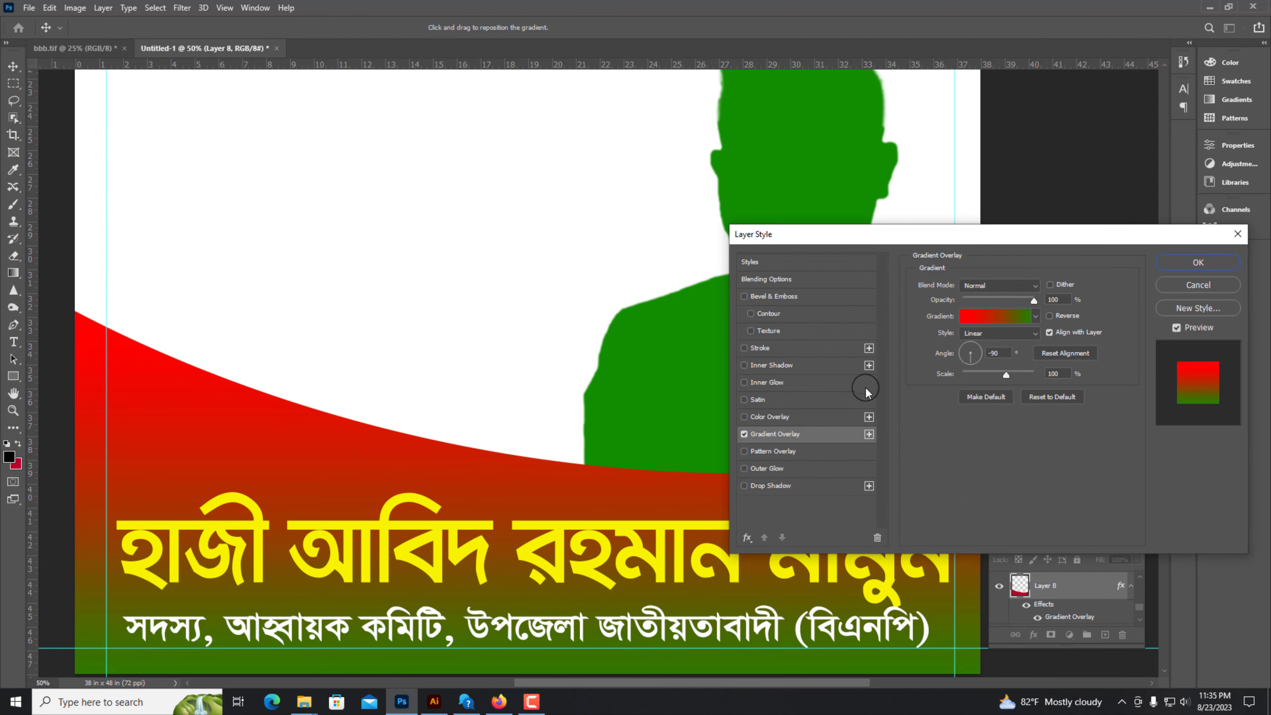
# Step: Add a Drop Shadow along the wave's curve and an Inner Shadow with 35% opacity, 19 px distance, 35% choke and 59 px size
pyautogui.click(784, 486)
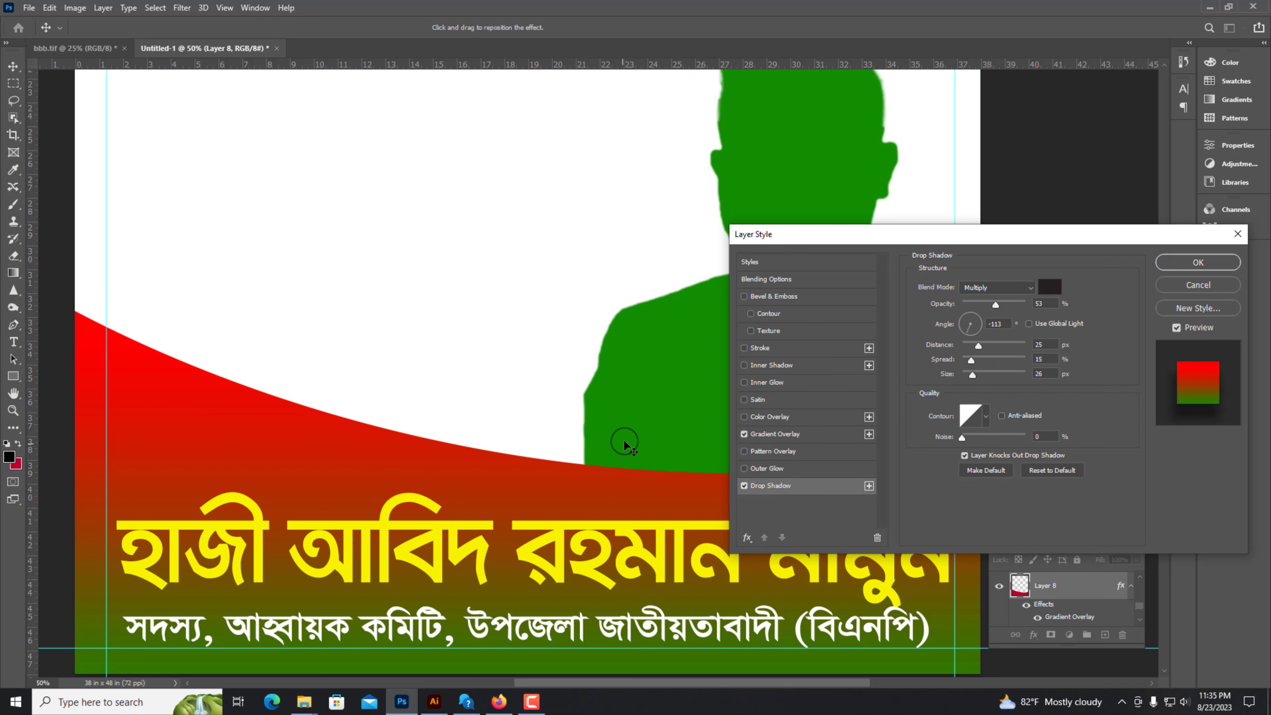
pyautogui.moveTo(624, 444); pyautogui.dragTo(853, 389)
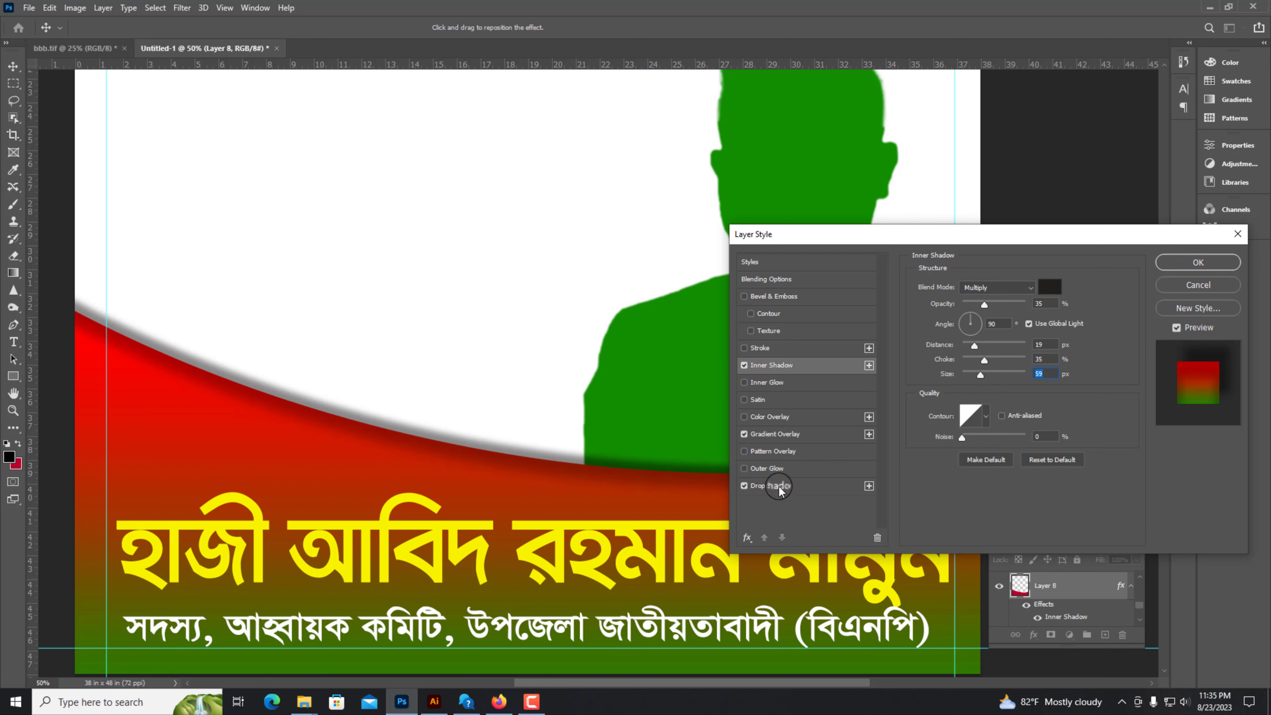
pyautogui.press('Return')
pyautogui.hotkey('ctrl', '-')
pyautogui.hotkey('ctrl', '-')
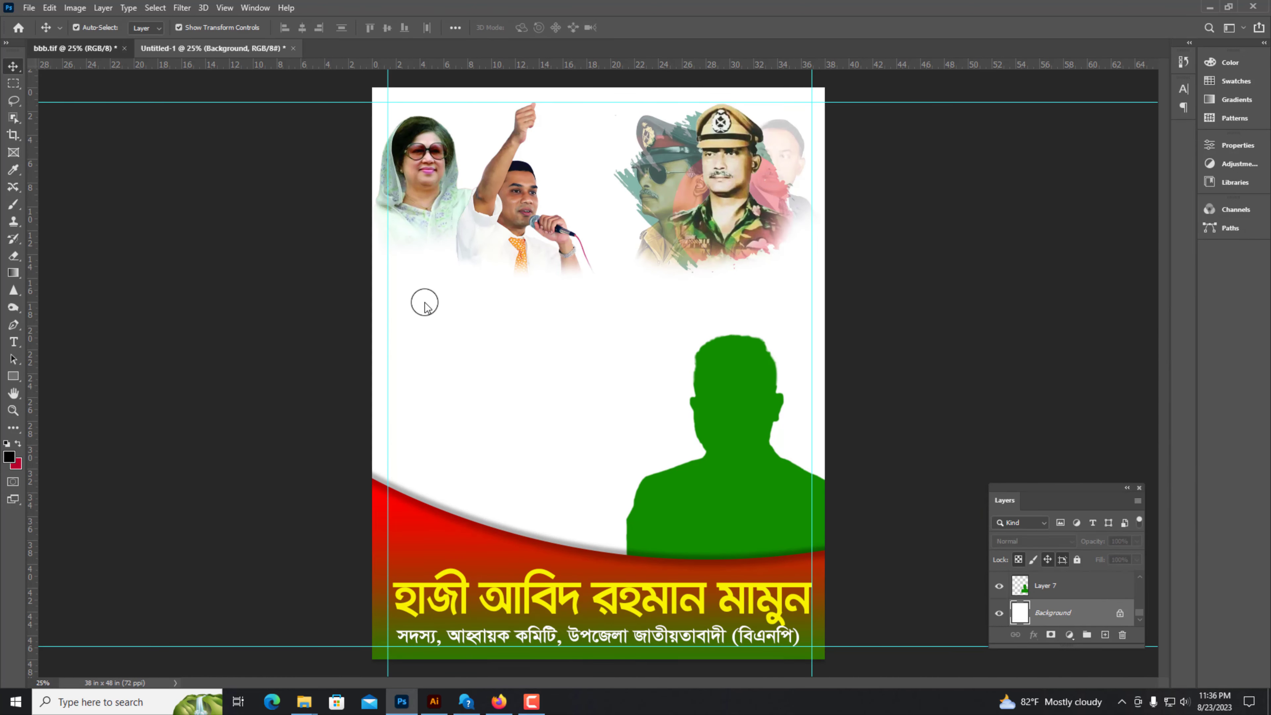
# Step: Move the rice and dark green images aside in bbb.tif and select the green and purple slogan texts
pyautogui.hotkey('ctrl', 'Tab')
pyautogui.hotkey('ctrl', '+')
pyautogui.click(608, 277)
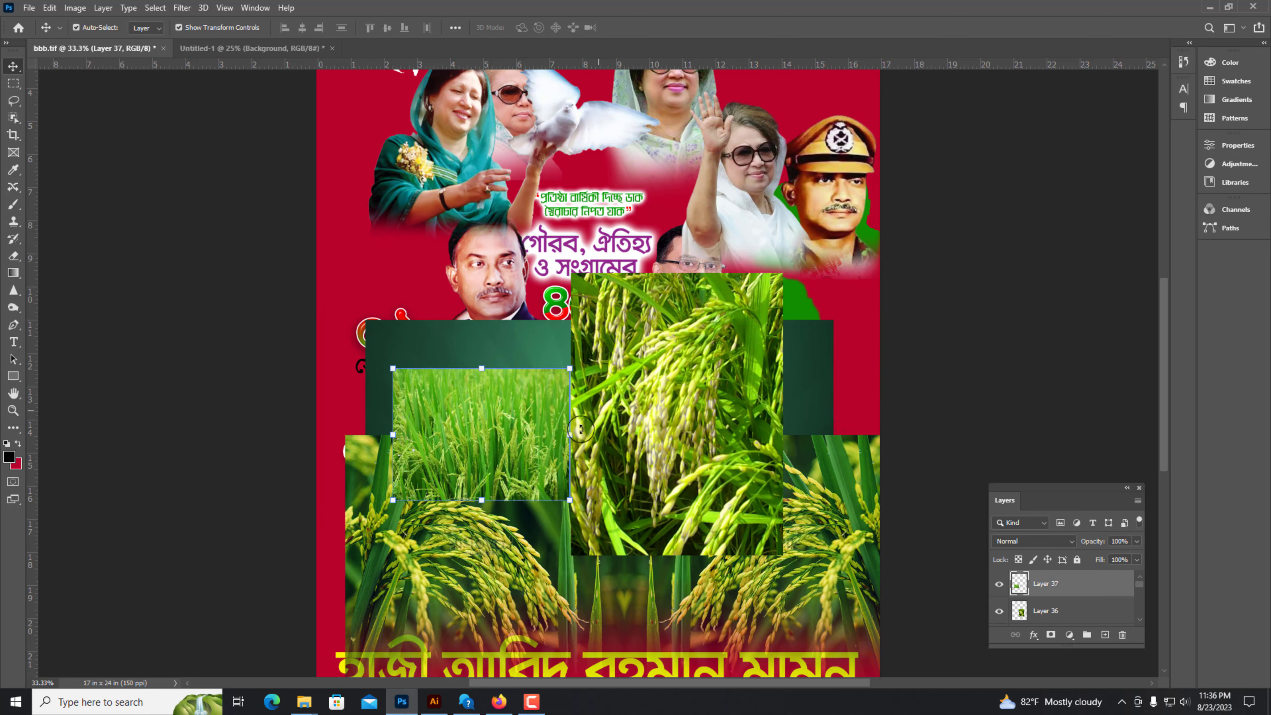
pyautogui.moveTo(451, 416); pyautogui.dragTo(555, 514)
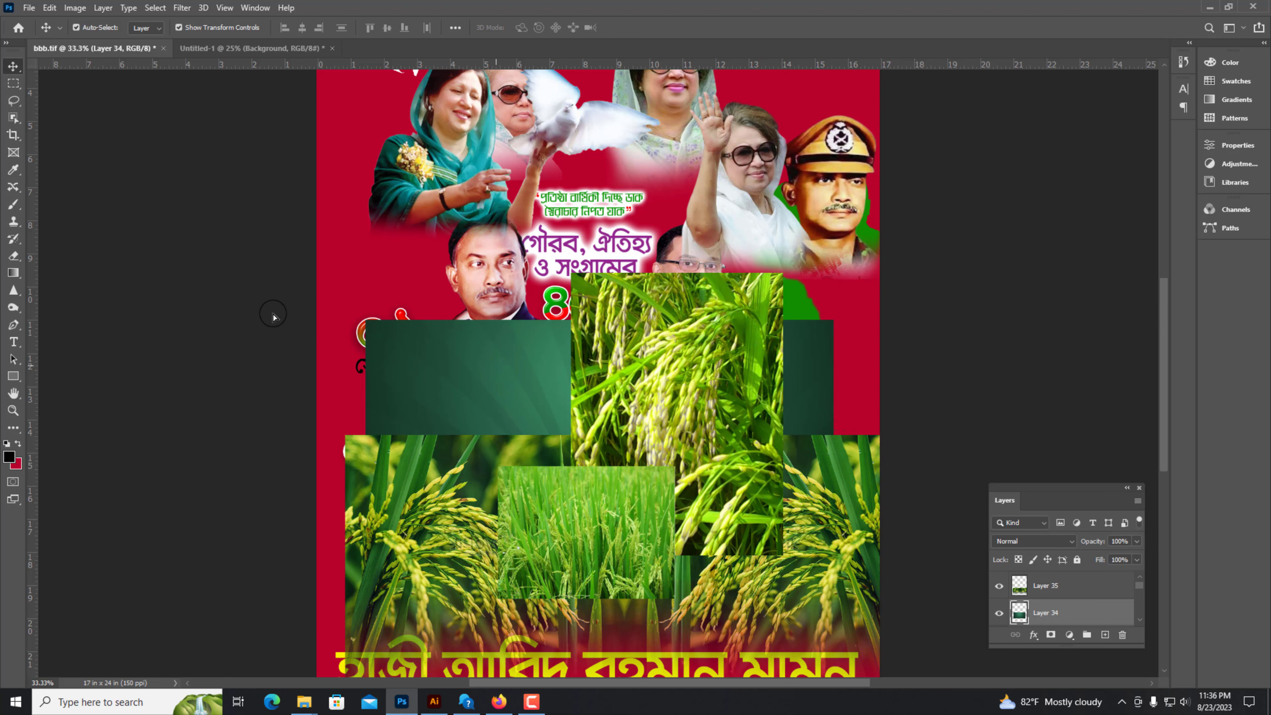
pyautogui.moveTo(273, 314); pyautogui.dragTo(583, 506)
pyautogui.scroll(-1, 598, 210)
pyautogui.click(599, 187)
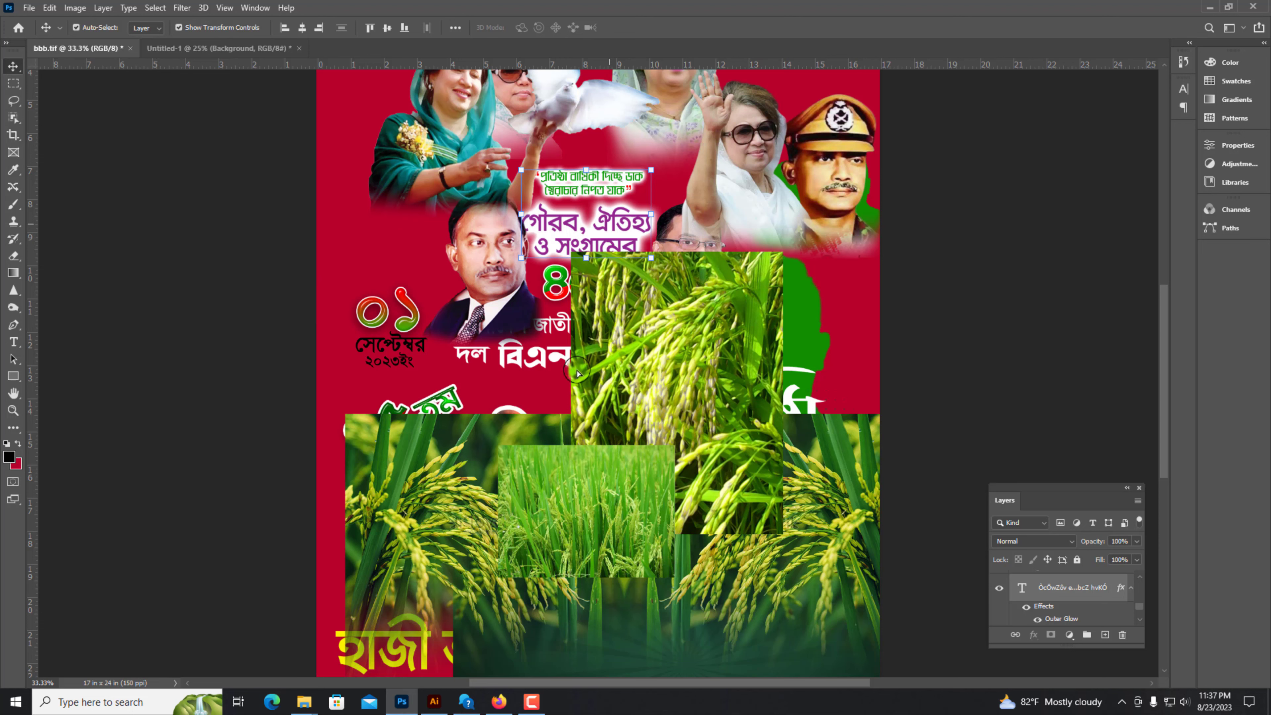
pyautogui.scroll(-1, 577, 373)
# Step: Place the green and purple slogan texts below the portraits on the poster and enlarge the green slogan to about 120%
pyautogui.hotkey('ctrl', 'Tab')
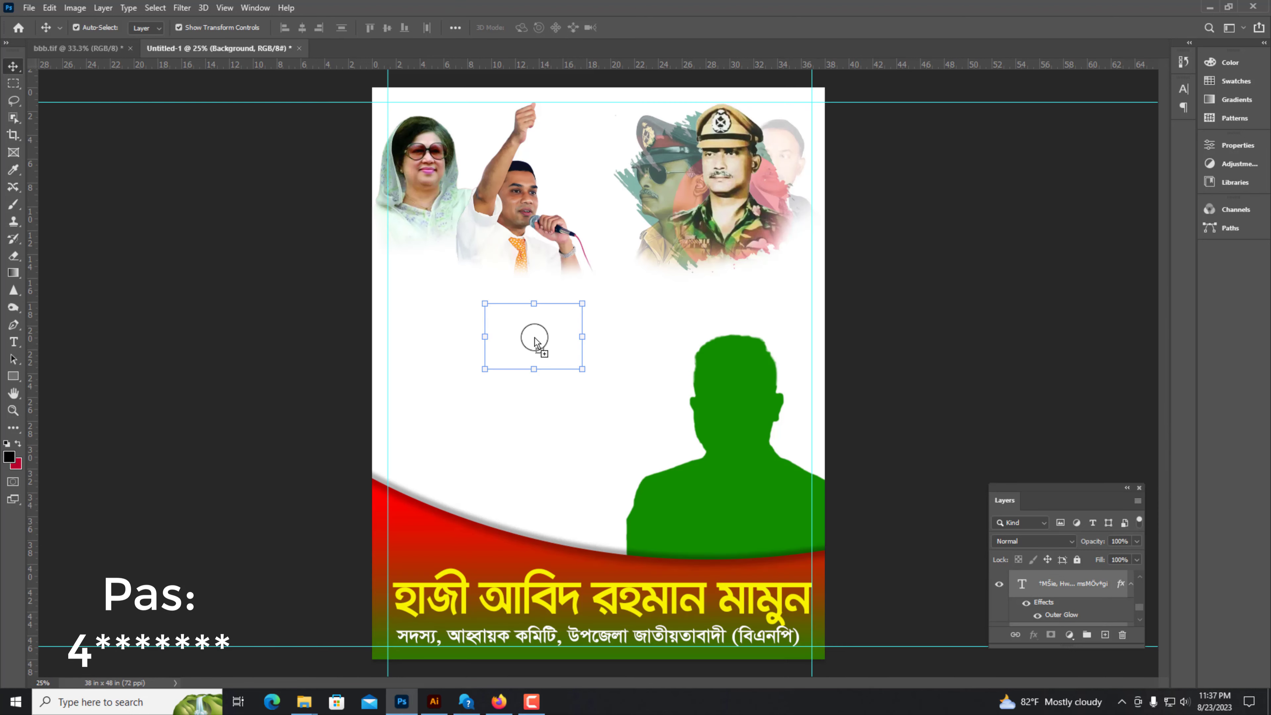
pyautogui.hotkey('ctrl', 'v')
pyautogui.moveTo(524, 292); pyautogui.dragTo(511, 284)
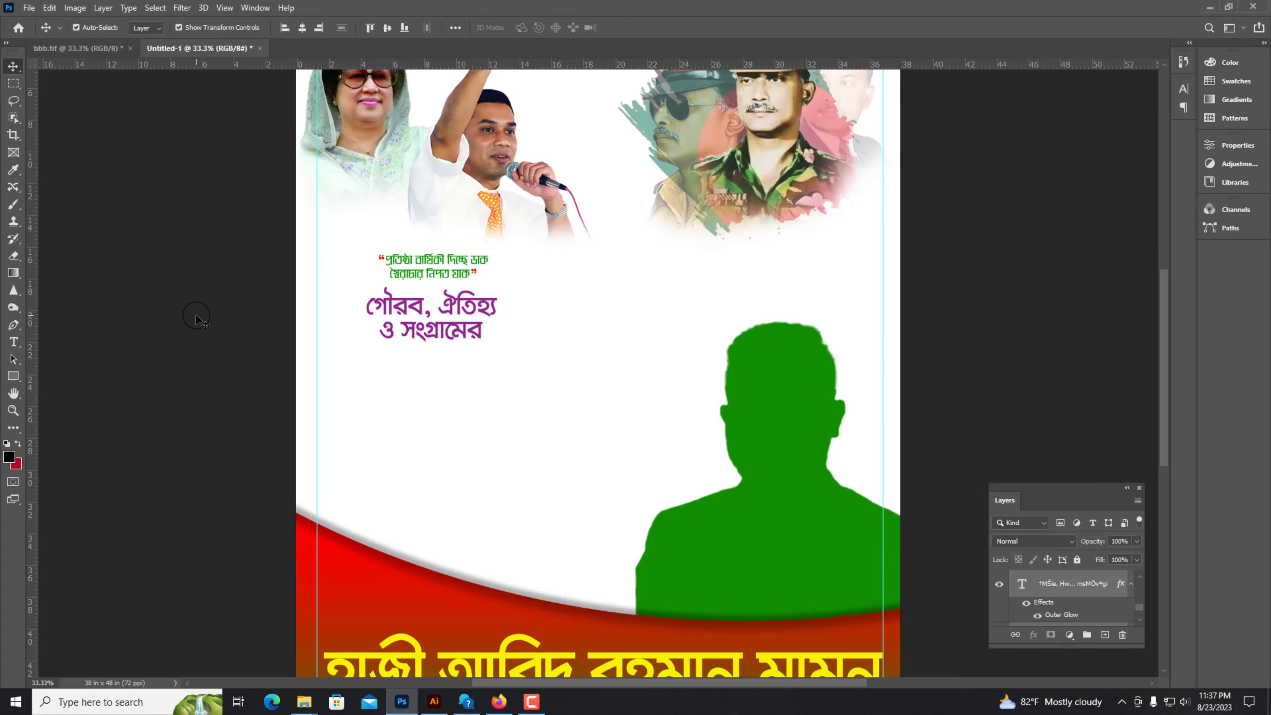
pyautogui.hotkey('ctrl', '+')
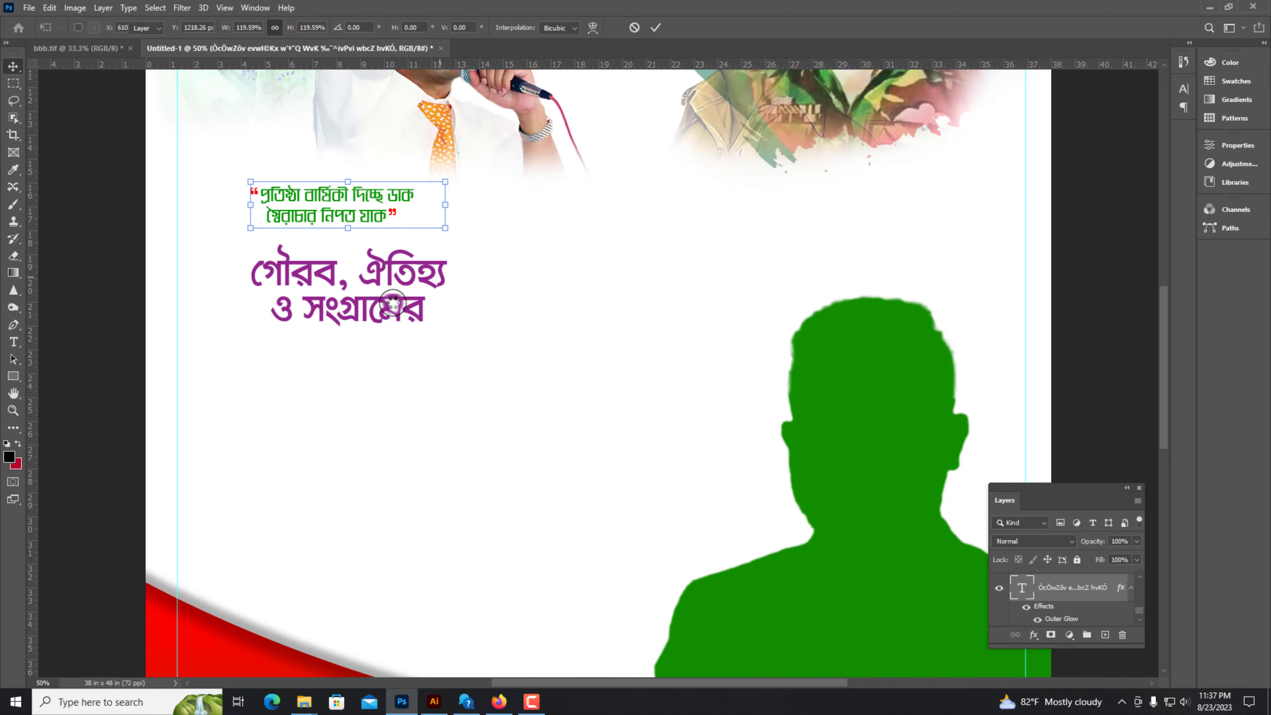
pyautogui.press('Return')
# Step: Select both slogan texts together and shift them toward the middle of the poster
pyautogui.keyDown('shift'); pyautogui.click(350, 285); pyautogui.keyUp('shift')
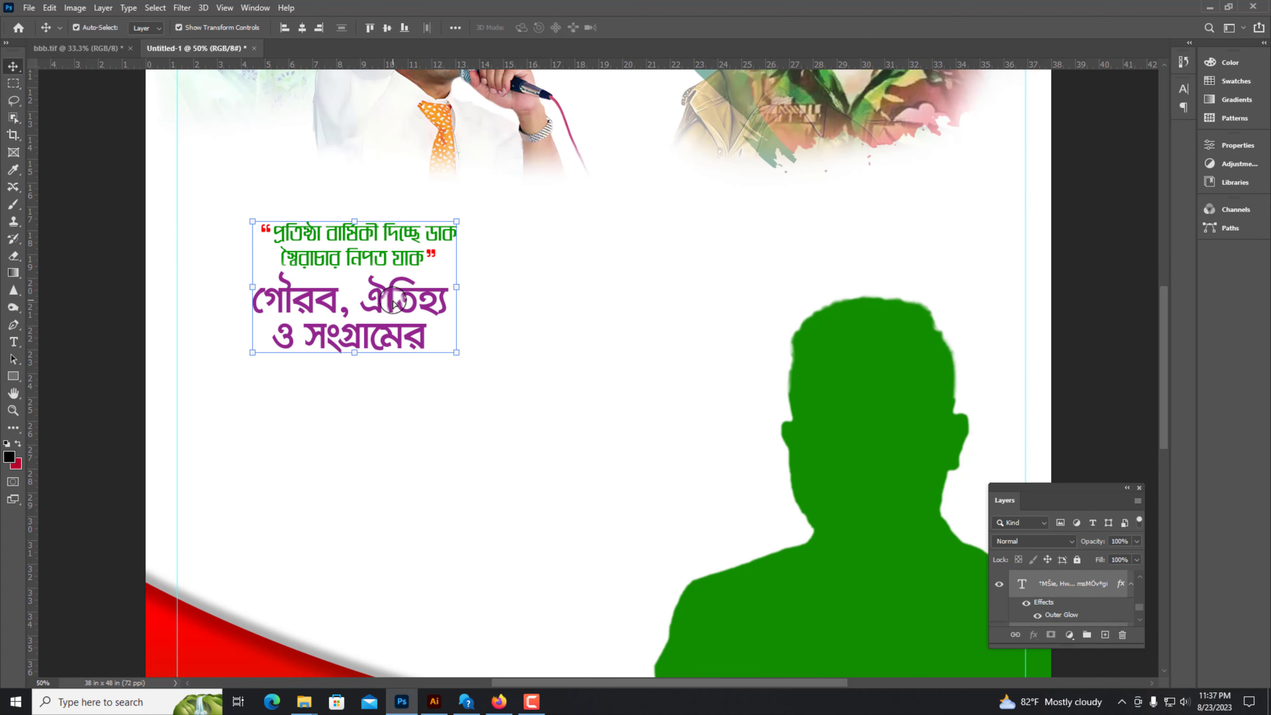
pyautogui.hotkey('ctrl', '-')
pyautogui.moveTo(451, 313); pyautogui.dragTo(537, 313)
# Step: Copy the "৪৫ বছর" artwork from bbb.tif and place it under the purple slogan text on the poster
pyautogui.click(77, 48)
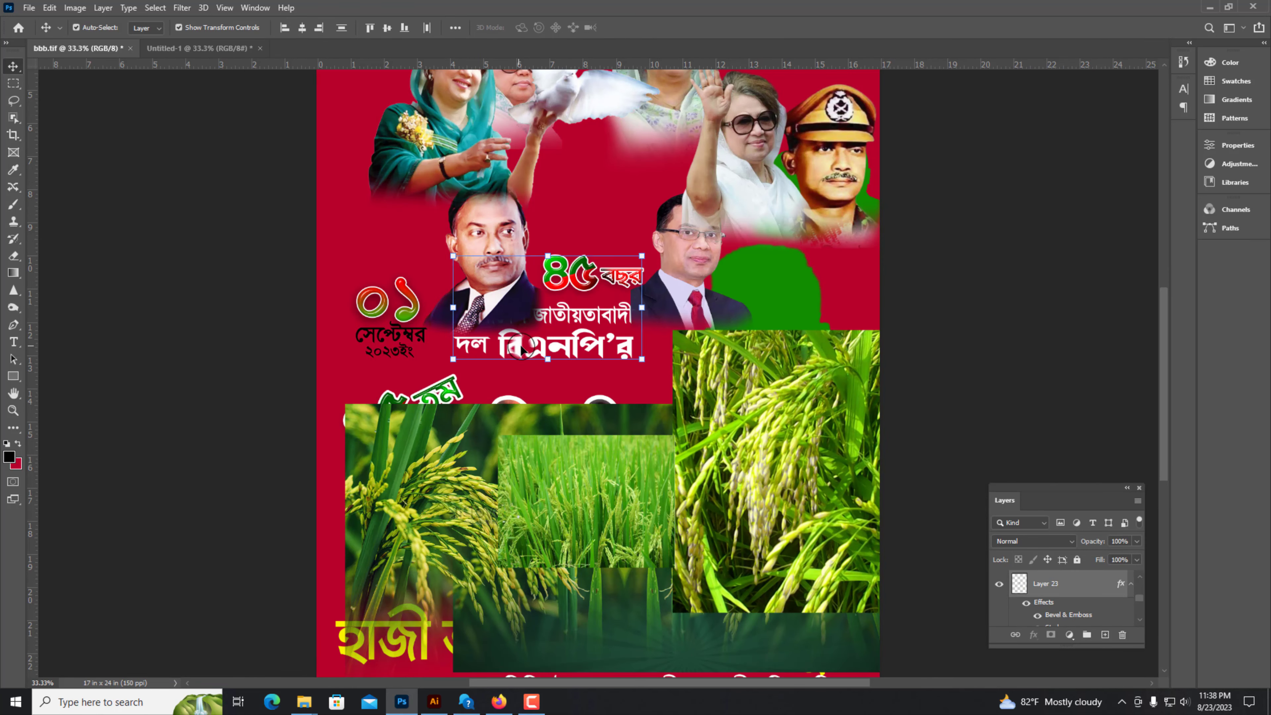
pyautogui.click(183, 48)
pyautogui.moveTo(473, 451); pyautogui.dragTo(479, 438)
pyautogui.click(472, 440)
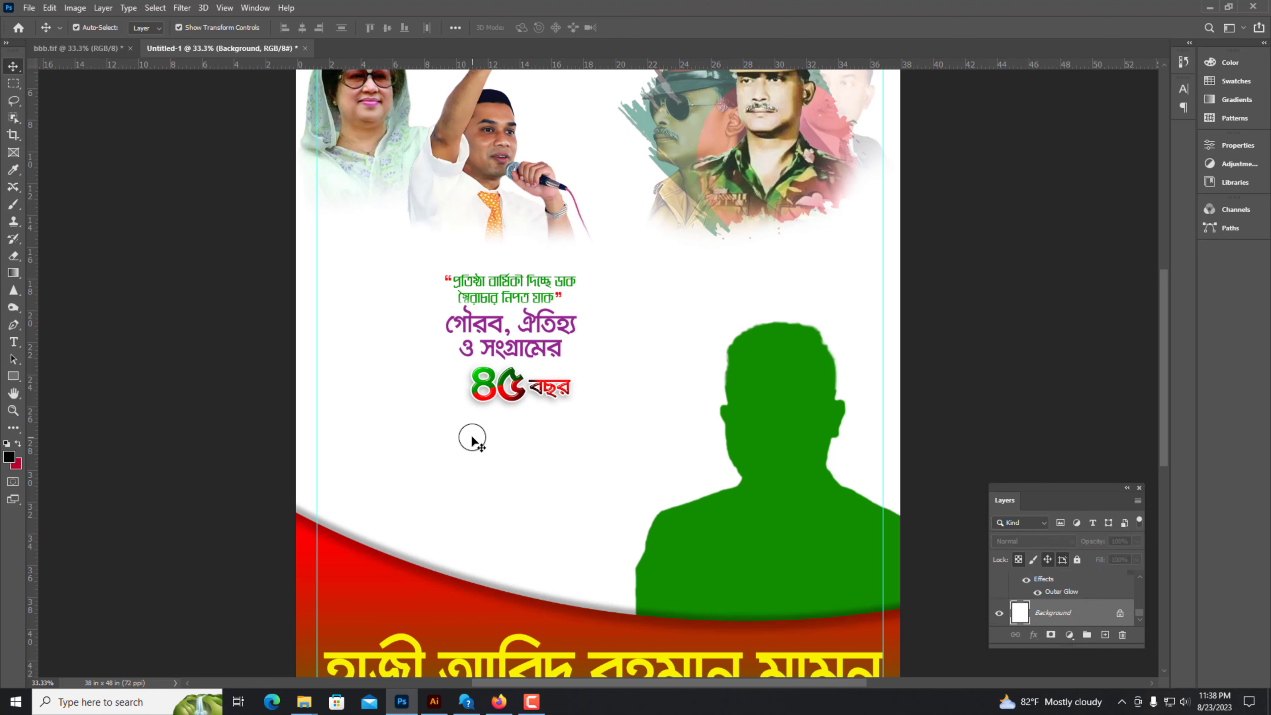
# Step: Recolor the party name lines below "৪৫ বছর" with the crimson background color
pyautogui.click(465, 430)
pyautogui.hotkey('ctrl', 'BackSpace')
pyautogui.click(101, 452)
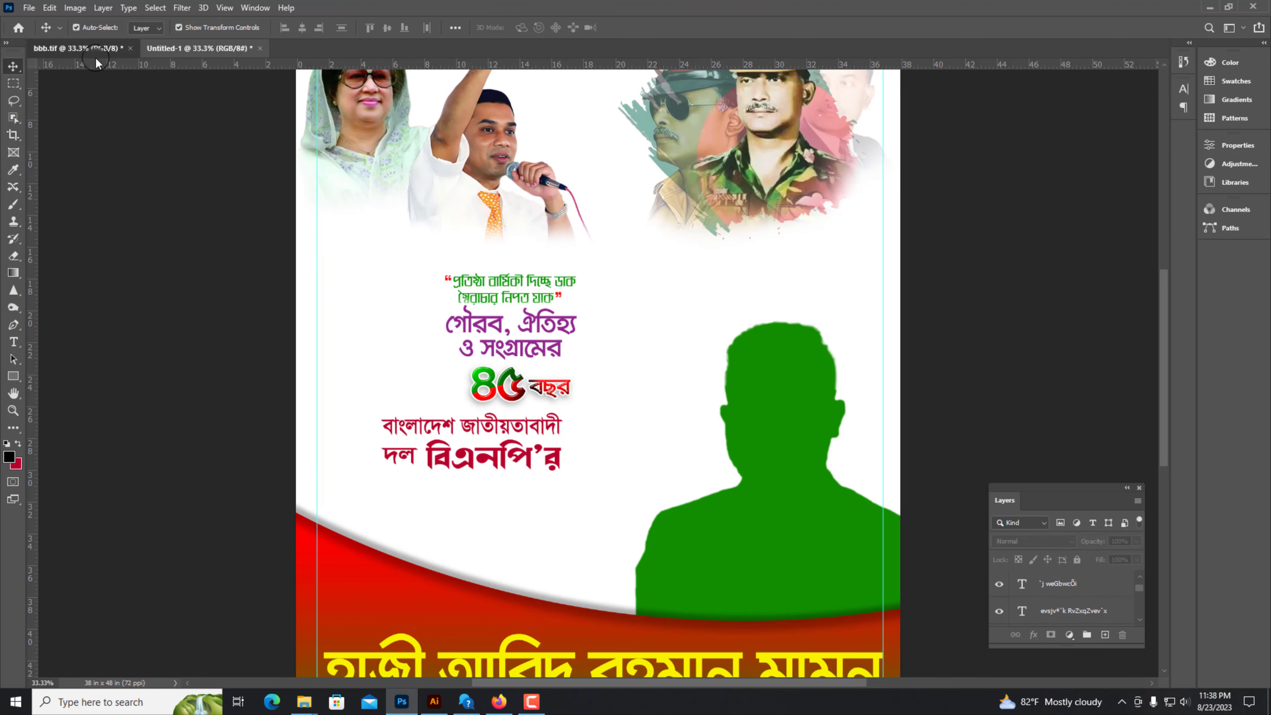
# Step: Copy the "০১ সেপ্টেম্বর ২০২৩ইং" date block from bbb.tif to the left of the party name lines and shift those lines to fit
pyautogui.click(78, 48)
pyautogui.scroll(2, 316, 280)
pyautogui.moveTo(314, 341); pyautogui.dragTo(334, 485)
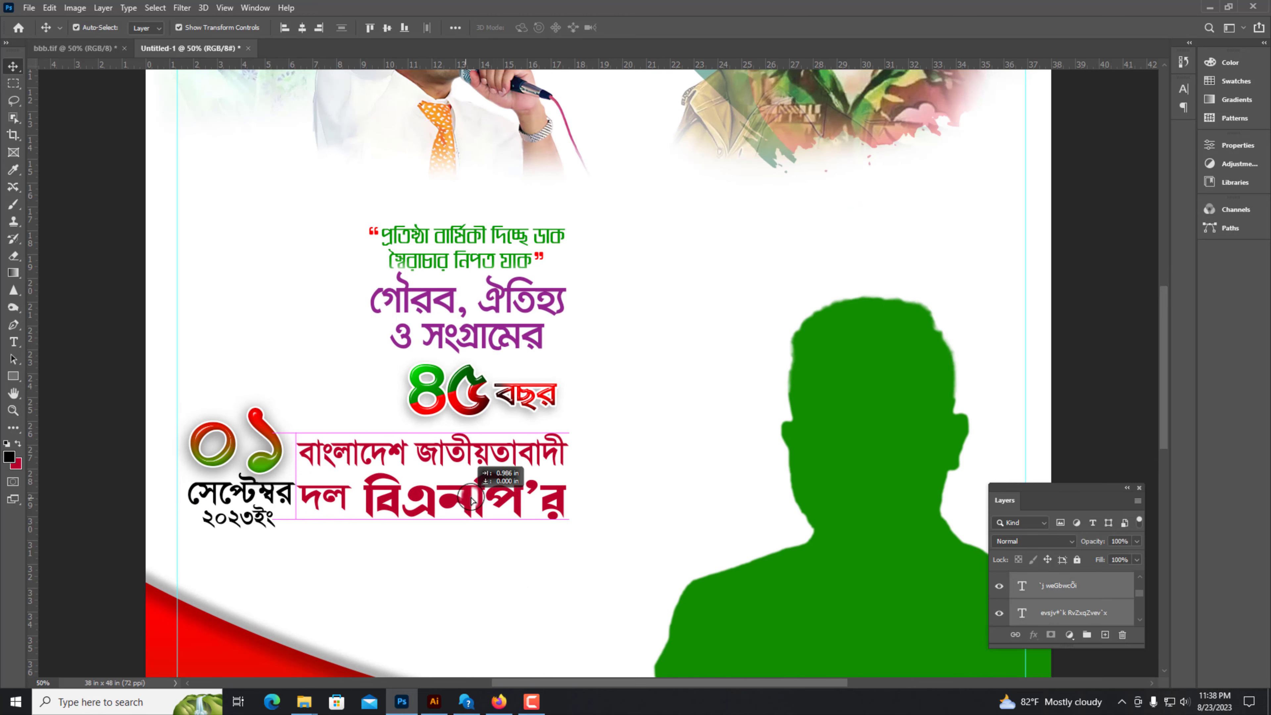
pyautogui.scroll(-2, 442, 265)
# Step: Uncover the anniversary title artwork in bbb.tif and copy it with the "৪৫তম" and "সফল হোক" texts onto the poster above the wave
pyautogui.hotkey('ctrl', 'Tab')
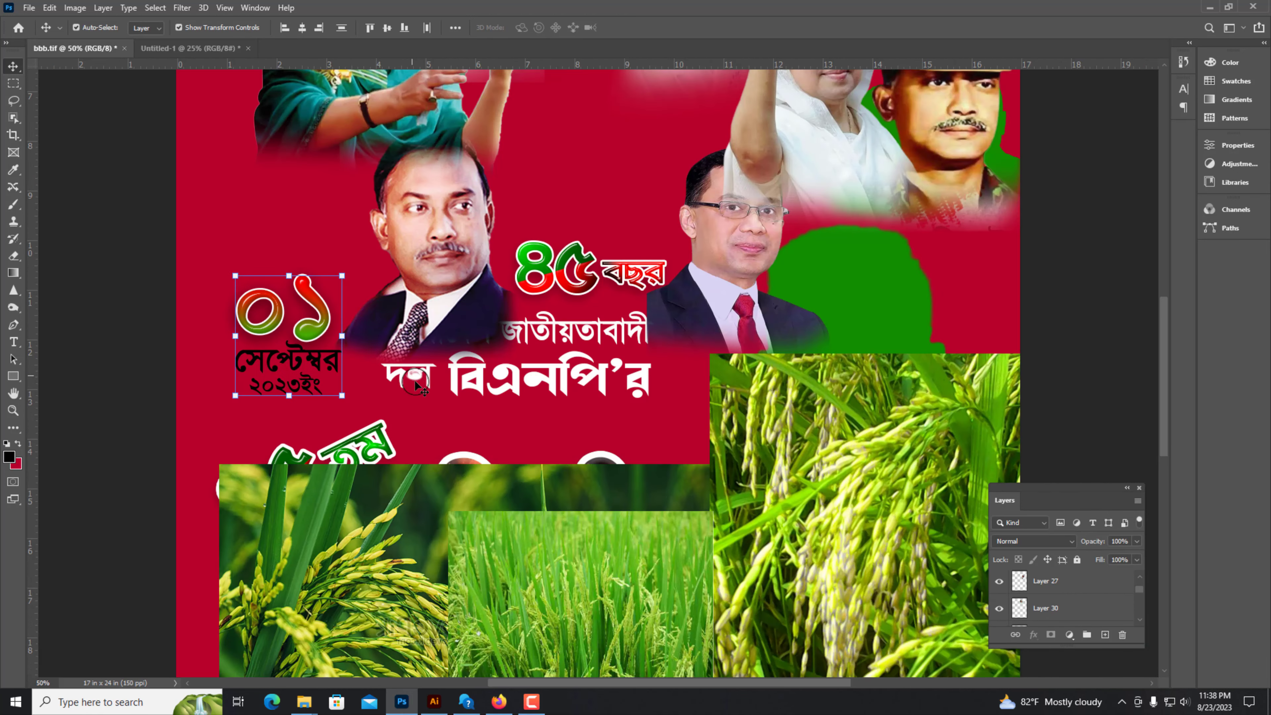
pyautogui.press('Delete')
pyautogui.scroll(-2, 544, 395)
pyautogui.hotkey('ctrl', 'z')
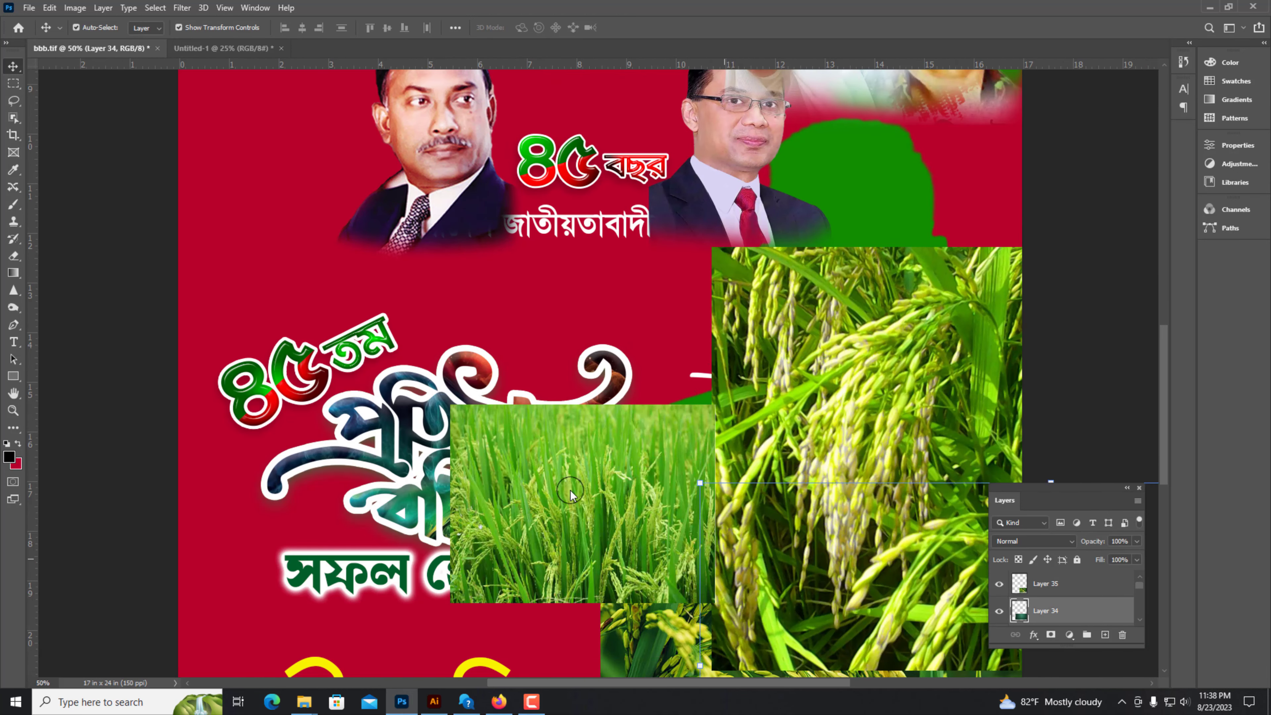
pyautogui.hotkey('ctrl', 'z')
pyautogui.moveTo(400, 561); pyautogui.dragTo(508, 501)
pyautogui.hotkey('ctrl', '+')
pyautogui.click(366, 332)
pyautogui.hotkey('ctrl', '+')
pyautogui.hotkey('ctrl', '-')
pyautogui.hotkey('ctrl', '-')
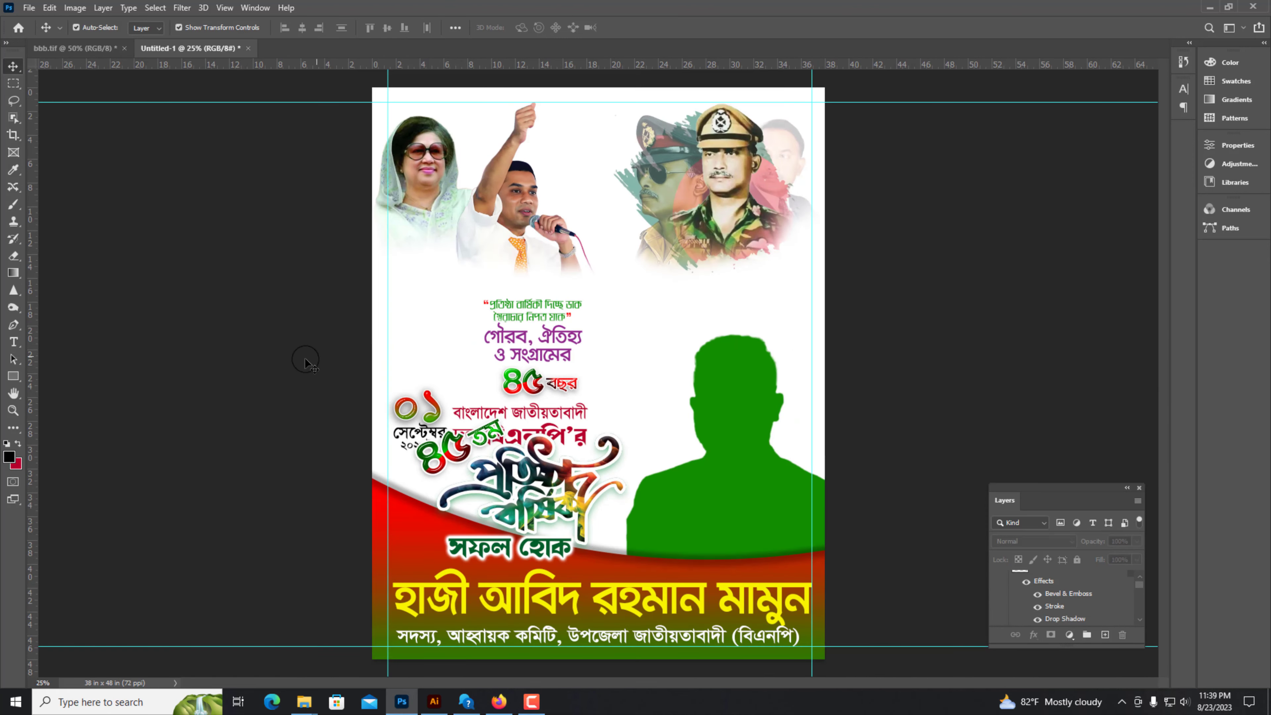
# Step: Move the green slogan up and arrange the purple slogan text and the "৪৫ বছর" artwork side by side beneath it
pyautogui.hotkey('ctrl', '+')
pyautogui.hotkey('ctrl', '+')
pyautogui.moveTo(469, 239); pyautogui.dragTo(468, 203)
pyautogui.click(501, 302)
pyautogui.moveTo(501, 302); pyautogui.dragTo(327, 260)
pyautogui.moveTo(501, 396); pyautogui.dragTo(510, 275)
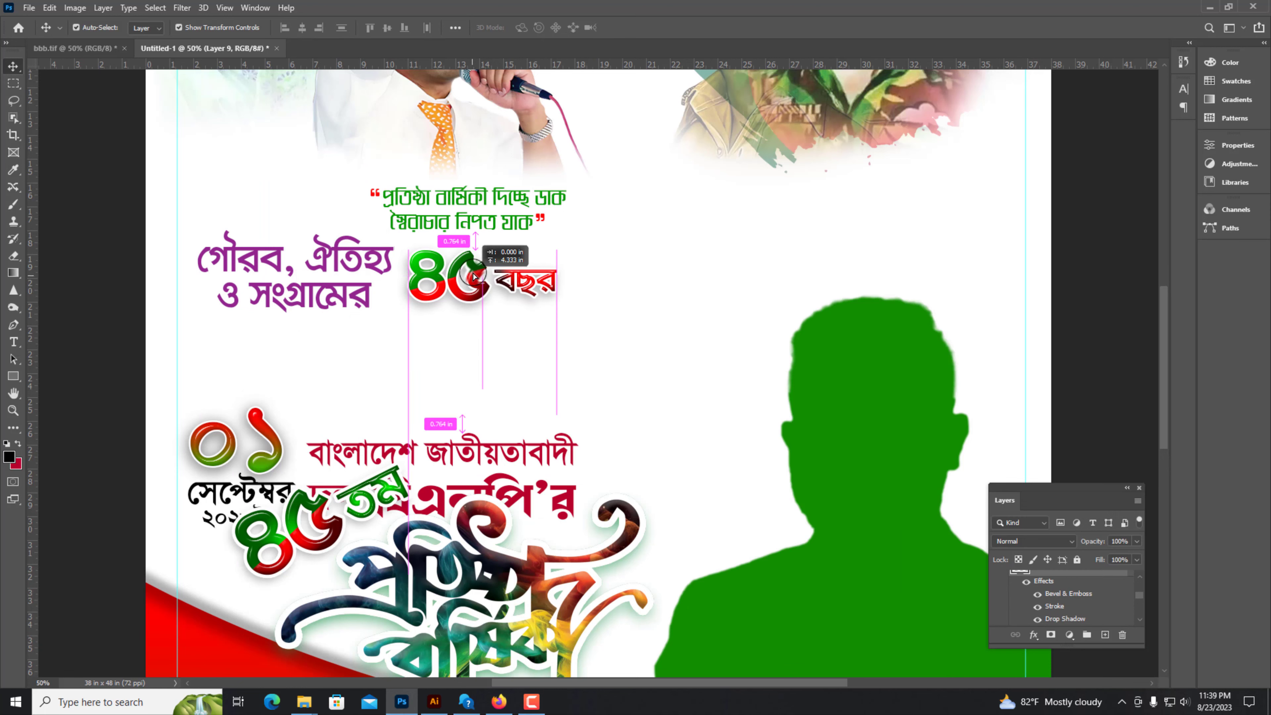
pyautogui.moveTo(374, 264); pyautogui.dragTo(380, 271)
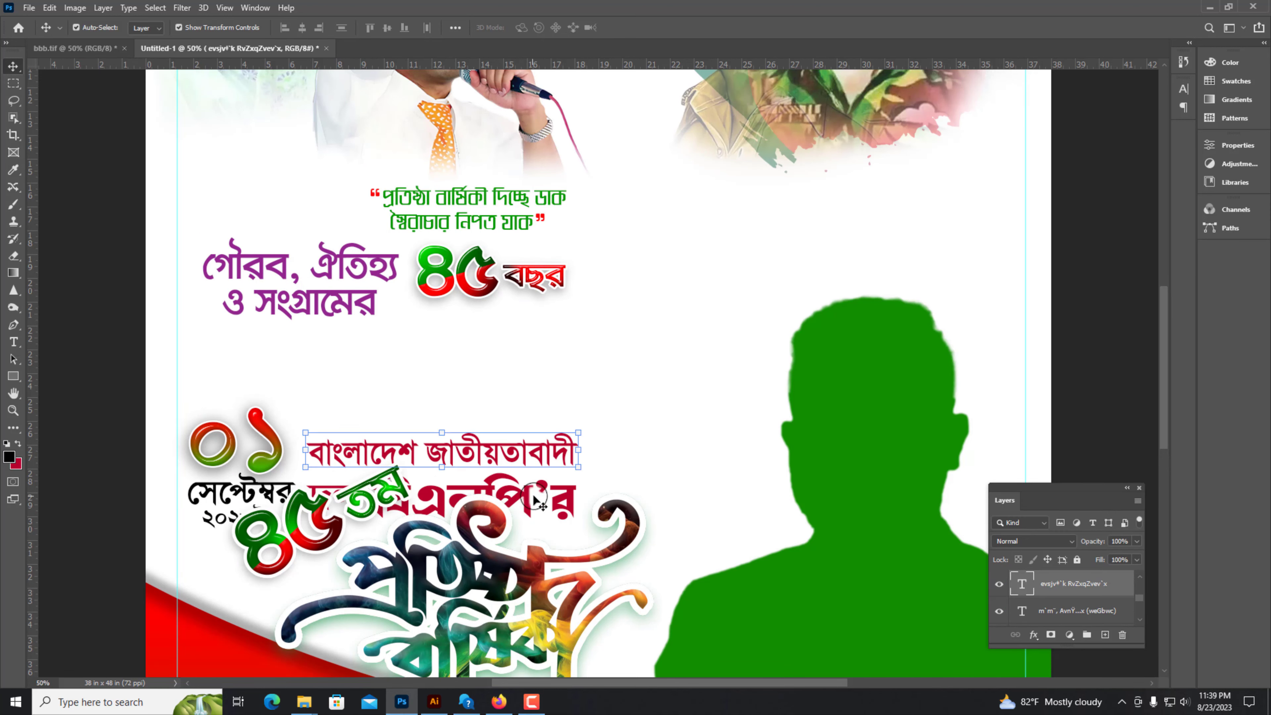
# Step: Move the party name lines and the date block up directly below the purple slogan text and "৪৫ বছর"
pyautogui.moveTo(536, 498); pyautogui.dragTo(474, 346)
pyautogui.hotkey('ctrl', '+')
pyautogui.moveTo(243, 457); pyautogui.dragTo(261, 369)
pyautogui.scroll(10, 261, 368)
pyautogui.hotkey('ctrl', '-')
pyautogui.hotkey('ctrl', '-')
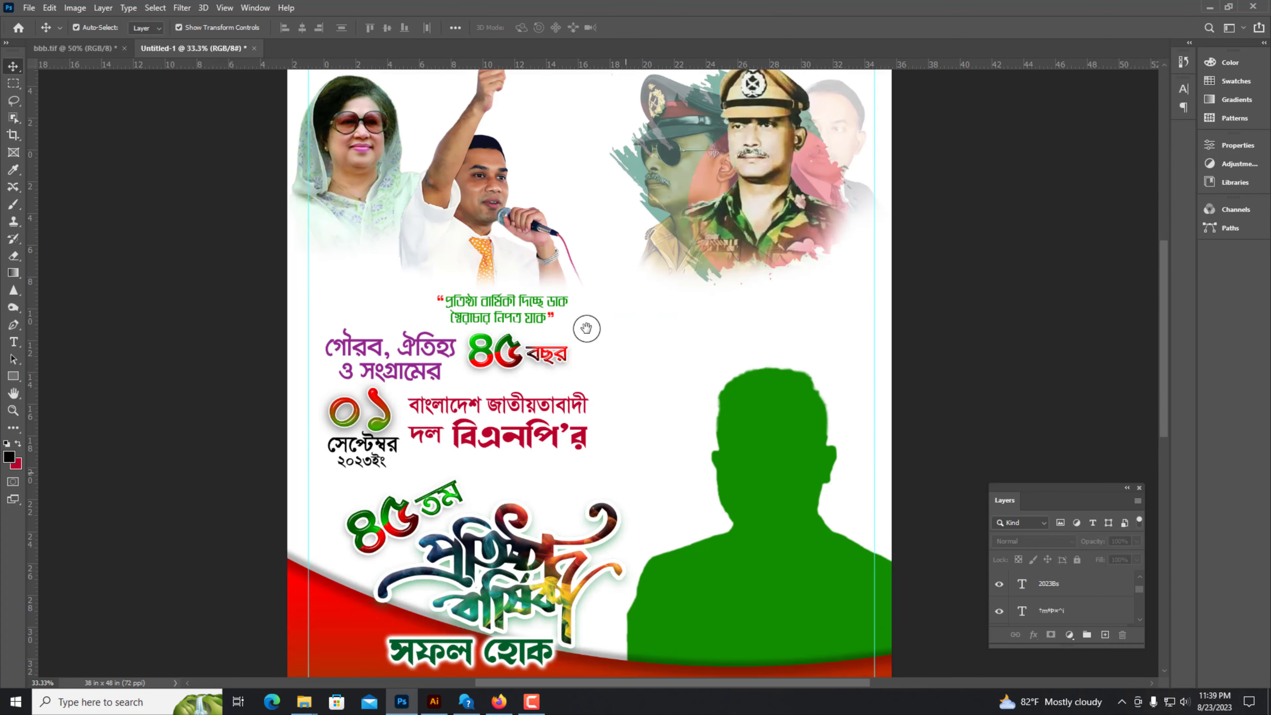
# Step: Move the anniversary title group up under the date block and scale it to about 88% so it clears the wave
pyautogui.hotkey('ctrl', '+')
pyautogui.scroll(-3, 586, 328)
pyautogui.click(314, 432)
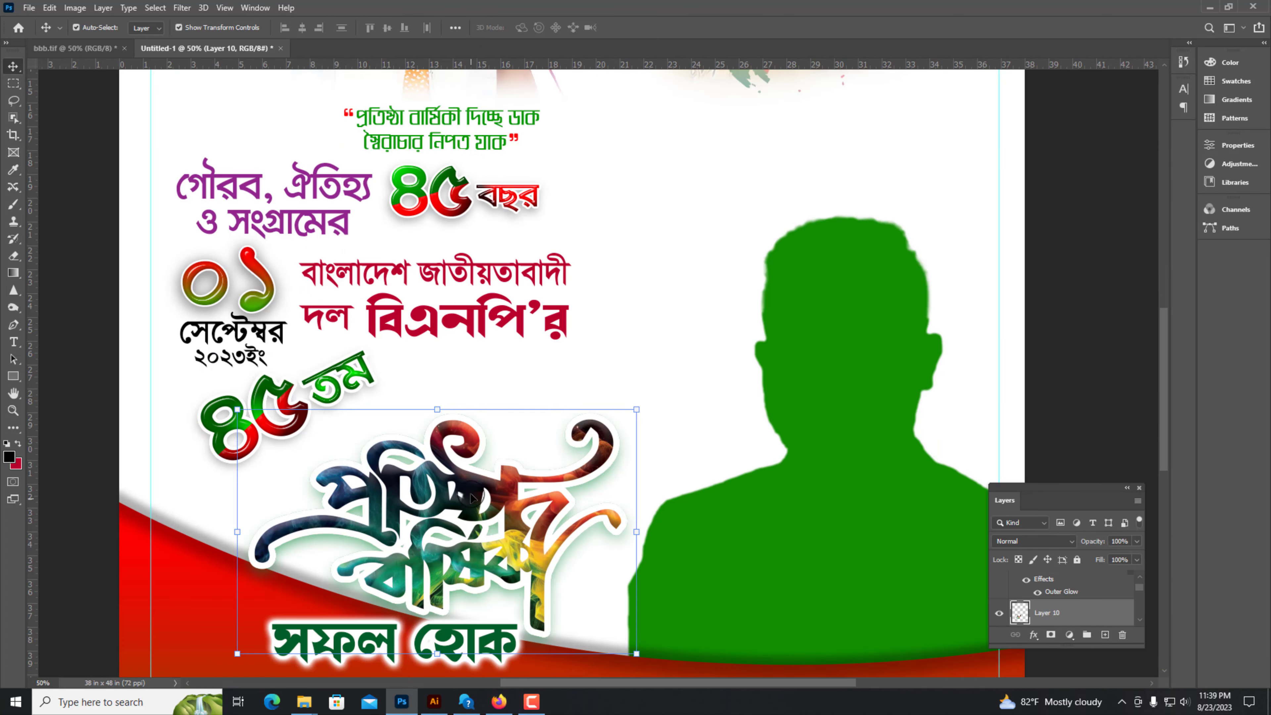
pyautogui.moveTo(471, 492); pyautogui.dragTo(500, 442)
pyautogui.scroll(-3, 499, 442)
pyautogui.moveTo(450, 499); pyautogui.dragTo(440, 449)
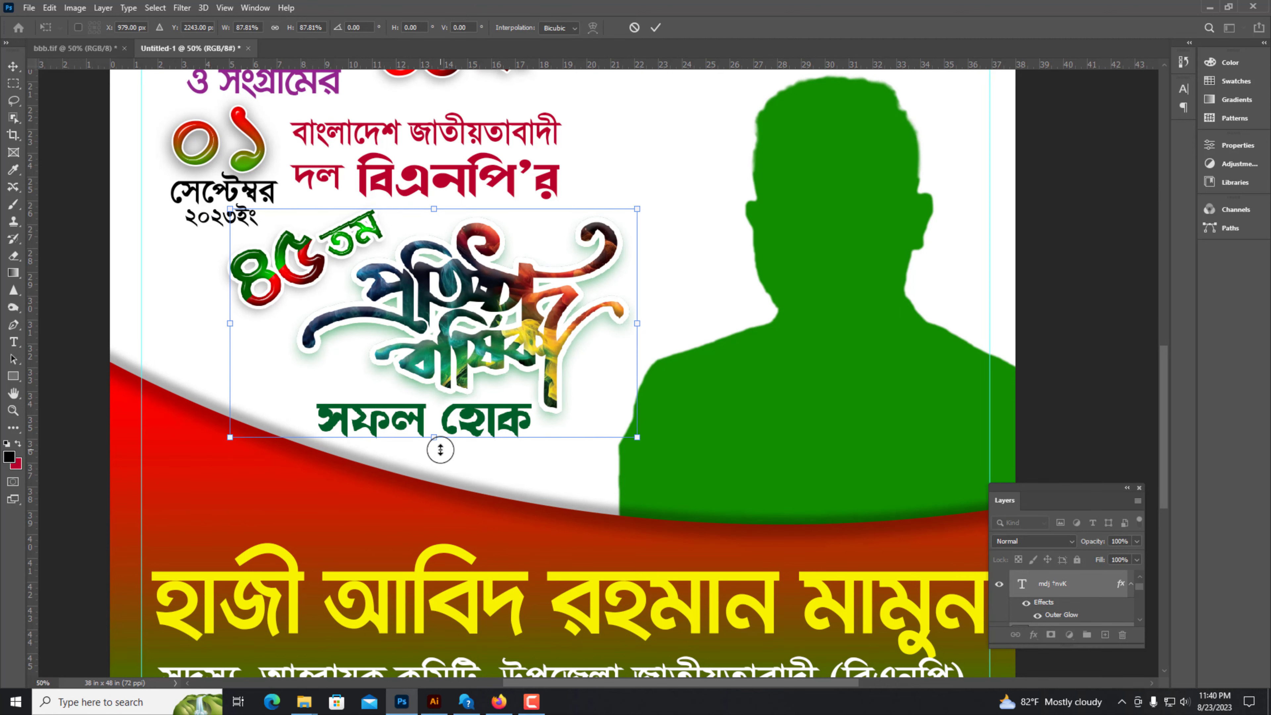
pyautogui.press('Return')
# Step: Add a new empty layer directly above the Background layer
pyautogui.scroll(-3, 121, 370)
pyautogui.scroll(4, 131, 314)
pyautogui.click(250, 185)
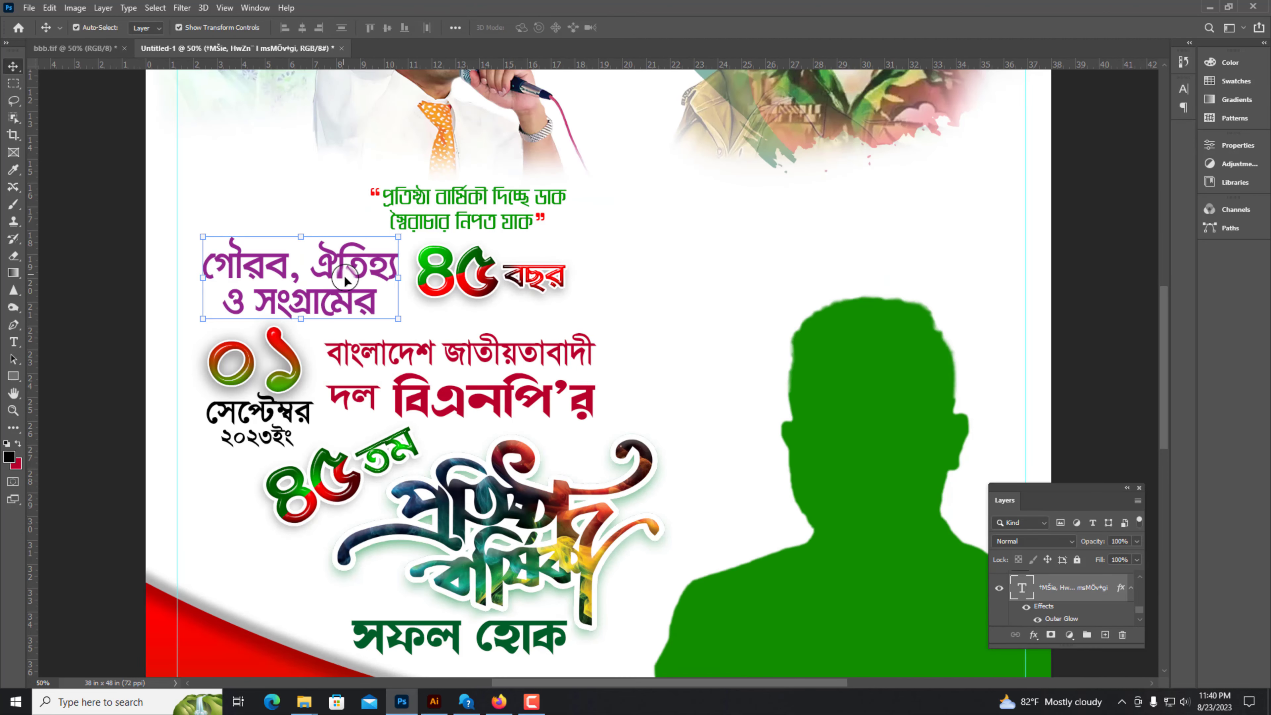
pyautogui.scroll(-1, 132, 315)
pyautogui.hotkey('ctrl', '-')
pyautogui.hotkey('ctrl', '+')
pyautogui.moveTo(661, 323); pyautogui.dragTo(531, 444)
pyautogui.rightClick(546, 398)
pyautogui.click(580, 404)
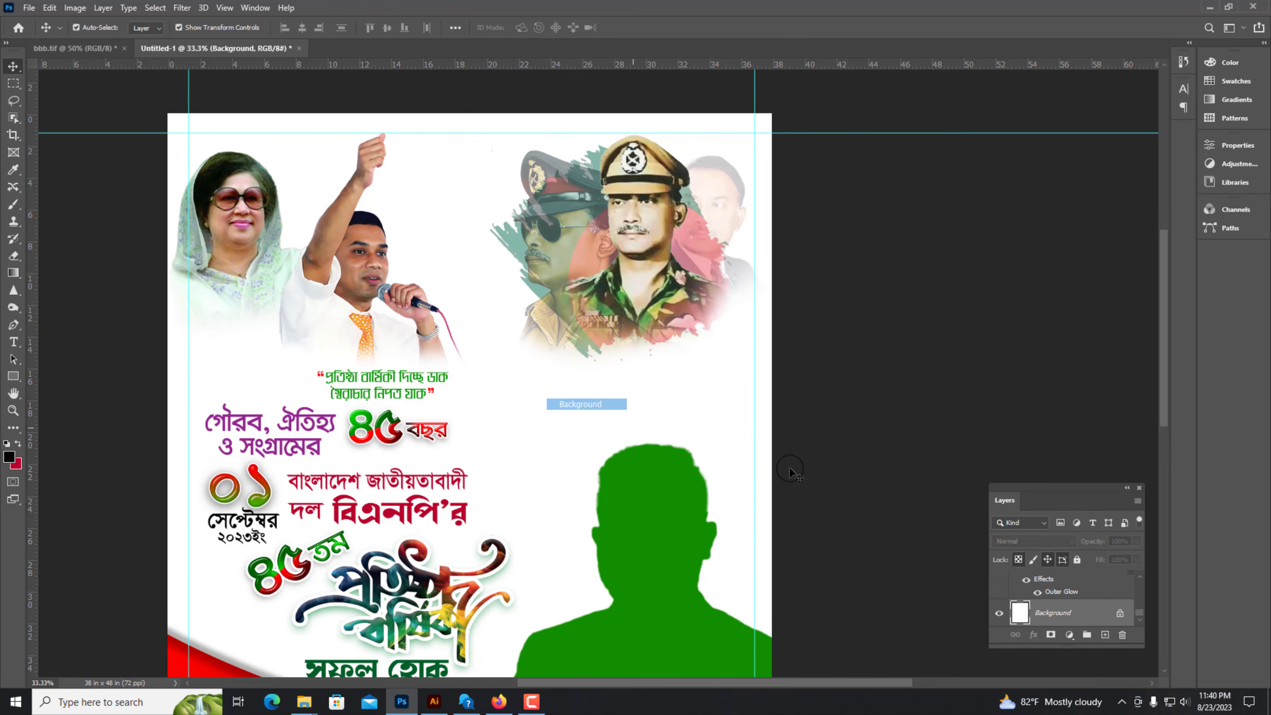
pyautogui.moveTo(1078, 500); pyautogui.dragTo(1012, 353)
pyautogui.moveTo(1022, 502); pyautogui.dragTo(1022, 594)
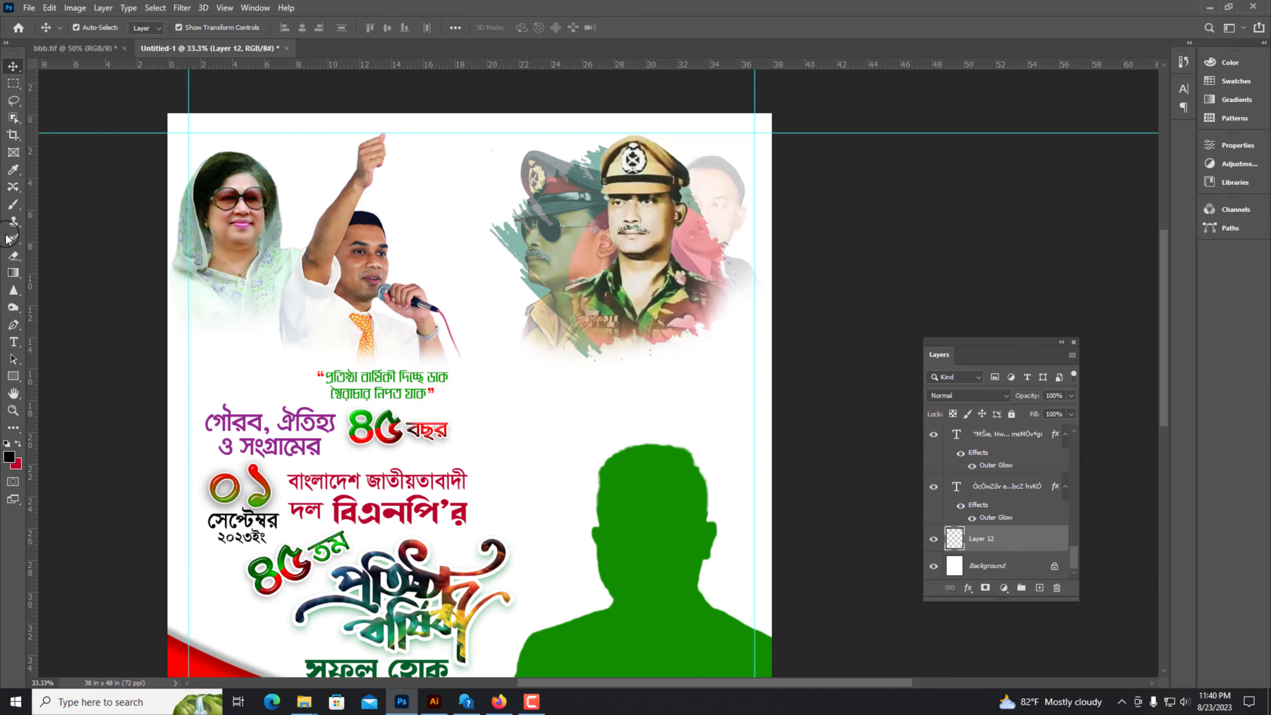
# Step: Choose the Brush tool with the pbbymef15 preset from the Fog Brushes 4 set
pyautogui.click(49, 207)
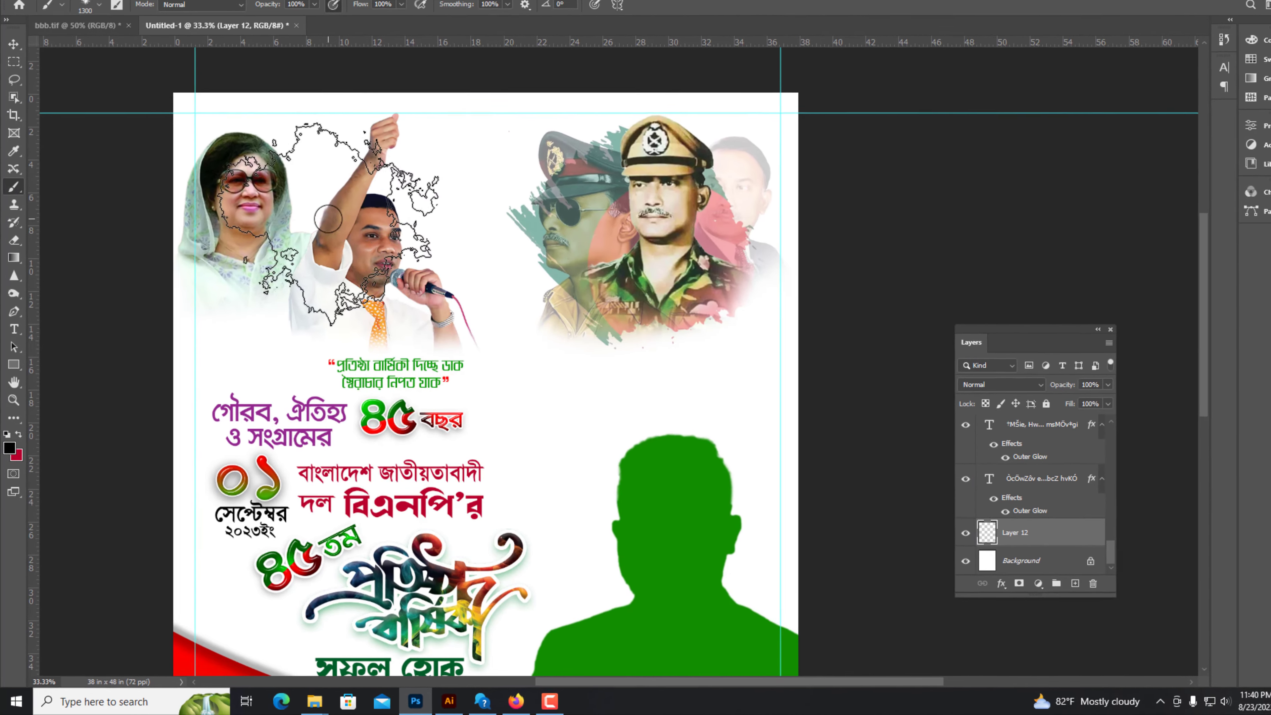
pyautogui.rightClick(327, 231)
pyautogui.scroll(-1, 786, 530)
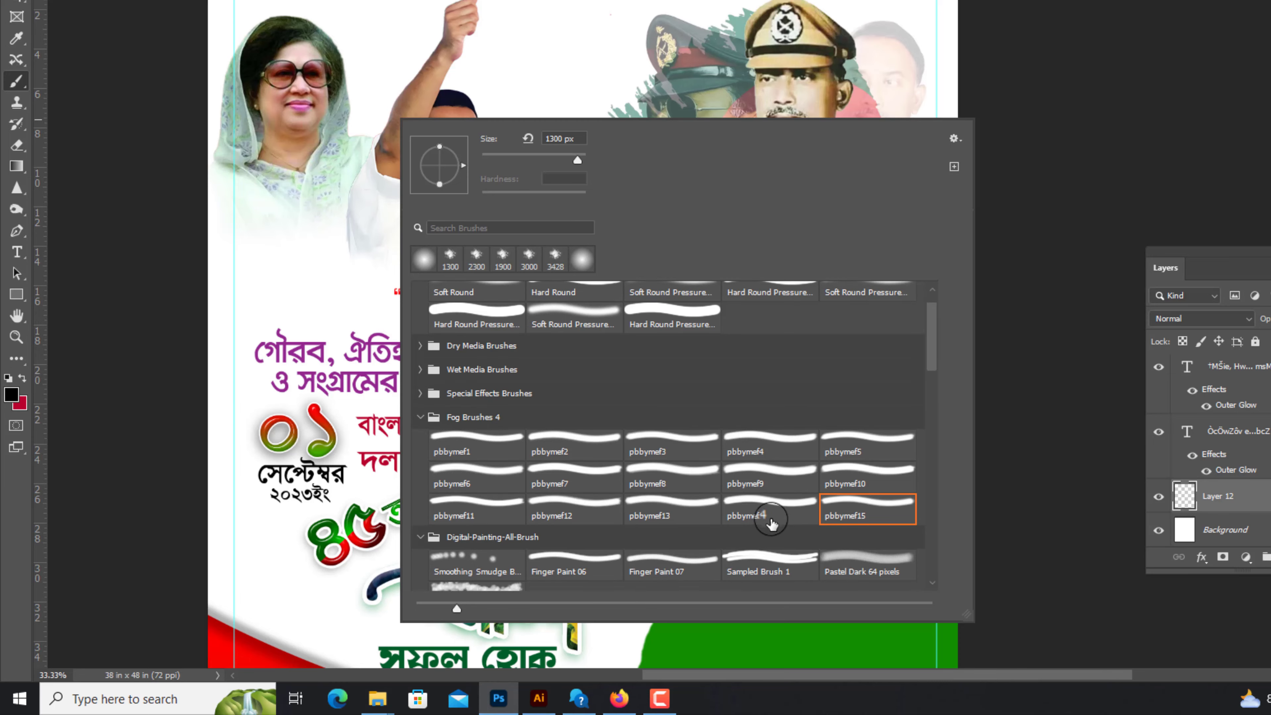
pyautogui.doubleClick(859, 516)
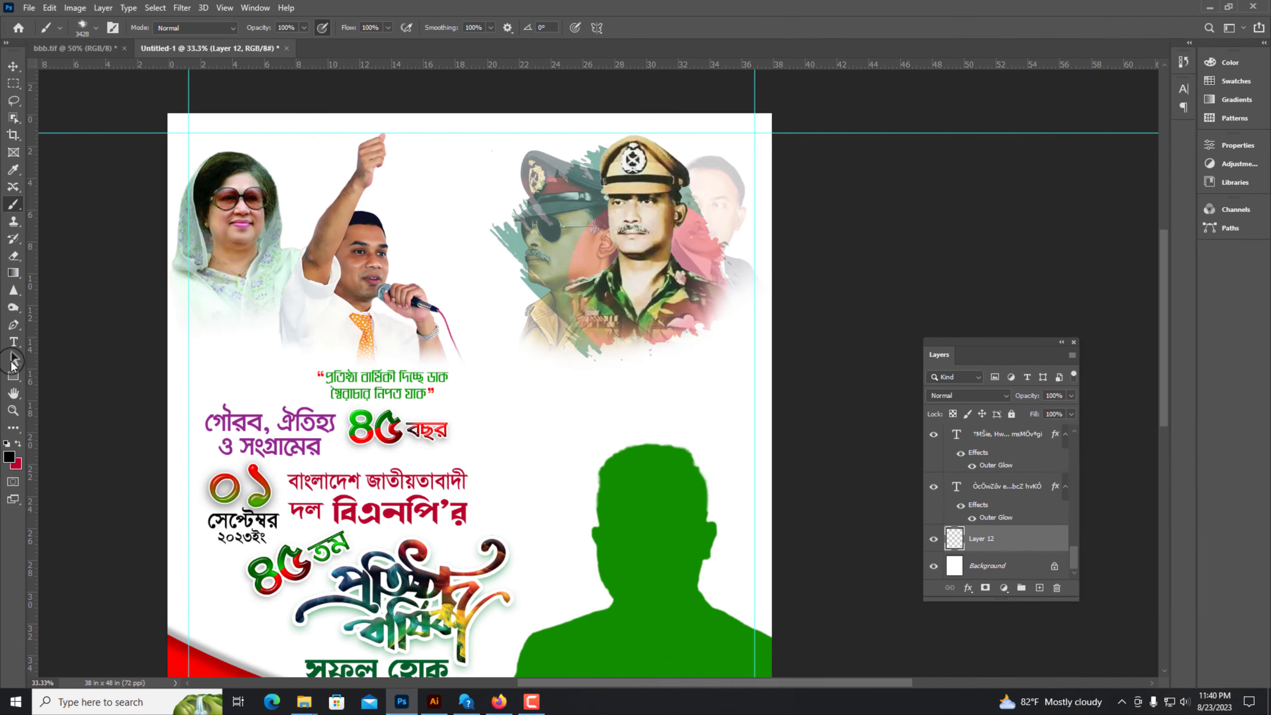
# Step: Set the background colour to green 3b8c00 and swap it with the foreground colour
pyautogui.click(15, 467)
pyautogui.click(920, 455)
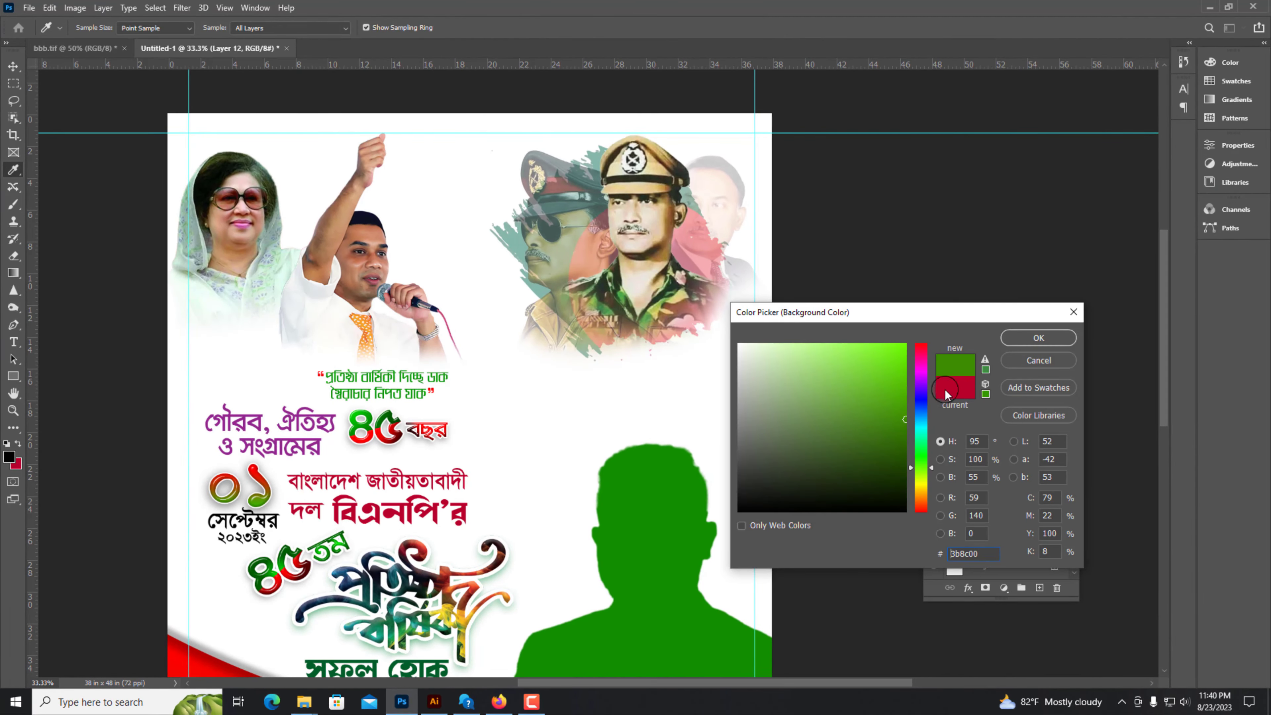
pyautogui.click(1033, 337)
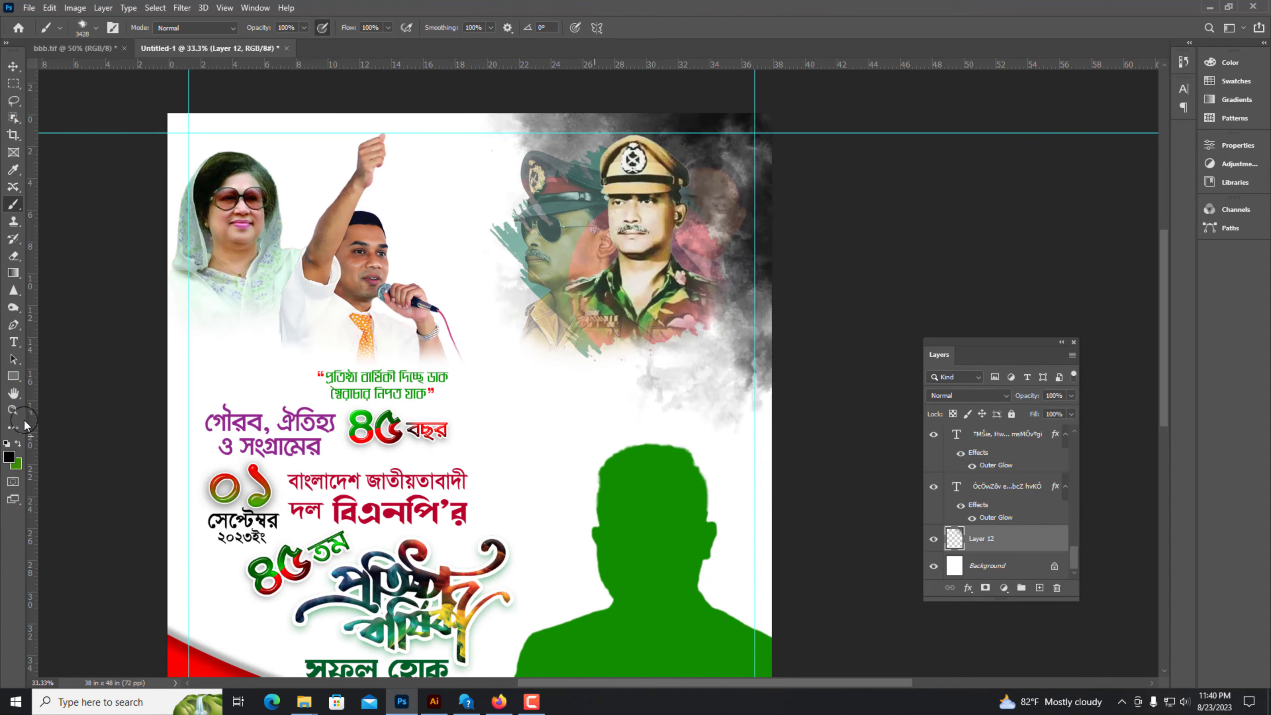
pyautogui.press('x')
# Step: Reduce the fog brush to 3000 px and stamp green fog in the poster's upper-right corner behind the uniformed portraits
pyautogui.press('[')
pyautogui.press('[')
pyautogui.press('[')
pyautogui.press('[')
pyautogui.press('[')
pyautogui.press('[')
pyautogui.press('[')
pyautogui.press('[')
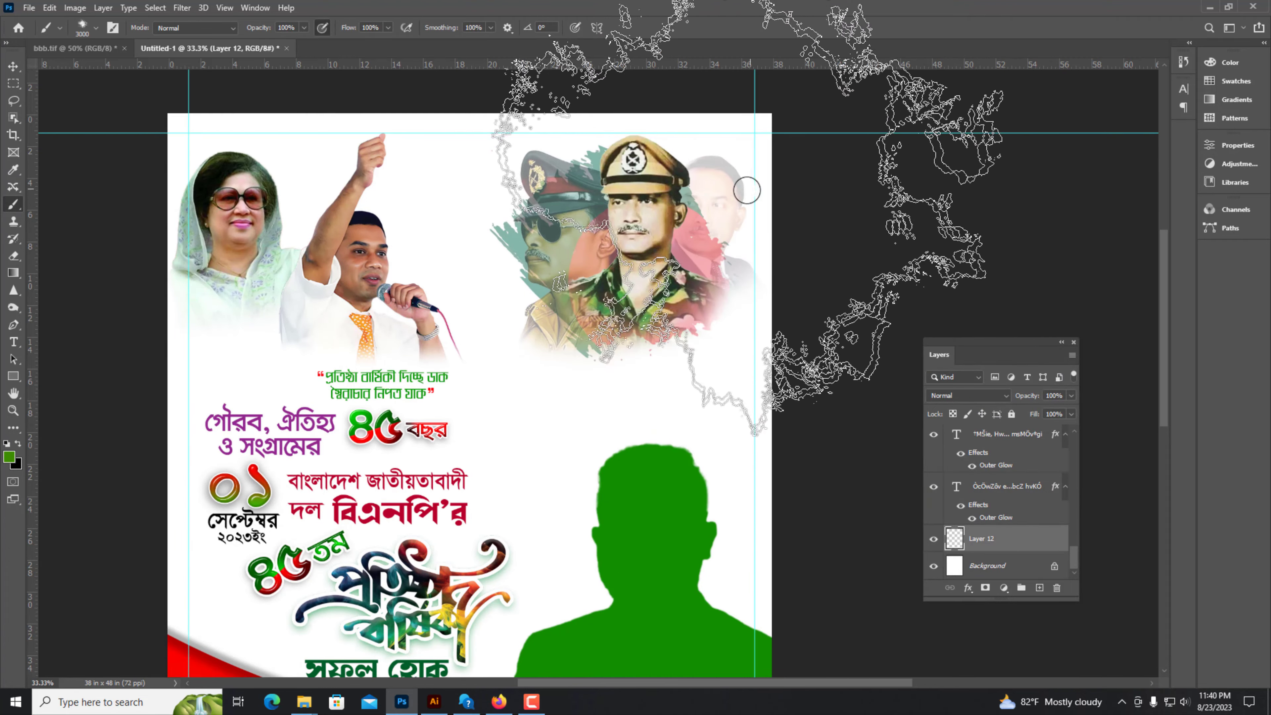
pyautogui.click(724, 201)
# Step: Reduce the fog brush to 2000 px and stamp more green fog around the uniformed portraits towards the poster's top centre
pyautogui.press('[')
pyautogui.press('[')
pyautogui.press('[')
pyautogui.press('[')
pyautogui.press('[')
pyautogui.press('[')
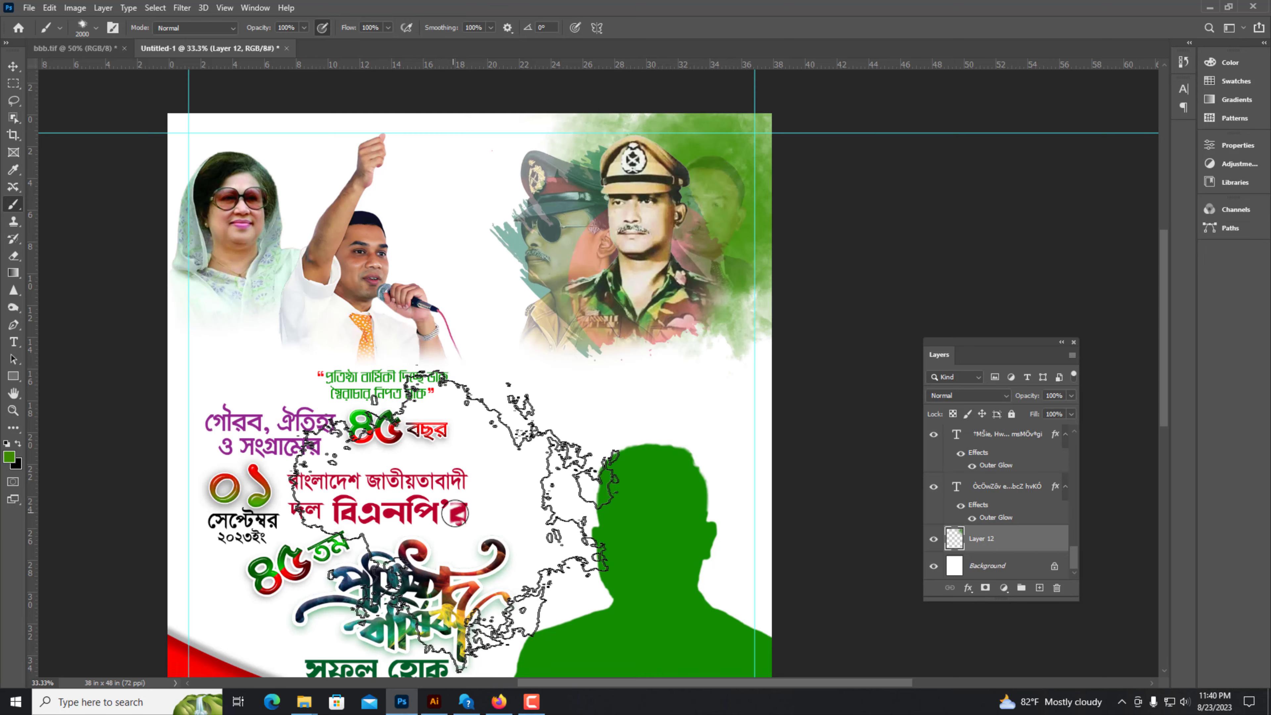
pyautogui.click(626, 261)
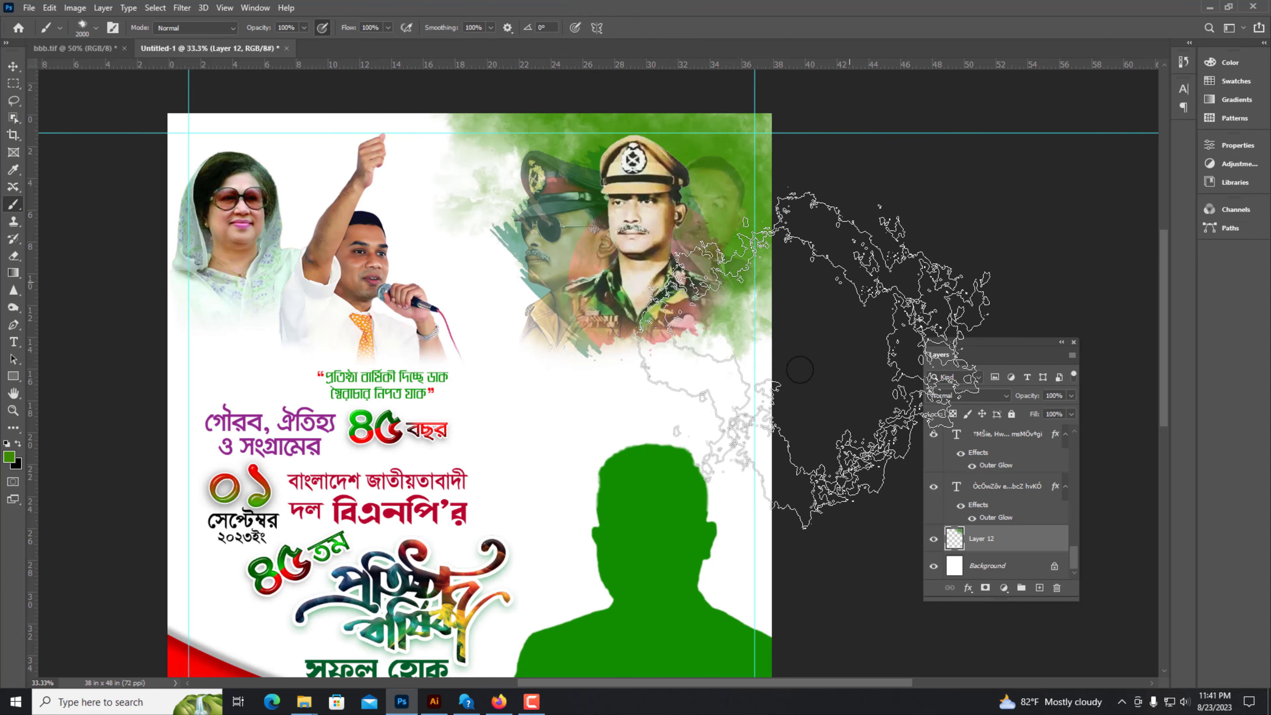
# Step: Raise the green fog layer one level in the layer stack, above the text layer
pyautogui.hotkey('ctrl', ']')
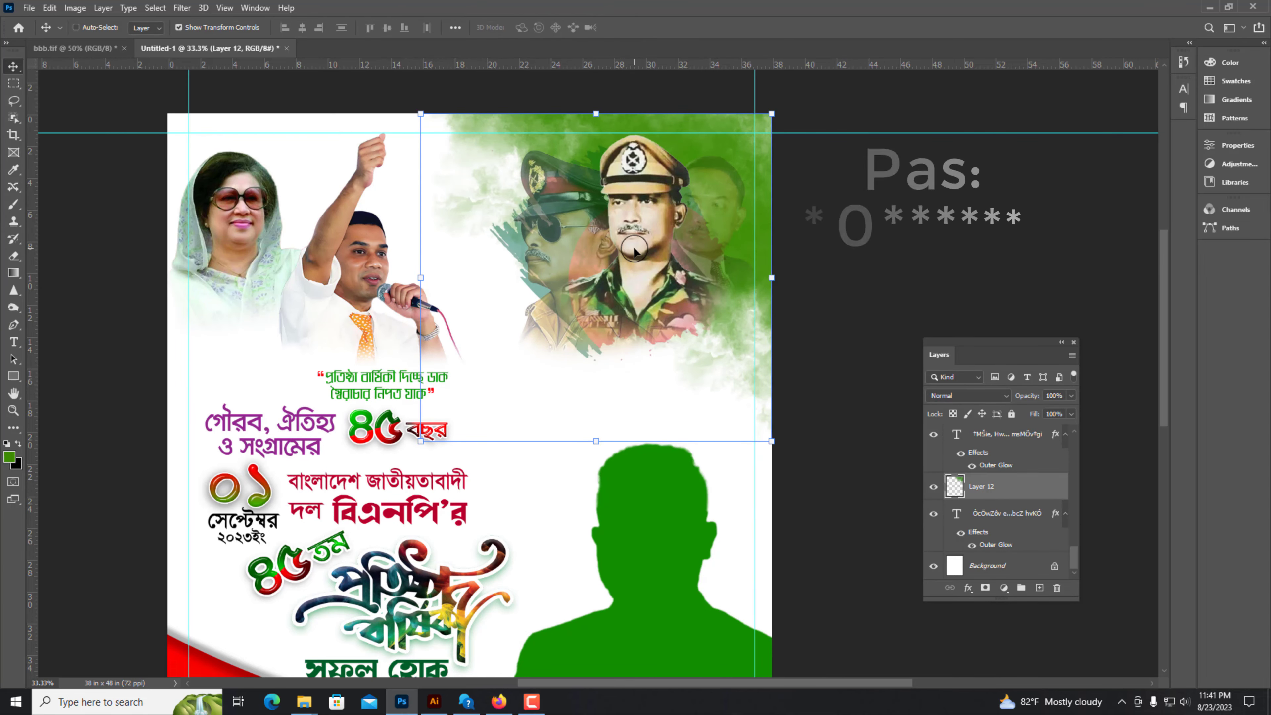
pyautogui.click(904, 229)
pyautogui.hotkey('ctrl', '+')
pyautogui.moveTo(781, 207); pyautogui.dragTo(777, 372)
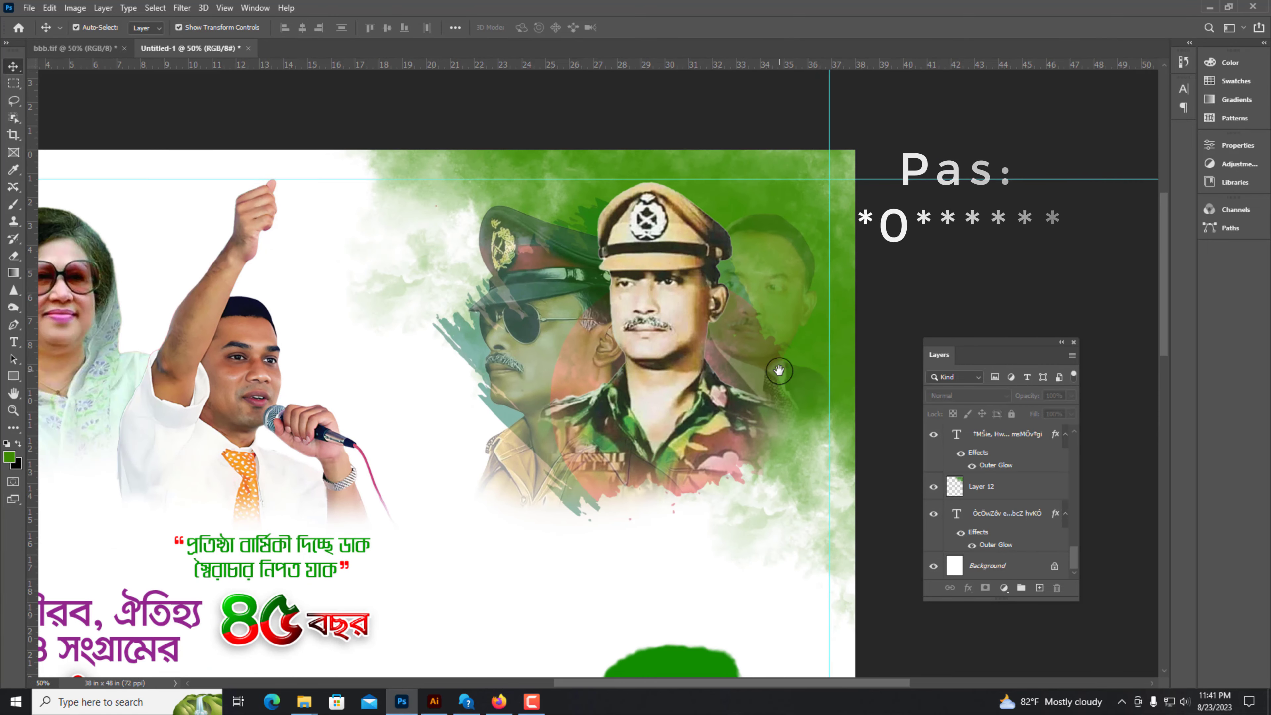
pyautogui.hotkey('ctrl', '-')
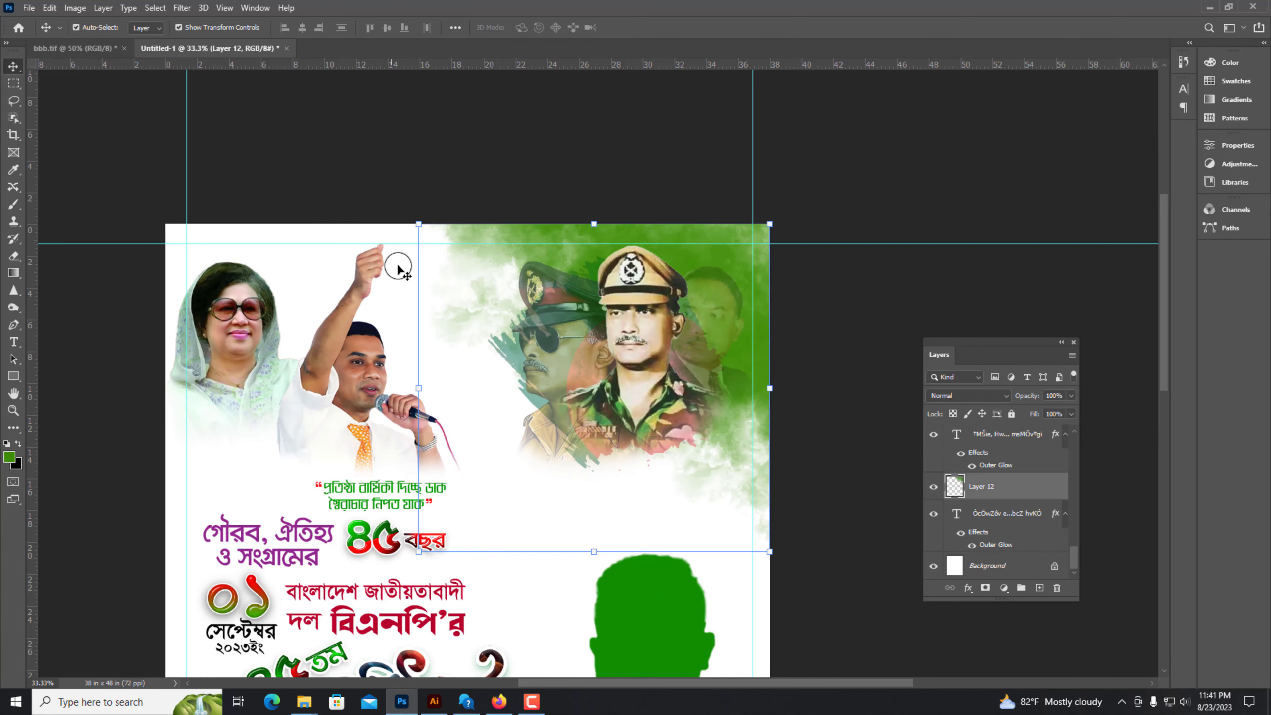
# Step: Add a new layer directly above the Background and set the foreground colour to bright blue
pyautogui.click(509, 509)
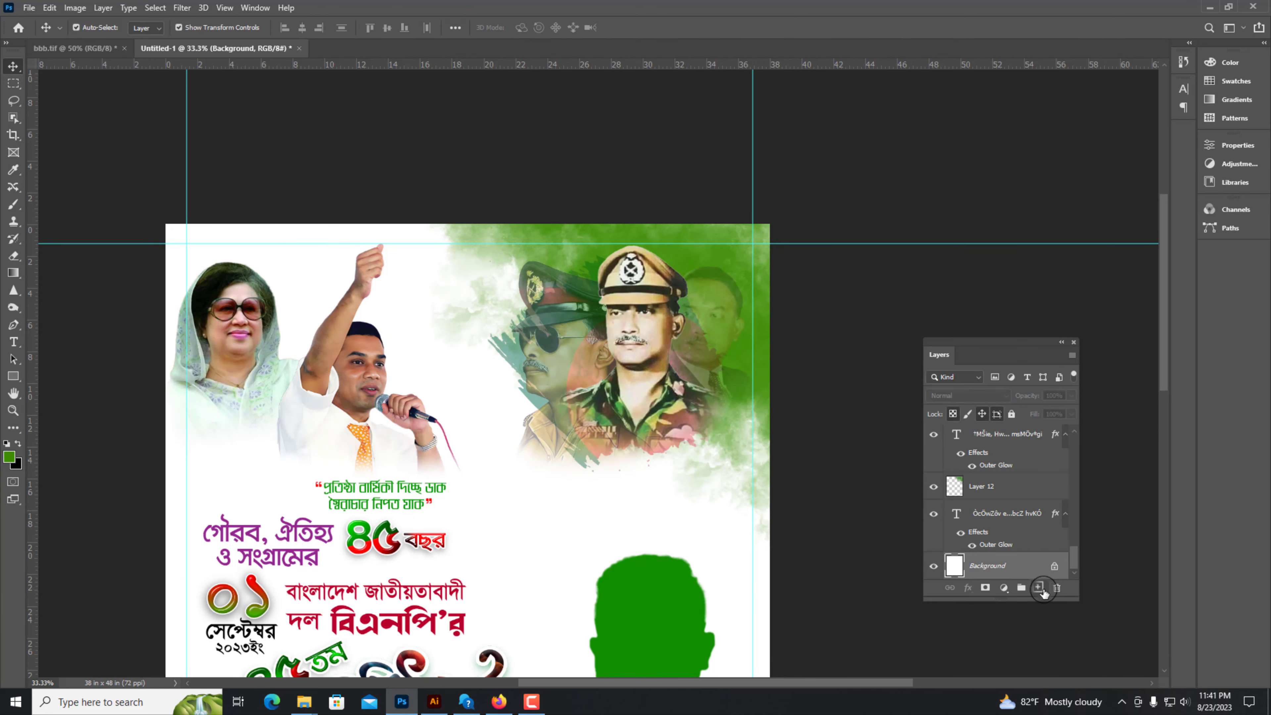
pyautogui.click(9, 458)
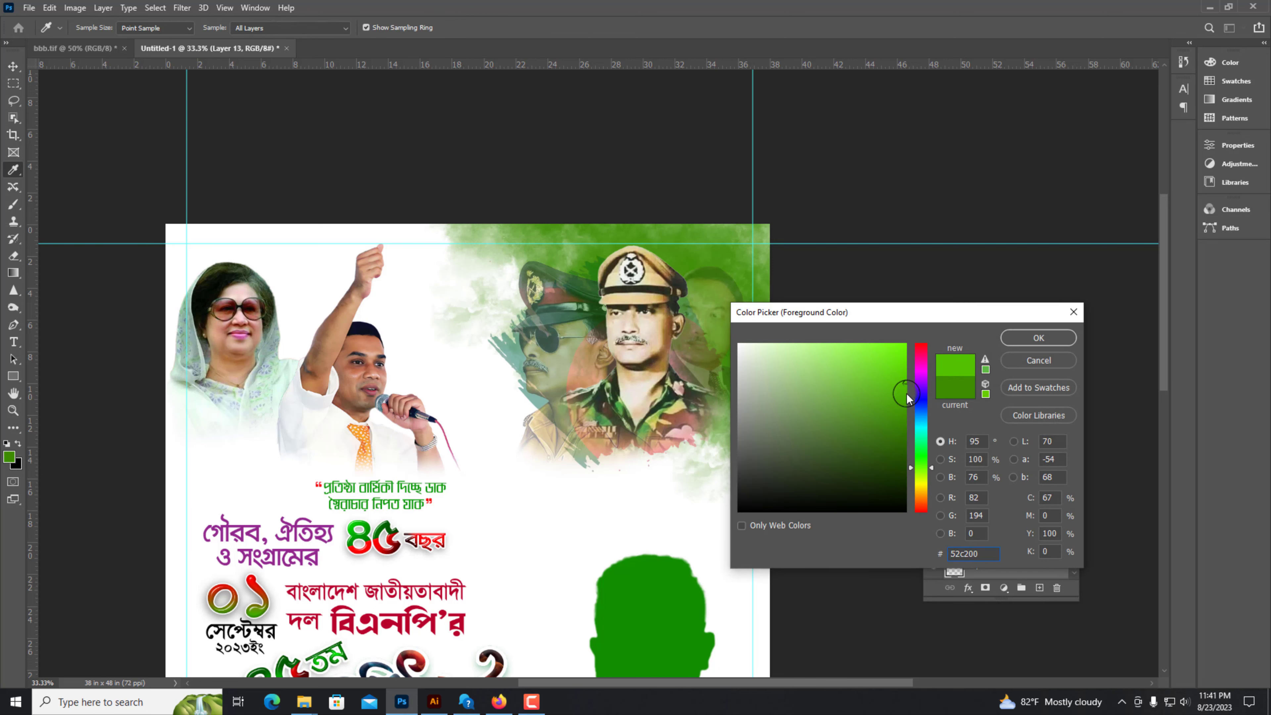
pyautogui.click(921, 448)
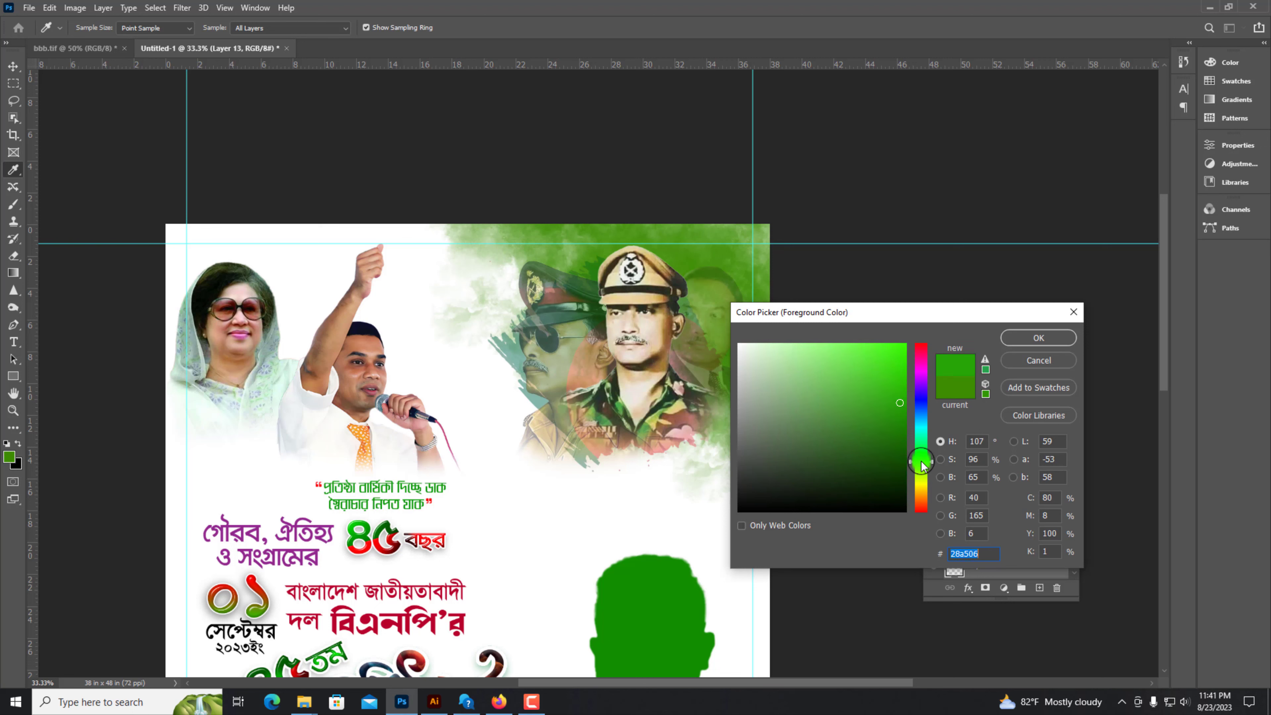
pyautogui.moveTo(924, 426)
pyautogui.mouseDown()
pyautogui.moveTo(922, 401)
pyautogui.moveTo(922, 431)
pyautogui.moveTo(922, 416)
pyautogui.mouseUp()
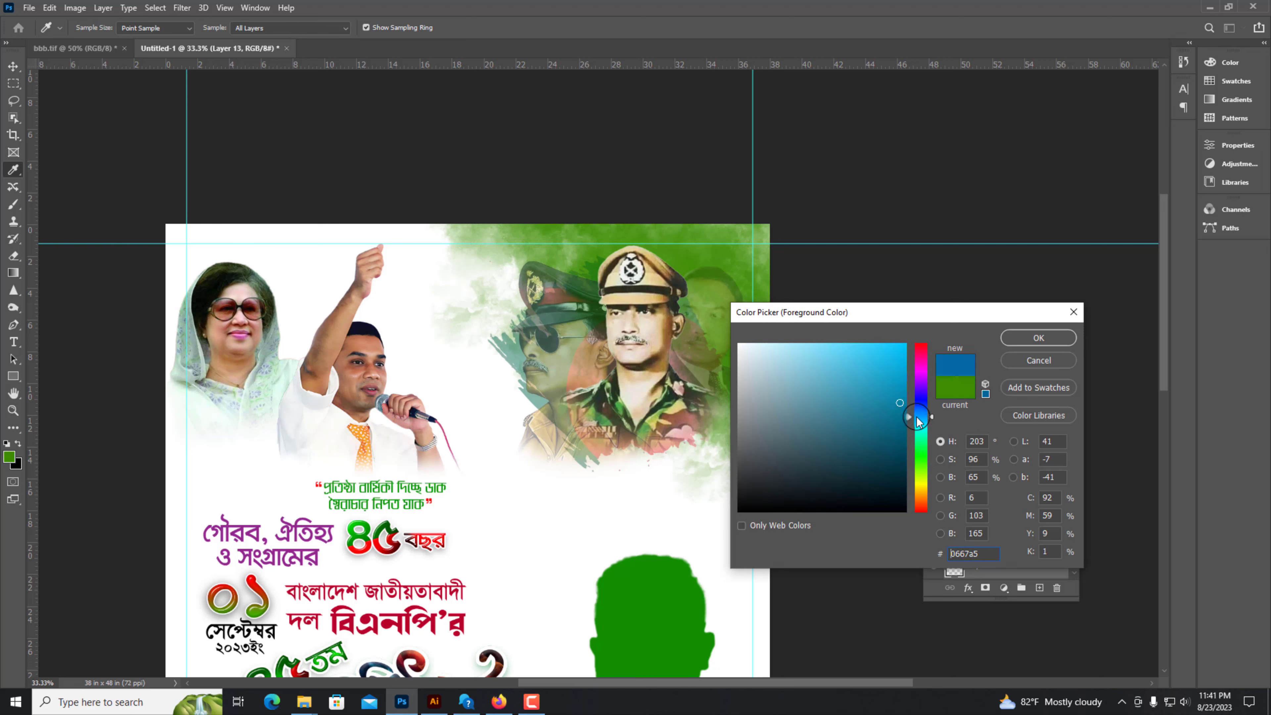
pyautogui.click(912, 366)
pyautogui.press('Return')
pyautogui.press('v')
# Step: Stamp blue fog with the 2000 px brush in the poster's upper-left corner and along the left edge behind the woman's portrait
pyautogui.click(13, 205)
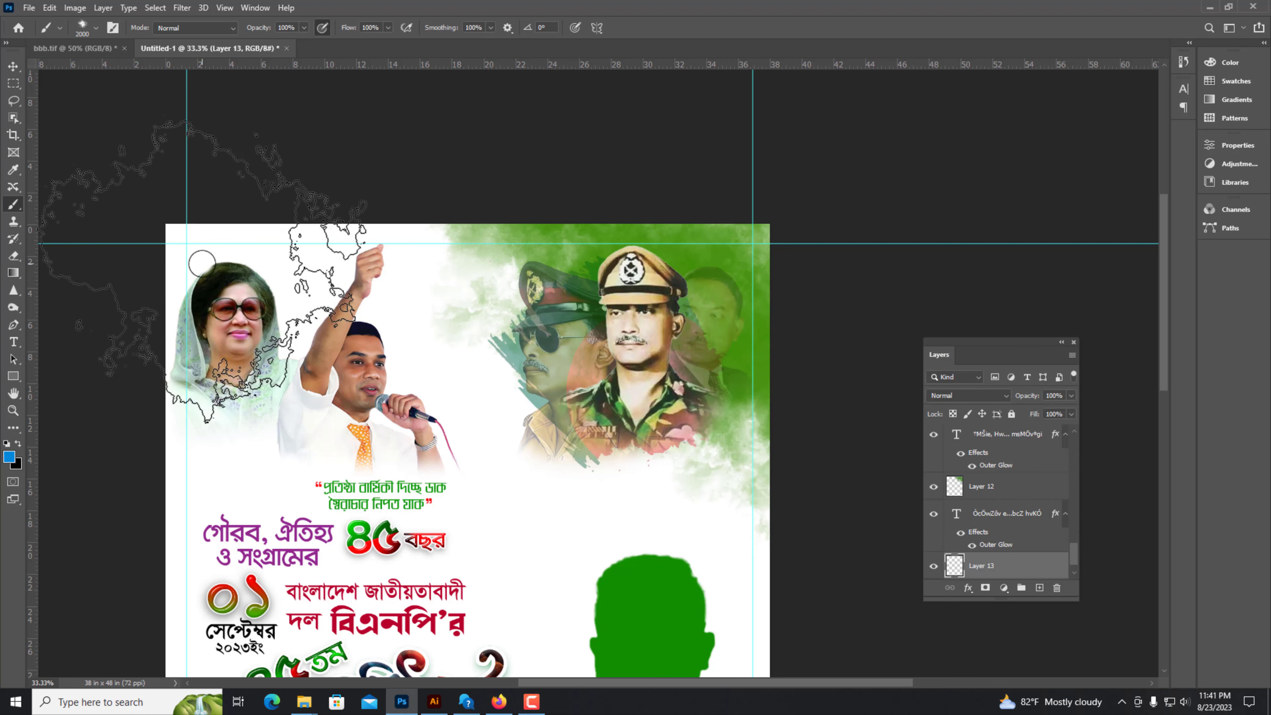
pyautogui.click(213, 326)
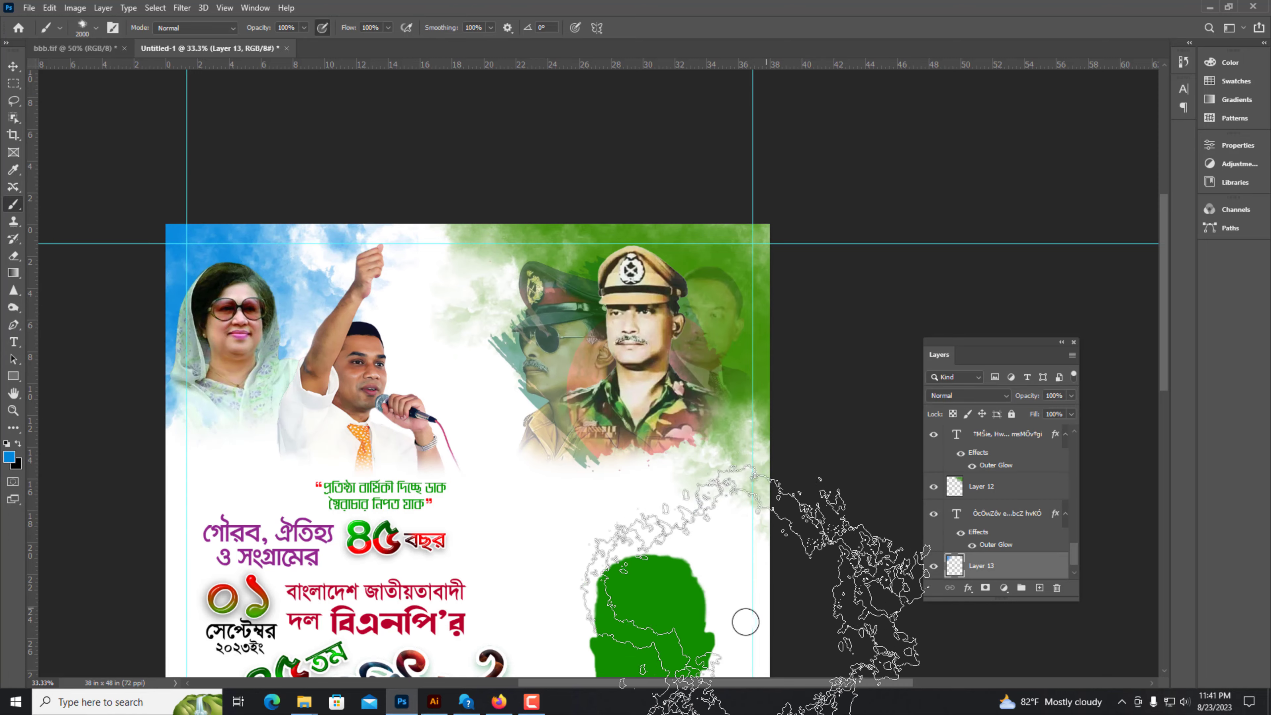
pyautogui.moveTo(825, 668)
pyautogui.mouseDown()
pyautogui.moveTo(964, 441)
pyautogui.moveTo(908, 660)
pyautogui.mouseUp()
pyautogui.hotkey('ctrl', '+')
pyautogui.moveTo(441, 434); pyautogui.dragTo(480, 425)
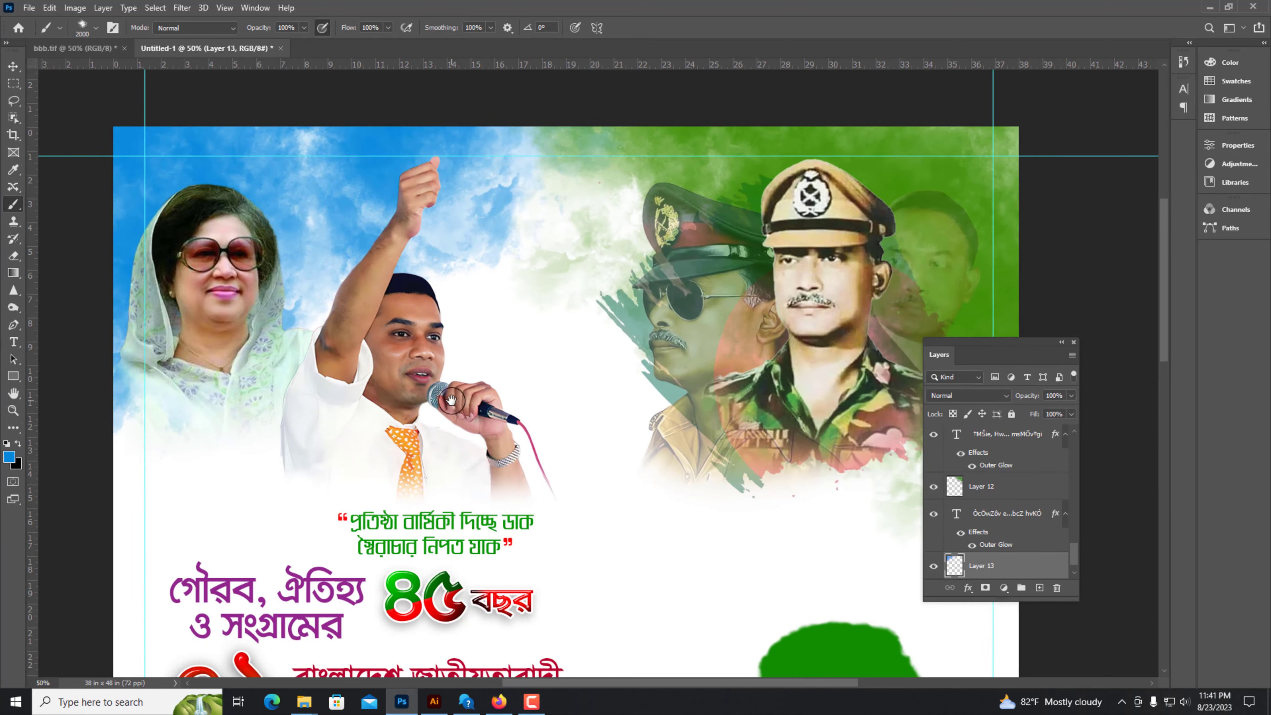
pyautogui.click(157, 397)
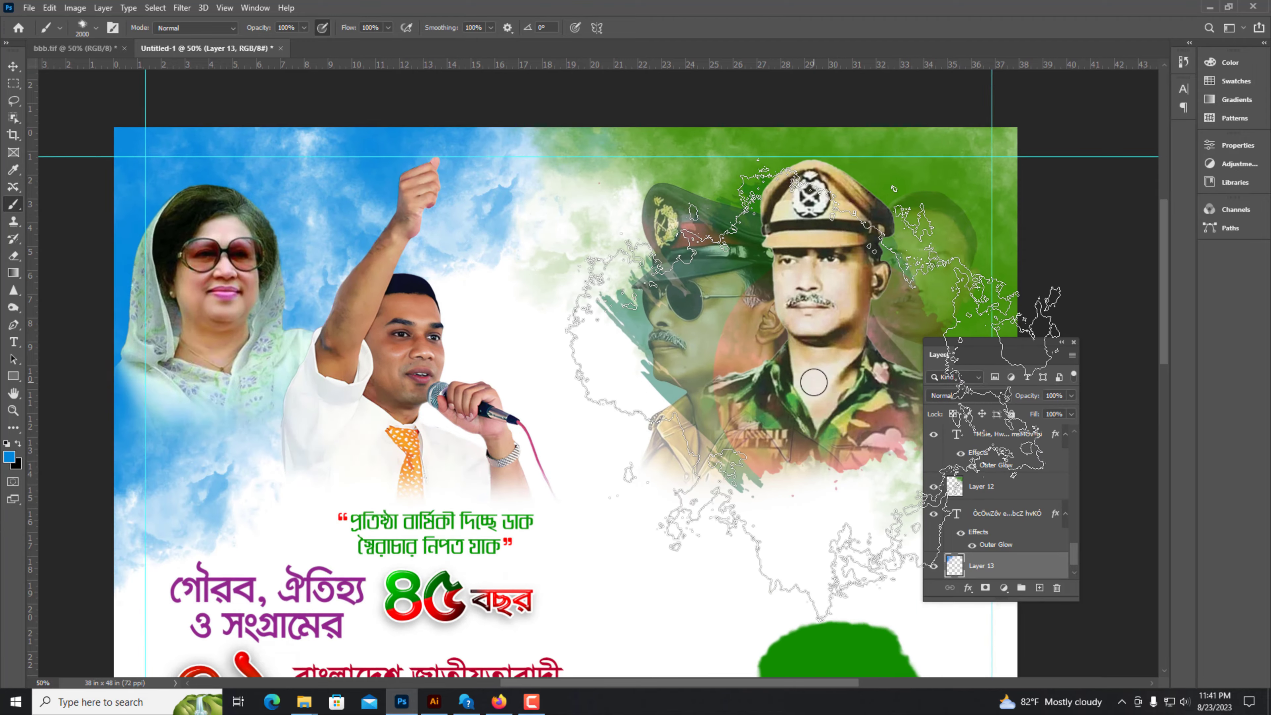
# Step: Reduce the fog brush to 1000 px and add a new layer above the blue fog layer
pyautogui.hotkey('ctrl', '-')
pyautogui.hotkey('ctrl', '-')
pyautogui.hotkey('ctrl', '+')
pyautogui.moveTo(628, 351); pyautogui.dragTo(573, 512)
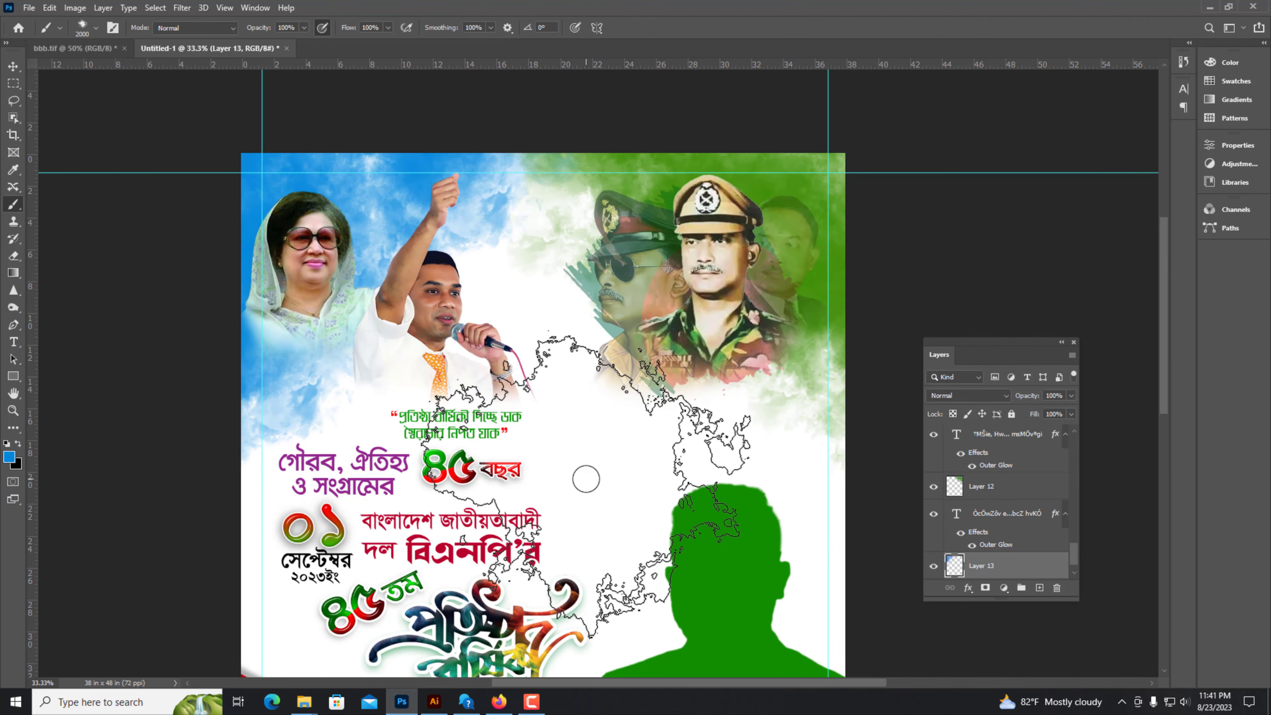
pyautogui.hotkey('ctrl', '+')
pyautogui.press('[')
pyautogui.press('[')
pyautogui.press('[')
pyautogui.press('[')
pyautogui.press('[')
pyautogui.press('[')
pyautogui.press('[')
pyautogui.press('[')
pyautogui.press('[')
pyautogui.press('[')
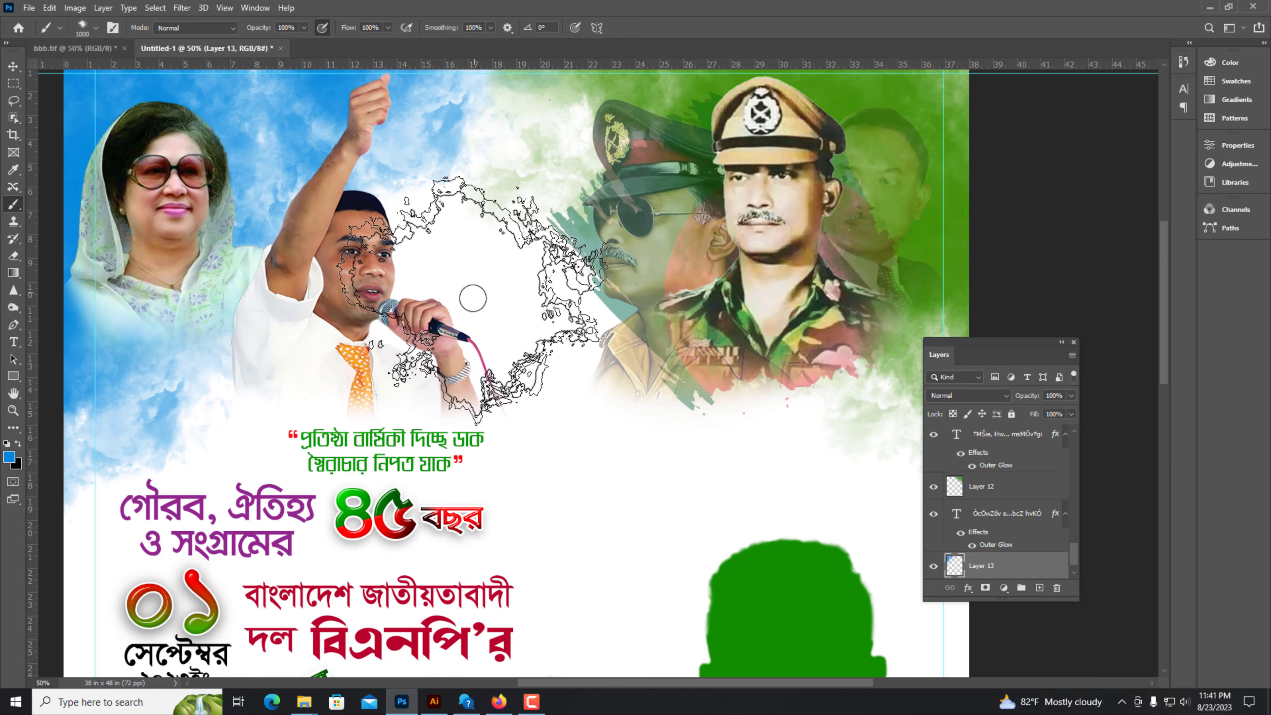
# Step: Try yellow-green baff00 as the foreground colour for the next fog stamps
pyautogui.click(14, 461)
pyautogui.moveTo(923, 479); pyautogui.dragTo(923, 484)
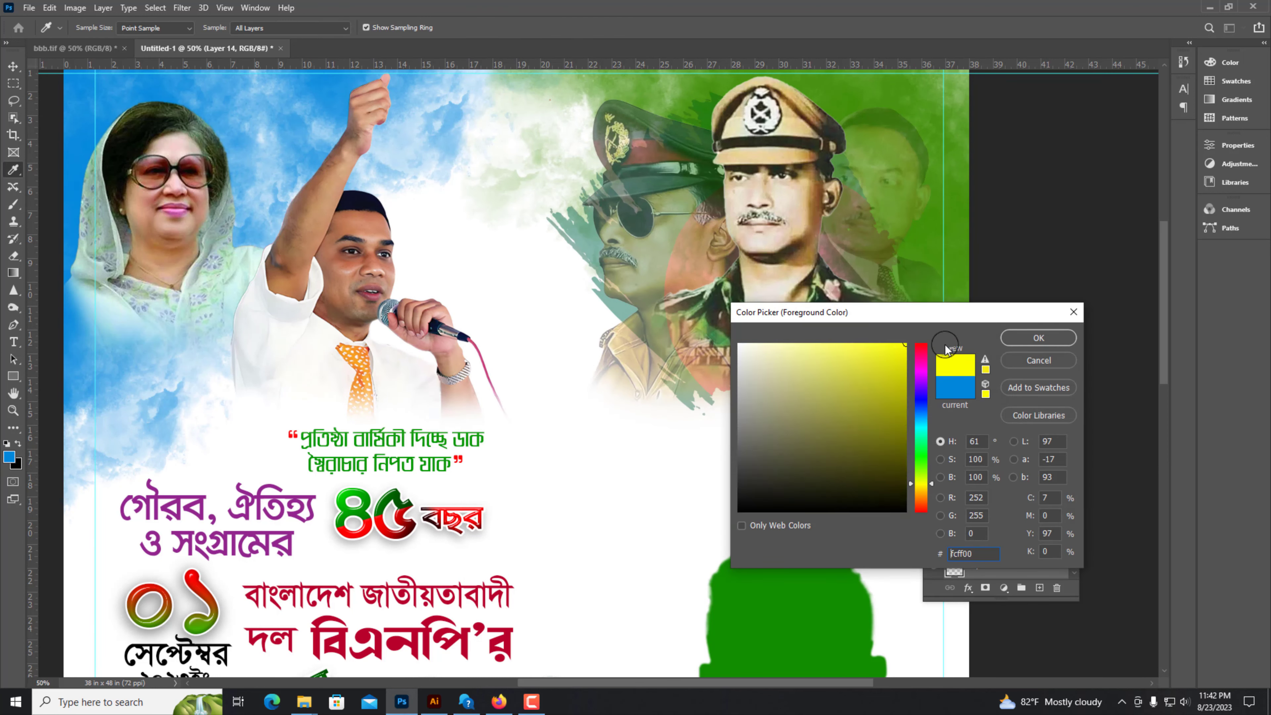
pyautogui.click(1006, 341)
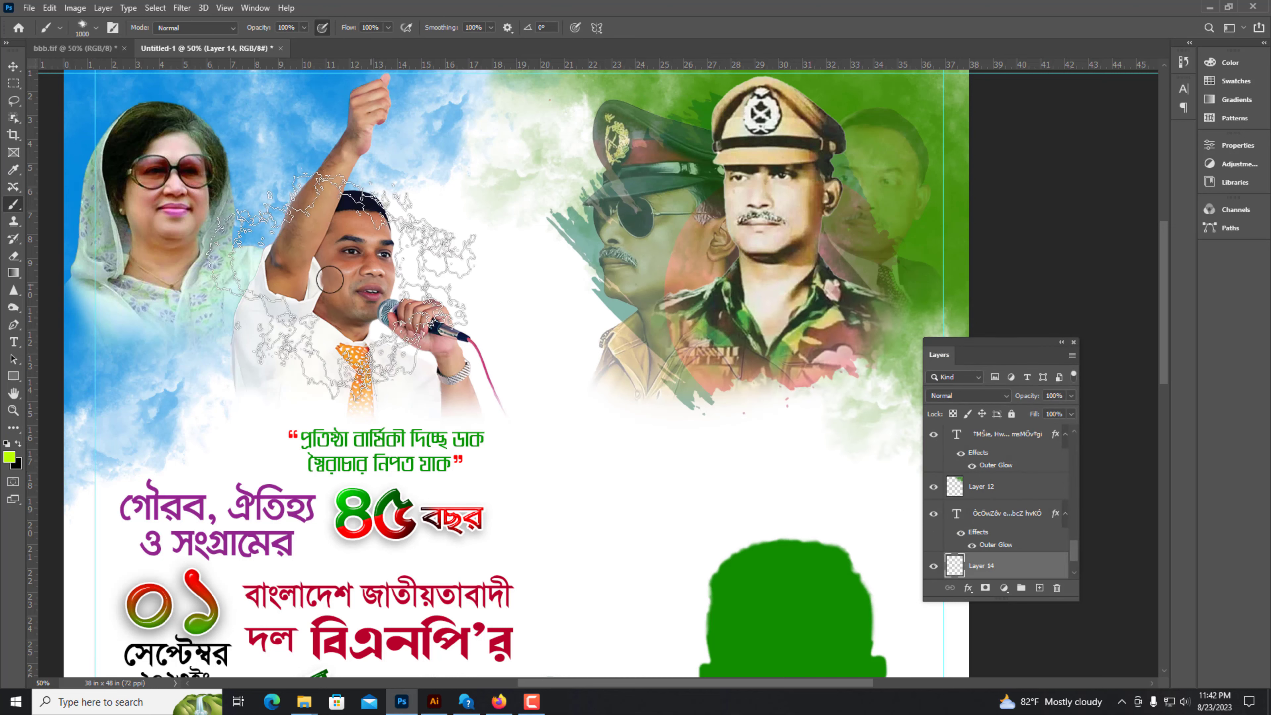
# Step: Set the foreground colour to dark green and enlarge the fog brush to 1400 px
pyautogui.click(9, 456)
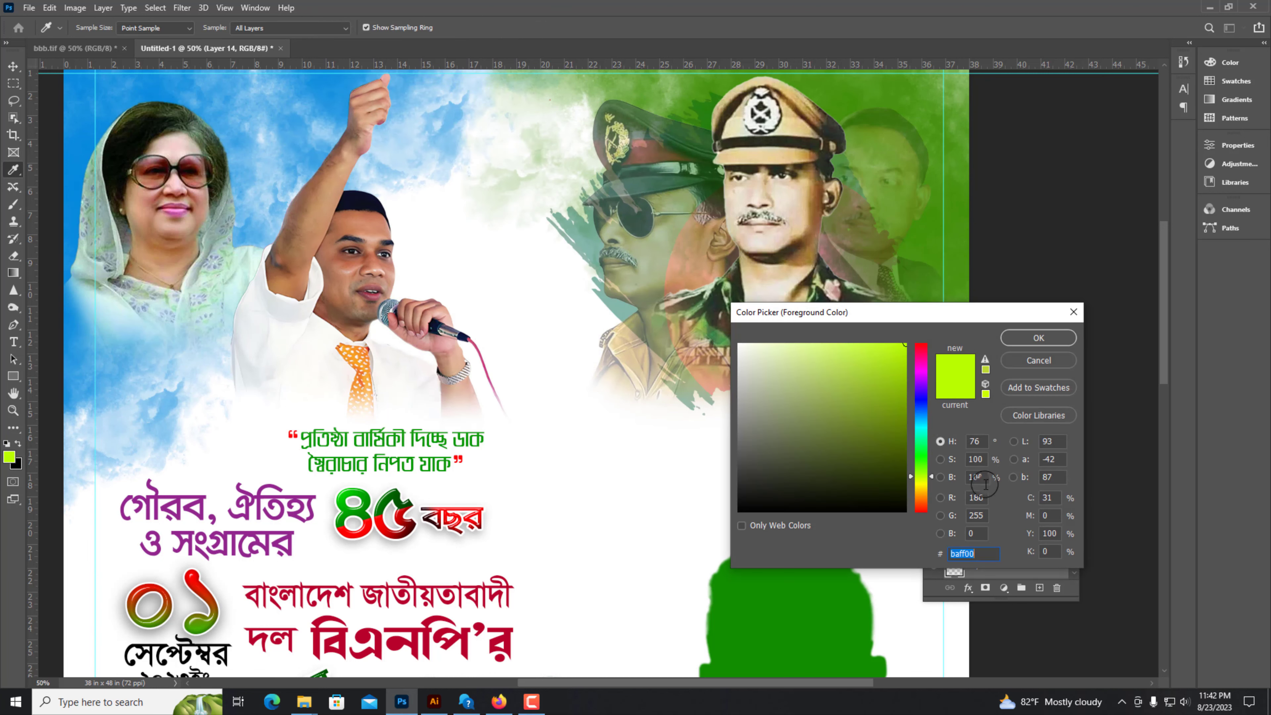
pyautogui.moveTo(905, 403); pyautogui.dragTo(916, 406)
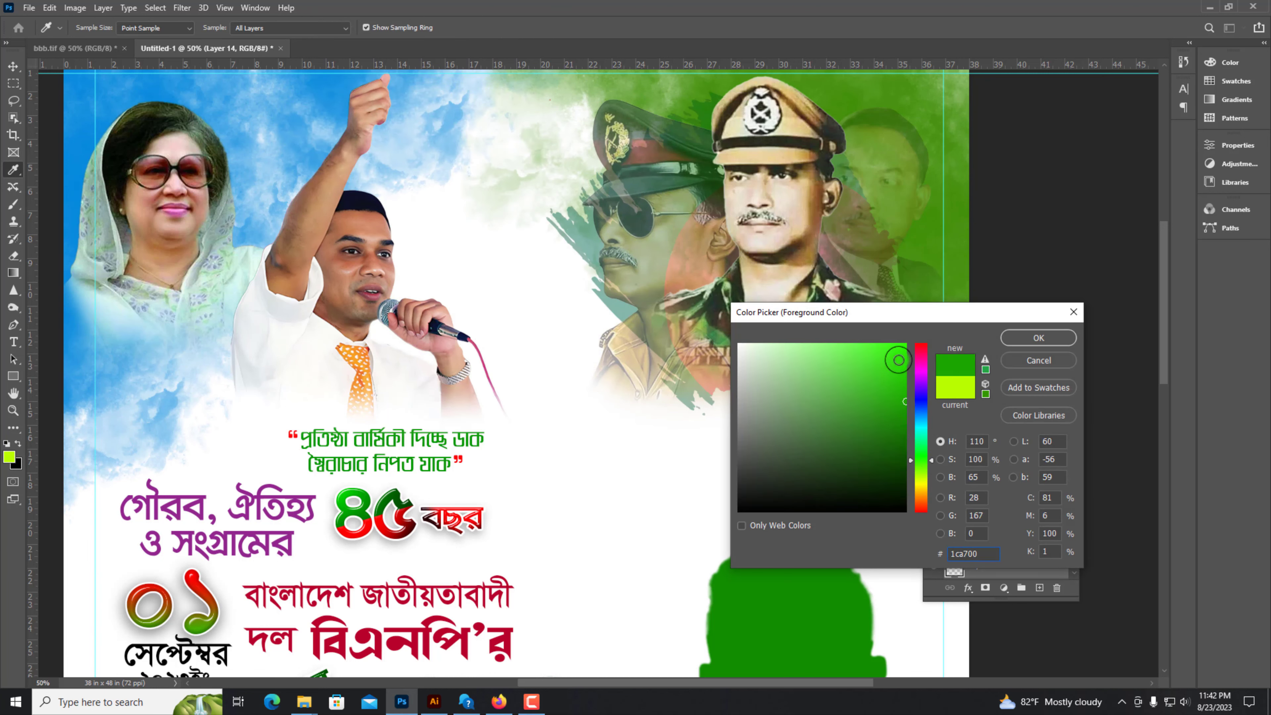
pyautogui.click(1022, 346)
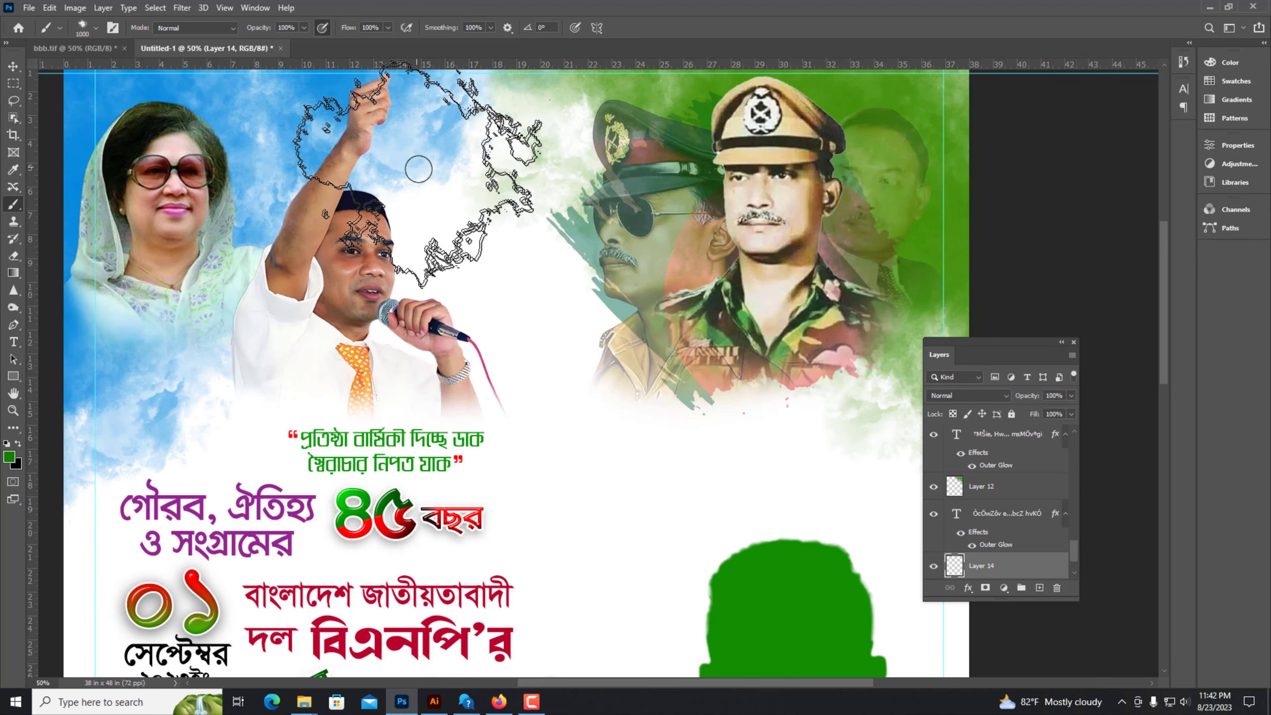
pyautogui.press(']')
pyautogui.press(']')
pyautogui.press(']')
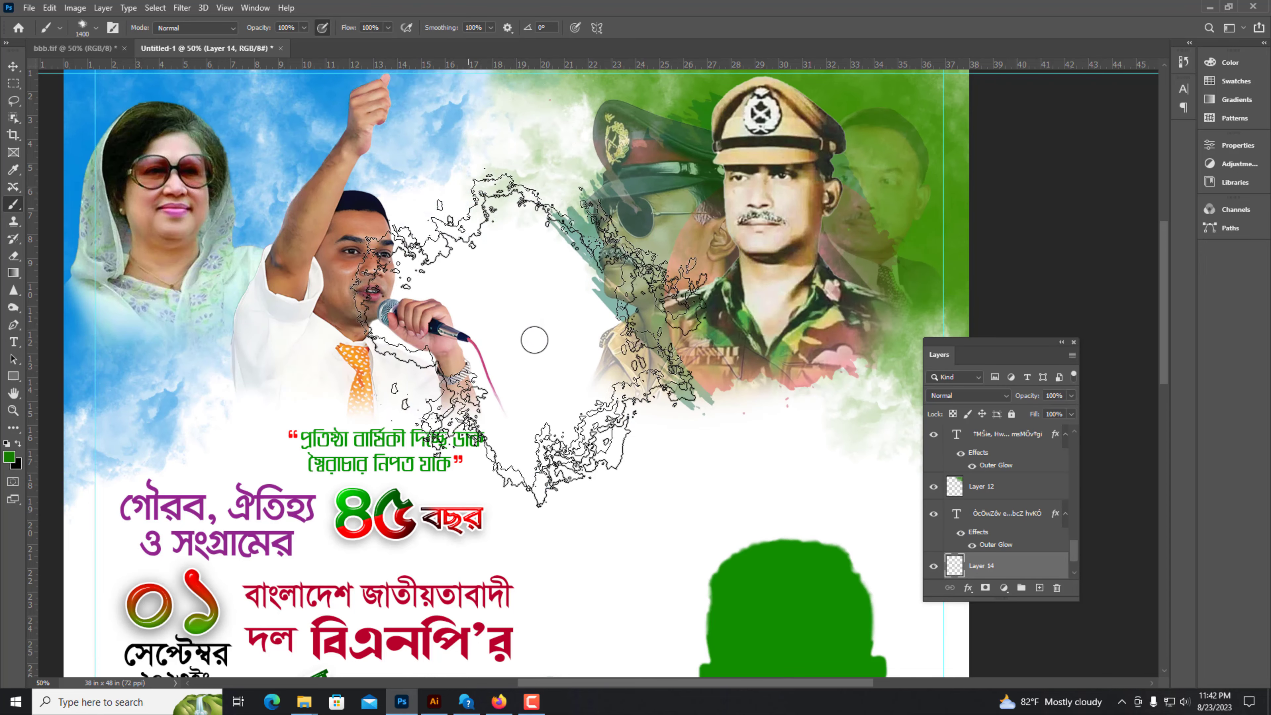
# Step: Try green fog stamps between the speaking man and the uniformed portraits, and undo them
pyautogui.hotkey('ctrl', '-')
pyautogui.click(535, 350)
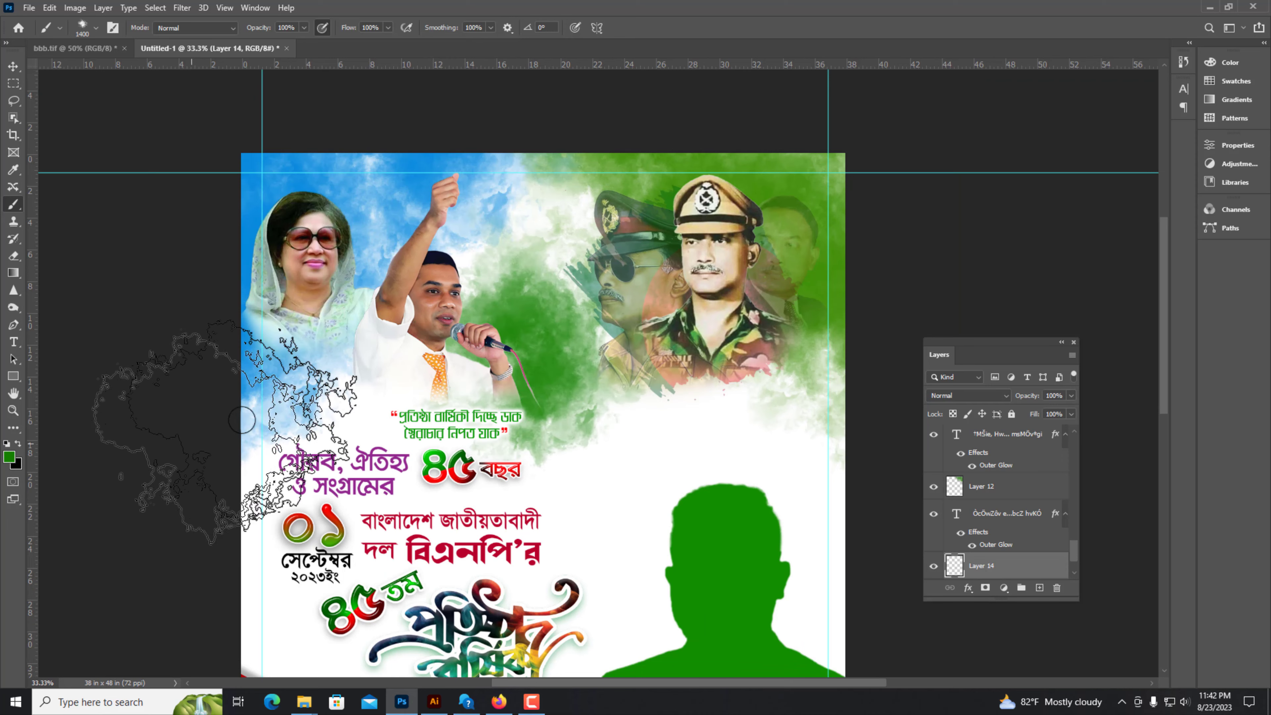
pyautogui.click(534, 264)
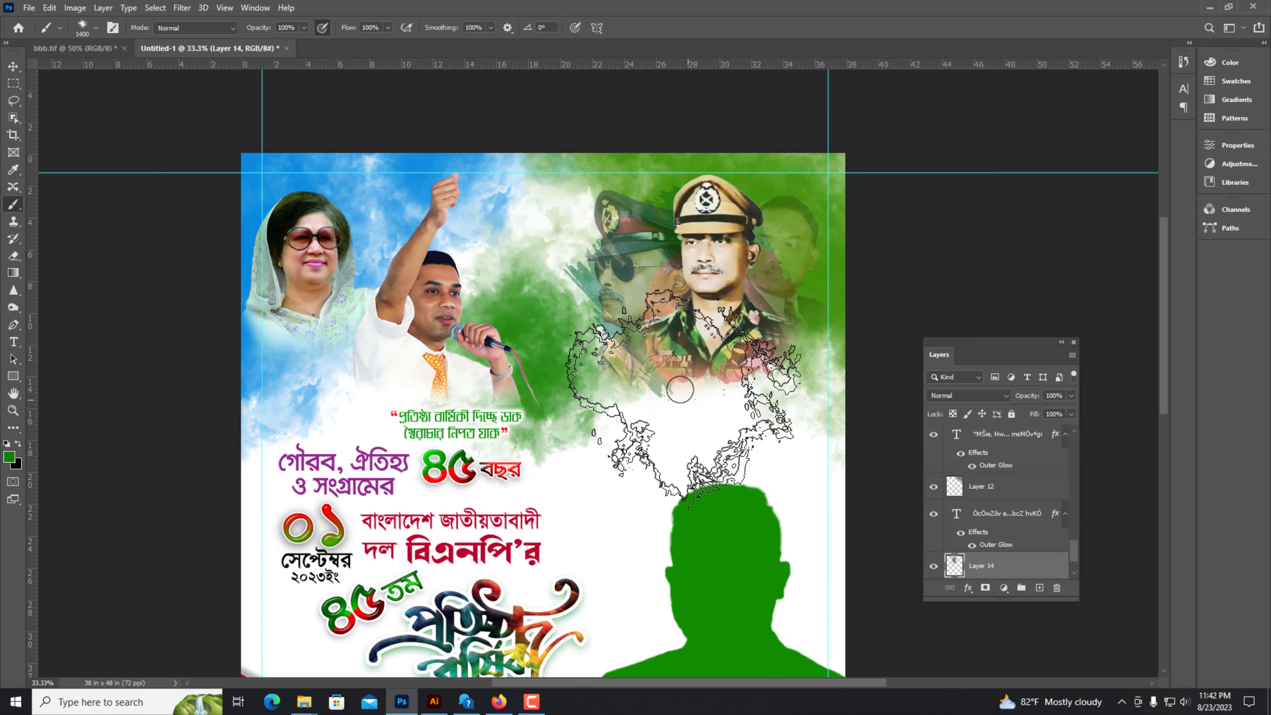
pyautogui.click(523, 223)
pyautogui.hotkey('ctrl', 'z')
pyautogui.hotkey('ctrl', 'z')
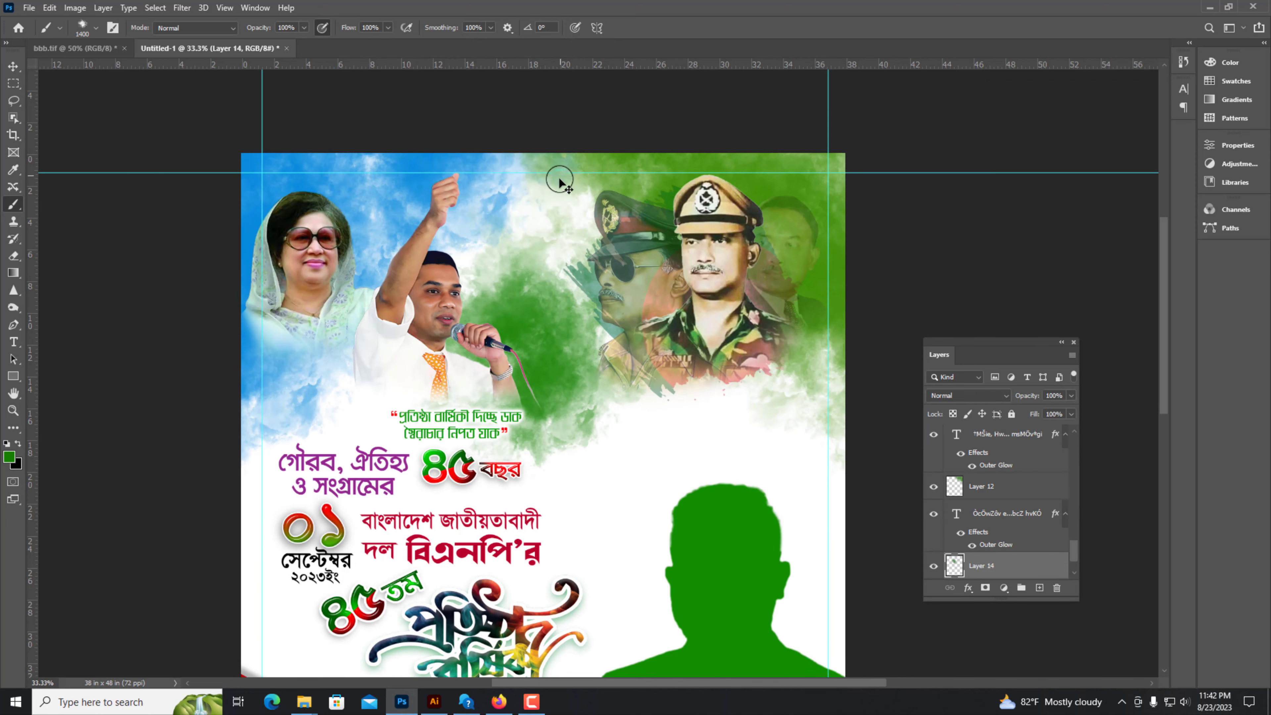
pyautogui.hotkey('ctrl', 'z')
# Step: Stamp green fog with the 1400 px brush at the upper centre, between the raised fist and the uniformed portraits
pyautogui.click(520, 245)
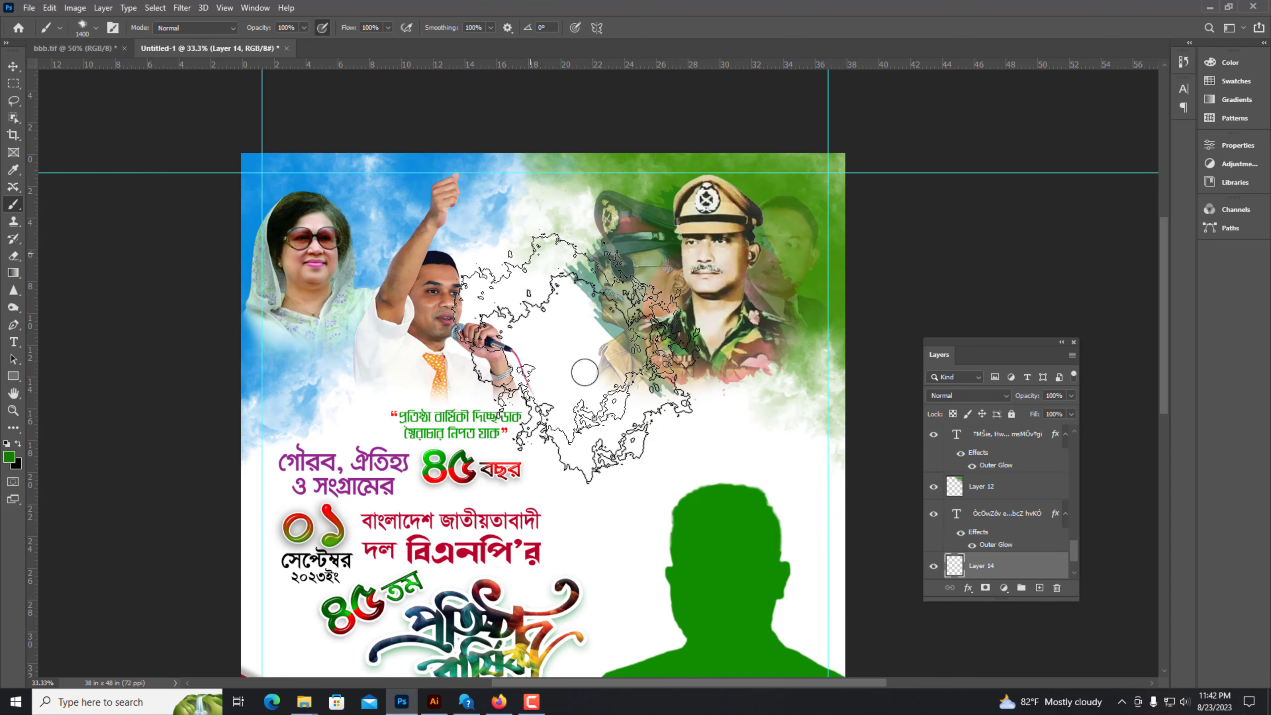
pyautogui.click(567, 292)
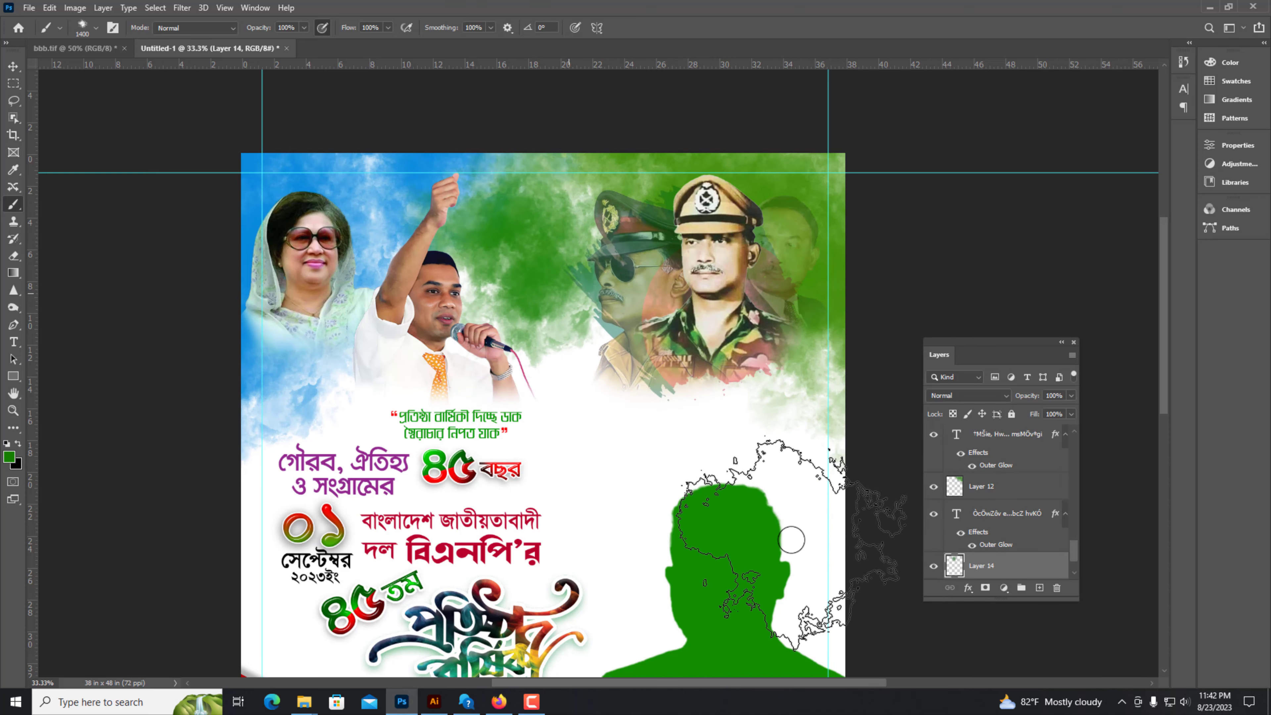
# Step: Copy the flock of white flying birds from bbb.tif onto the poster, between the speaking man and the uniformed portraits
pyautogui.click(220, 335)
pyautogui.hotkey('ctrl', '+')
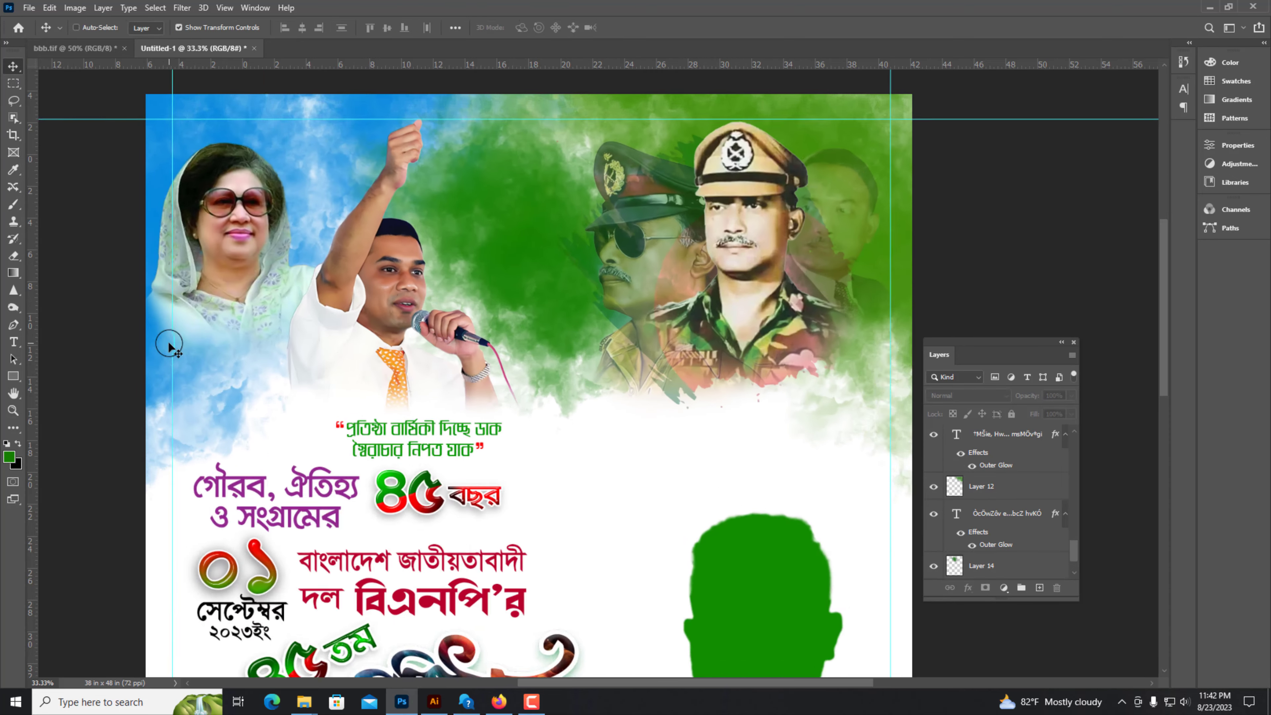
pyautogui.hotkey('ctrl', 'Tab')
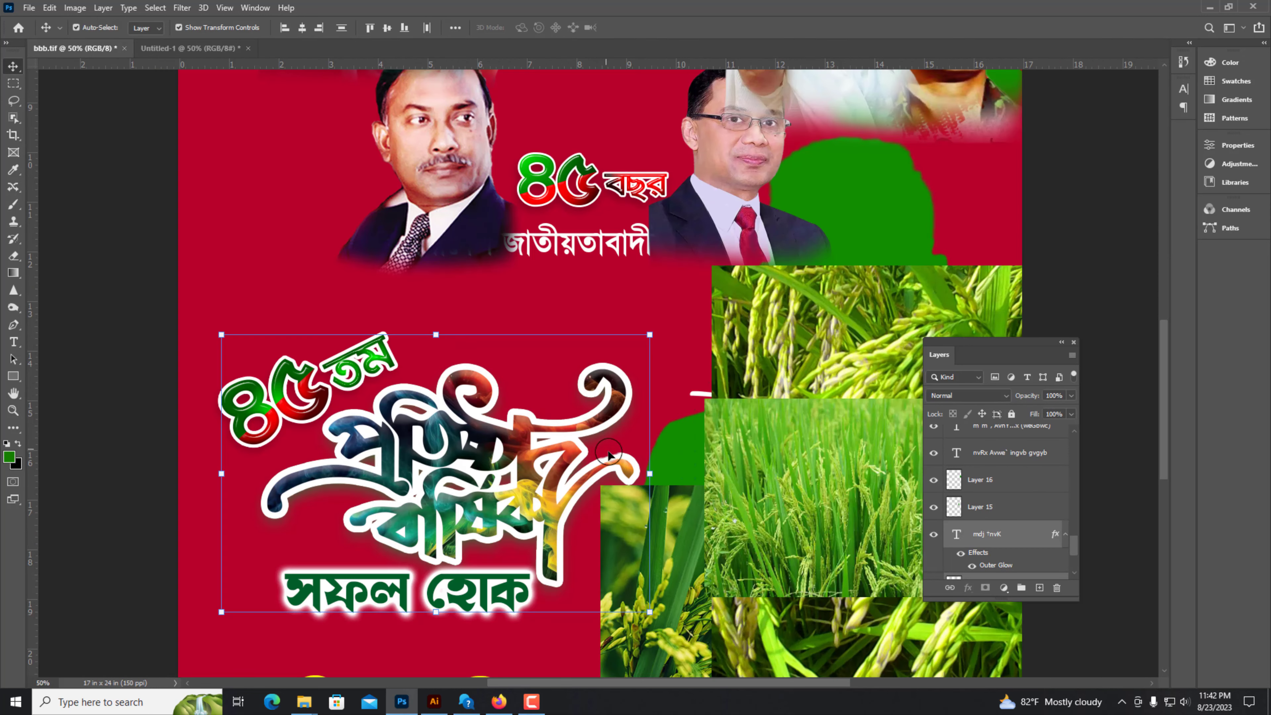
pyautogui.moveTo(724, 246); pyautogui.dragTo(633, 569)
pyautogui.moveTo(477, 301); pyautogui.dragTo(582, 539)
pyautogui.moveTo(407, 304); pyautogui.dragTo(544, 245)
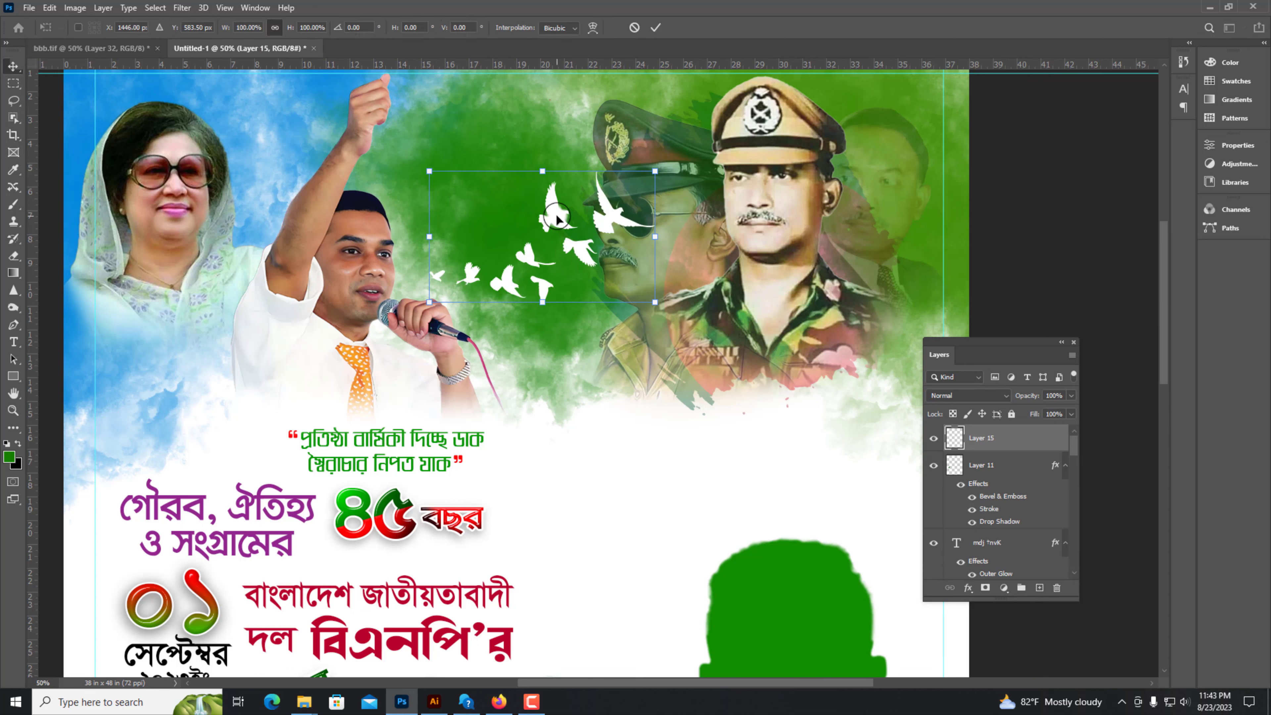
# Step: Flip the bird flock horizontally, rotate it clockwise, and place it between the raised fist and the uniformed portraits
pyautogui.rightClick(557, 219)
pyautogui.click(578, 438)
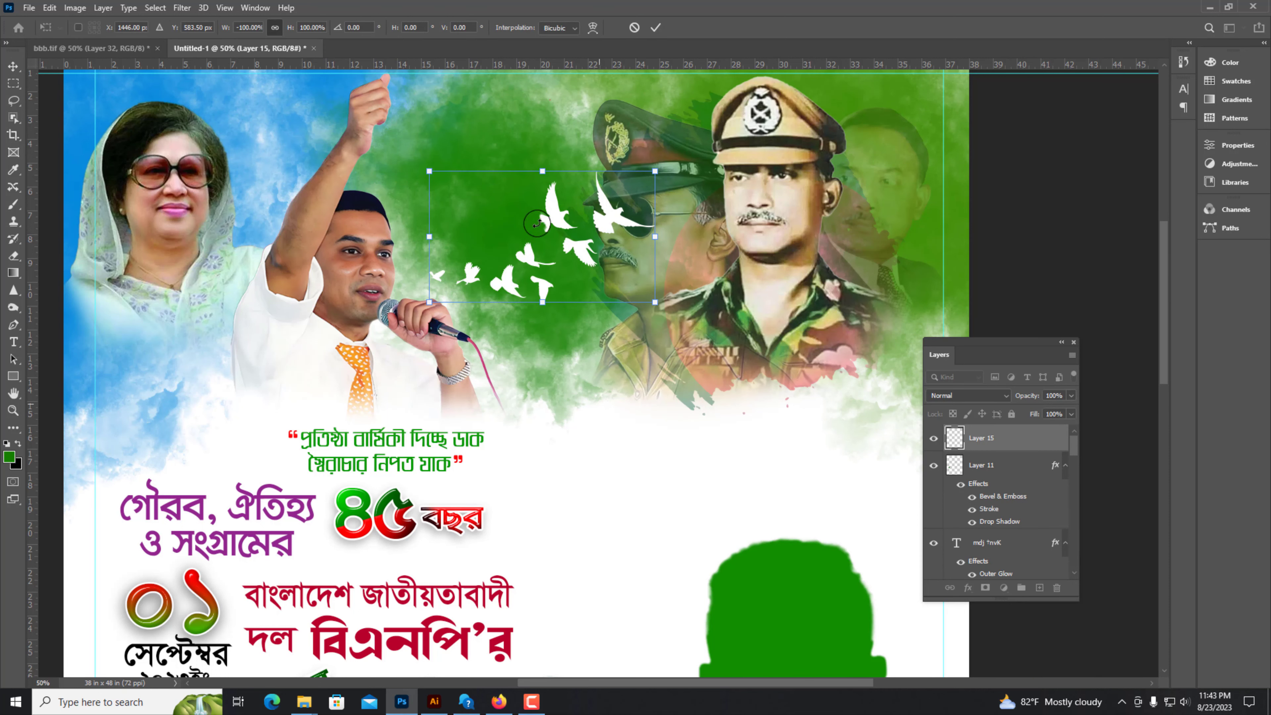
pyautogui.moveTo(524, 227); pyautogui.dragTo(486, 199)
pyautogui.hotkey('ctrl', '+')
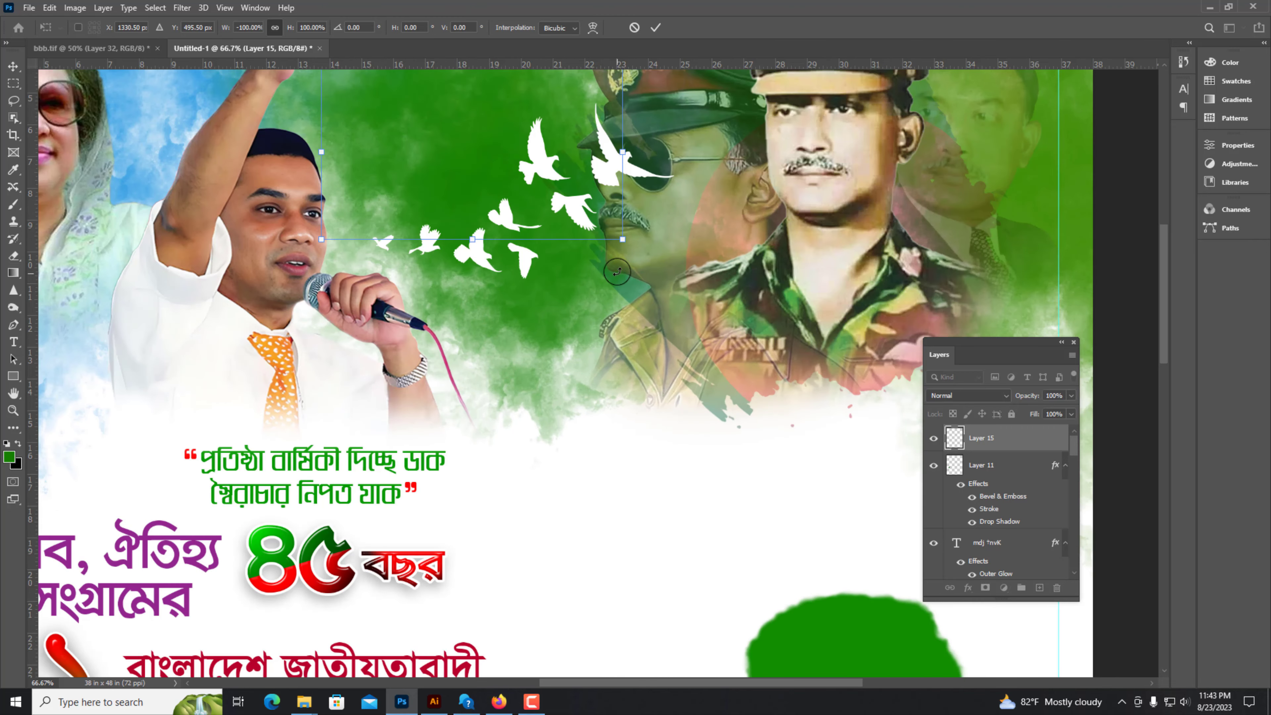
pyautogui.moveTo(570, 274); pyautogui.dragTo(546, 285)
pyautogui.press('Return')
pyautogui.scroll(-1, 637, 484)
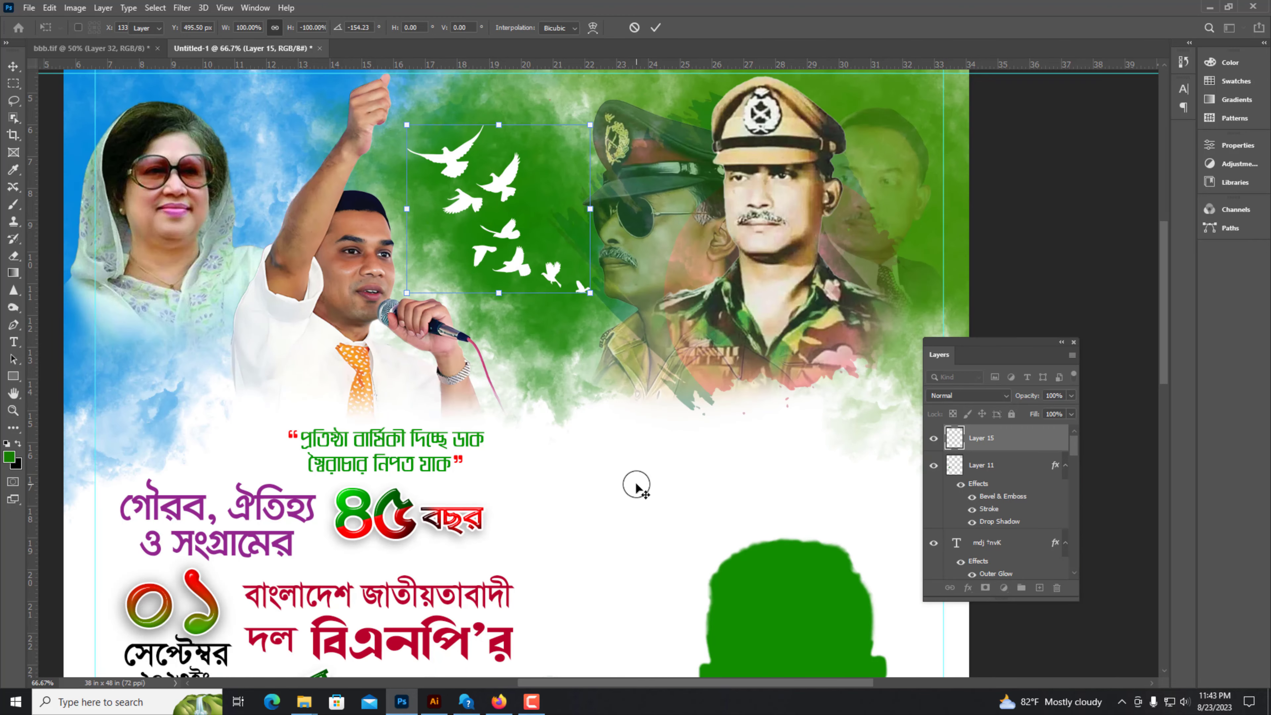
pyautogui.scroll(-1, 171, 268)
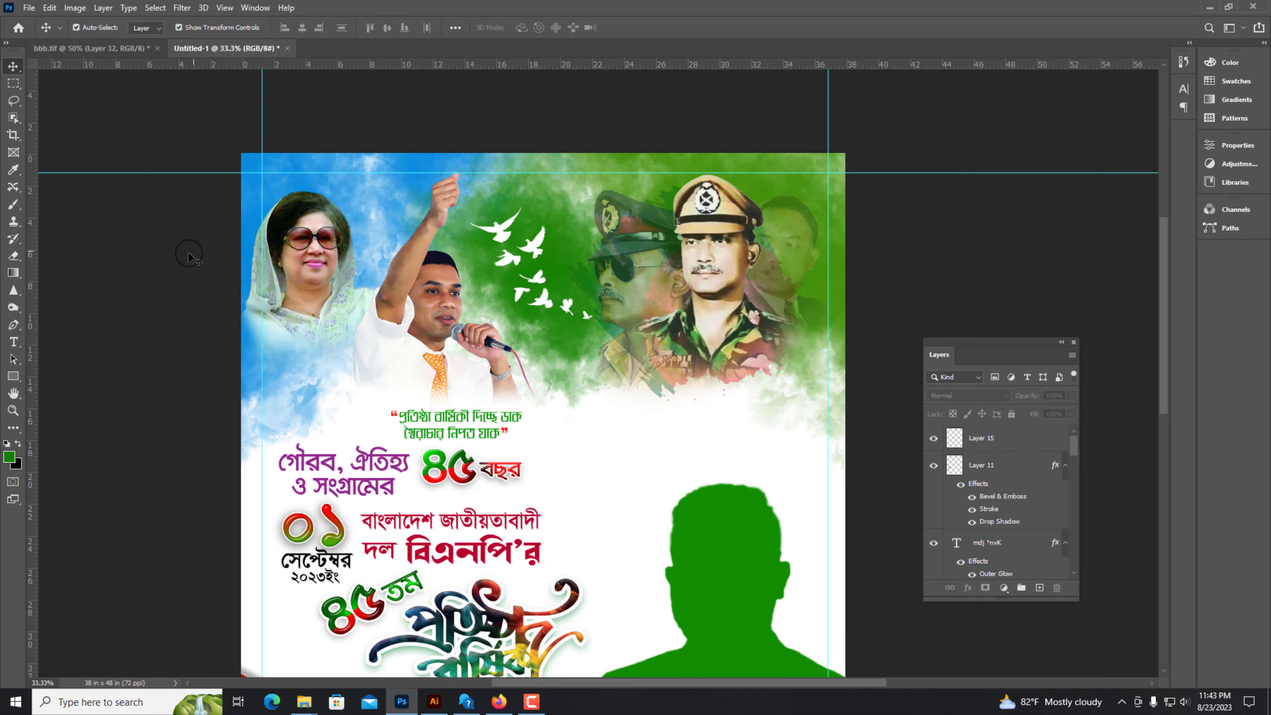
# Step: Duplicate the bird flock onto the blue area beside the raised arm and flip the copy horizontally
pyautogui.scroll(2, 171, 268)
pyautogui.moveTo(478, 242); pyautogui.dragTo(366, 284)
pyautogui.hotkey('ctrl', 't')
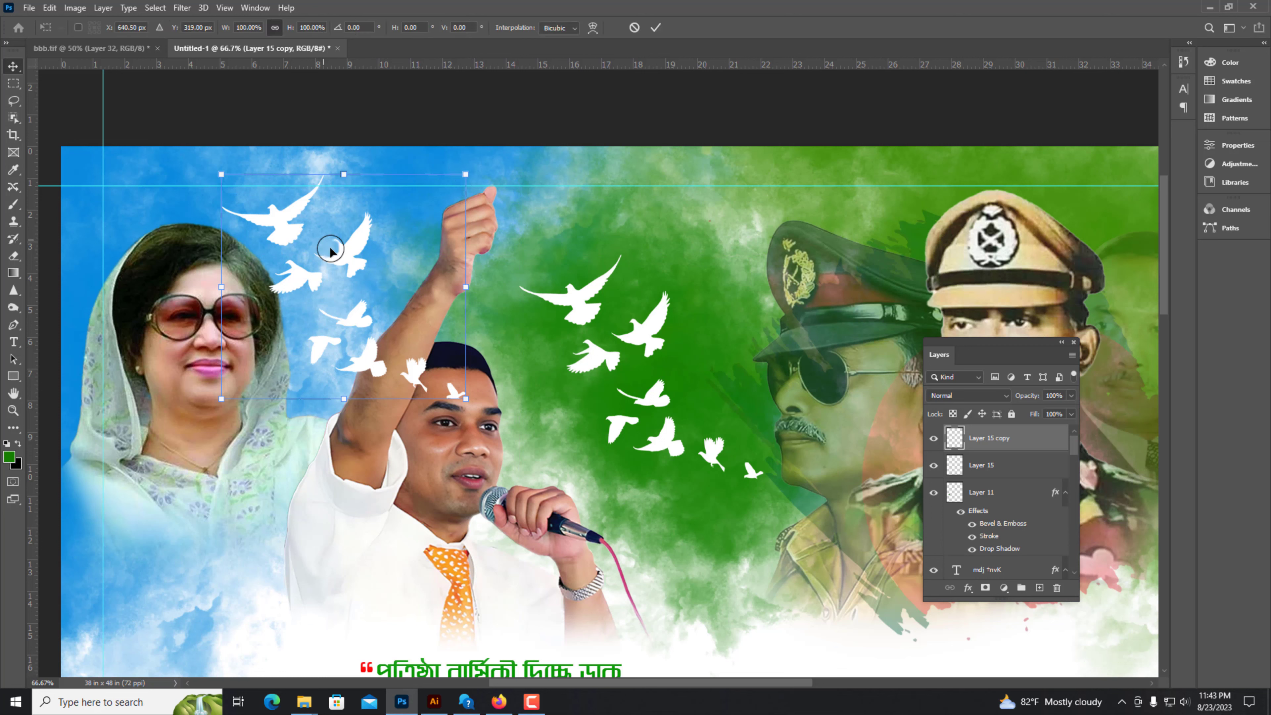
pyautogui.rightClick(341, 251)
pyautogui.click(390, 485)
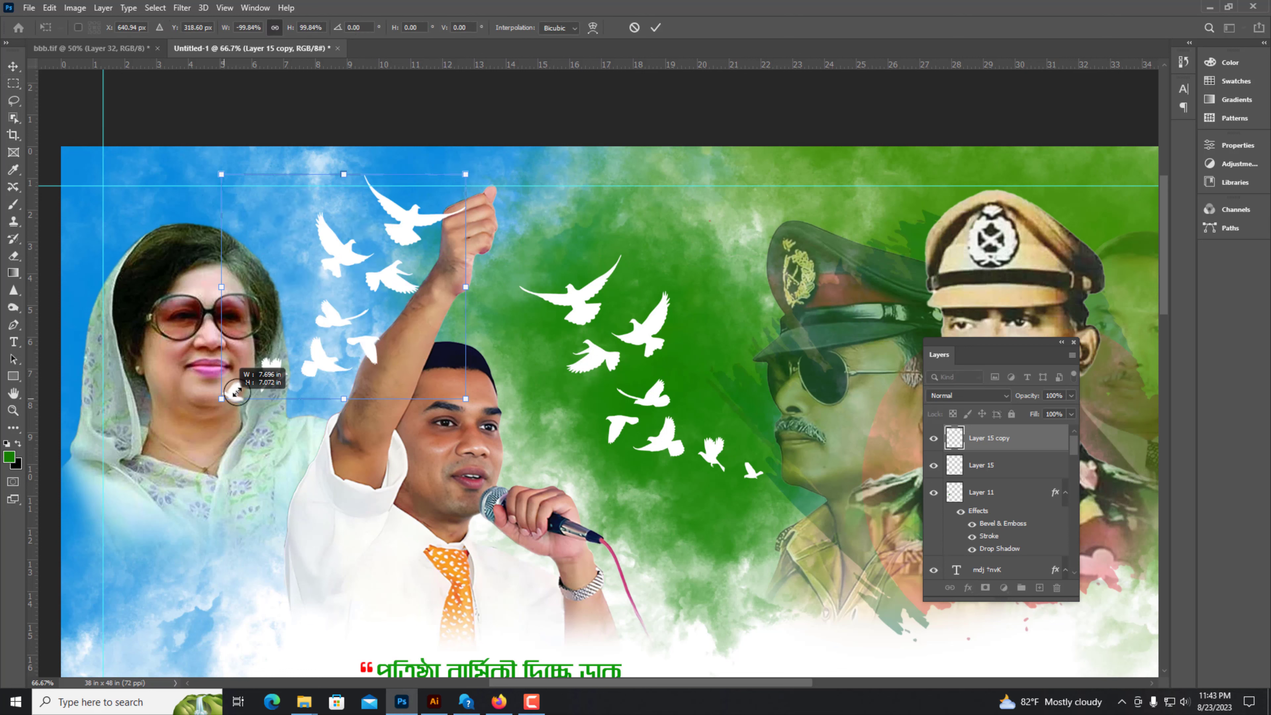
# Step: Scale the copied bird flock down to about 60% and fit it between the woman's portrait and the raised fist
pyautogui.moveTo(236, 393); pyautogui.dragTo(296, 347)
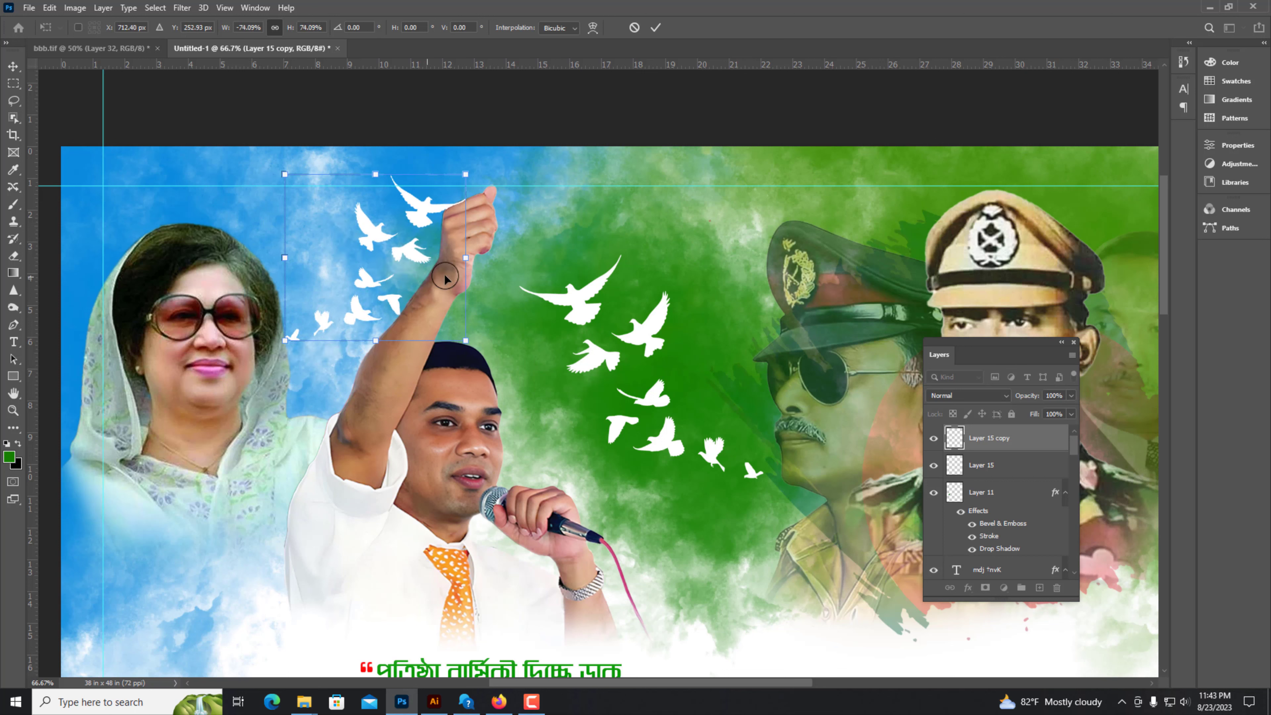
pyautogui.moveTo(451, 259); pyautogui.dragTo(434, 253)
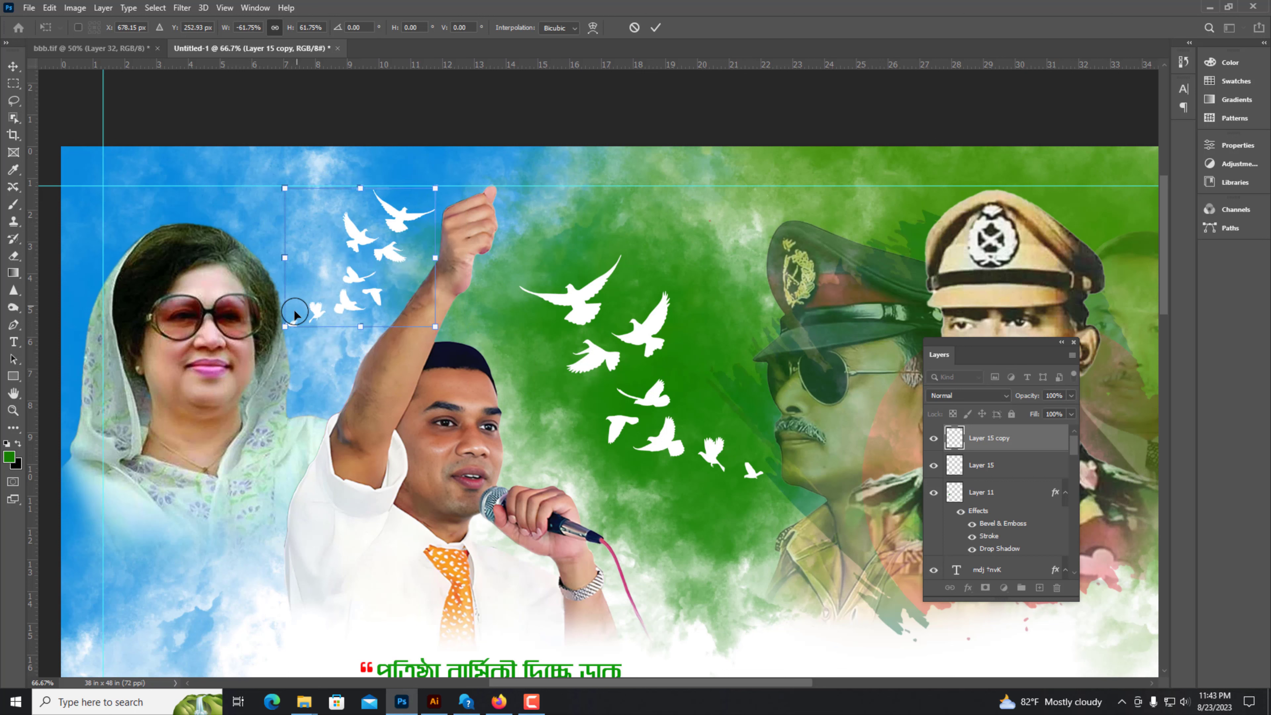
pyautogui.moveTo(286, 326); pyautogui.dragTo(295, 318)
pyautogui.press('Return')
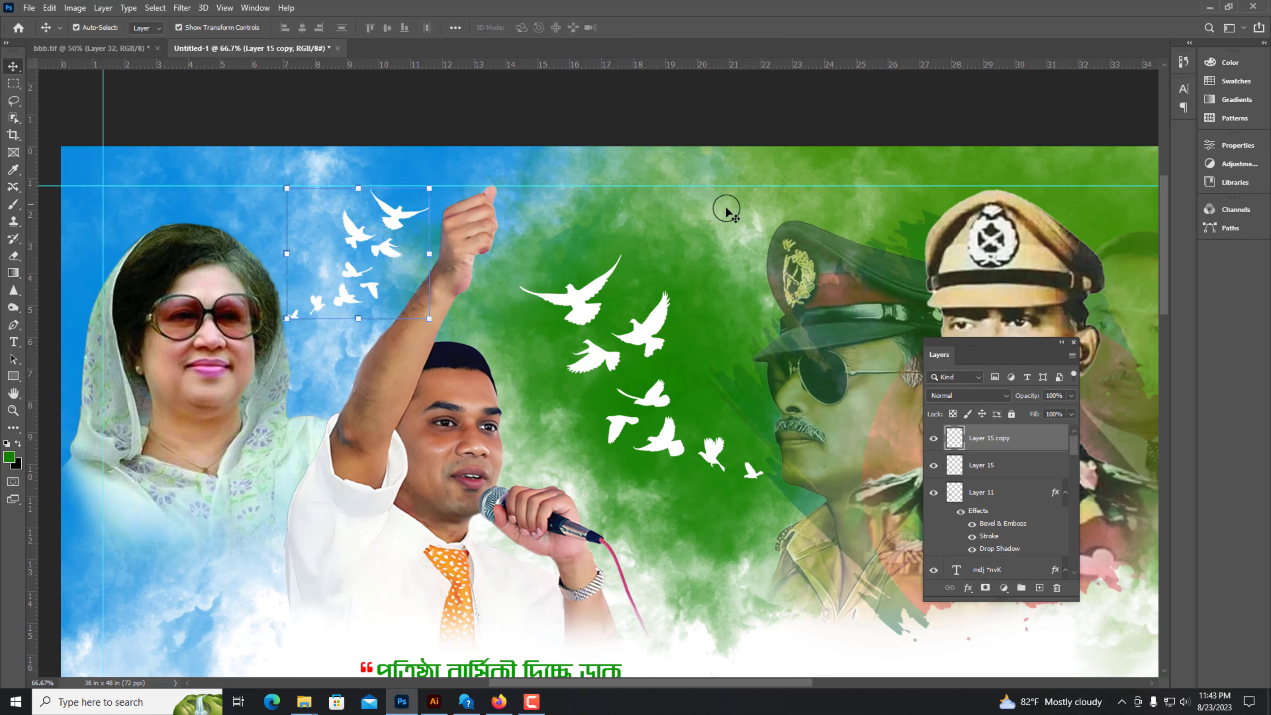
# Step: Shift the hue of the central green fog layer to -37 with Hue/Saturation
pyautogui.click(656, 245)
pyautogui.hotkey('ctrl', 'u')
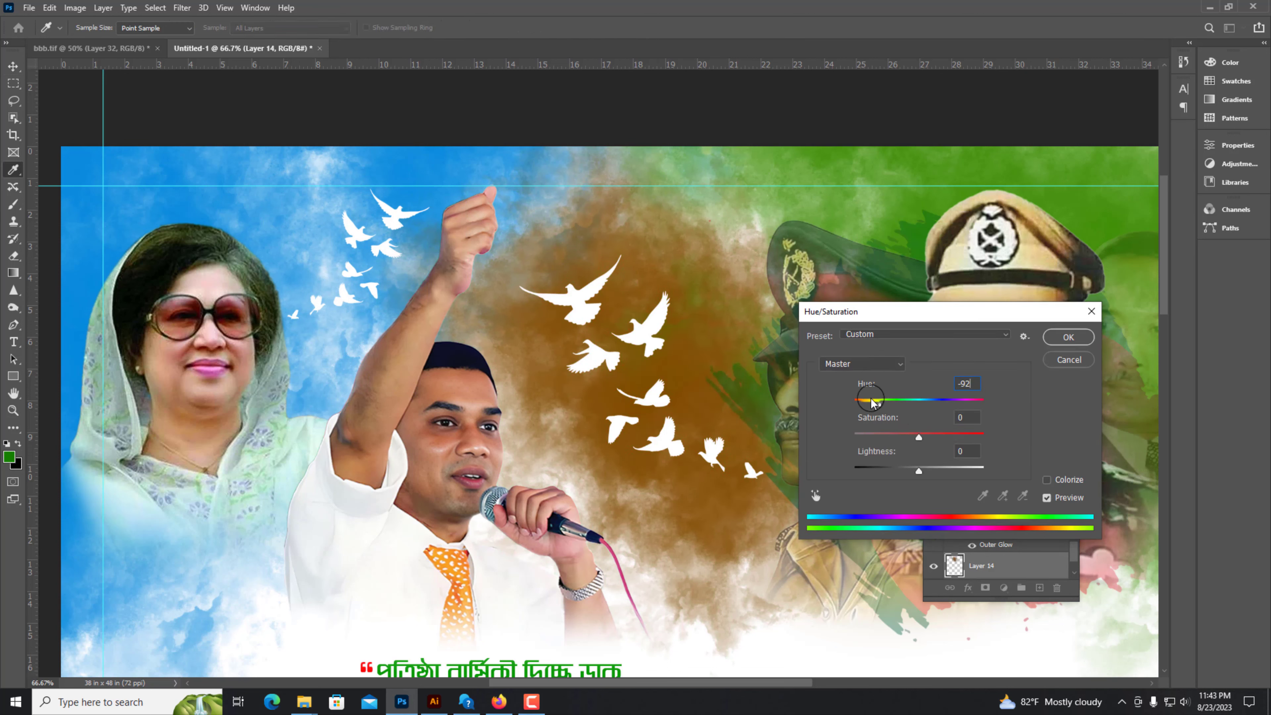
pyautogui.moveTo(877, 403); pyautogui.dragTo(936, 405)
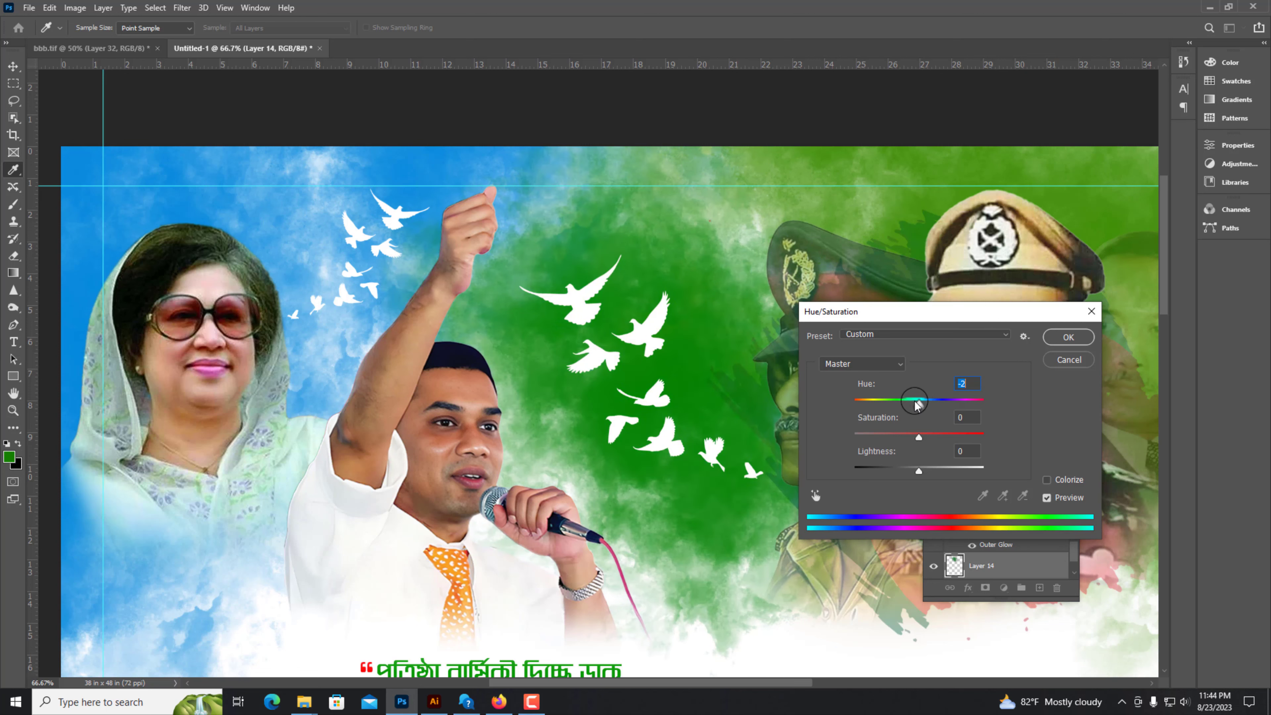
pyautogui.moveTo(905, 405); pyautogui.dragTo(901, 404)
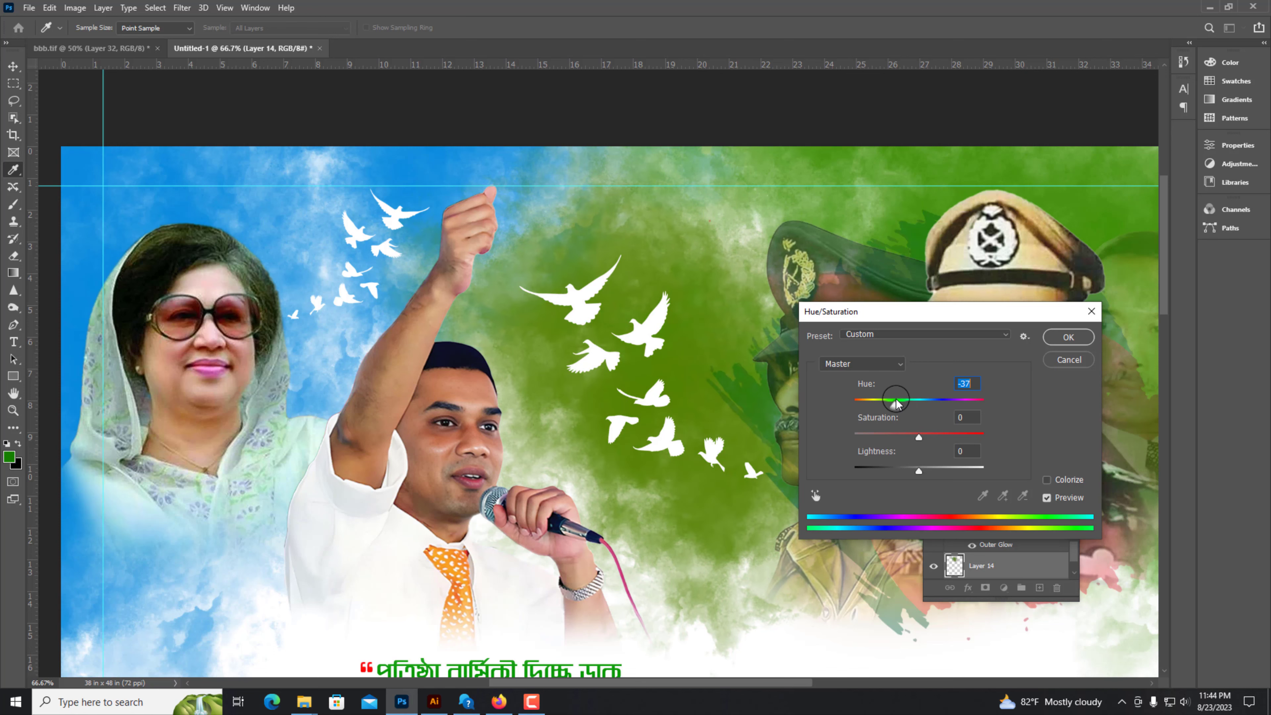
pyautogui.click(1067, 337)
pyautogui.hotkey('ctrl', '-')
pyautogui.hotkey('ctrl', '-')
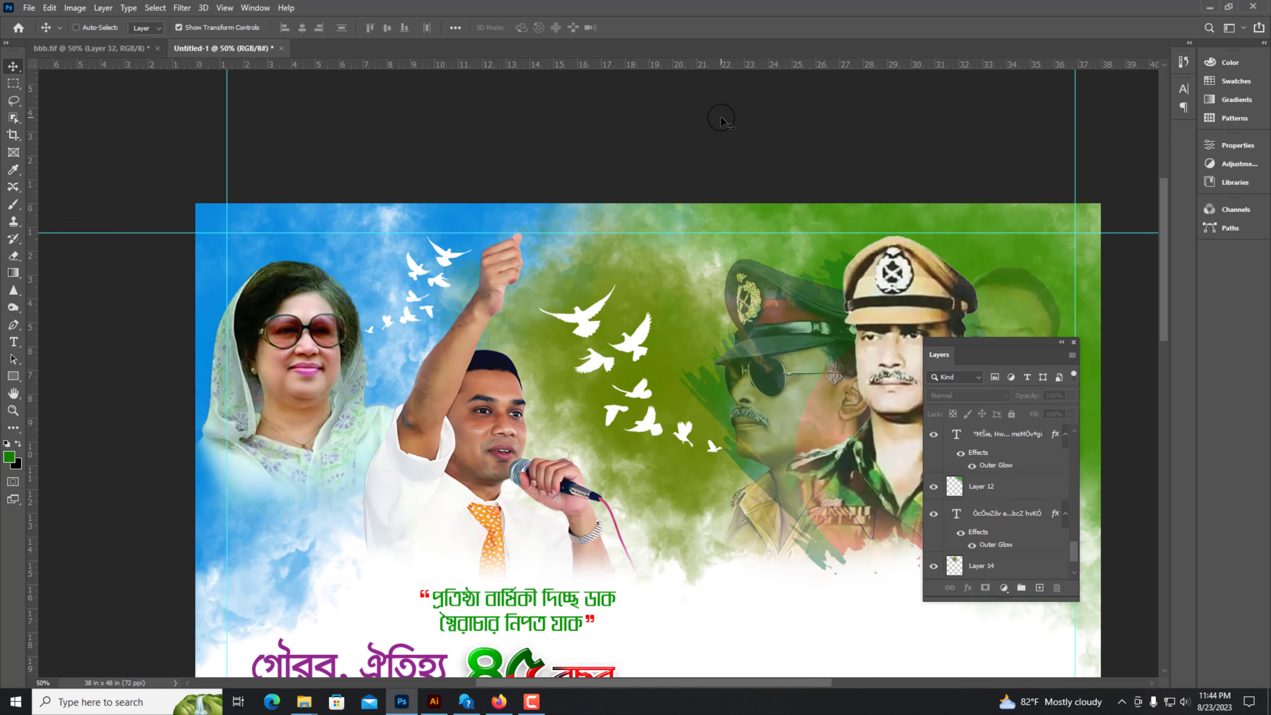
# Step: Adjust the central fog layer with Hue/Saturation again, setting hue to +39 and saturation to +41
pyautogui.press('v')
pyautogui.hotkey('ctrl', '+')
pyautogui.scroll(4, 582, 400)
pyautogui.click(544, 270)
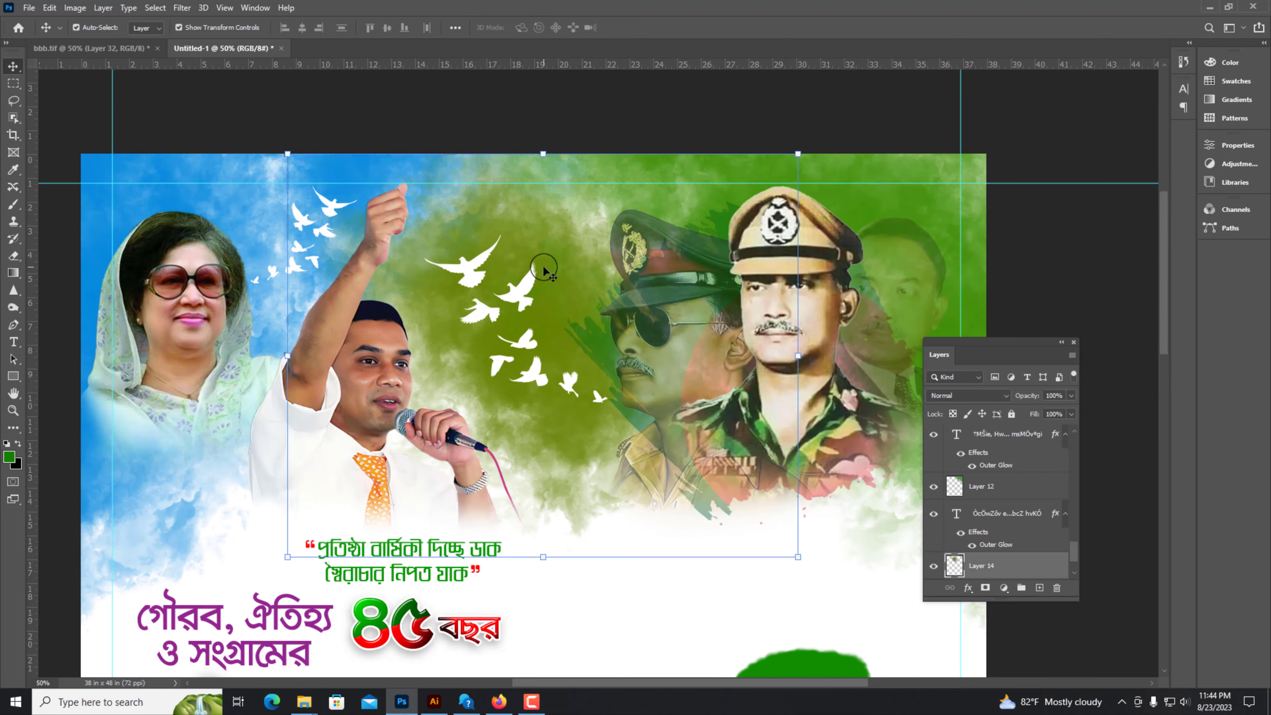
pyautogui.hotkey('ctrl', 'u')
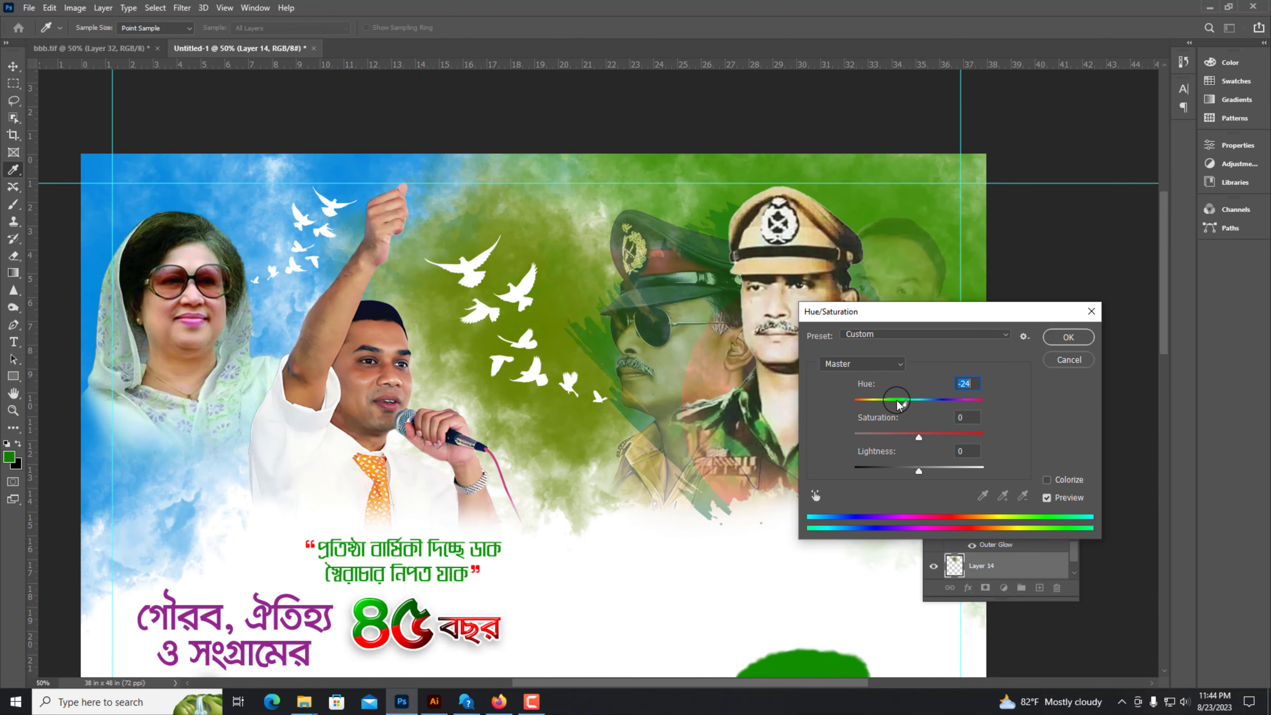
pyautogui.moveTo(894, 406); pyautogui.dragTo(874, 405)
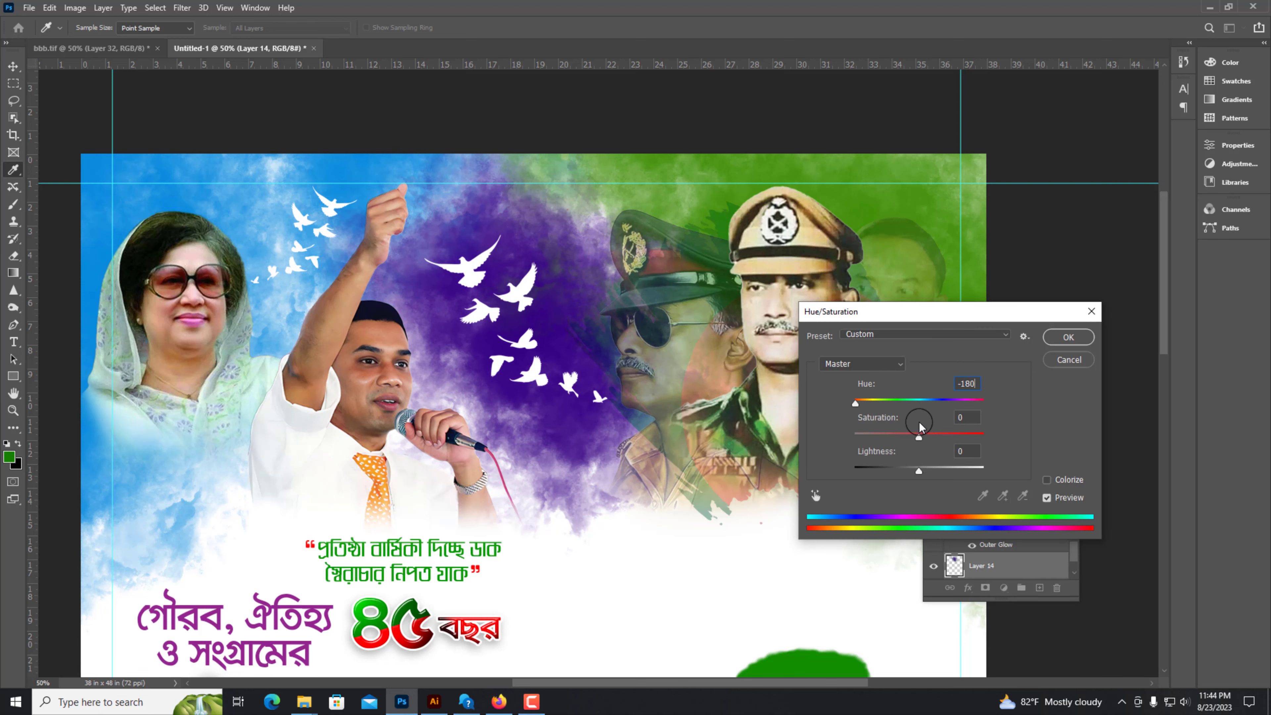
pyautogui.moveTo(951, 445); pyautogui.dragTo(952, 444)
pyautogui.click(962, 415)
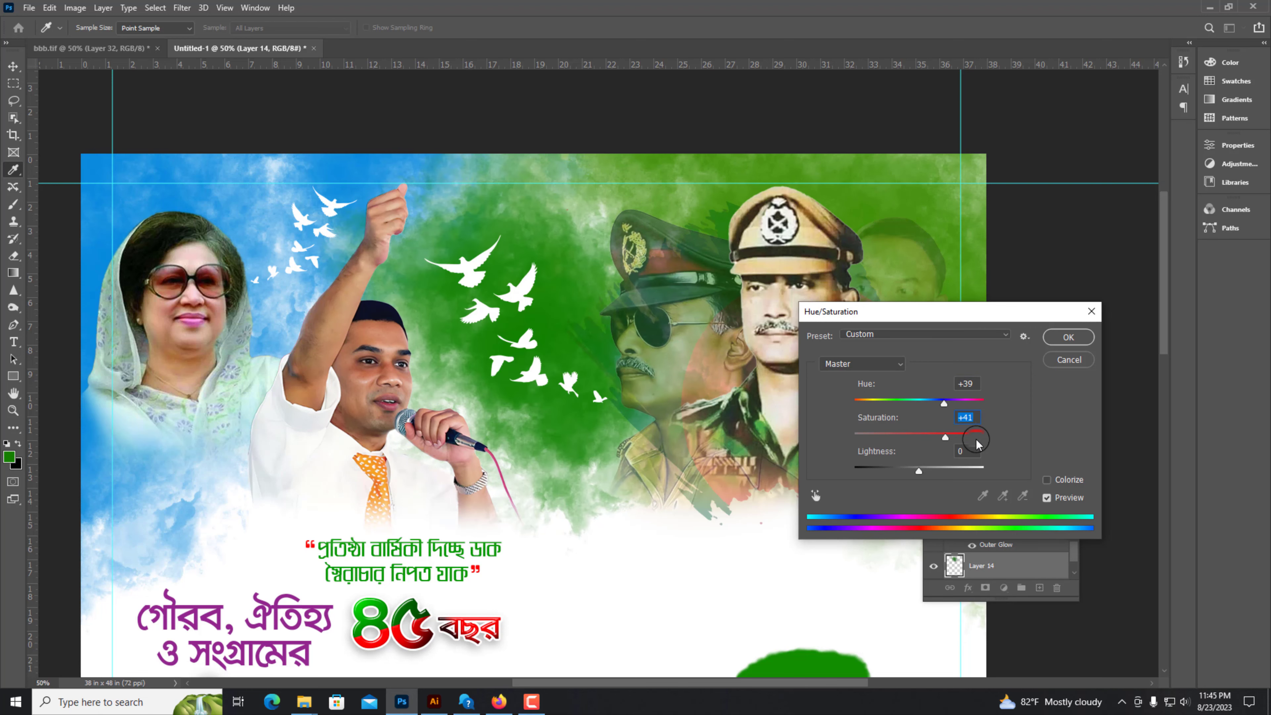
pyautogui.click(1072, 337)
pyautogui.click(1044, 269)
pyautogui.hotkey('ctrl', '0')
pyautogui.hotkey('ctrl', '+')
pyautogui.moveTo(781, 163); pyautogui.dragTo(706, 277)
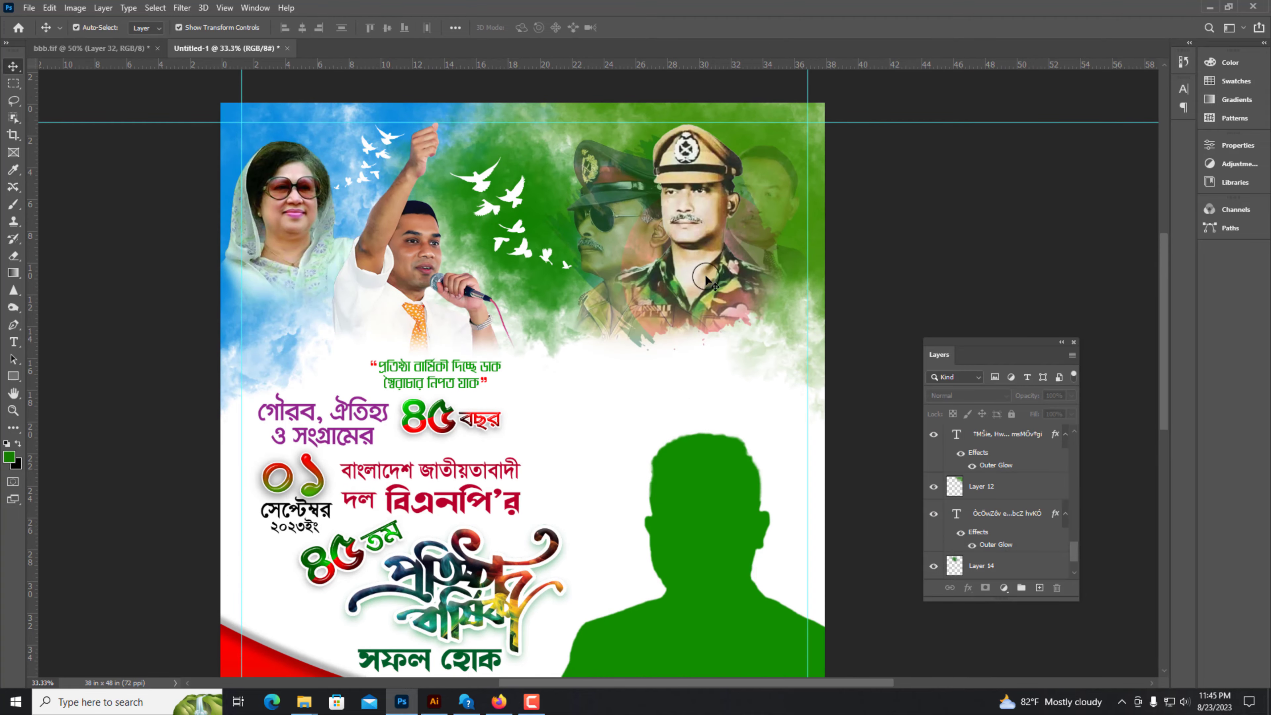
pyautogui.moveTo(676, 604); pyautogui.dragTo(666, 460)
pyautogui.click(699, 321)
pyautogui.moveTo(704, 284); pyautogui.dragTo(727, 308)
pyautogui.click(292, 477)
# Step: Make a circular selection about 6 inches wide around the date text and fill it with black on a new layer above the background layers
pyautogui.rightClick(560, 352)
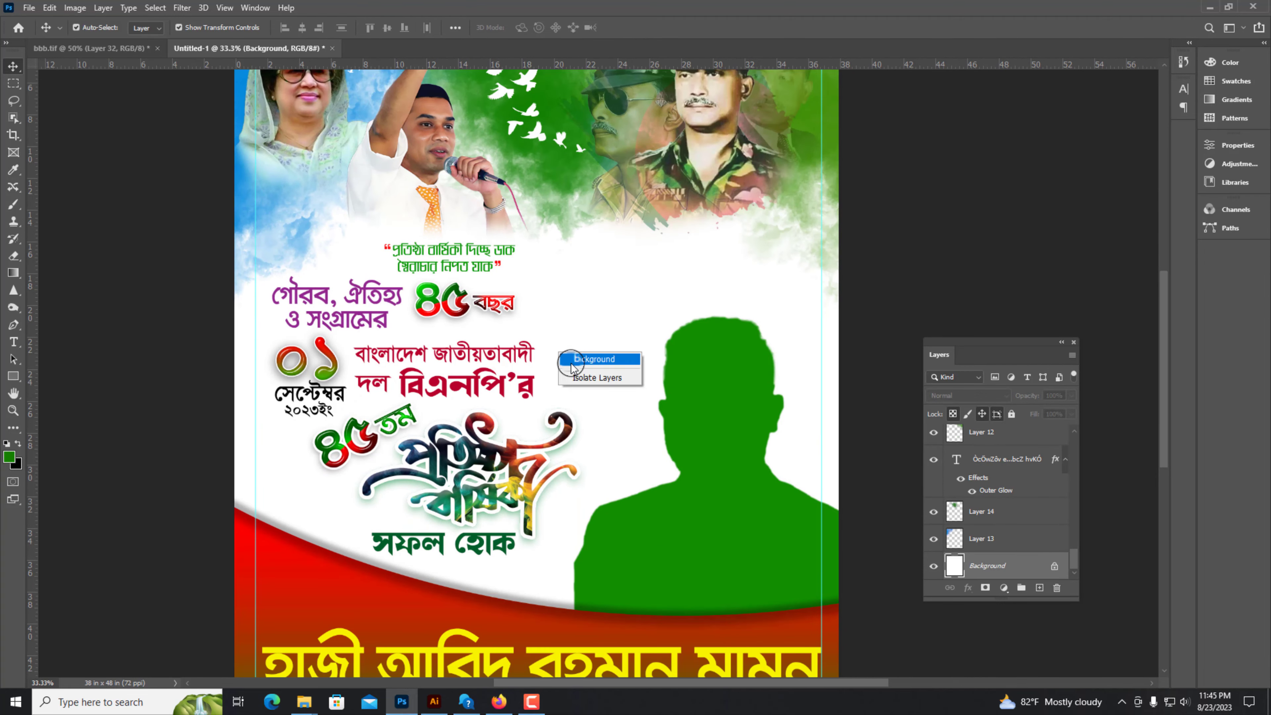
pyautogui.click(570, 362)
pyautogui.hotkey('ctrl', '+')
pyautogui.moveTo(555, 386); pyautogui.dragTo(851, 68)
pyautogui.hotkey('ctrl', '+')
pyautogui.hotkey('ctrl', '+')
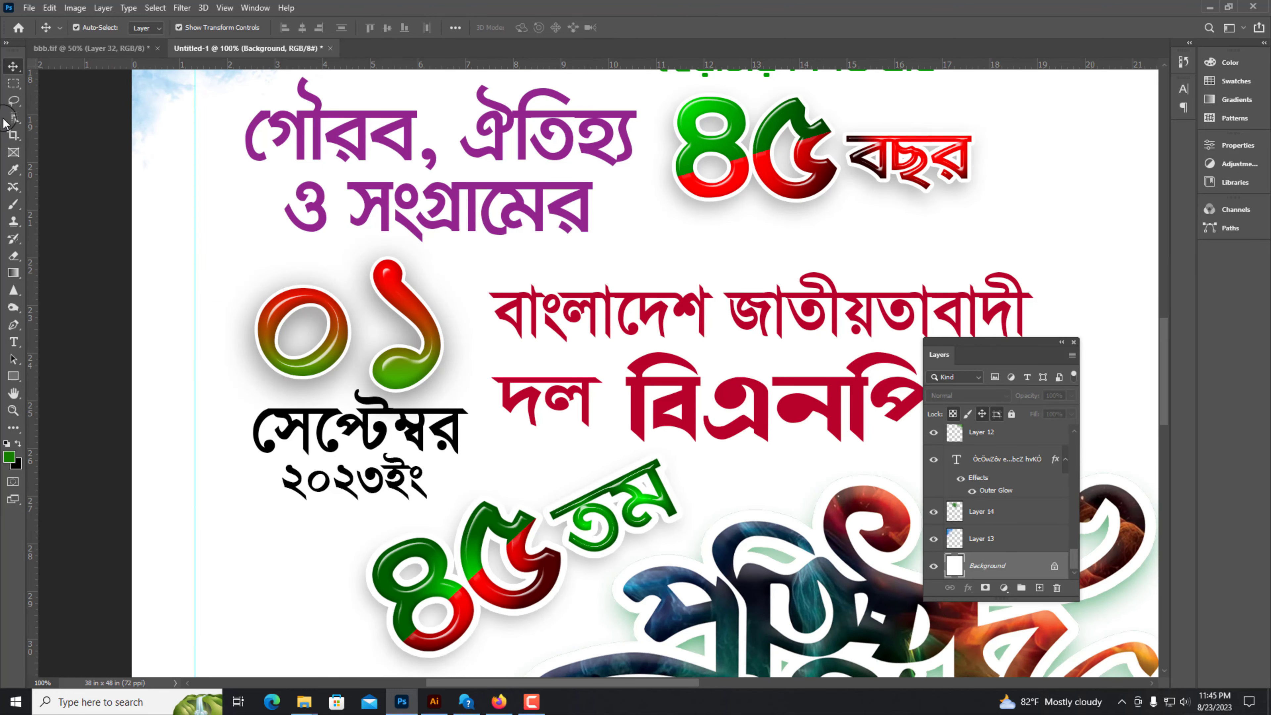
pyautogui.click(15, 85)
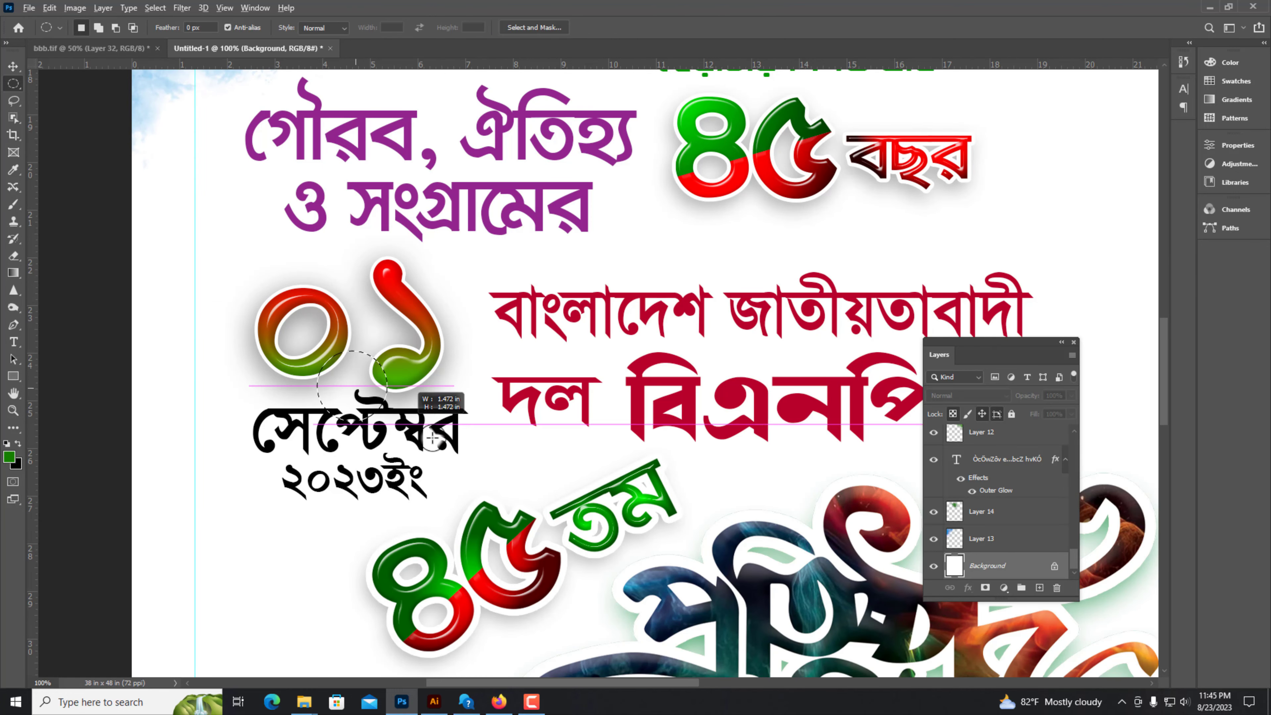
pyautogui.click(14, 70)
pyautogui.hotkey('ctrl', 'BackSpace')
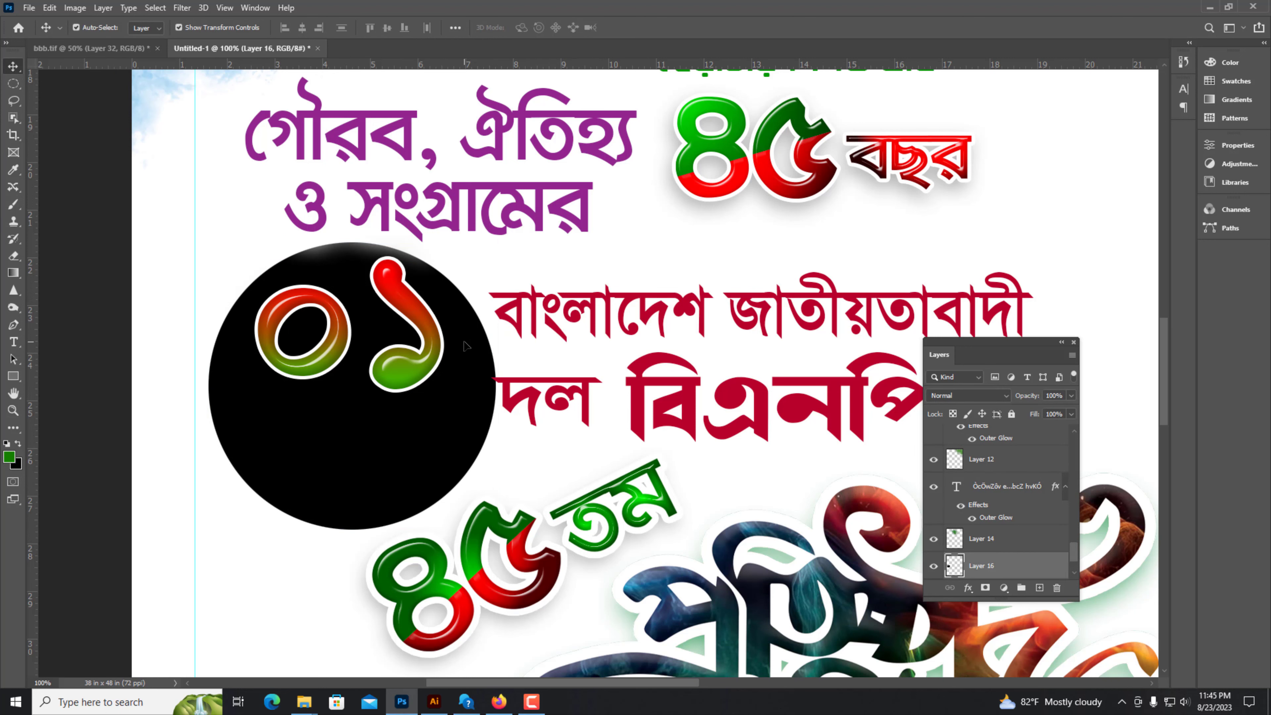
# Step: Give the date circle a red-to-green linear gradient overlay at -90°, an inner shadow, and a drop shadow falling below the circle
pyautogui.rightClick(994, 565)
pyautogui.click(1016, 13)
pyautogui.click(775, 434)
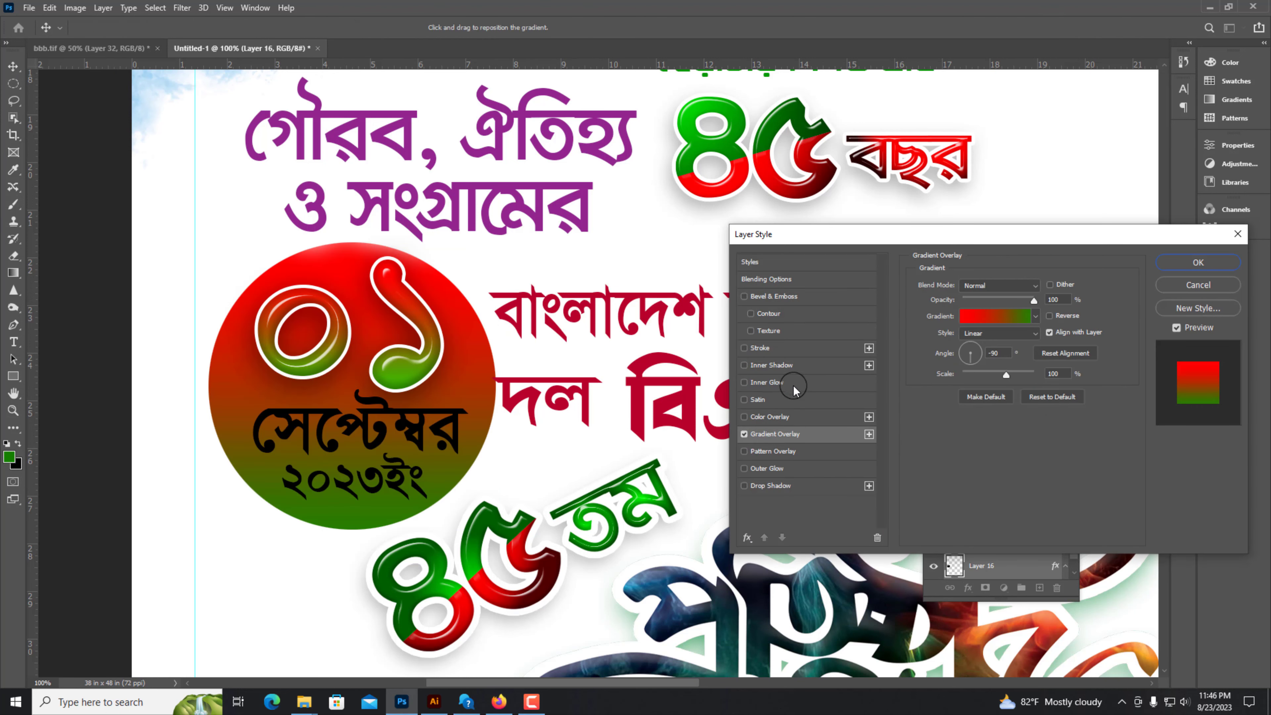
pyautogui.click(774, 365)
pyautogui.click(781, 485)
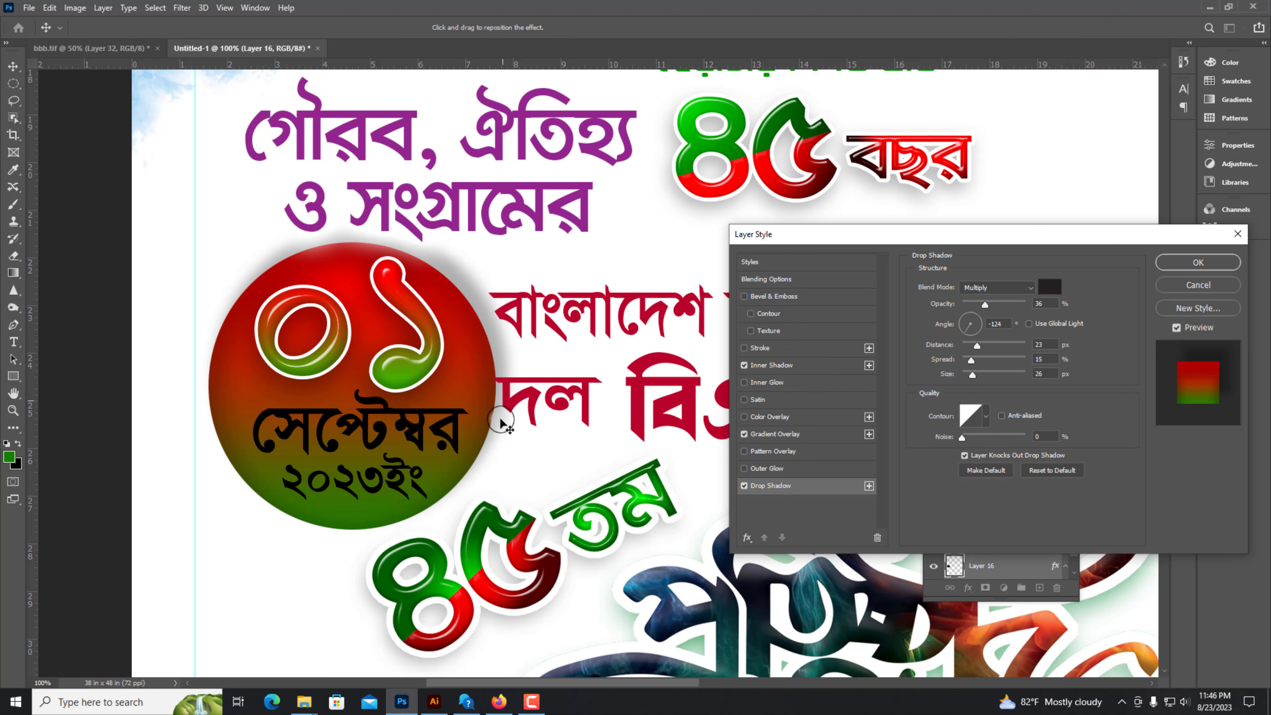
pyautogui.moveTo(501, 423); pyautogui.dragTo(499, 454)
# Step: Add a white 9 px outside stroke to the date circle and apply the layer style
pyautogui.click(755, 368)
pyautogui.click(760, 347)
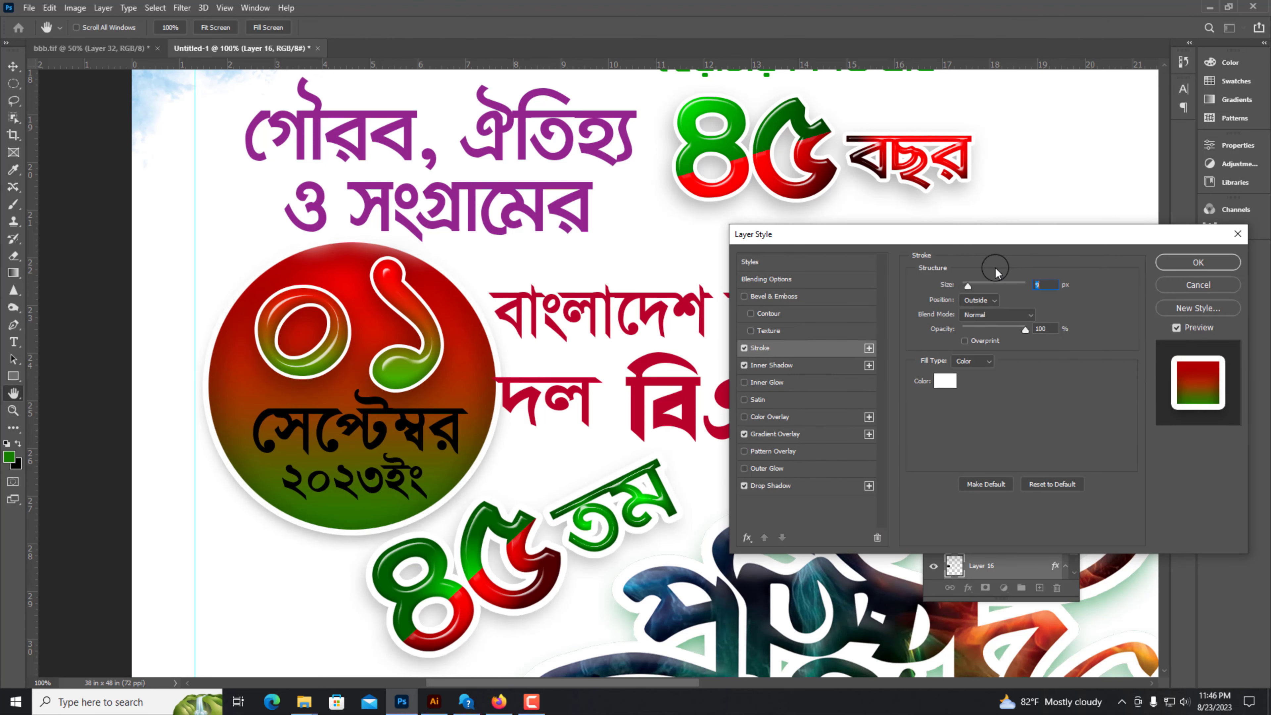
pyautogui.click(806, 488)
pyautogui.click(1198, 262)
# Step: Set the background colour to white and fill the সেপ্টেম্বর and ২০২৩ইং text layers with it
pyautogui.click(393, 421)
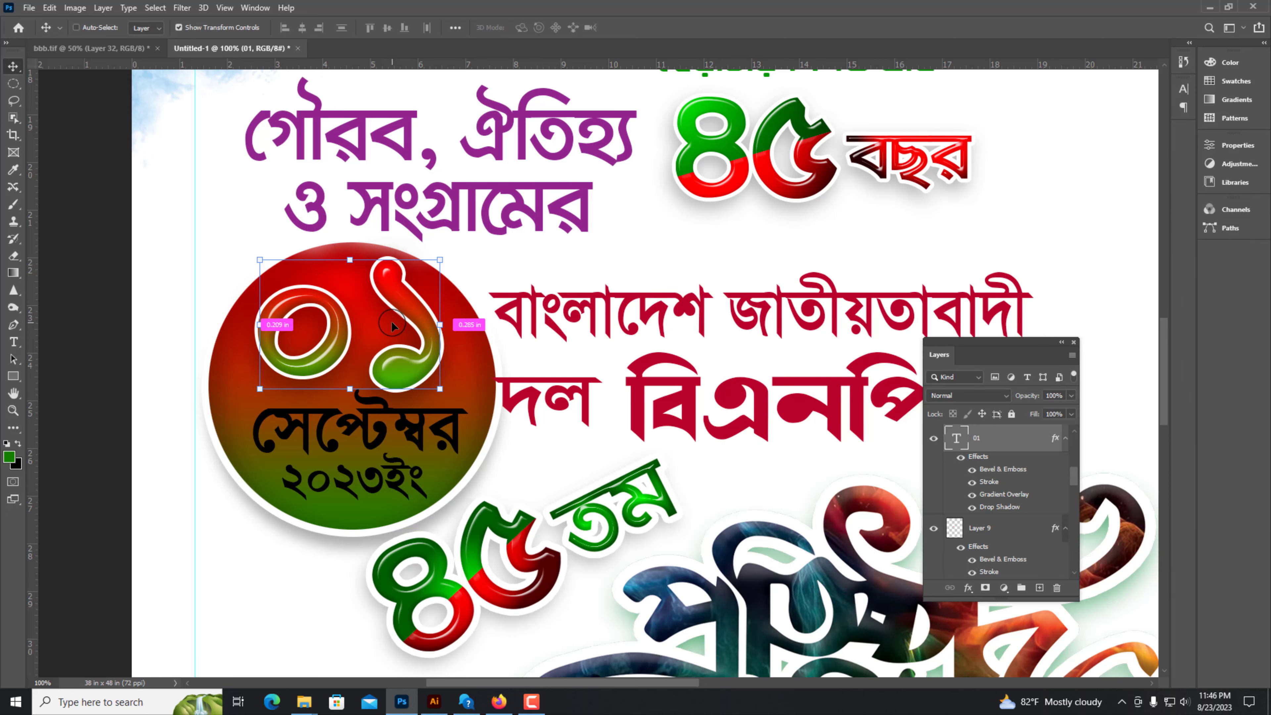
pyautogui.hotkey('ctrl', '+')
pyautogui.click(15, 463)
pyautogui.click(1044, 344)
pyautogui.hotkey('ctrl', 'BackSpace')
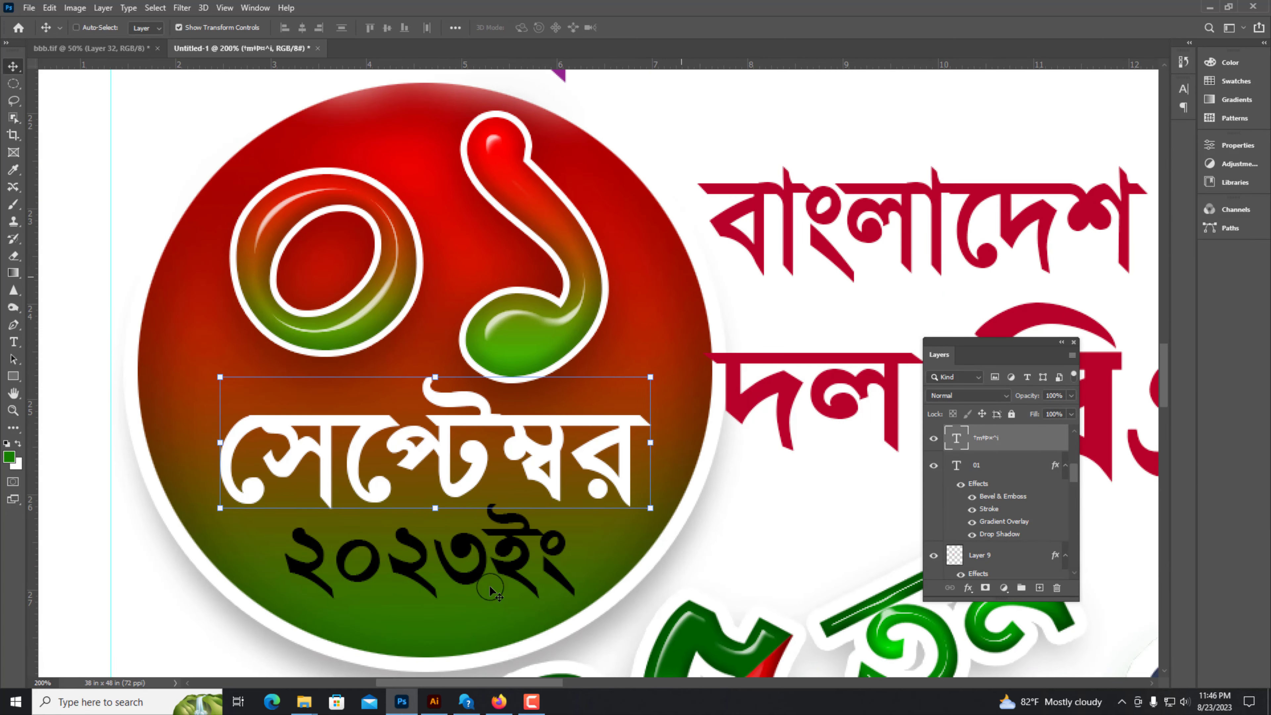
pyautogui.click(431, 556)
pyautogui.hotkey('ctrl', 'BackSpace')
# Step: Edit the gradient overlay of the ০১ date digits, changing its first colour stop to yellow
pyautogui.rightClick(978, 492)
pyautogui.click(1001, 105)
pyautogui.click(790, 436)
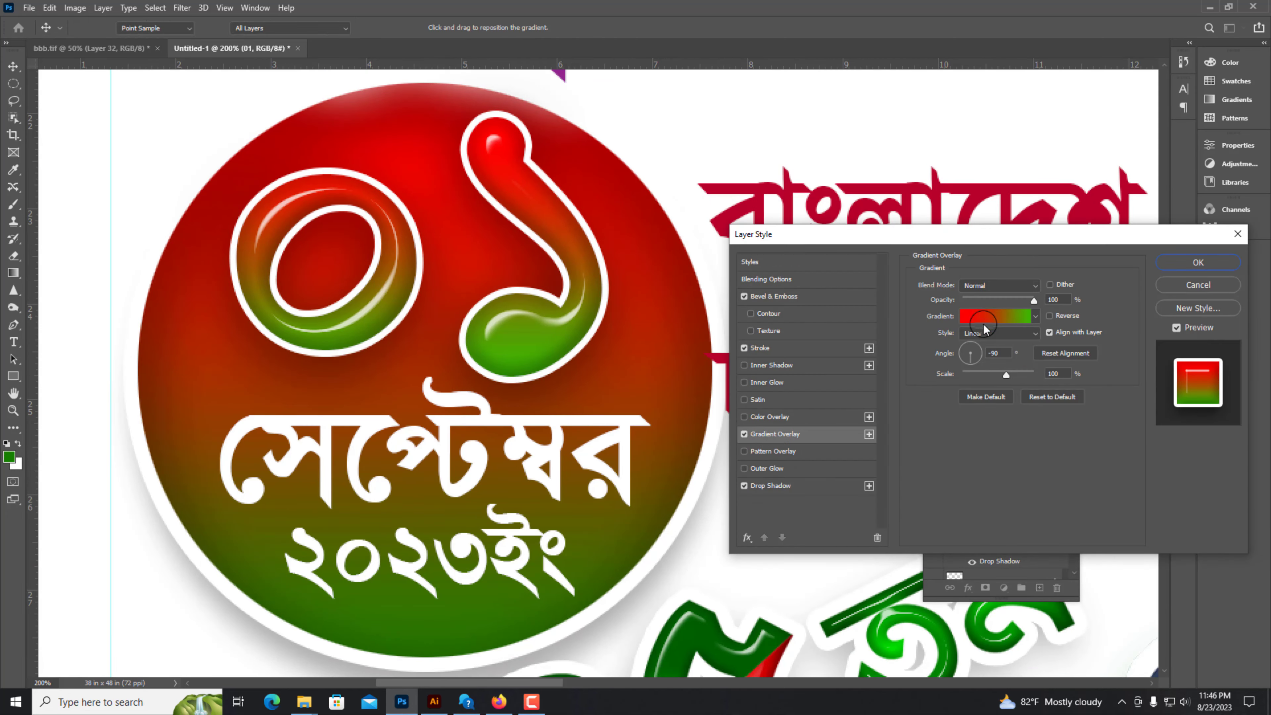
pyautogui.click(981, 315)
pyautogui.click(757, 536)
pyautogui.click(792, 593)
pyautogui.moveTo(924, 500)
pyautogui.mouseDown()
pyautogui.moveTo(923, 475)
pyautogui.moveTo(921, 496)
pyautogui.mouseUp()
pyautogui.click(1033, 335)
# Step: Set the other colour stop of the ০১ gradient to golden yellow and apply the layer style
pyautogui.doubleClick(993, 537)
pyautogui.click(1039, 338)
pyautogui.click(983, 316)
pyautogui.click(1198, 263)
pyautogui.press('v')
pyautogui.hotkey('ctrl', '-')
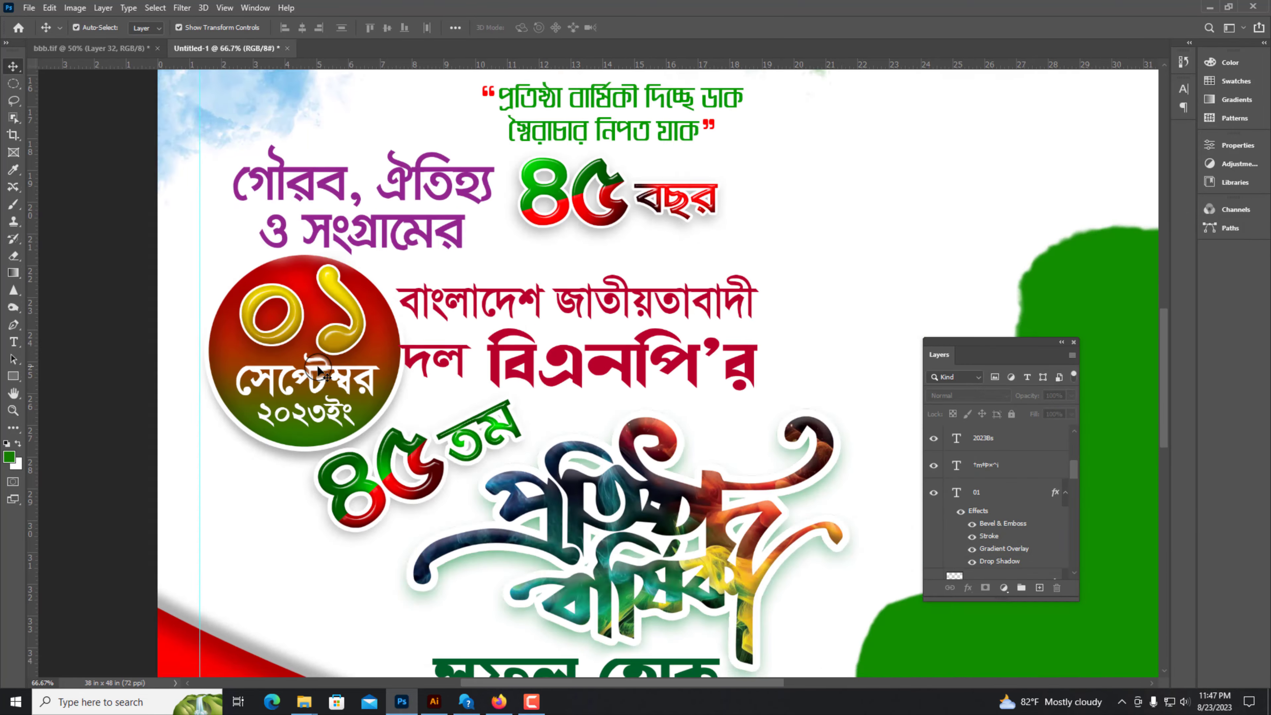
# Step: Shift both lines of the crimson party-name text slightly right, clear of the date circle
pyautogui.click(491, 342)
pyautogui.moveTo(491, 342); pyautogui.dragTo(515, 342)
pyautogui.moveTo(486, 262); pyautogui.dragTo(510, 262)
pyautogui.rightClick(1016, 163)
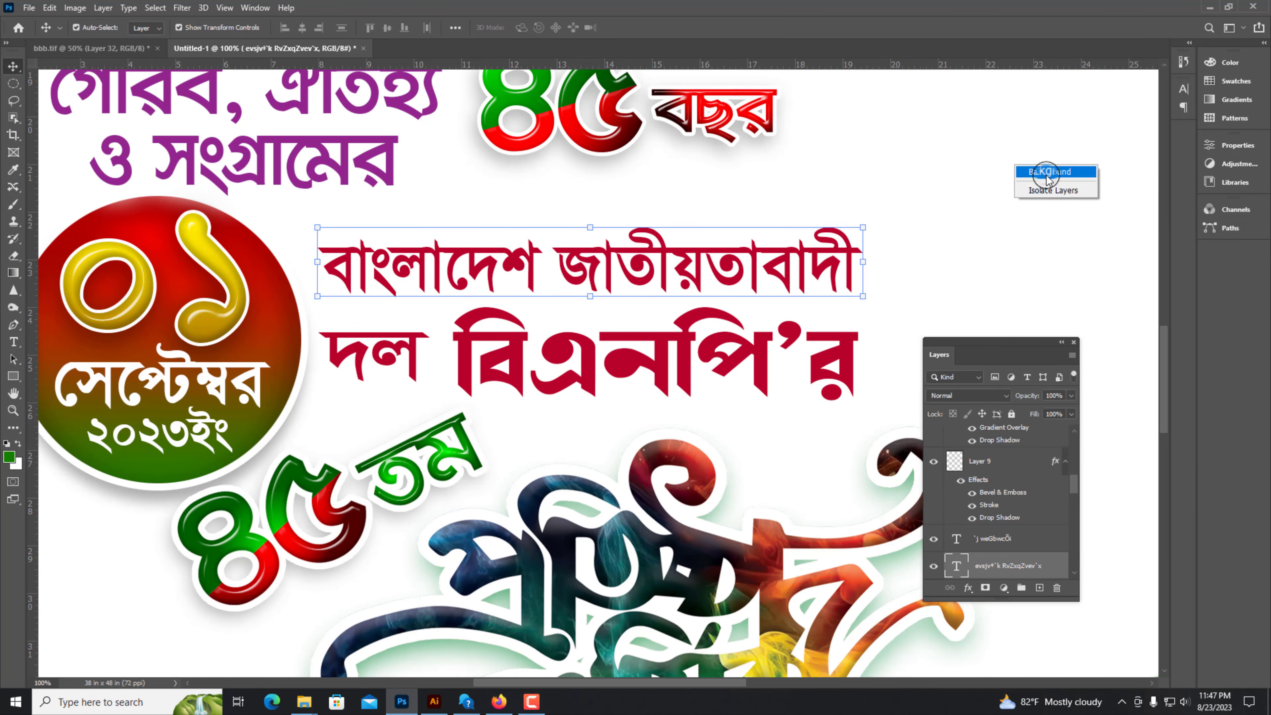
pyautogui.click(1043, 175)
pyautogui.hotkey('ctrl', '-')
# Step: Nudge the tilted ৪৫তম lettering slightly down and right, away from the date circle
pyautogui.moveTo(421, 470); pyautogui.dragTo(425, 474)
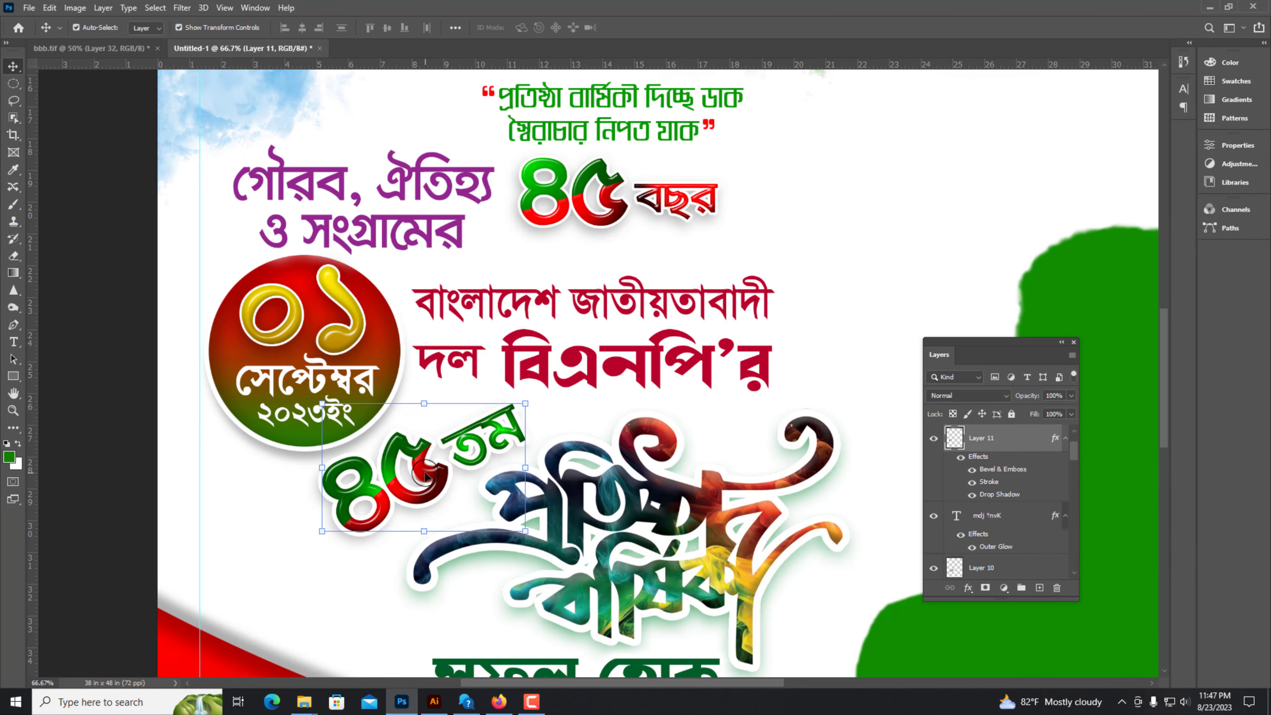
pyautogui.moveTo(321, 402); pyautogui.dragTo(328, 408)
pyautogui.press('Escape')
pyautogui.click(303, 463)
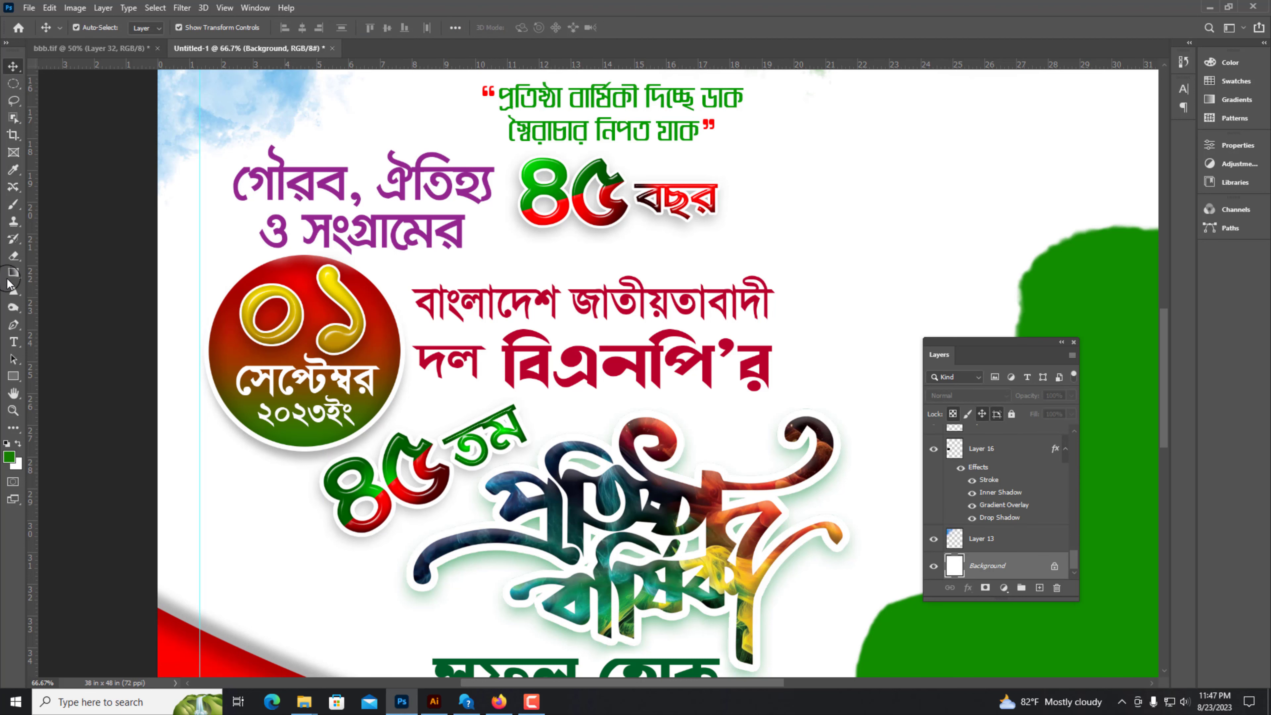
# Step: Draw a rounded rectangle about 13.67 × 3.94 in behind the crimson party-name text and fill it green
pyautogui.click(23, 382)
pyautogui.moveTo(368, 277); pyautogui.dragTo(802, 400)
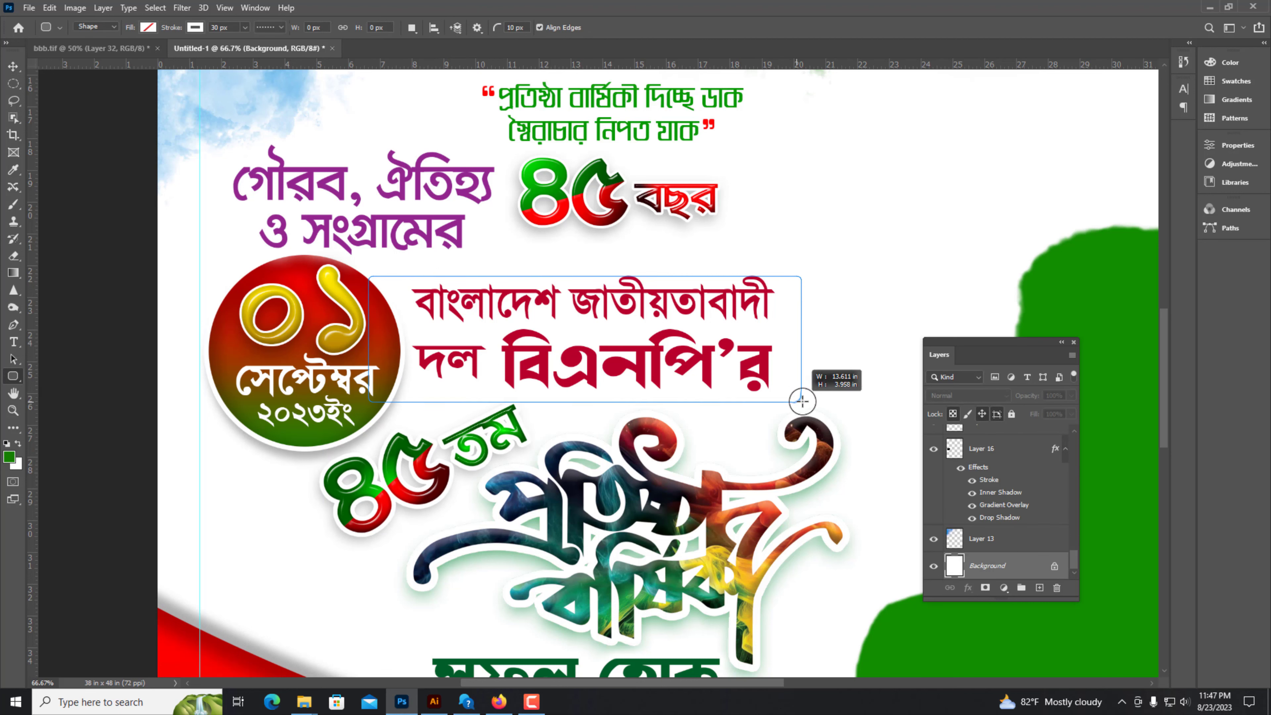
pyautogui.click(1057, 276)
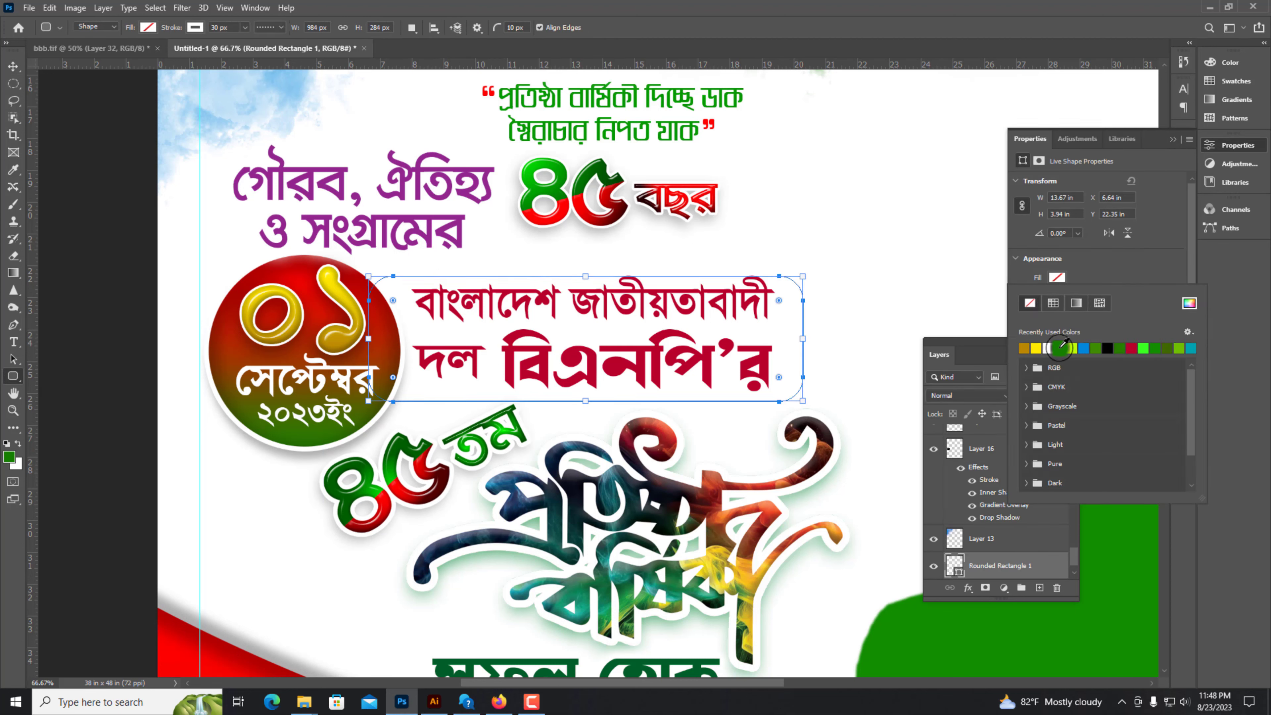
pyautogui.click(1024, 348)
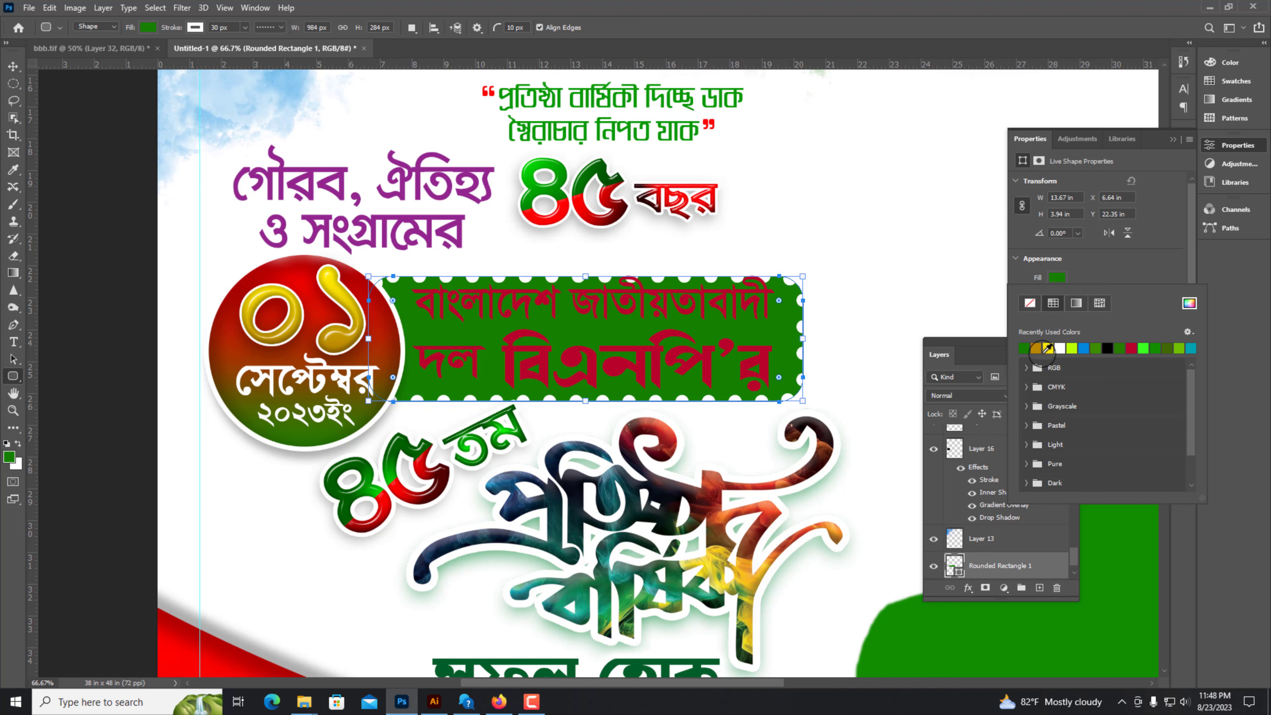
# Step: Set the green rounded rectangle's dotted white stroke width to 5 px
pyautogui.click(1060, 330)
pyautogui.click(1056, 298)
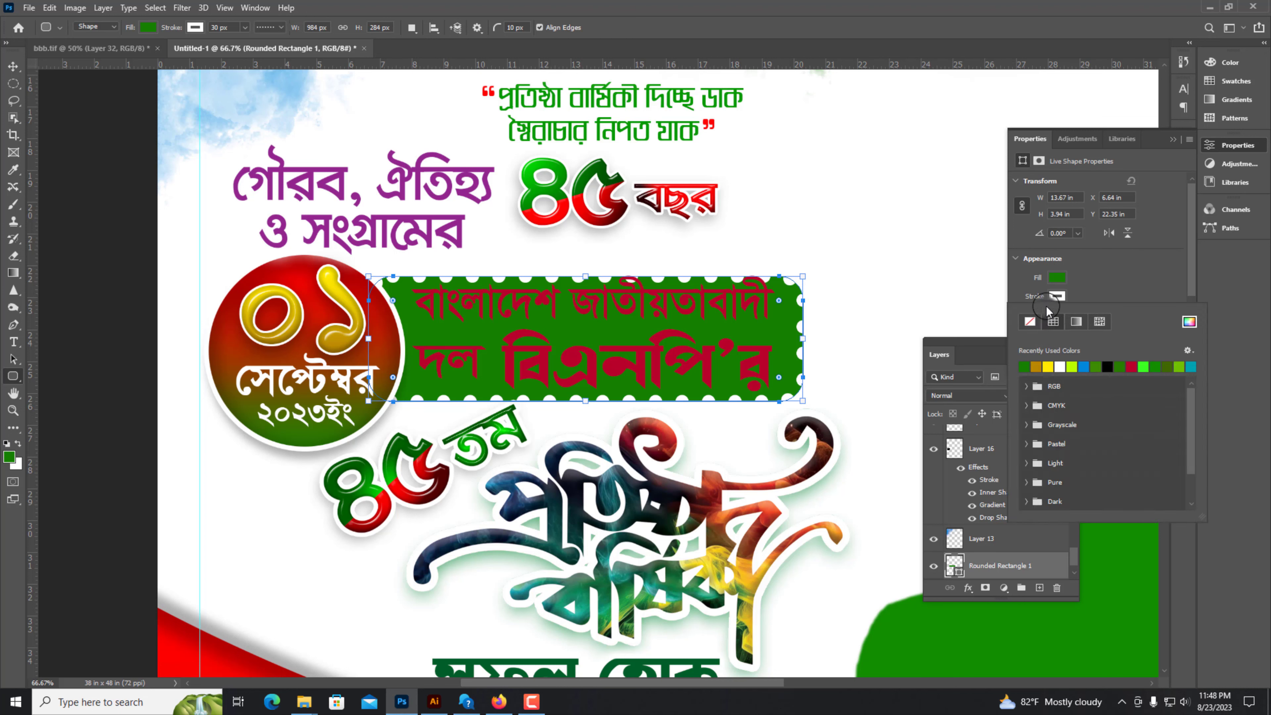
pyautogui.click(1023, 302)
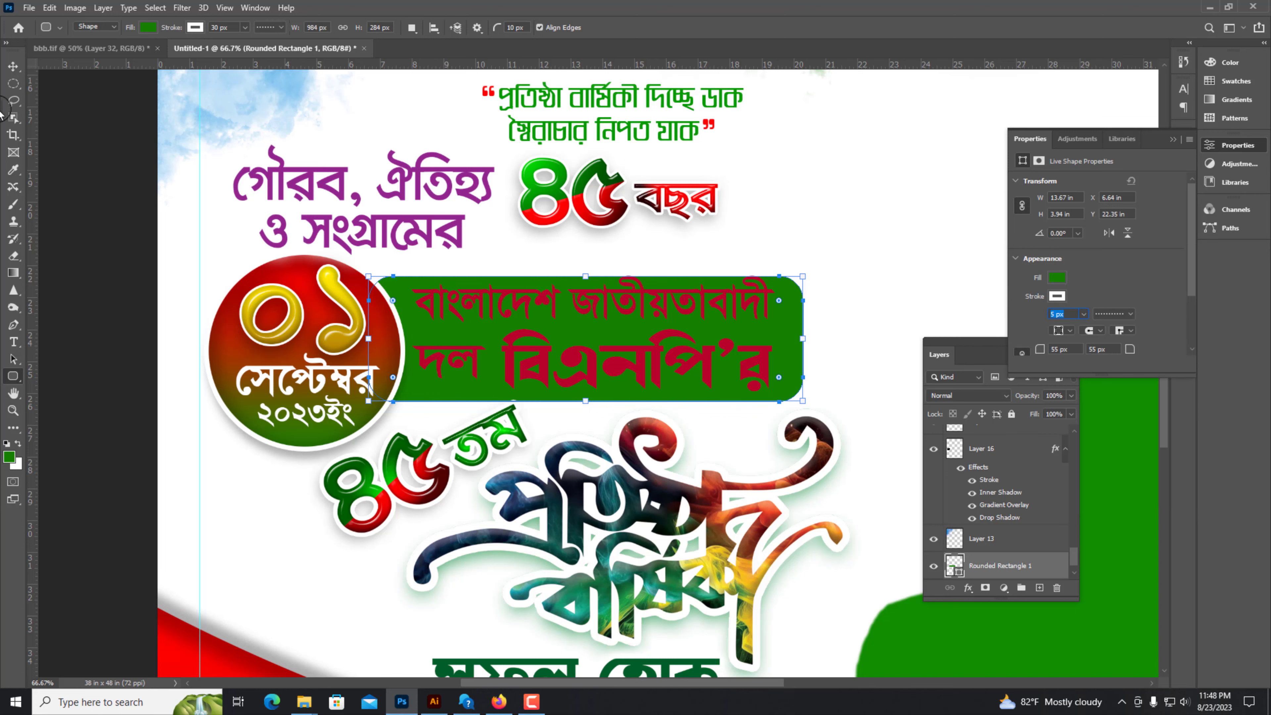
# Step: Recolour both lines of the party-name text on the green box white
pyautogui.click(13, 66)
pyautogui.scroll(-3, 809, 372)
pyautogui.hotkey('ctrl', '+')
pyautogui.click(482, 250)
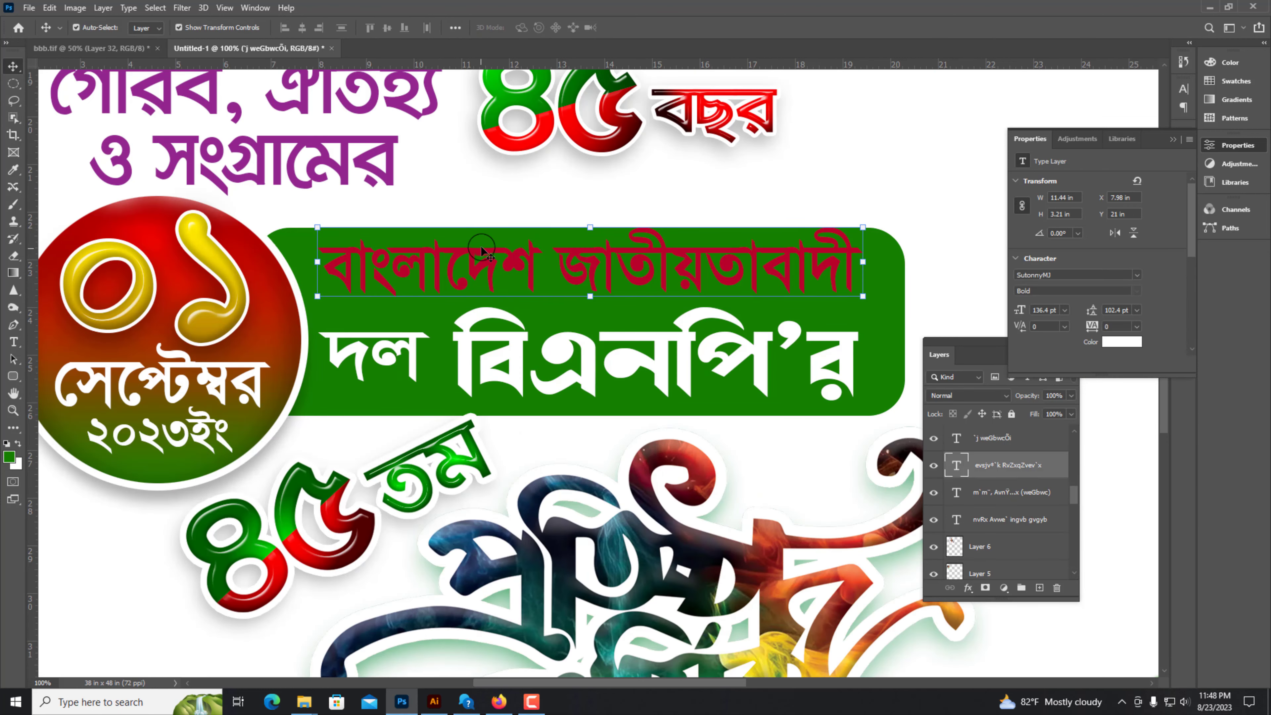
# Step: Recolour the word বিএনপি’র in the second party-name line yellow, leaving দল white
pyautogui.click(13, 342)
pyautogui.moveTo(326, 360); pyautogui.dragTo(850, 360)
pyautogui.click(1122, 341)
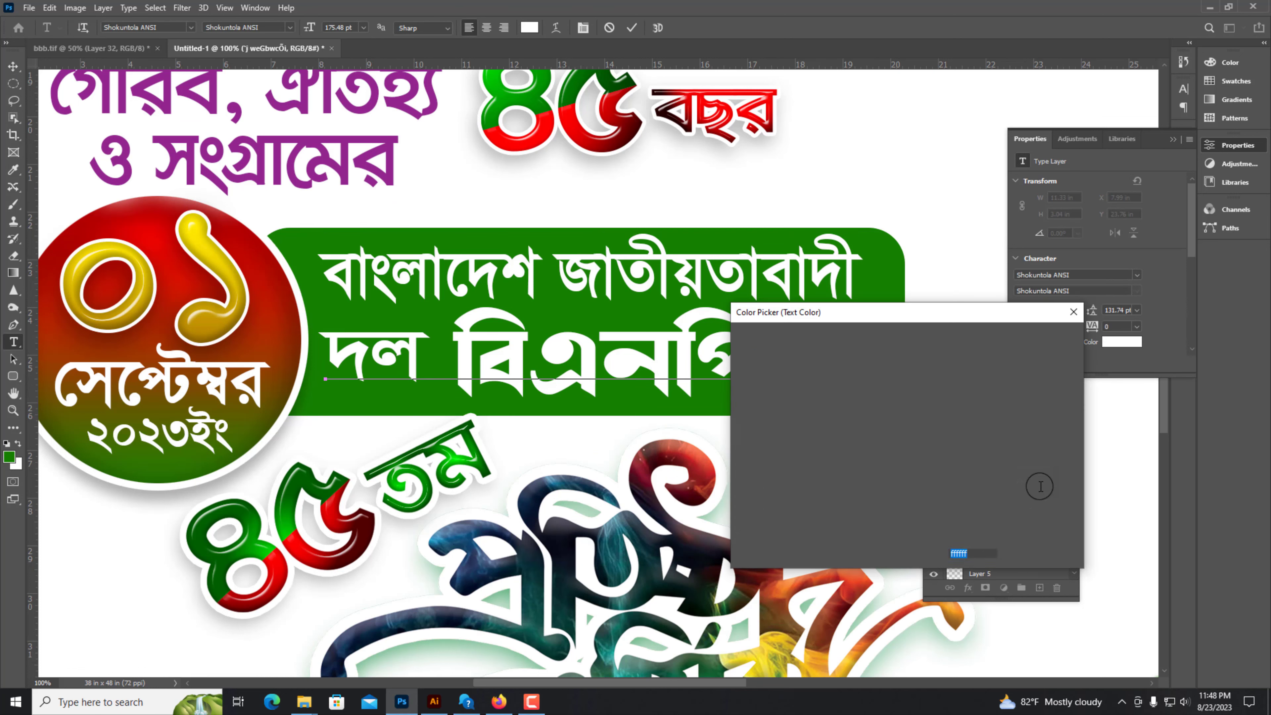
pyautogui.write('100')
pyautogui.press('Return')
pyautogui.click(13, 66)
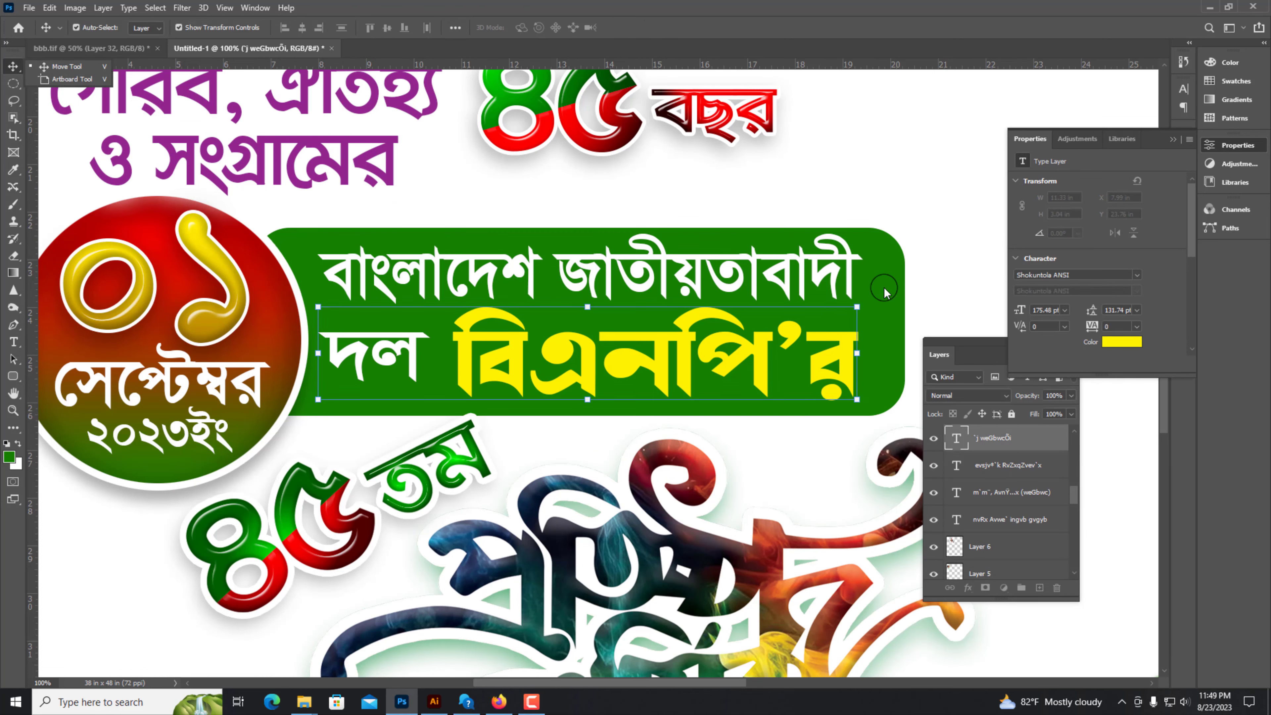
# Step: Add an Inner Shadow effect to the green rounded rectangle
pyautogui.click(880, 346)
pyautogui.rightClick(1015, 567)
pyautogui.click(1054, 22)
pyautogui.click(771, 365)
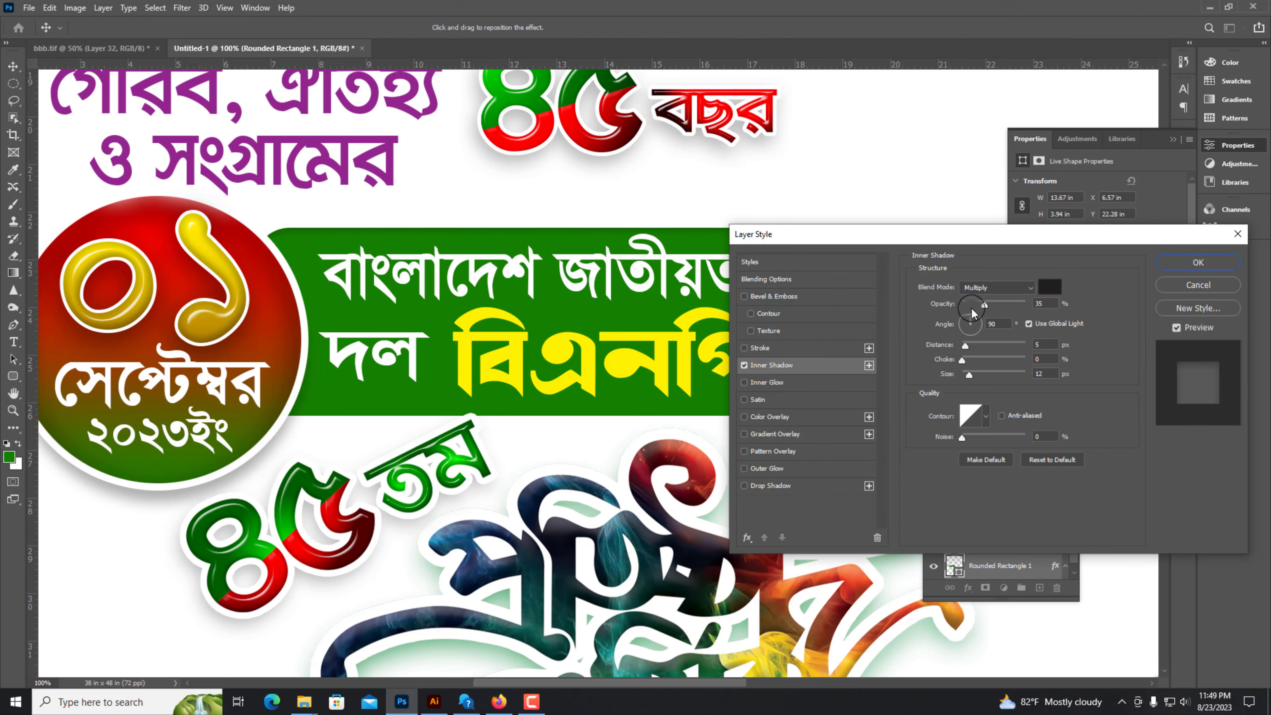
# Step: Add a Drop Shadow to the green rounded rectangle with 31% opacity and 7 px distance, and apply the layer style
pyautogui.click(773, 485)
pyautogui.moveTo(995, 237); pyautogui.dragTo(992, 398)
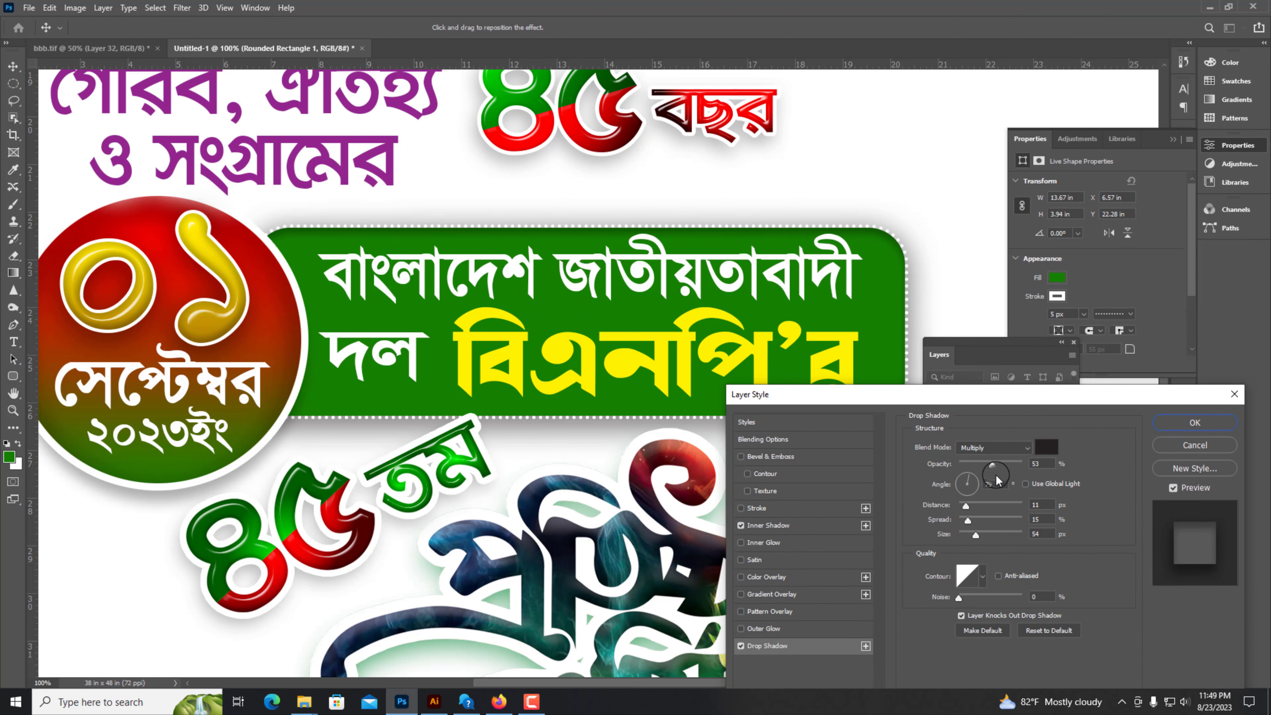
pyautogui.moveTo(993, 465); pyautogui.dragTo(979, 465)
pyautogui.moveTo(968, 519); pyautogui.dragTo(964, 505)
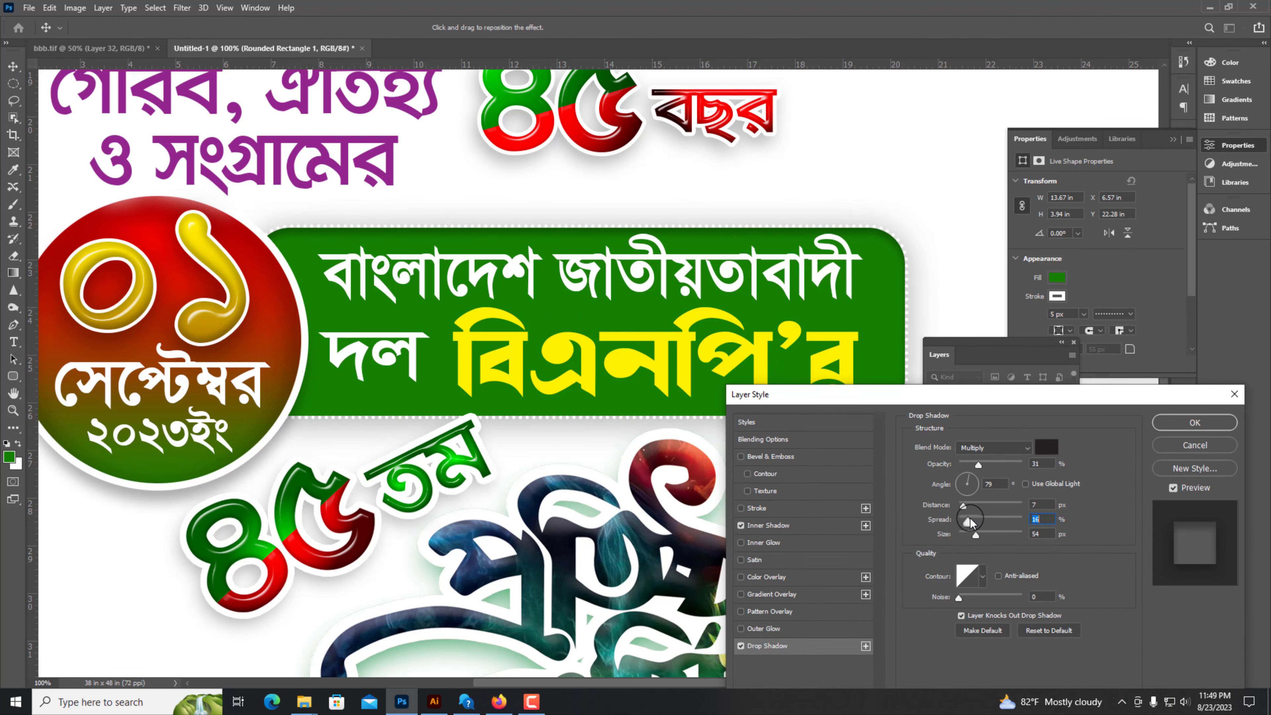
pyautogui.press('Return')
# Step: Nudge the white বাংলাদেশ জাতীয়তাবাদী line slightly down within the green box
pyautogui.hotkey('ctrl', '-')
pyautogui.hotkey('ctrl', '-')
pyautogui.hotkey('ctrl', '-')
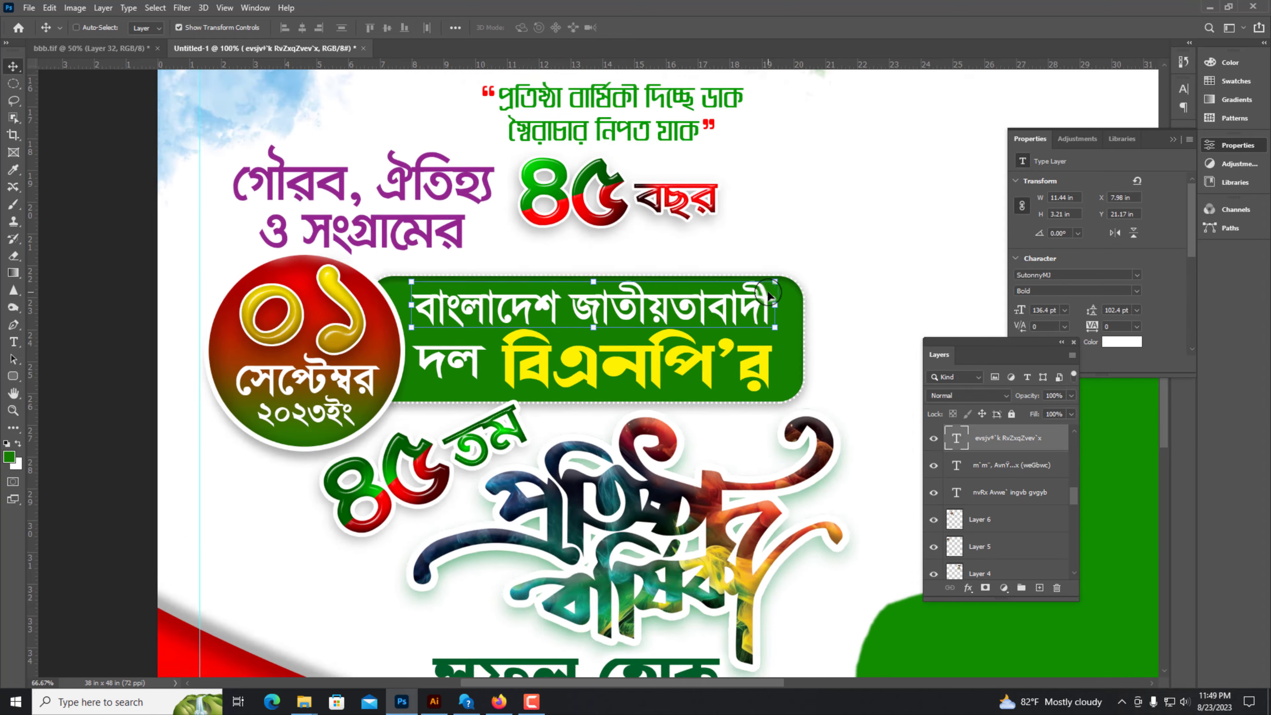
# Step: Enlarge the ৪৫ বছর lettering slightly below the slogan
pyautogui.hotkey('ctrl', '+')
pyautogui.hotkey('ctrl', '+')
pyautogui.hotkey('ctrl', '+')
pyautogui.hotkey('ctrl', 't')
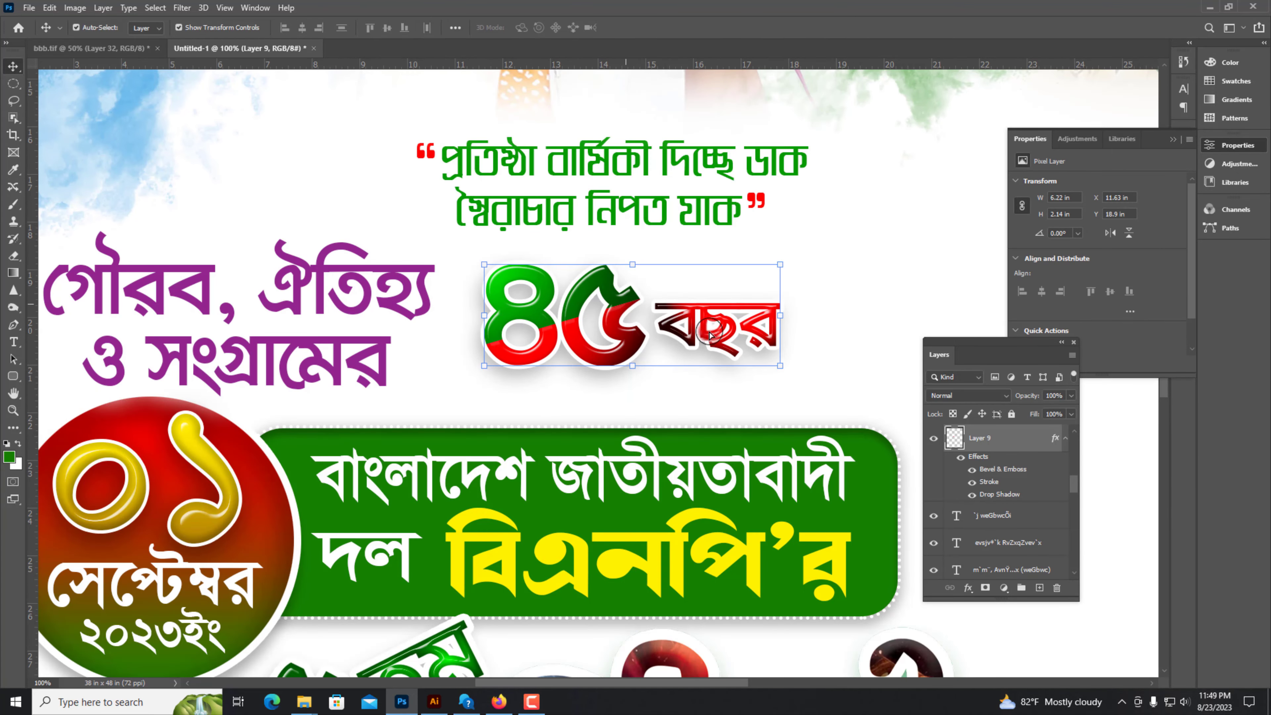
pyautogui.moveTo(784, 353); pyautogui.dragTo(833, 327)
pyautogui.press('Return')
# Step: Scale the purple গৌরব, ঐতিহ্য ও সংগ্রামের text down slightly
pyautogui.hotkey('ctrl', '-')
pyautogui.click(381, 310)
pyautogui.moveTo(227, 399); pyautogui.dragTo(238, 396)
pyautogui.press('Return')
# Step: Scale the tilted ৪৫তম lettering down slightly beside the calligraphy
pyautogui.hotkey('ctrl', '-')
pyautogui.hotkey('ctrl', '-')
pyautogui.hotkey('ctrl', '+')
pyautogui.hotkey('ctrl', '+')
pyautogui.hotkey('ctrl', '+')
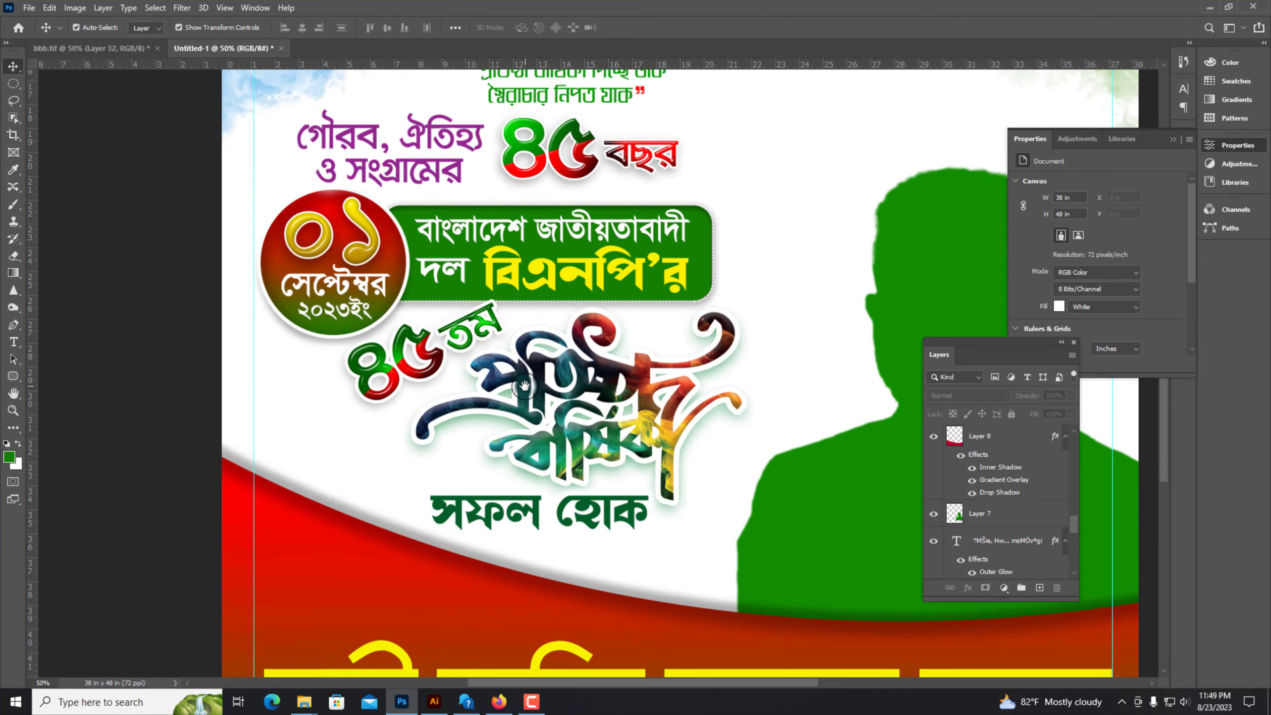
pyautogui.click(378, 289)
pyautogui.moveTo(407, 233); pyautogui.dragTo(387, 247)
pyautogui.press('Return')
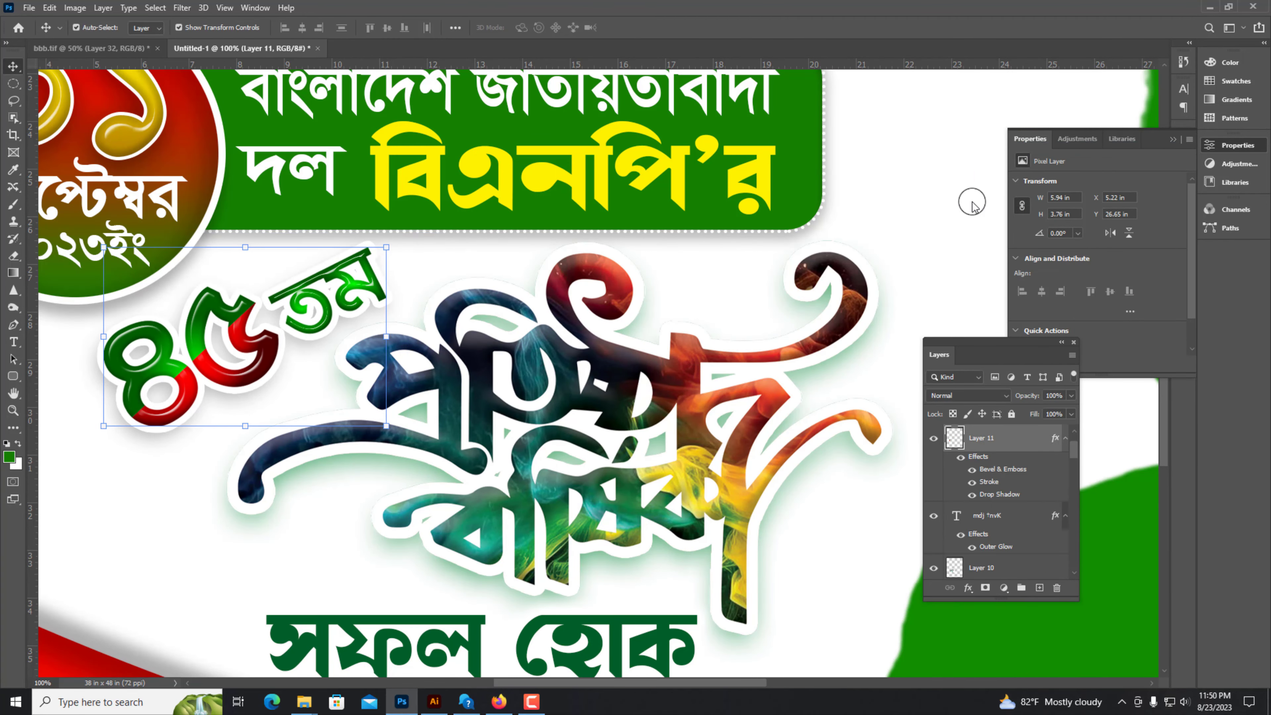
# Step: Turn off Stroke and Drop Shadow on the tilted ৪৫তম lettering, using Bevel & Emboss with an Inner Shadow instead
pyautogui.doubleClick(1021, 438)
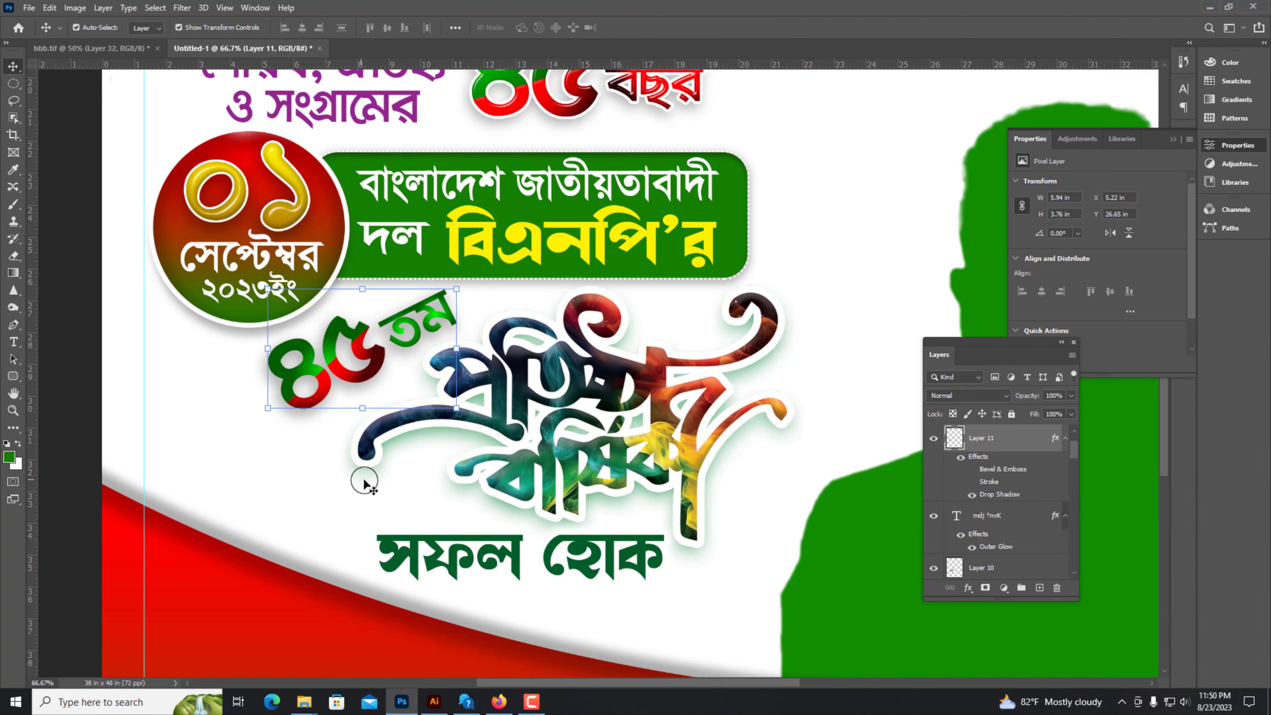
pyautogui.rightClick(989, 483)
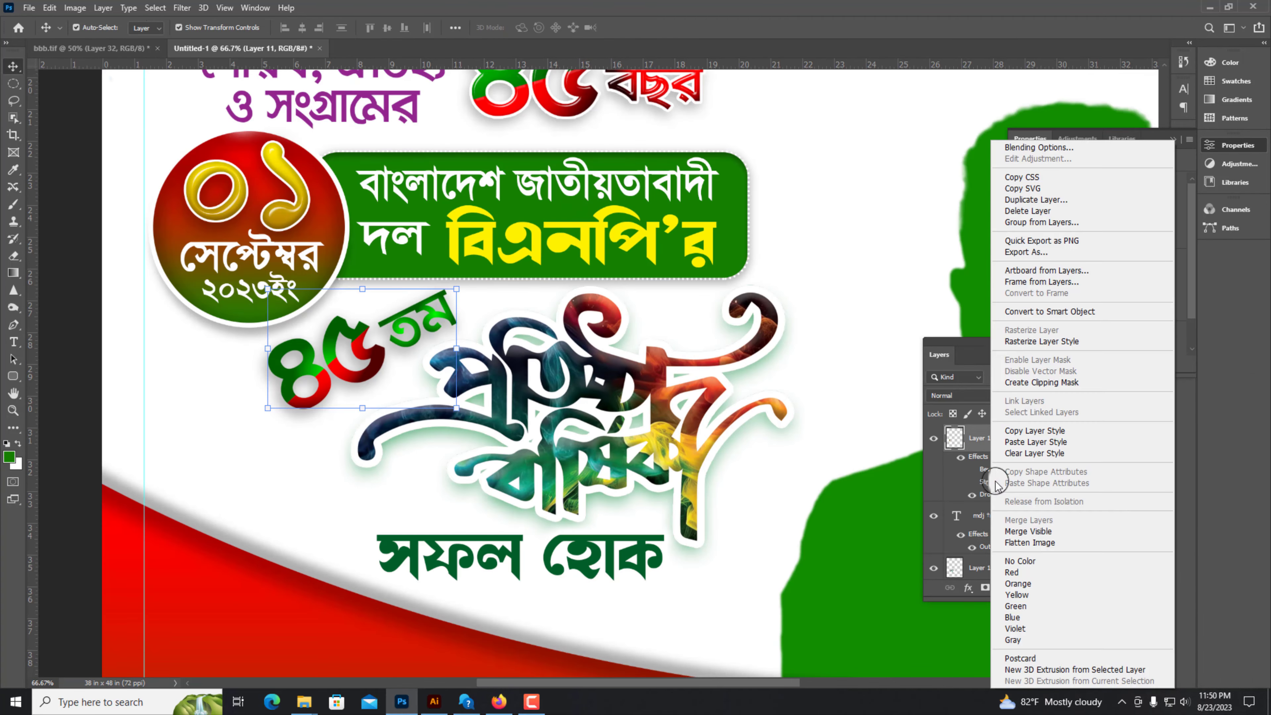
pyautogui.click(1016, 147)
pyautogui.click(761, 427)
pyautogui.click(740, 426)
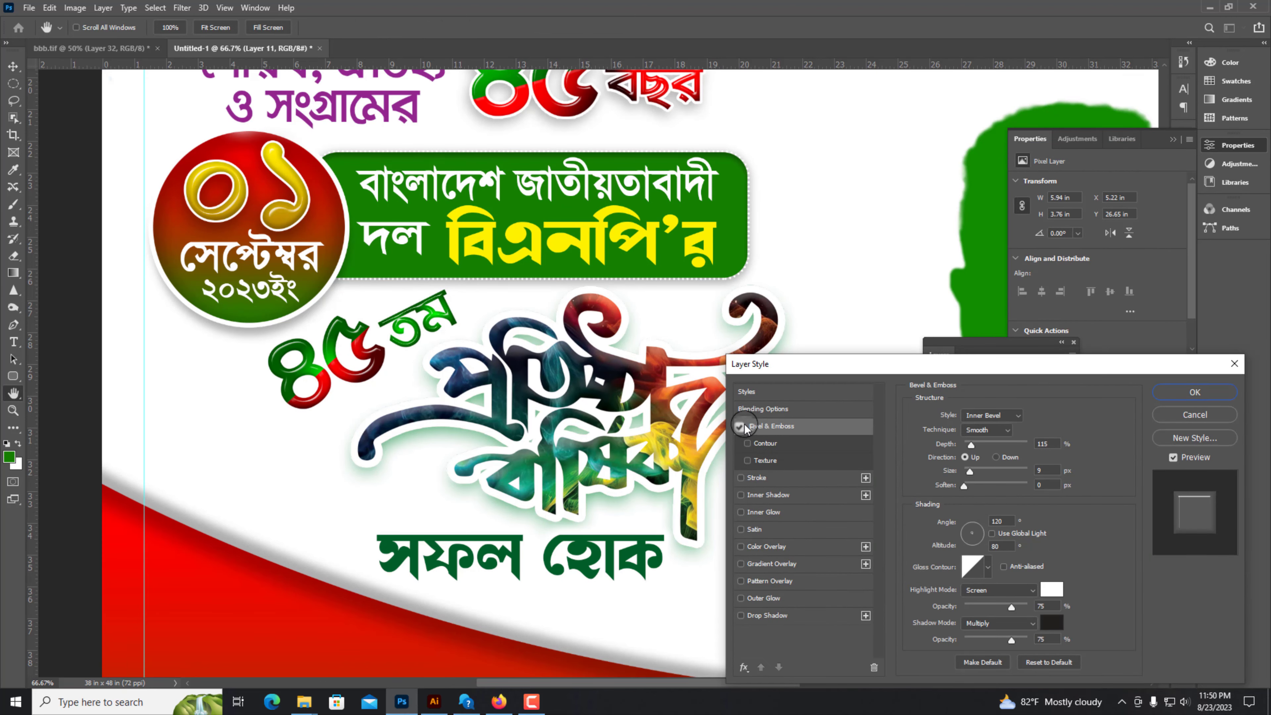
pyautogui.click(763, 495)
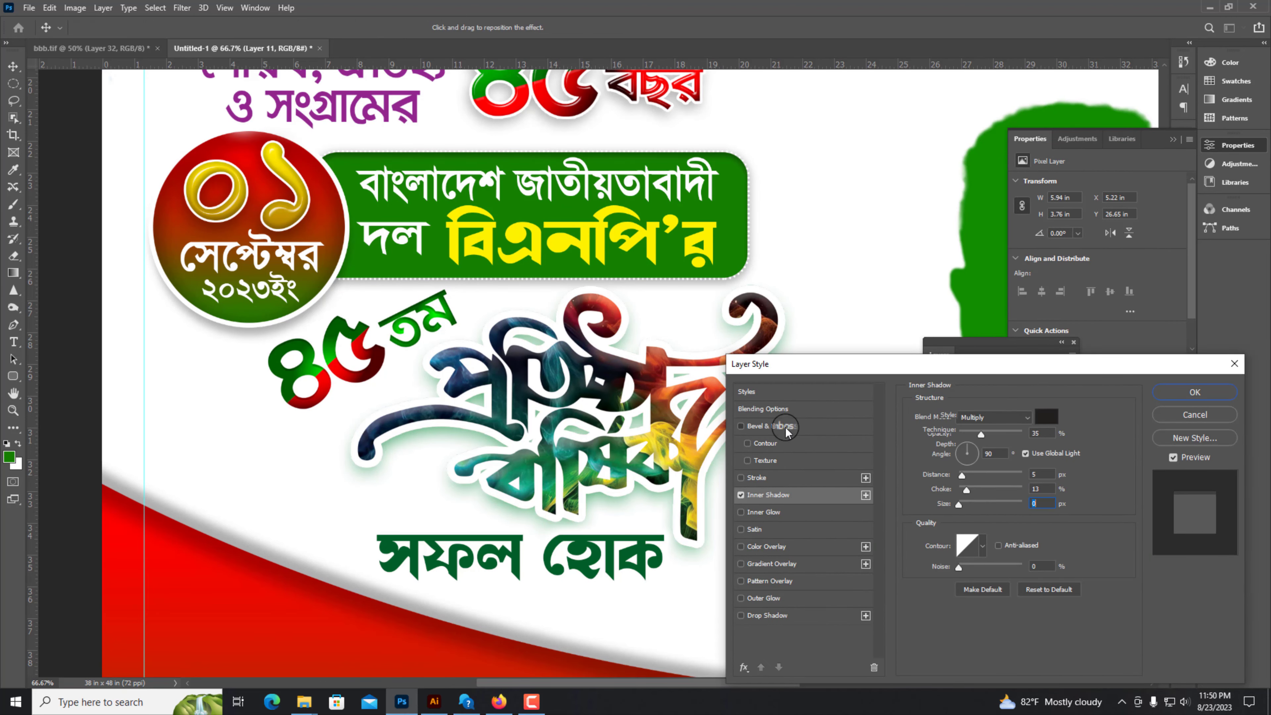
pyautogui.click(771, 426)
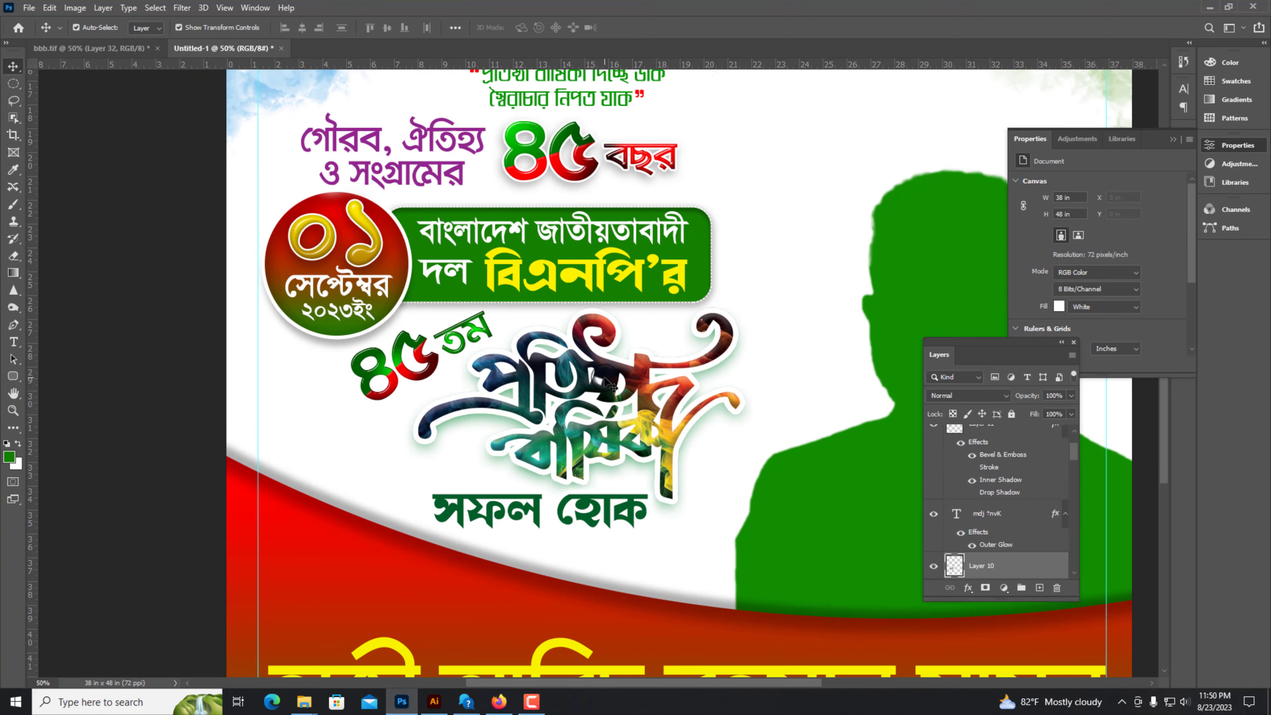
# Step: Scale the প্রতিষ্ঠা বার্ষিকী calligraphy down slightly and adjust the position of the সফল হোক line beneath it
pyautogui.scroll(3, 604, 376)
pyautogui.click(521, 556)
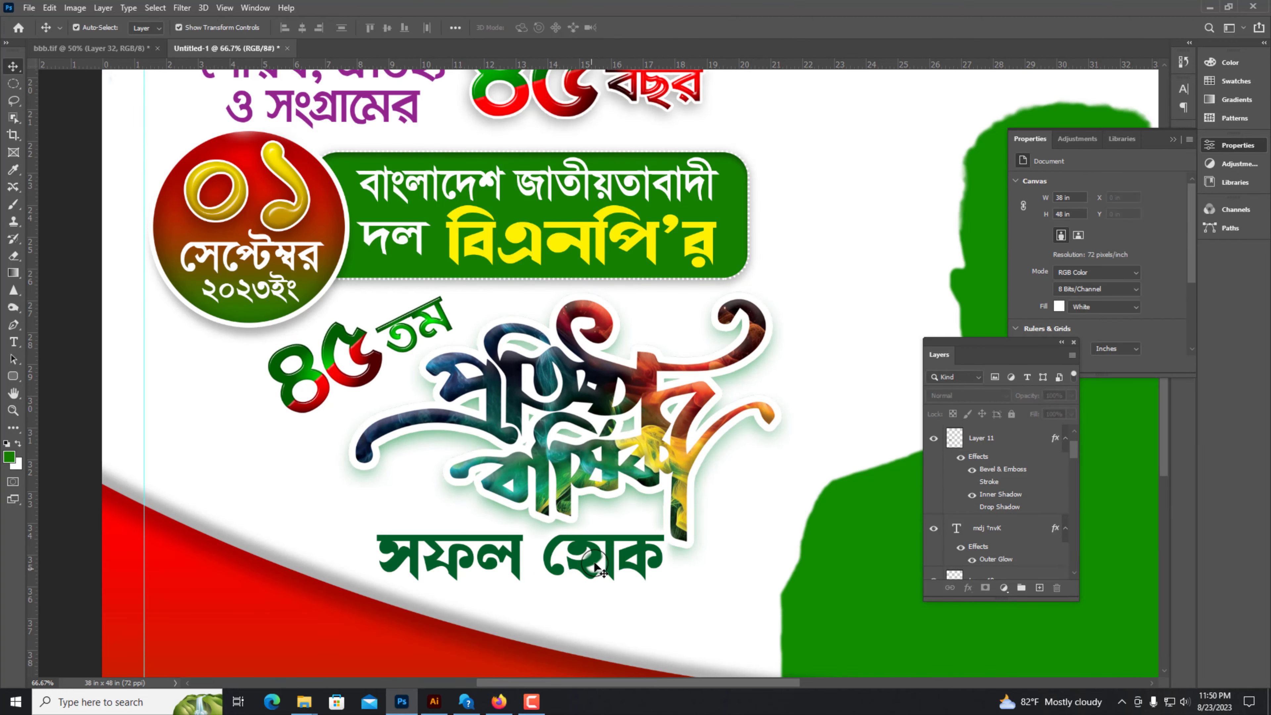
pyautogui.scroll(-3, 229, 458)
pyautogui.click(229, 459)
pyautogui.scroll(1, 514, 374)
pyautogui.scroll(-2, 513, 374)
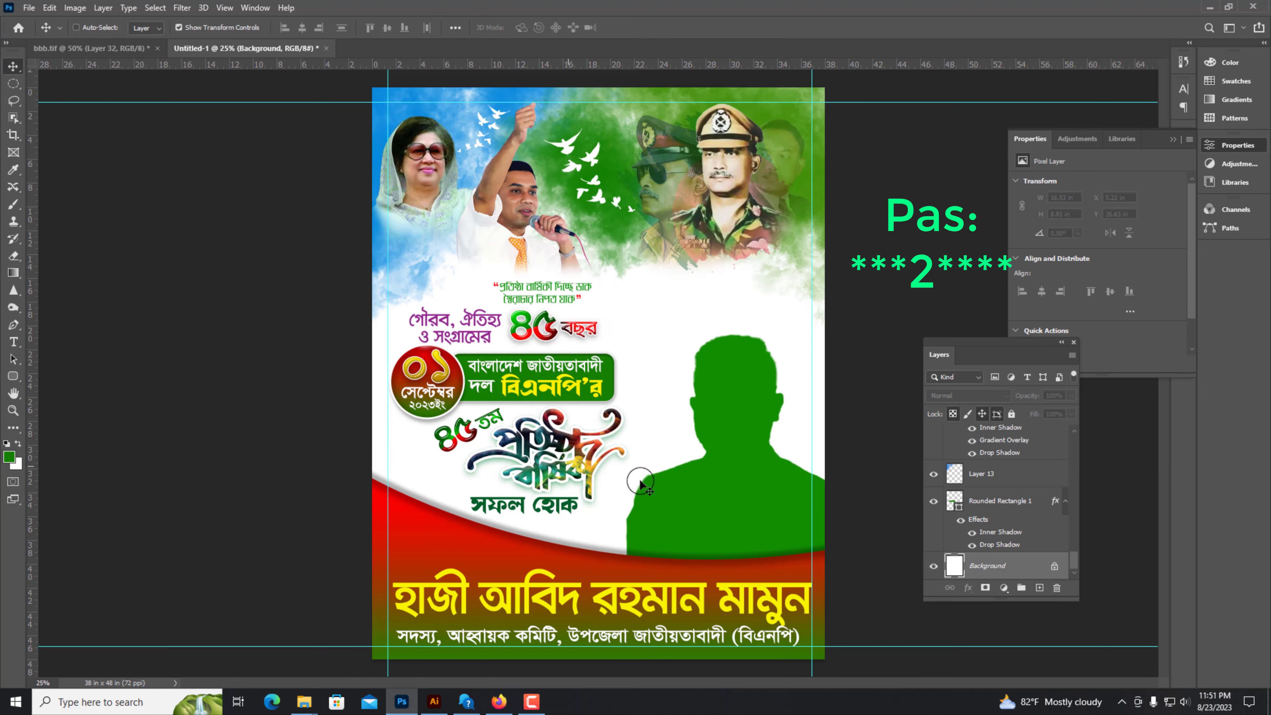
# Step: Save the poster on the computer as a layered TIFF file named 01111
pyautogui.hotkey('ctrl', 's')
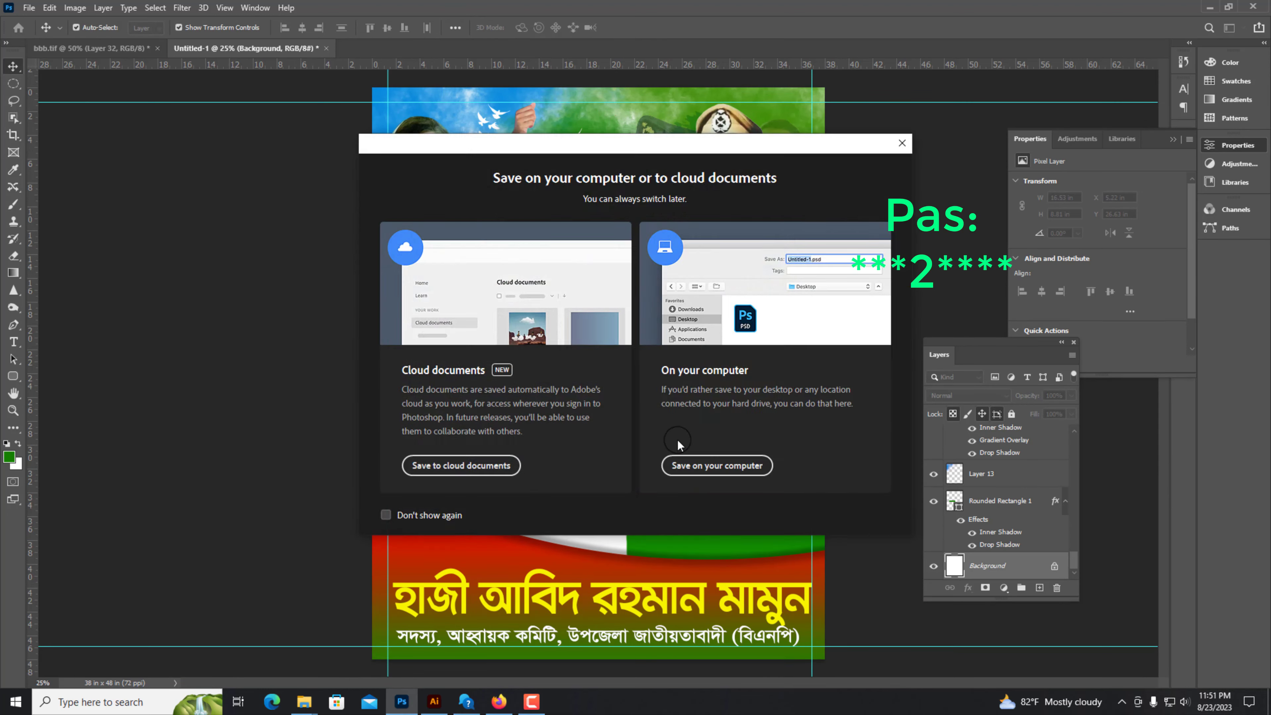
pyautogui.click(718, 463)
pyautogui.write('01111')
pyautogui.press('Return')
pyautogui.press('Return')
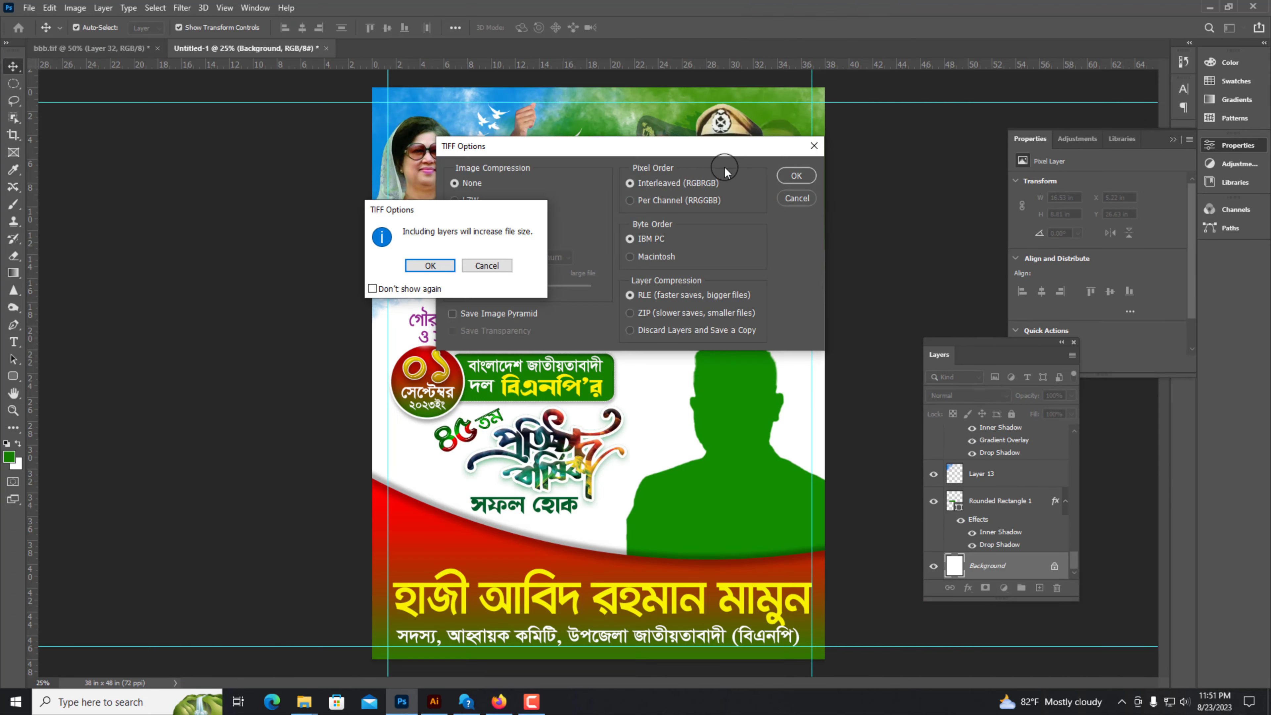
pyautogui.press('Return')
# Step: Draw a rounded rectangle about 9.32 × 2.49 in behind the two-line green slogan and fill it crimson
pyautogui.scroll(3, 603, 428)
pyautogui.rightClick(759, 420)
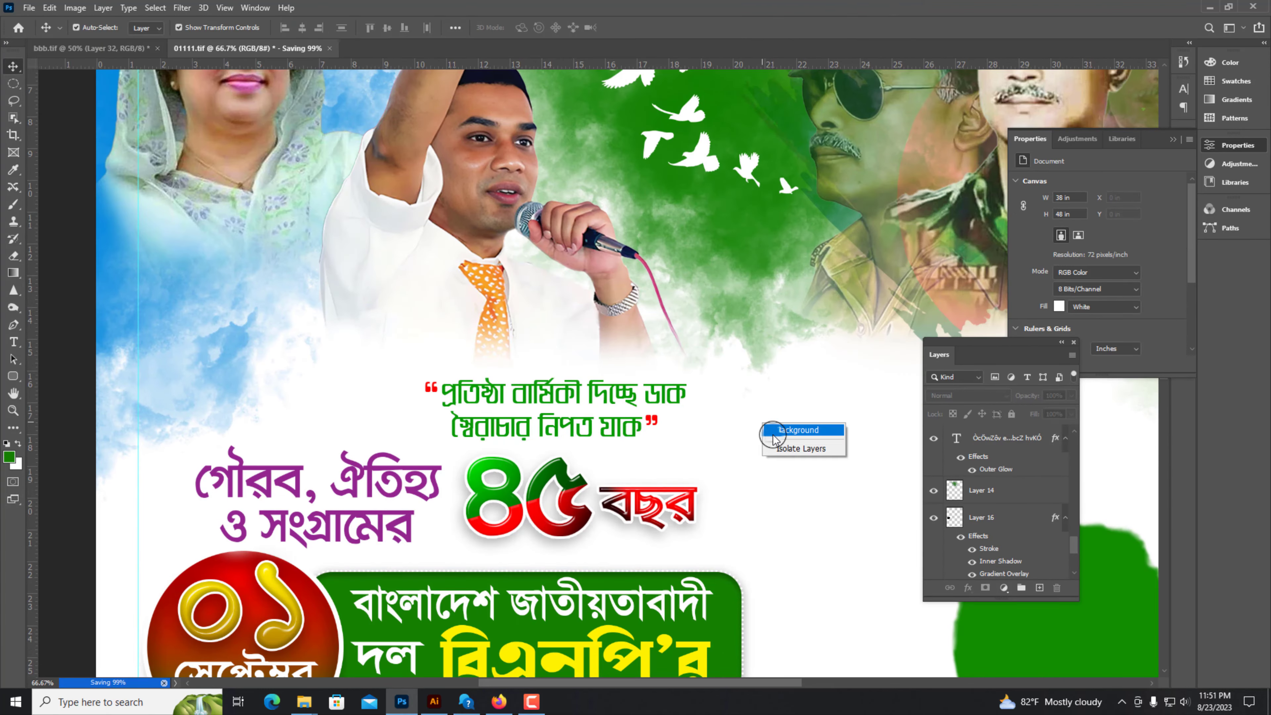
pyautogui.click(780, 448)
pyautogui.press('u')
pyautogui.moveTo(698, 446); pyautogui.dragTo(699, 446)
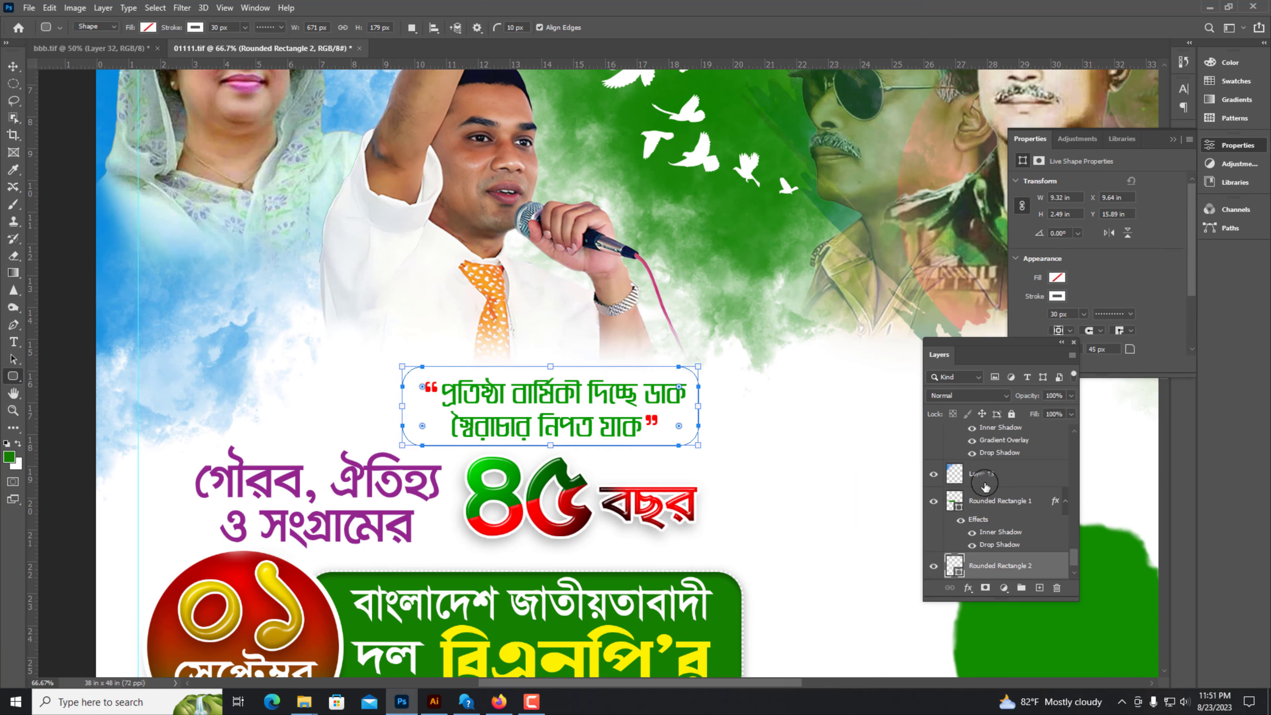
pyautogui.click(1056, 284)
pyautogui.click(1024, 348)
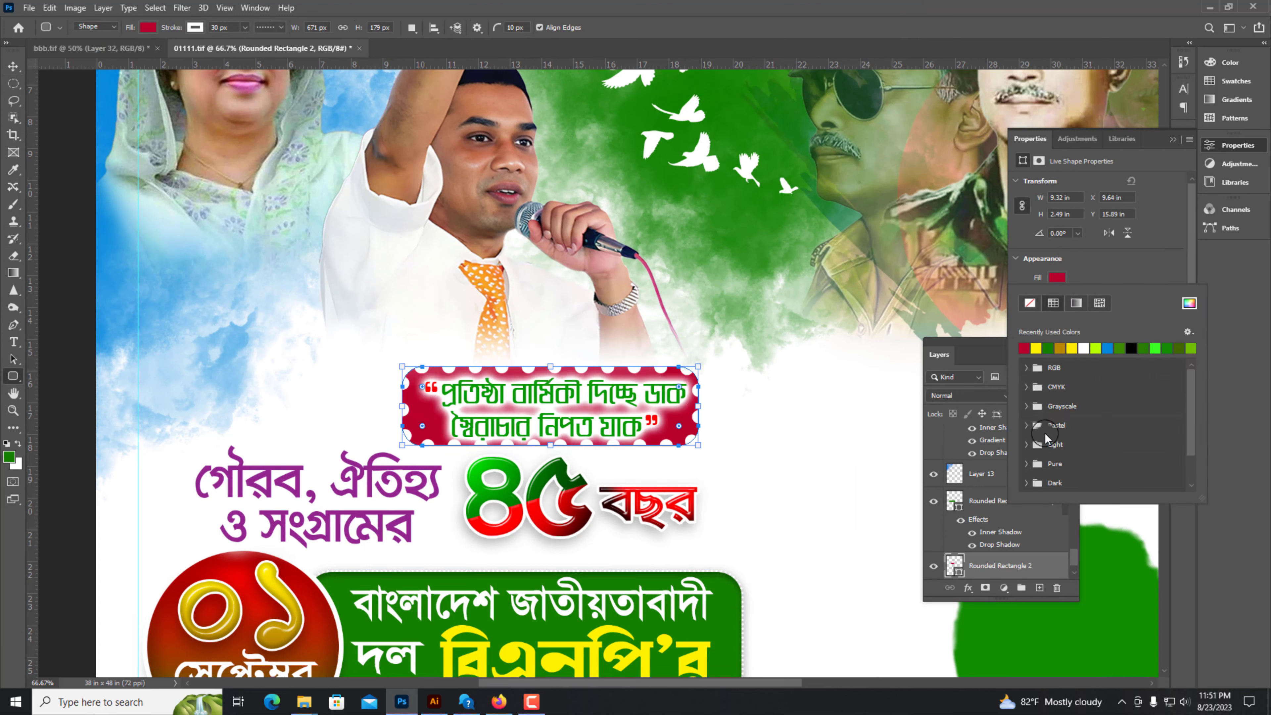
# Step: Set the slogan rectangle's dotted white stroke width to 5 px
pyautogui.click(1037, 279)
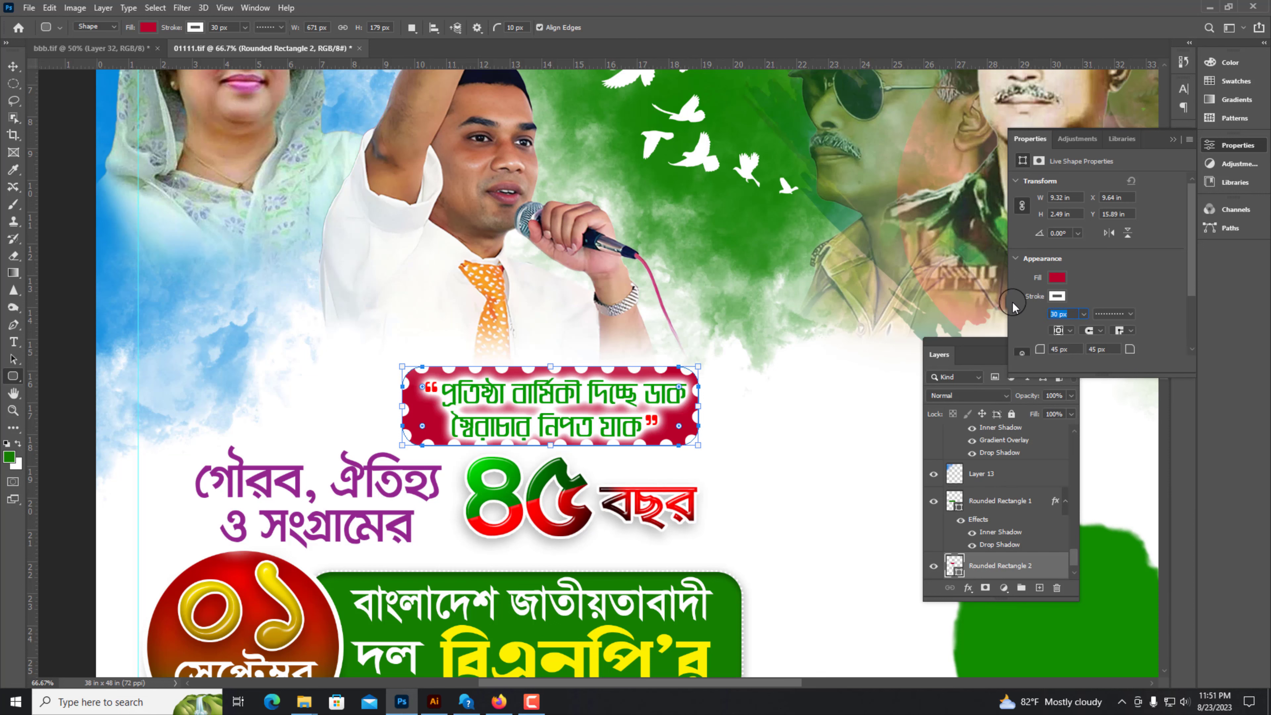
pyautogui.click(13, 66)
pyautogui.click(184, 324)
# Step: Add a linear red-to-green Gradient Overlay to the slogan's rounded rectangle
pyautogui.hotkey('ctrl', '+')
pyautogui.hotkey('ctrl', '+')
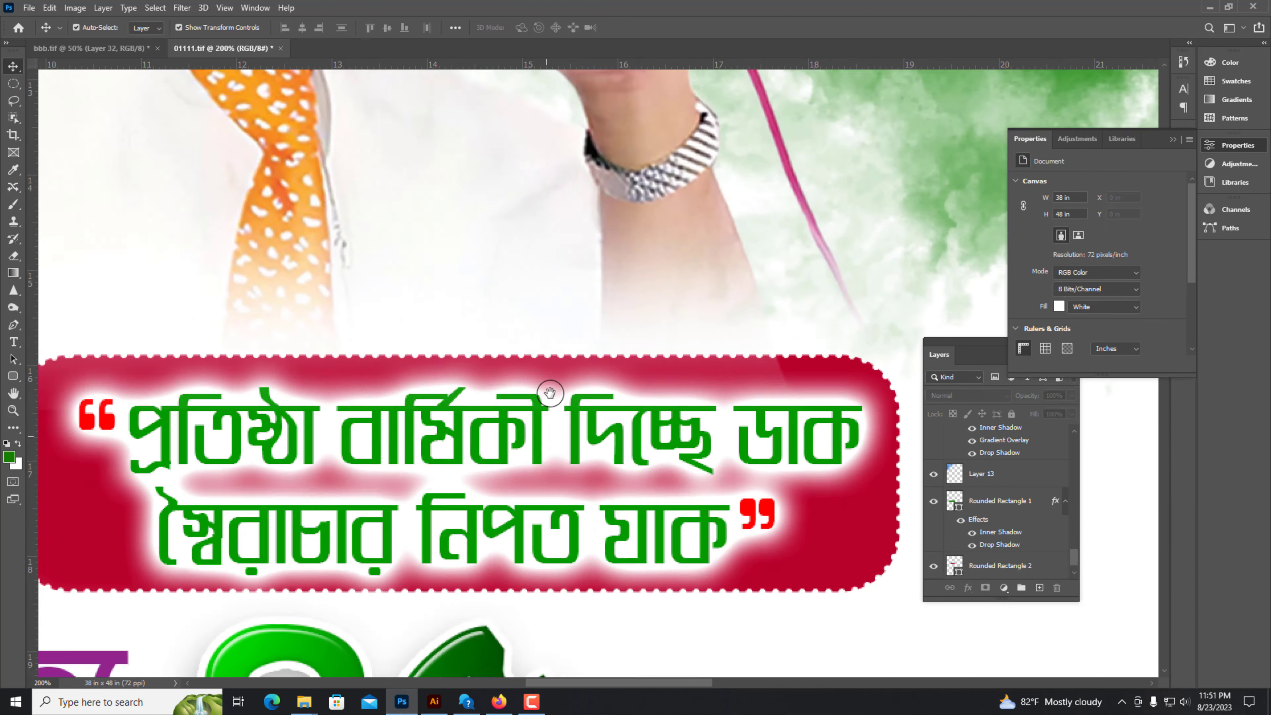
pyautogui.moveTo(550, 391); pyautogui.dragTo(553, 346)
pyautogui.click(821, 451)
pyautogui.rightClick(986, 568)
pyautogui.click(1034, 25)
pyautogui.click(775, 567)
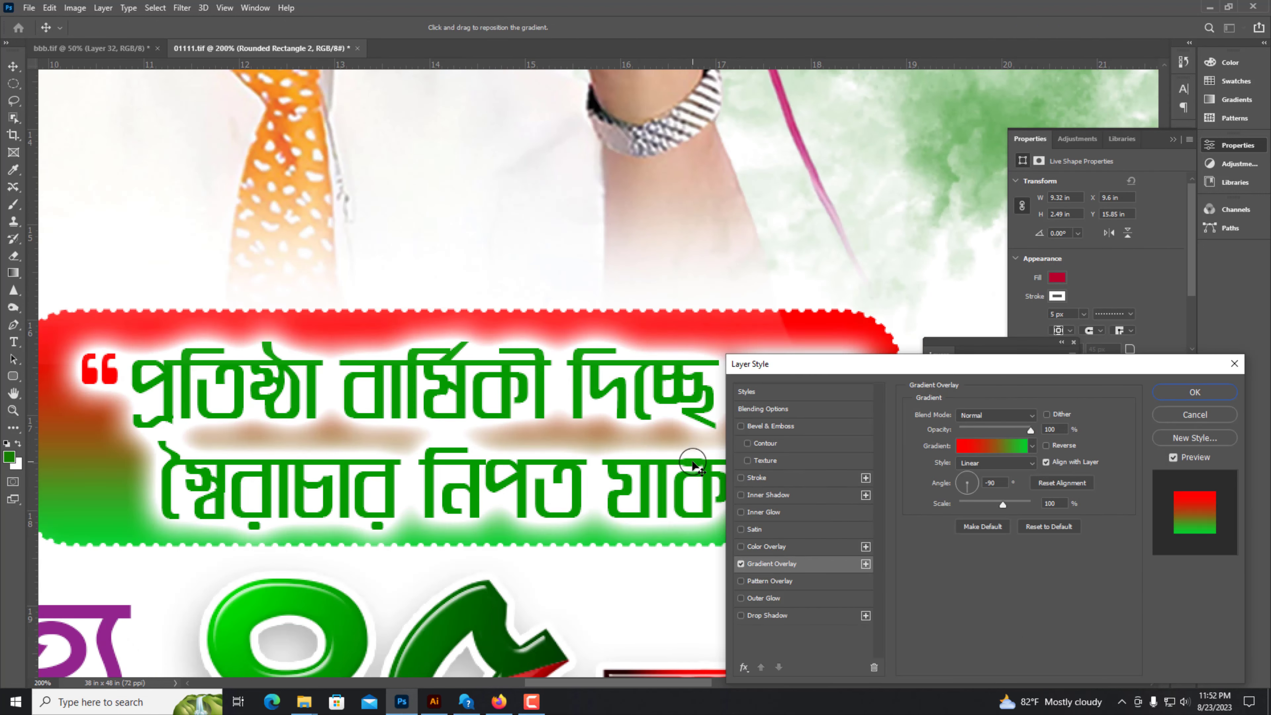
# Step: Change the green stop of the slogan rectangle's gradient to dark green and apply the layer style
pyautogui.click(979, 448)
pyautogui.click(790, 593)
pyautogui.moveTo(900, 471); pyautogui.dragTo(915, 427)
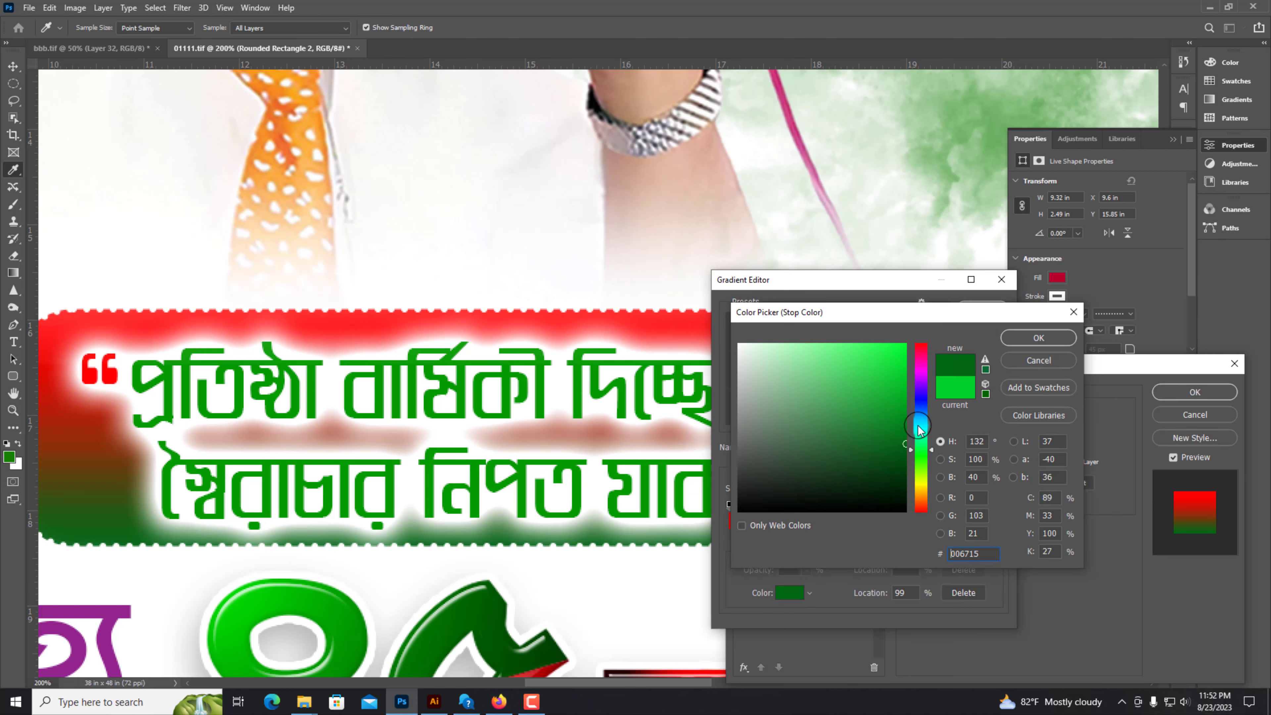
pyautogui.click(1038, 338)
pyautogui.click(982, 310)
pyautogui.click(1195, 392)
# Step: Recolour the slogan text inside the red-green box white
pyautogui.rightClick(669, 369)
pyautogui.click(683, 379)
pyautogui.hotkey('ctrl', 'BackSpace')
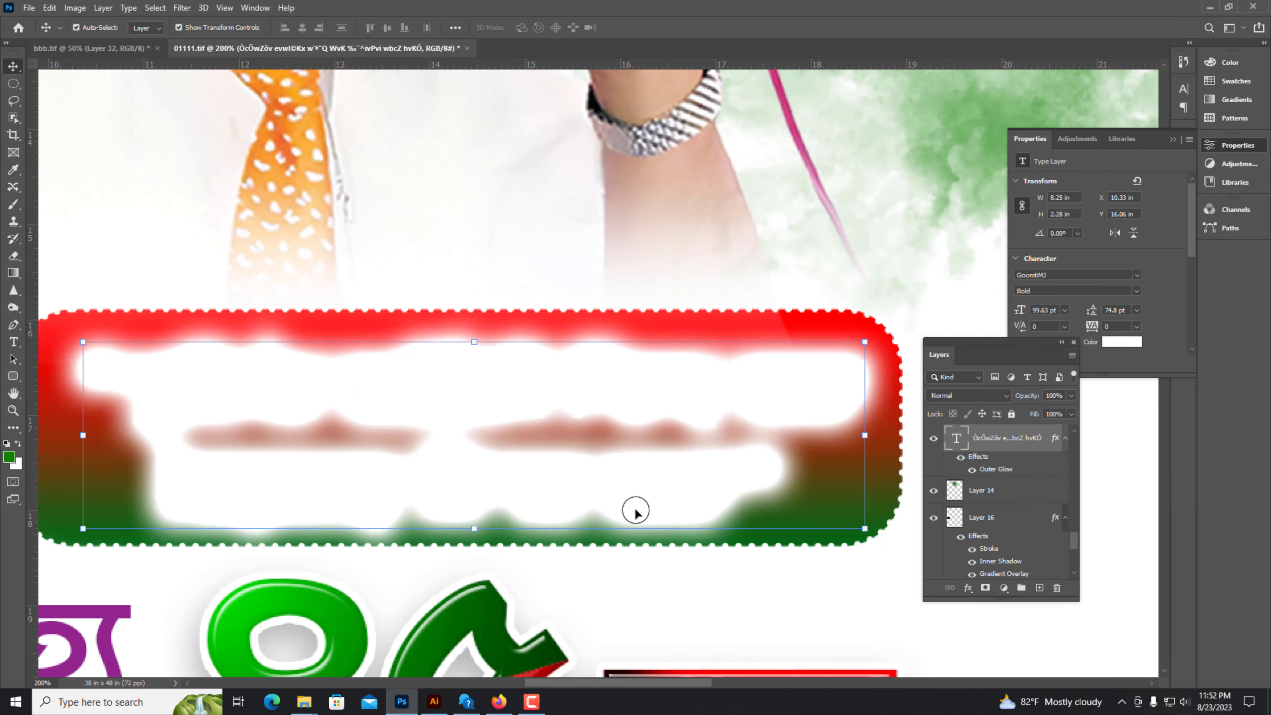
# Step: Clear the slogan text's layer style and nudge the text slightly up and left within its box
pyautogui.rightClick(996, 438)
pyautogui.click(1002, 549)
pyautogui.click(904, 486)
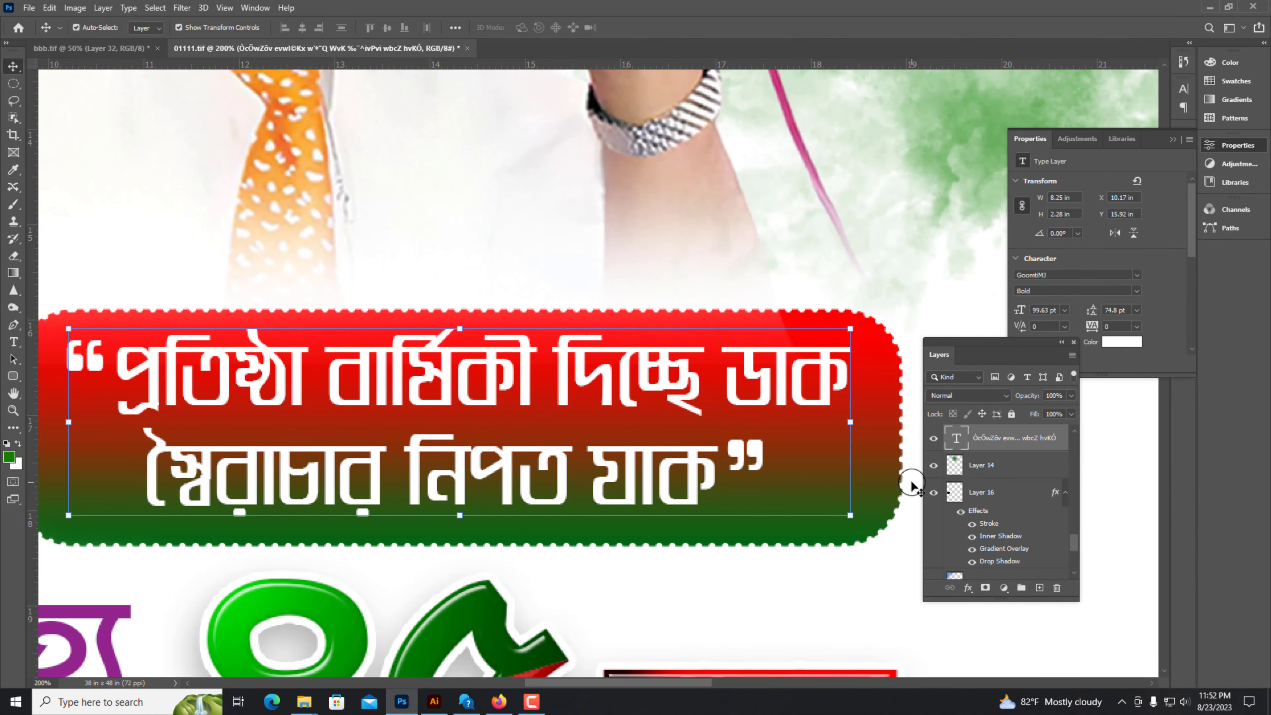
# Step: Add an Inner Shadow and a Drop Shadow with 34% opacity to the slogan's red-green rounded rectangle
pyautogui.rightClick(993, 466)
pyautogui.click(1016, 146)
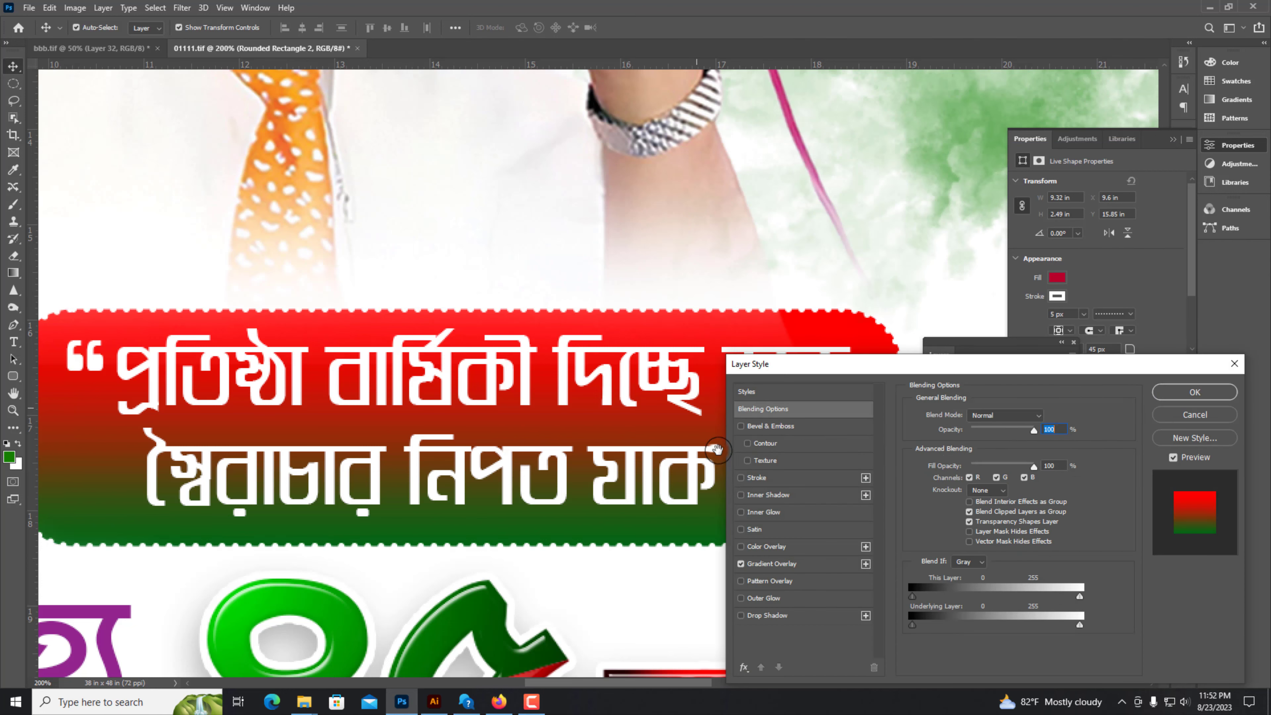
pyautogui.click(778, 495)
pyautogui.click(777, 617)
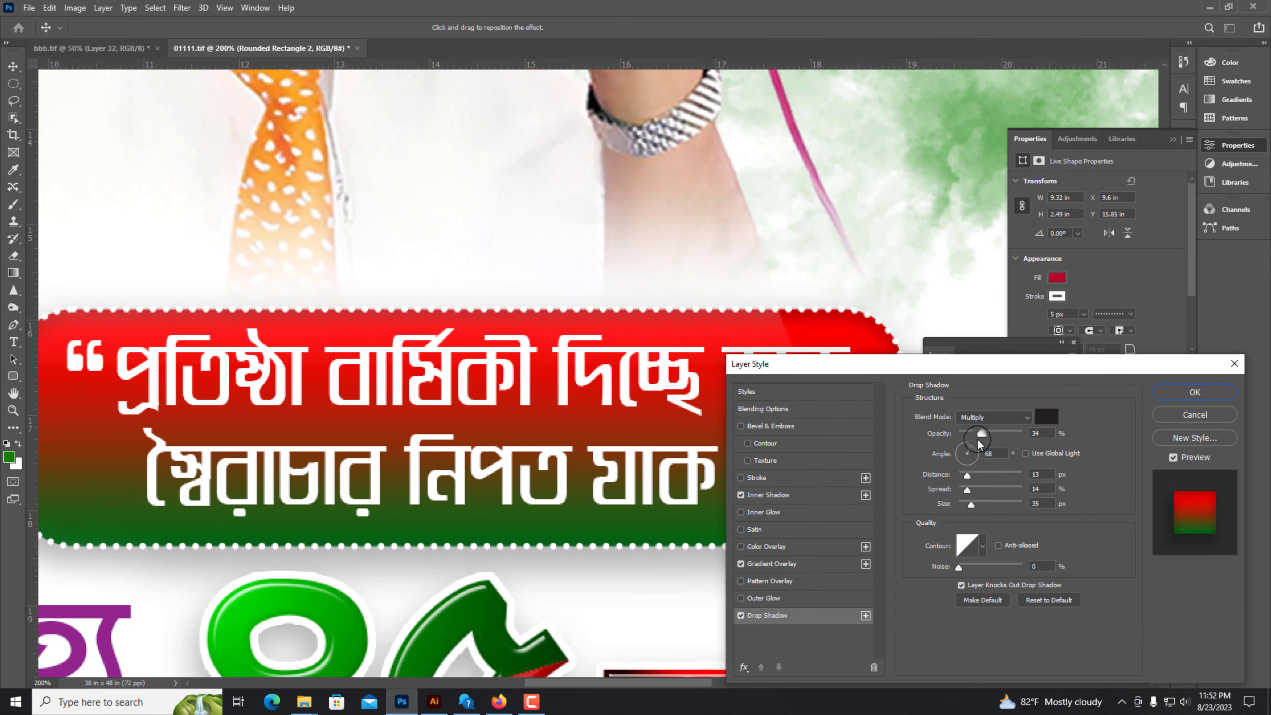
pyautogui.moveTo(681, 558); pyautogui.dragTo(677, 566)
pyautogui.press('Return')
# Step: Move the slogan text and its red-green box together to sit above the purple text, nudged slightly up
pyautogui.hotkey('ctrl', '-')
pyautogui.hotkey('ctrl', '-')
pyautogui.click(631, 408)
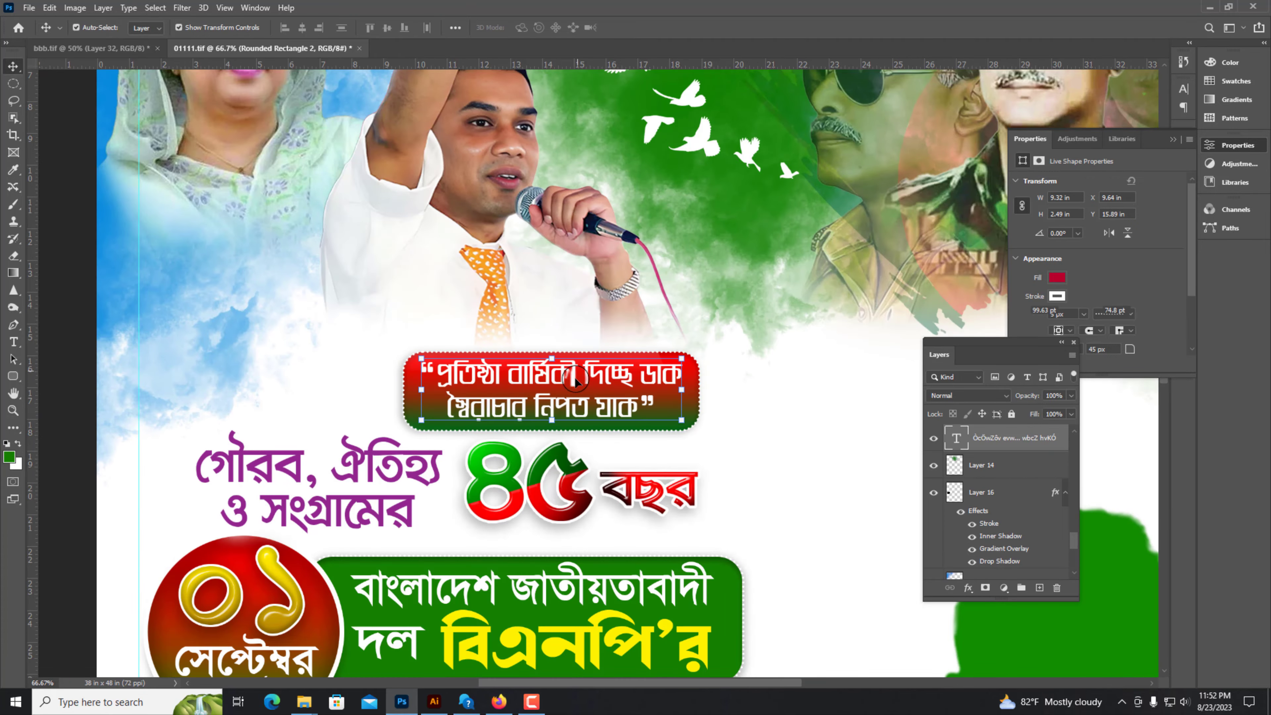
pyautogui.hotkey('ctrl', '+')
pyautogui.keyDown('shift'); pyautogui.click(639, 398); pyautogui.keyUp('shift')
pyautogui.moveTo(638, 398); pyautogui.dragTo(466, 397)
pyautogui.hotkey('ctrl', '-')
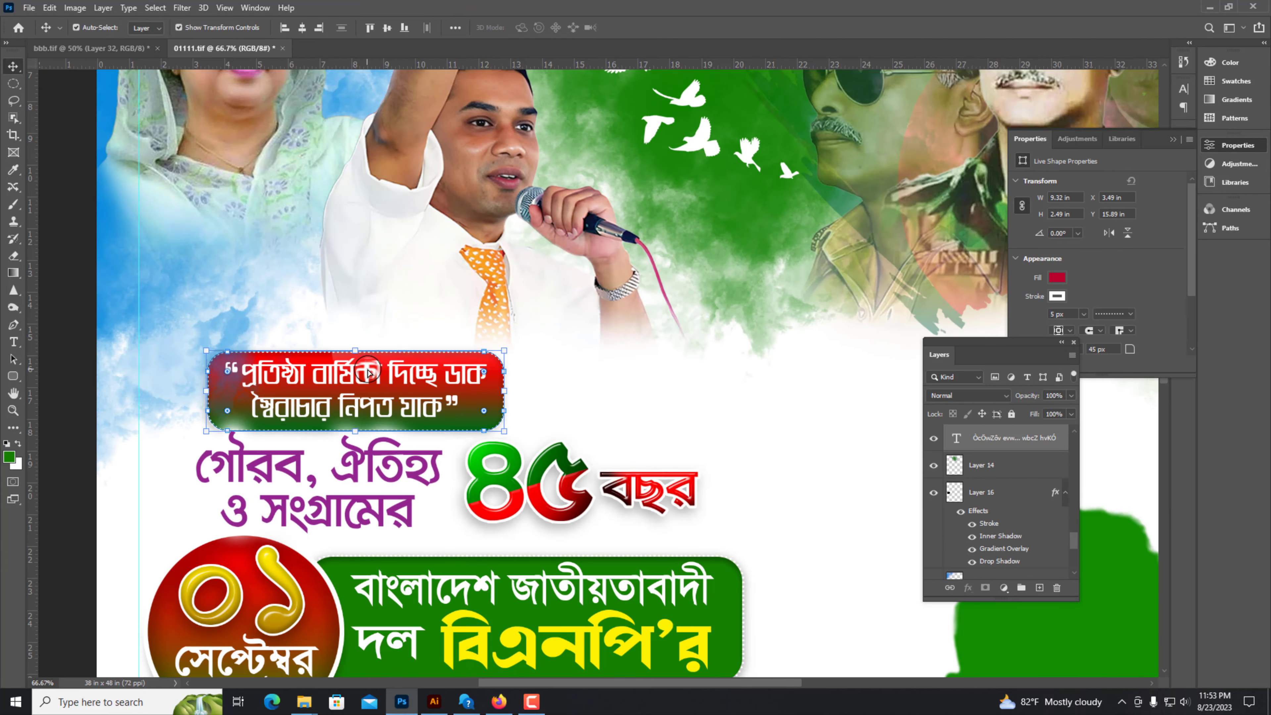
pyautogui.hotkey('ctrl', '+')
pyautogui.hotkey('shift', 'Up')
pyautogui.moveTo(361, 394); pyautogui.dragTo(525, 395)
pyautogui.hotkey('shift', 'Up')
pyautogui.hotkey('shift', 'Left')
pyautogui.hotkey('ctrl', '-')
pyautogui.hotkey('ctrl', '-')
pyautogui.hotkey('ctrl', '+')
# Step: Copy a circular area about 2.36 in across from the background to a new layer and fill it green
pyautogui.click(600, 444)
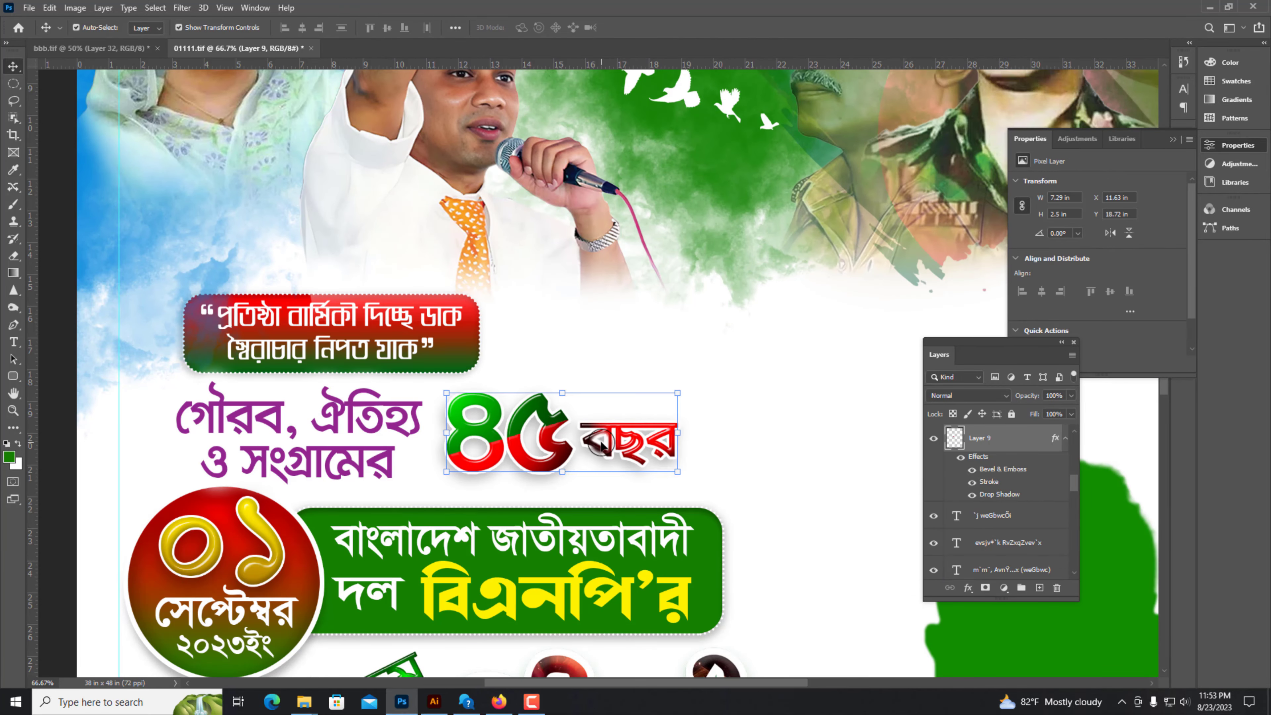
pyautogui.hotkey('ctrl', '+')
pyautogui.click(704, 347)
pyautogui.press('m')
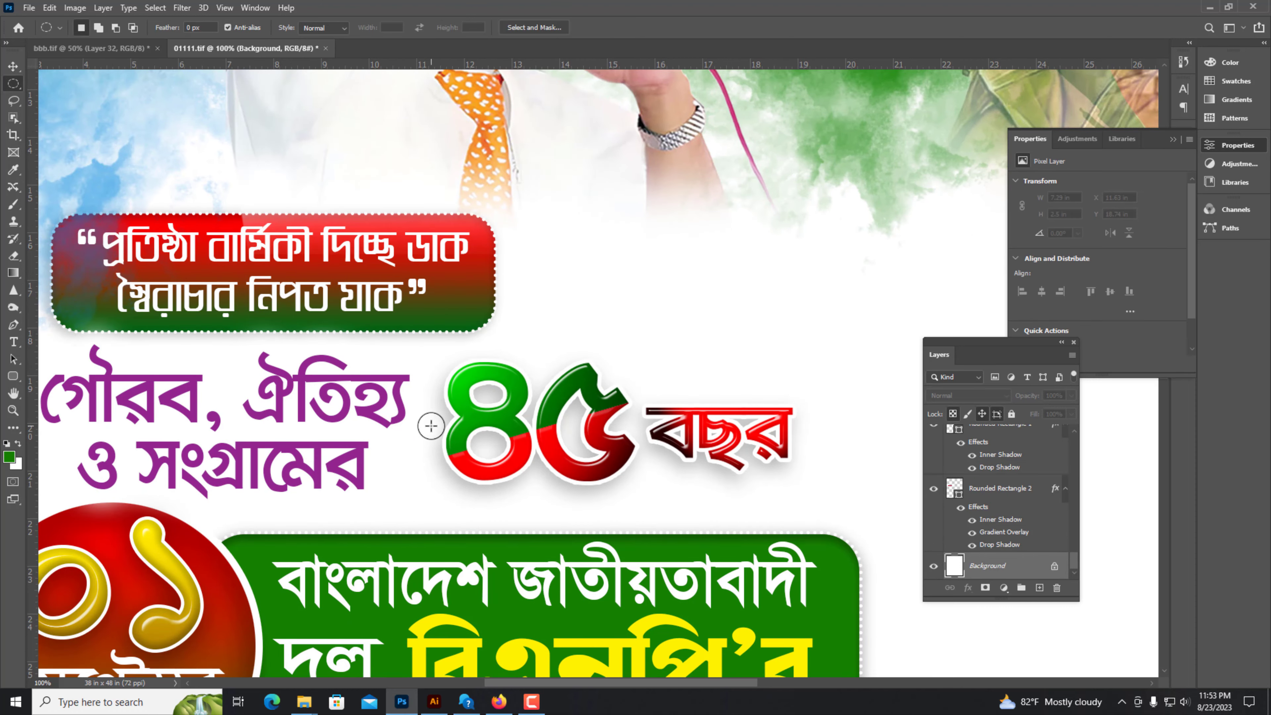
pyautogui.hotkey('ctrl', 'j')
pyautogui.press('v')
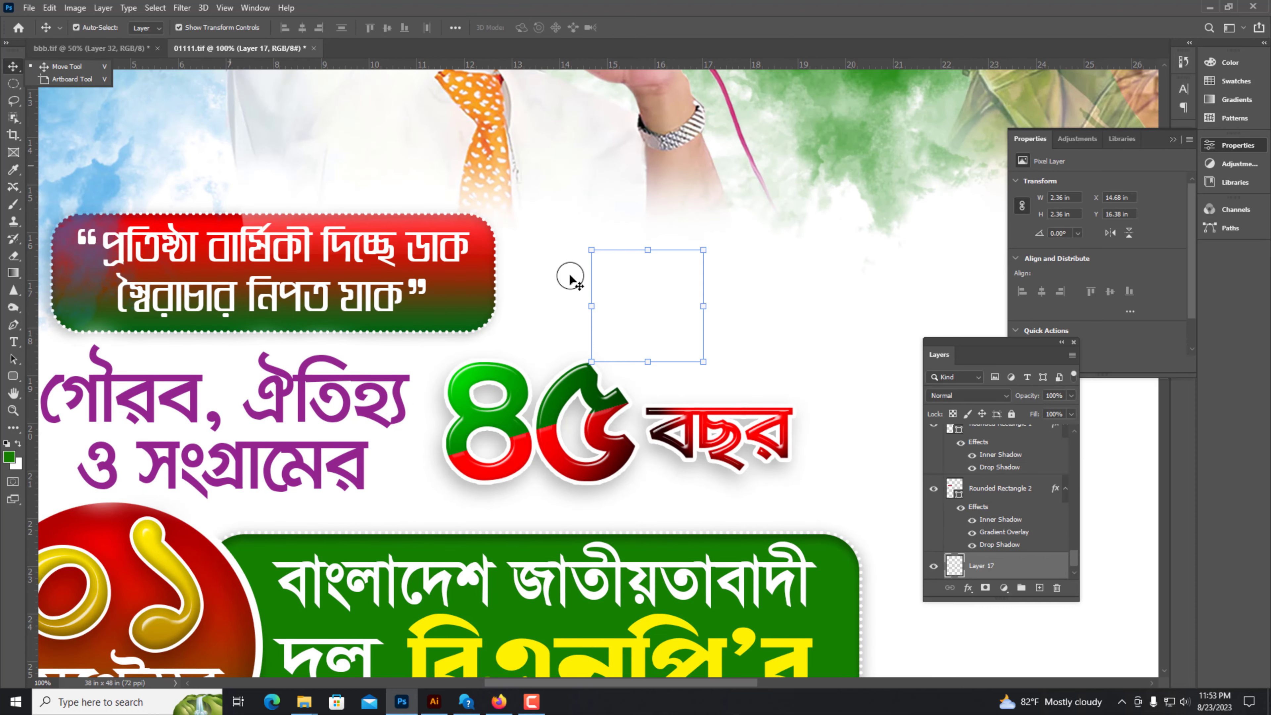
pyautogui.hotkey('ctrl', 'shift', 'x')
pyautogui.click(1043, 7)
pyautogui.press('x')
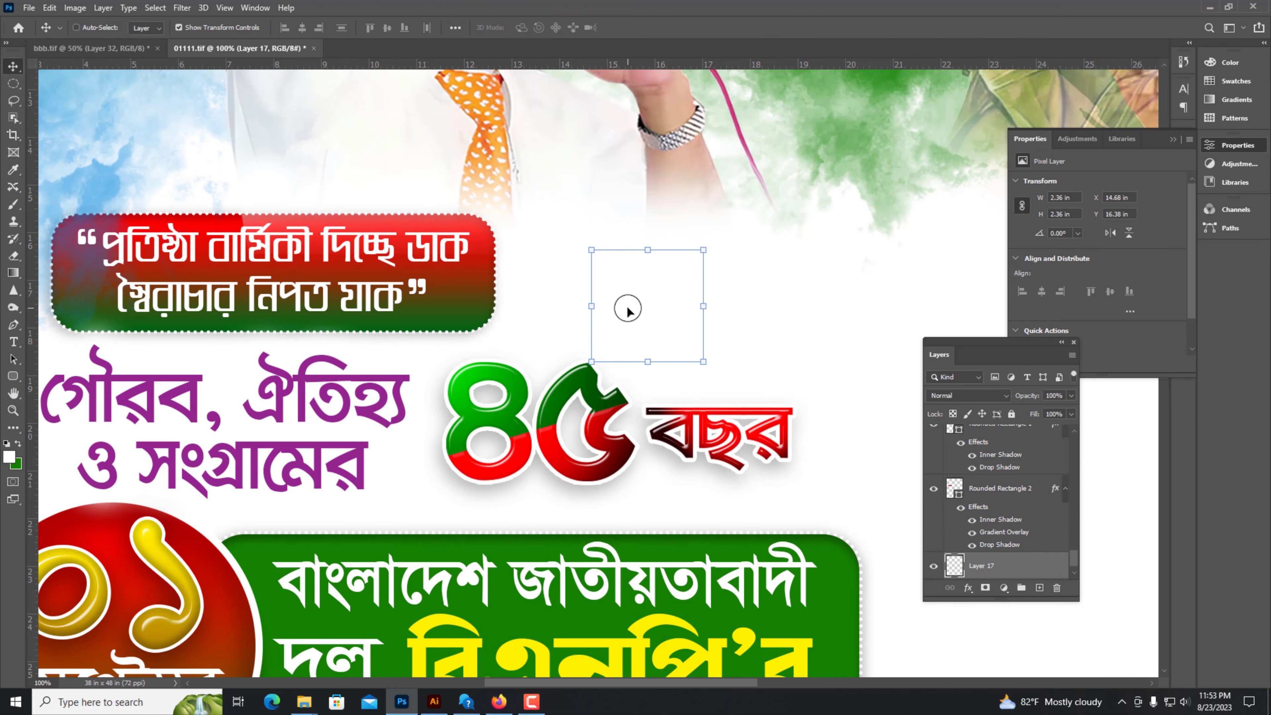
pyautogui.hotkey('ctrl', 'shift', 'BackSpace')
# Step: Move the green circle beside the large 45 and bring it in front of all other layers
pyautogui.moveTo(628, 309)
pyautogui.mouseDown()
pyautogui.moveTo(423, 428)
pyautogui.moveTo(378, 424)
pyautogui.mouseUp()
pyautogui.hotkey('ctrl', 'shift', ']')
pyautogui.hotkey('ctrl', '+')
pyautogui.moveTo(523, 389); pyautogui.dragTo(559, 360)
pyautogui.press('m')
pyautogui.moveTo(388, 265); pyautogui.dragTo(478, 556)
pyautogui.hotkey('ctrl', 'd')
# Step: Try erasing the side of the green circle nearest the 45 with a 600 px soft eraser
pyautogui.press('e')
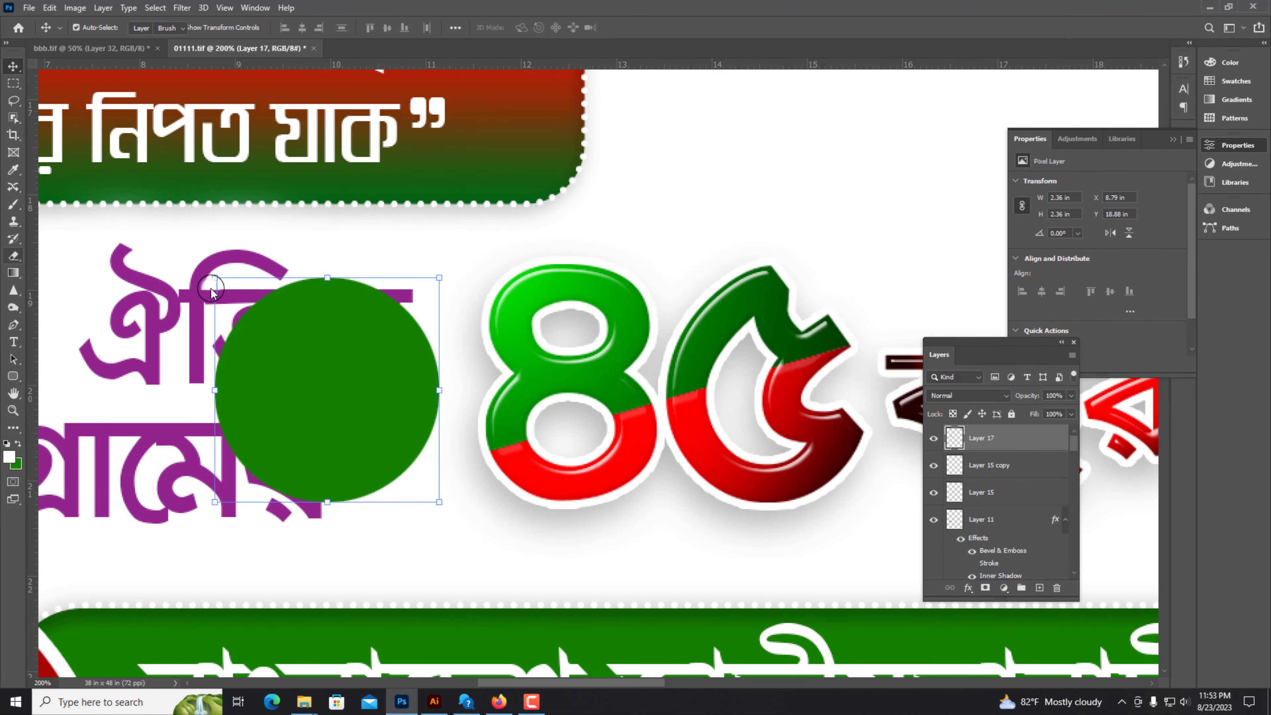
pyautogui.press(']')
pyautogui.press(']')
pyautogui.press(']')
pyautogui.press(']')
pyautogui.press(']')
pyautogui.press(']')
pyautogui.press(']')
pyautogui.press(']')
pyautogui.press(']')
pyautogui.click(497, 375)
pyautogui.hotkey('ctrl', 'z')
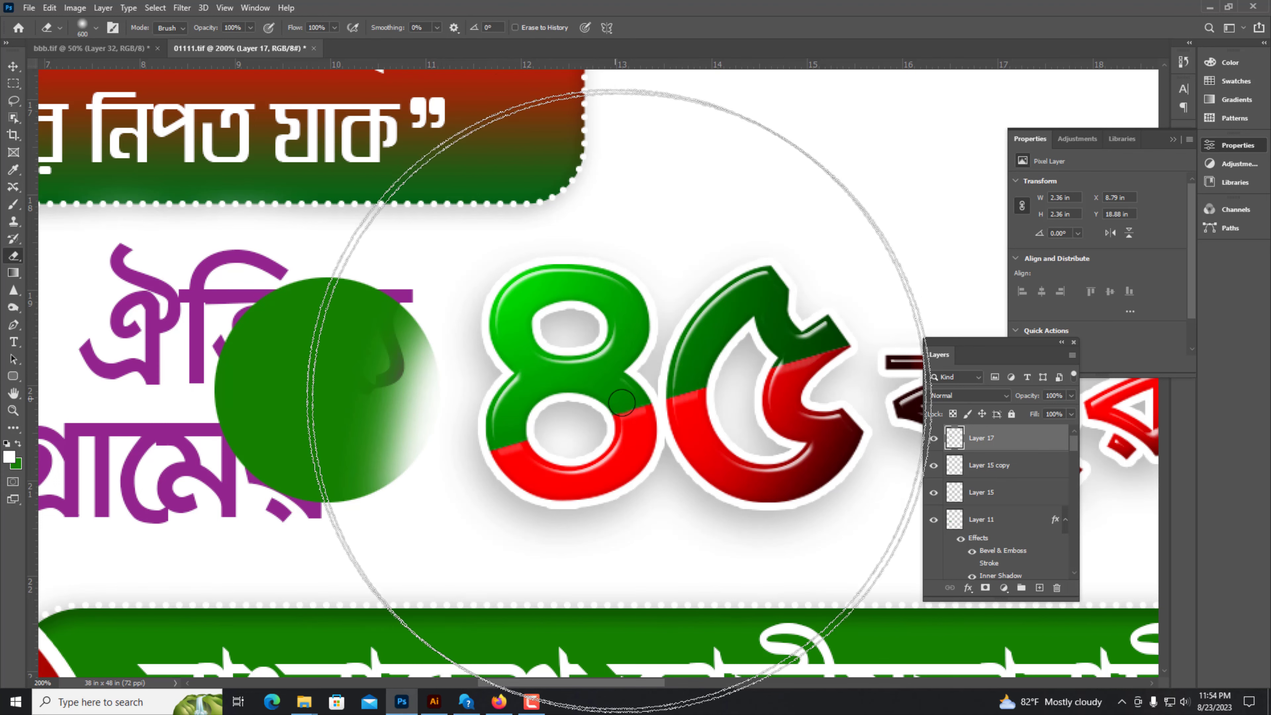
# Step: Erase most of the green circle with a smaller soft eraser, leaving a thin faded sliver along its outer edge
pyautogui.press('[')
pyautogui.press('[')
pyautogui.press('[')
pyautogui.press('[')
pyautogui.press('[')
pyautogui.press('[')
pyautogui.press(']')
pyautogui.press(']')
pyautogui.moveTo(488, 371)
pyautogui.mouseDown()
pyautogui.moveTo(471, 273)
pyautogui.moveTo(462, 417)
pyautogui.moveTo(497, 360)
pyautogui.mouseUp()
# Step: Stretch the green sliver vertically until it is slightly taller than the 45 numeral
pyautogui.press('v')
pyautogui.hotkey('ctrl', '=')
pyautogui.moveTo(366, 252); pyautogui.dragTo(365, 210)
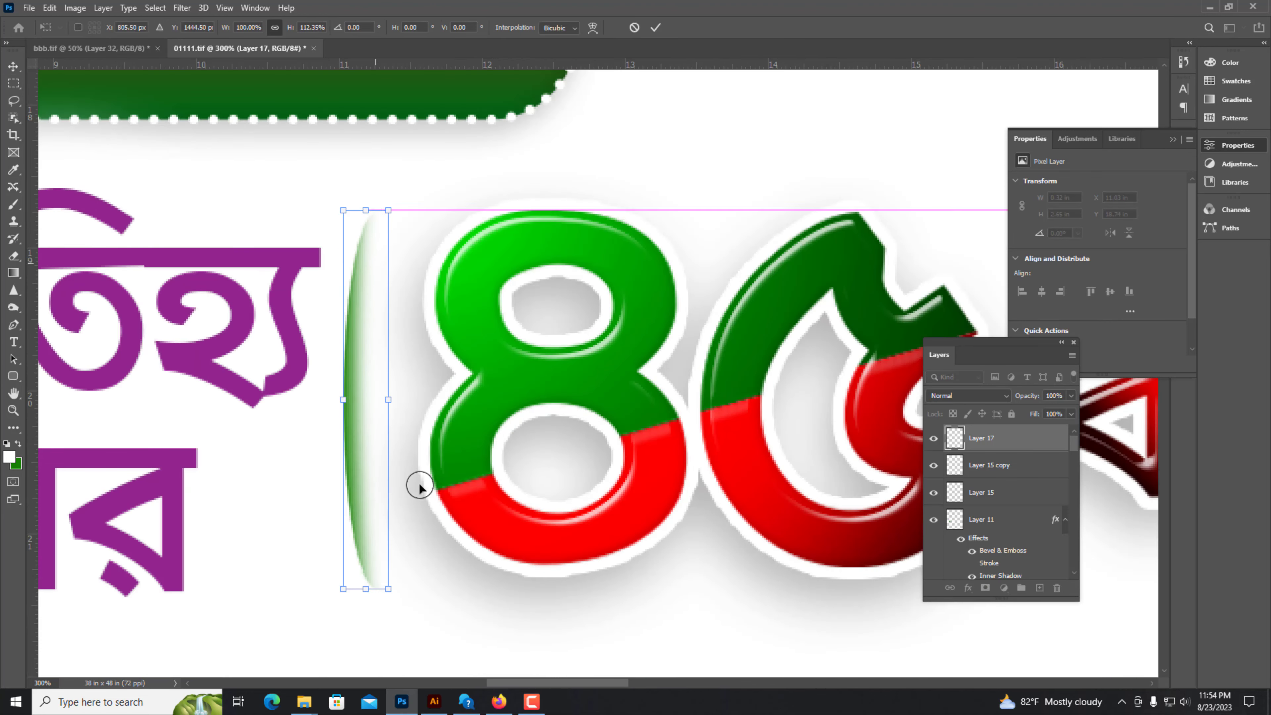
pyautogui.moveTo(388, 589); pyautogui.dragTo(376, 593)
pyautogui.press('Return')
# Step: Duplicate the green sliver and mirror the copy against it to form a thin oval divider
pyautogui.keyDown('ctrl'); pyautogui.click(359, 537); pyautogui.keyUp('ctrl')
pyautogui.hotkey('ctrl', '-')
pyautogui.hotkey('ctrl', '-')
pyautogui.hotkey('ctrl', '=')
pyautogui.hotkey('ctrl', '=')
pyautogui.moveTo(368, 457); pyautogui.dragTo(278, 442)
pyautogui.hotkey('ctrl', '=')
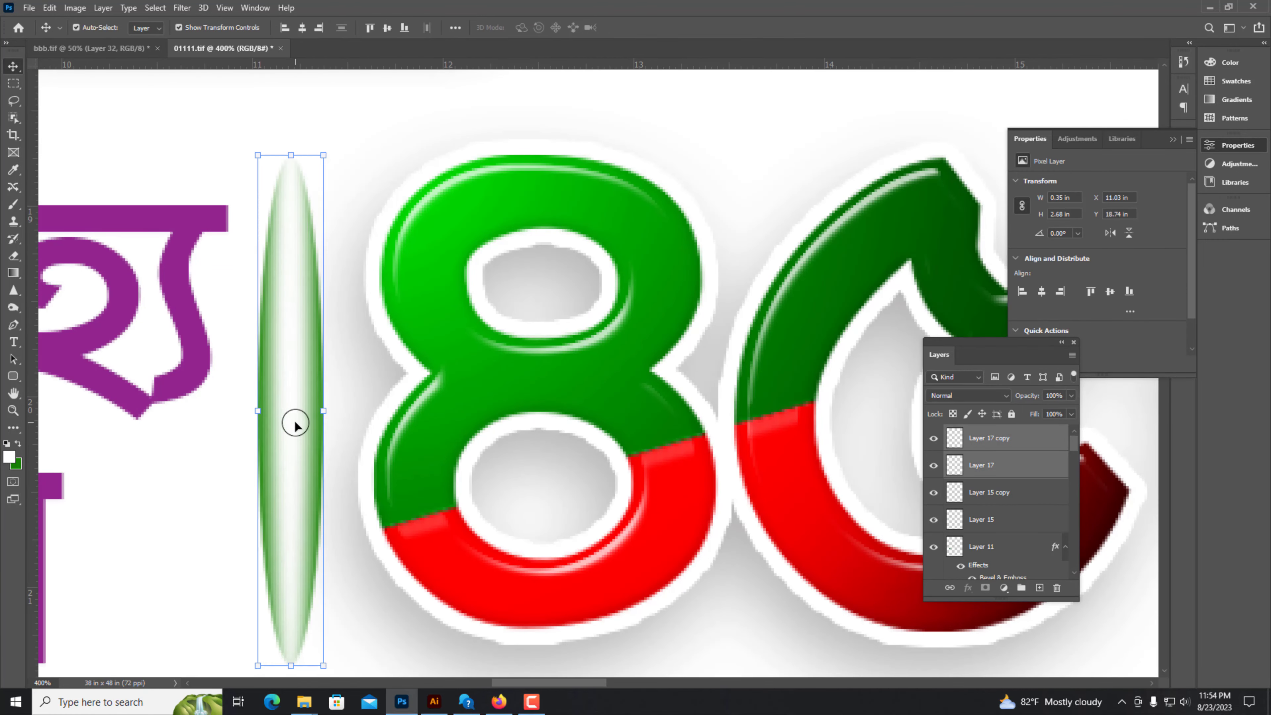
# Step: Position the oval divider between the purple text and the 45, and nudge the 45 graphic slightly right
pyautogui.hotkey('shift', 'Right')
pyautogui.hotkey('shift', 'Right')
pyautogui.hotkey('ctrl', '-')
pyautogui.moveTo(411, 401); pyautogui.dragTo(380, 398)
pyautogui.click(532, 365)
pyautogui.hotkey('ctrl', '-')
pyautogui.hotkey('ctrl', '-')
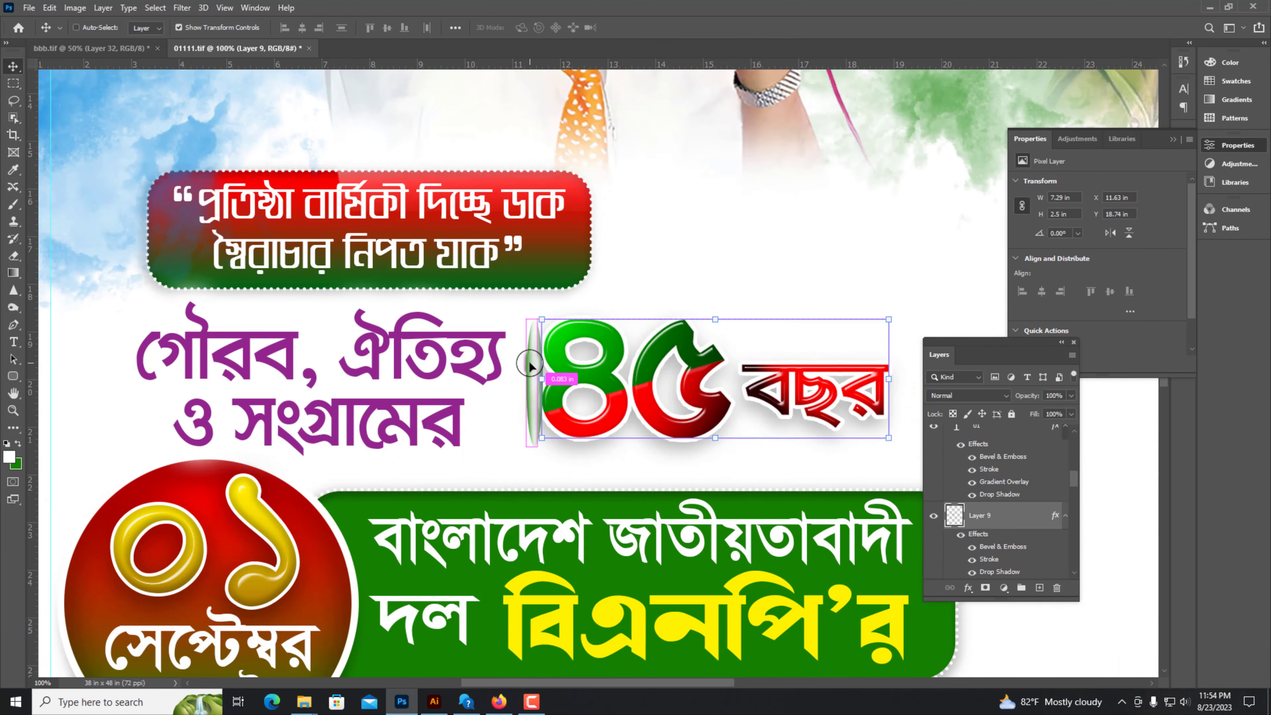
pyautogui.hotkey('shift', 'Right')
pyautogui.hotkey('shift', 'Right')
# Step: Scale the purple two-line text down slightly
pyautogui.click(395, 363)
pyautogui.moveTo(133, 390); pyautogui.dragTo(150, 389)
pyautogui.hotkey('ctrl', '-')
pyautogui.press('Return')
# Step: Bring the slogan text and its red-green box in front of the other layers
pyautogui.keyDown('ctrl'); pyautogui.click(426, 260); pyautogui.keyUp('ctrl')
pyautogui.keyDown('ctrl'); pyautogui.keyDown('shift'); pyautogui.click(590, 299); pyautogui.keyUp('shift'); pyautogui.keyUp('ctrl')
pyautogui.keyDown('ctrl'); pyautogui.click(634, 320); pyautogui.keyUp('ctrl')
pyautogui.hotkey('ctrl', '-')
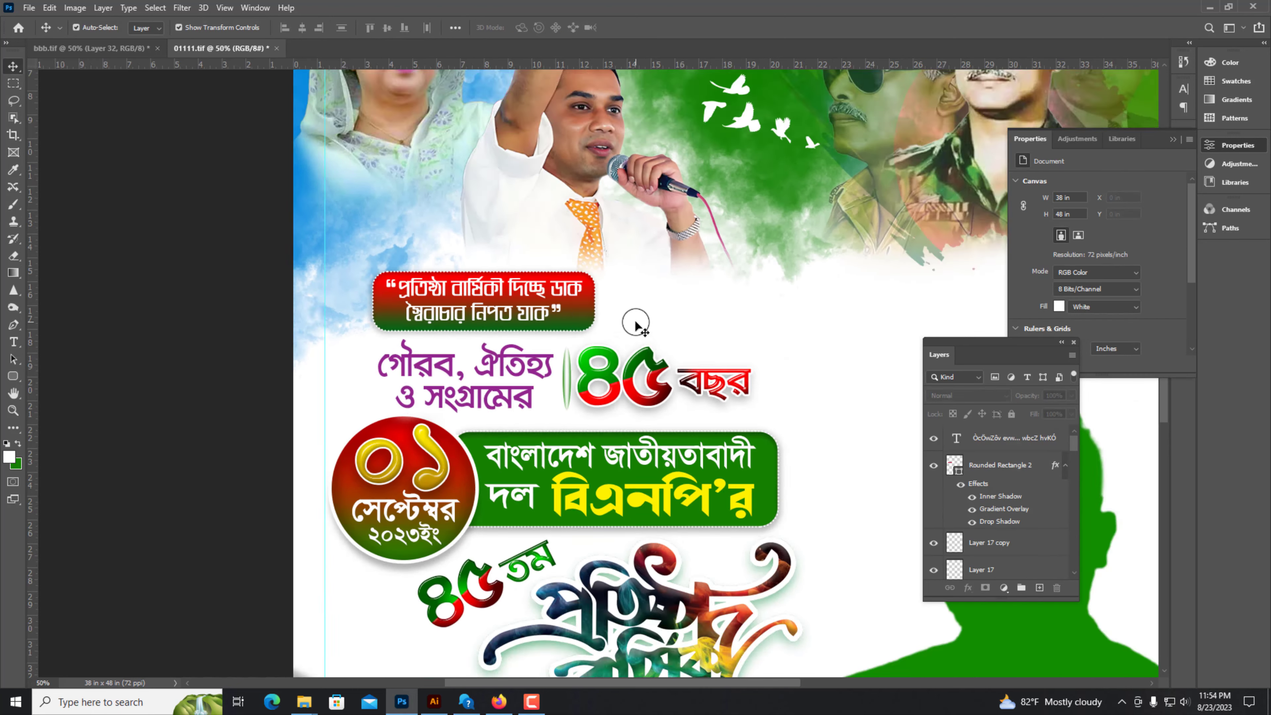
# Step: Bring the crumpled white paper texture from bbb.tif into the poster and place it low in the layer stack behind the text
pyautogui.hotkey('ctrl', '+')
pyautogui.hotkey('ctrl', '0')
pyautogui.hotkey('ctrl', '+')
pyautogui.hotkey('ctrl', '+')
pyautogui.scroll(-2, 722, 313)
pyautogui.click(275, 400)
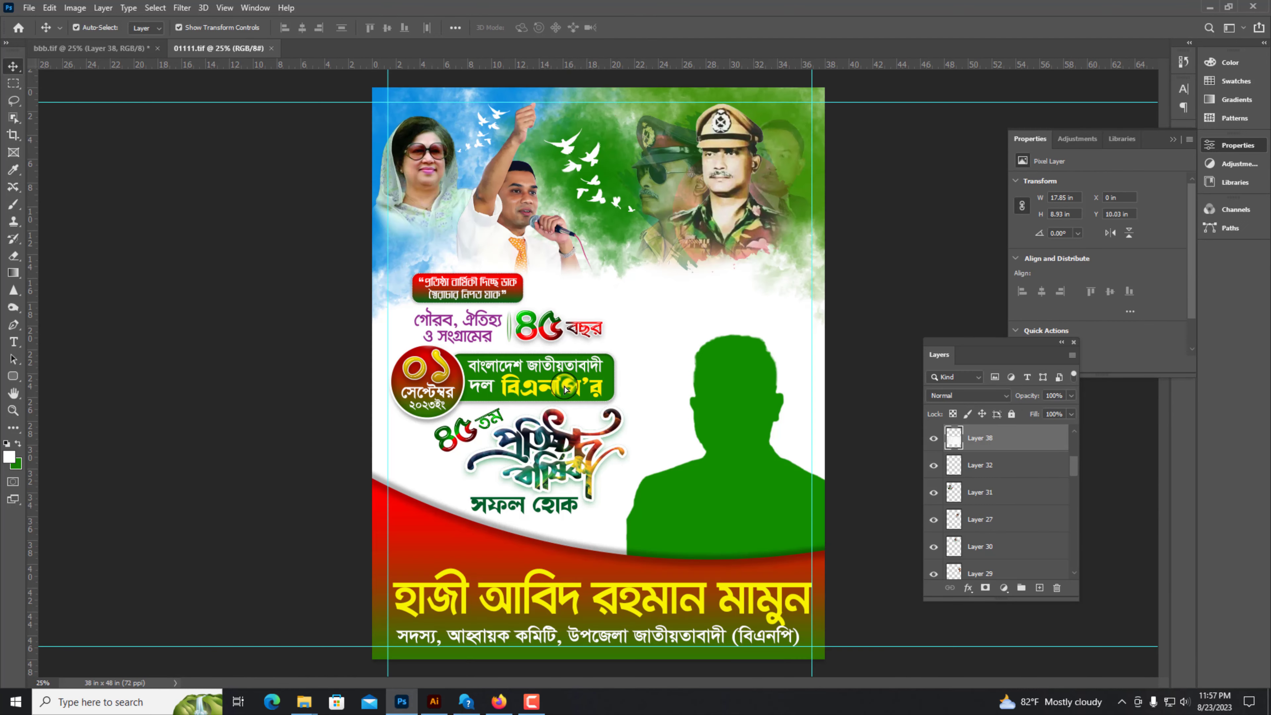
pyautogui.moveTo(651, 334); pyautogui.dragTo(673, 326)
pyautogui.hotkey('ctrl', 'shift', '[')
pyautogui.hotkey('ctrl', ']')
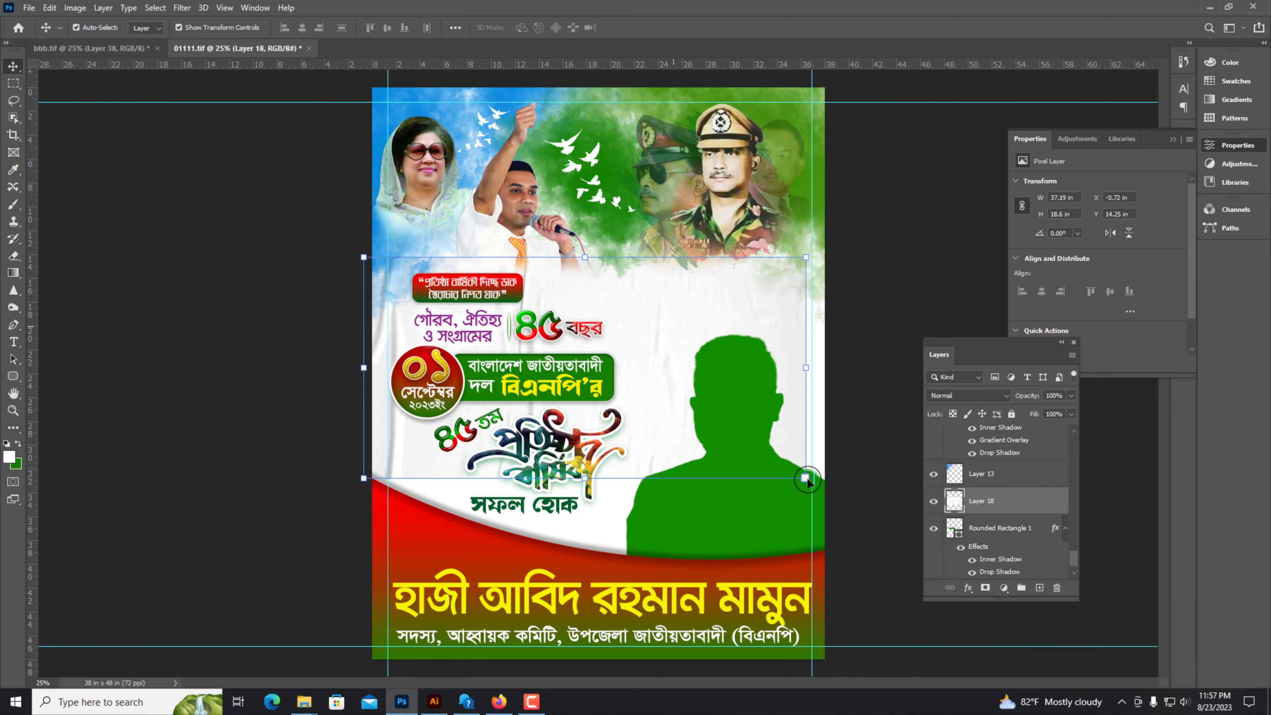
# Step: Enlarge the paper texture to about 52.22 by 26.11 in and send it behind the green rounded box
pyautogui.moveTo(807, 479); pyautogui.dragTo(911, 576)
pyautogui.press('Return')
pyautogui.hotkey('ctrl', '[')
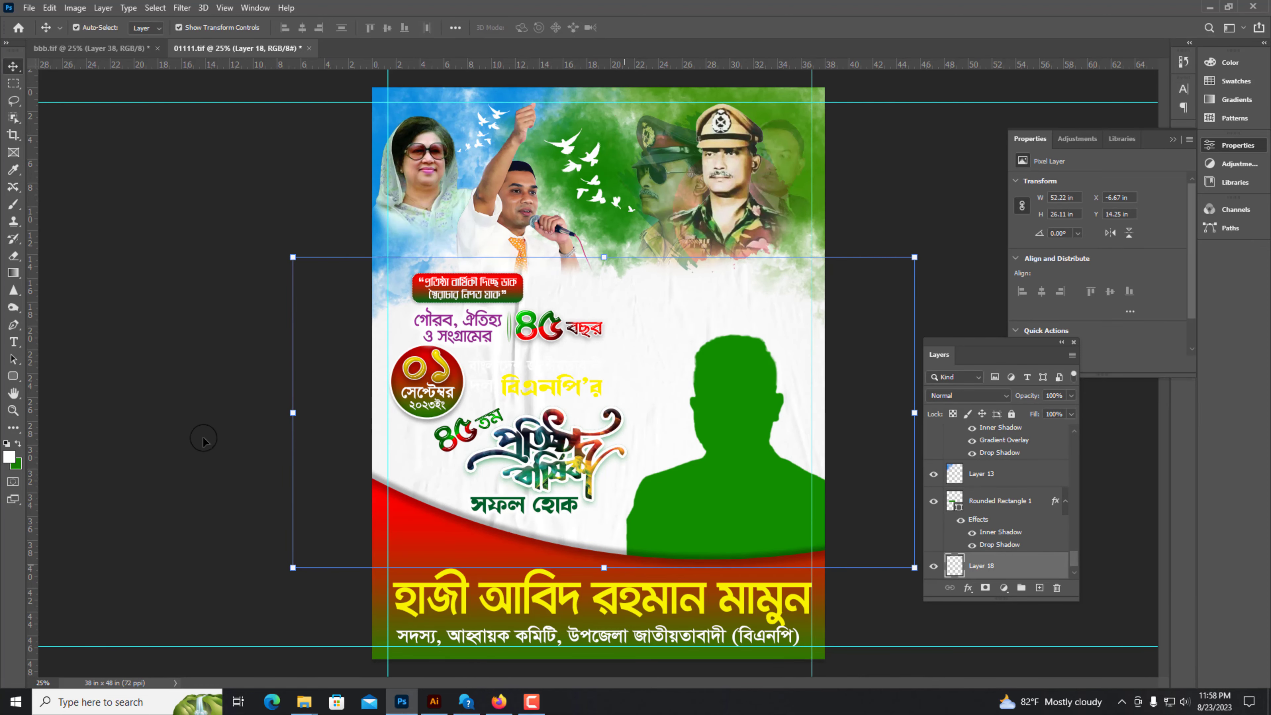
# Step: Turn off the Gradient Overlay of the 01 on the date badge and fill the number white
pyautogui.hotkey('ctrl', '+')
pyautogui.hotkey('ctrl', '+')
pyautogui.click(255, 361)
pyautogui.hotkey('ctrl', '+')
pyautogui.moveTo(255, 366); pyautogui.dragTo(508, 387)
pyautogui.hotkey('ctrl', '+')
pyautogui.rightClick(976, 439)
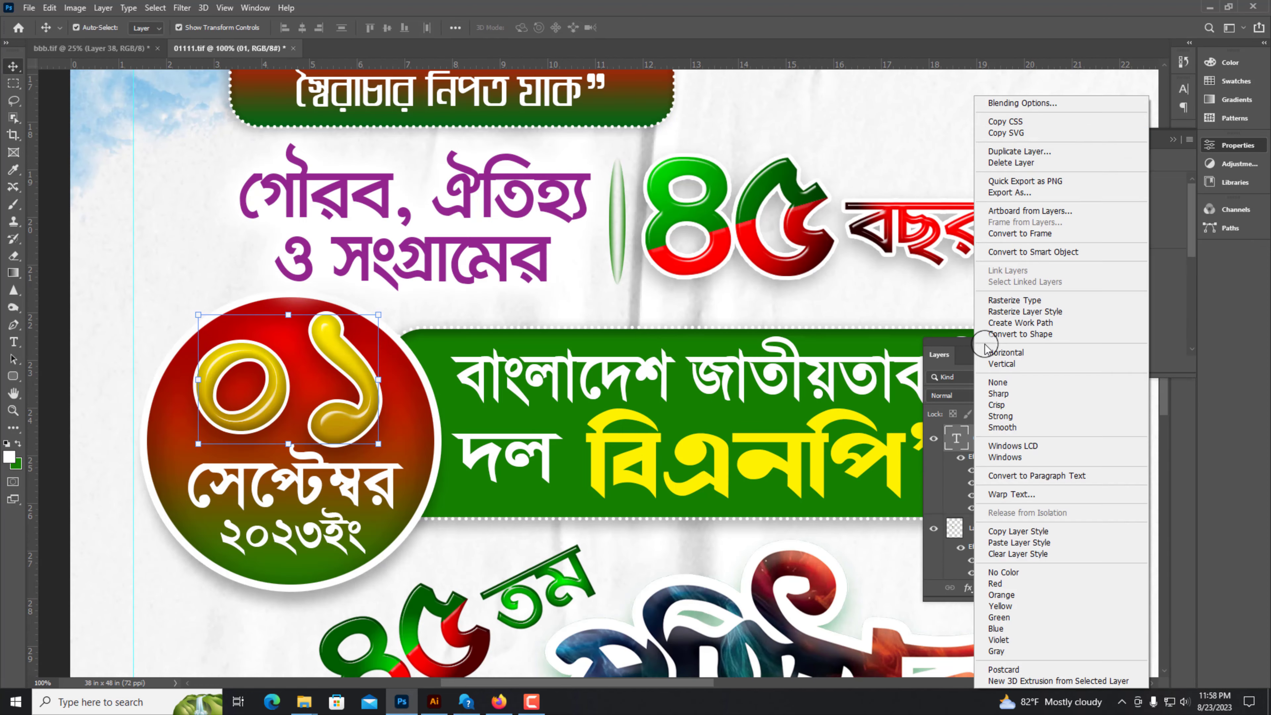
pyautogui.click(1006, 102)
pyautogui.click(731, 553)
pyautogui.press('Return')
pyautogui.press('x')
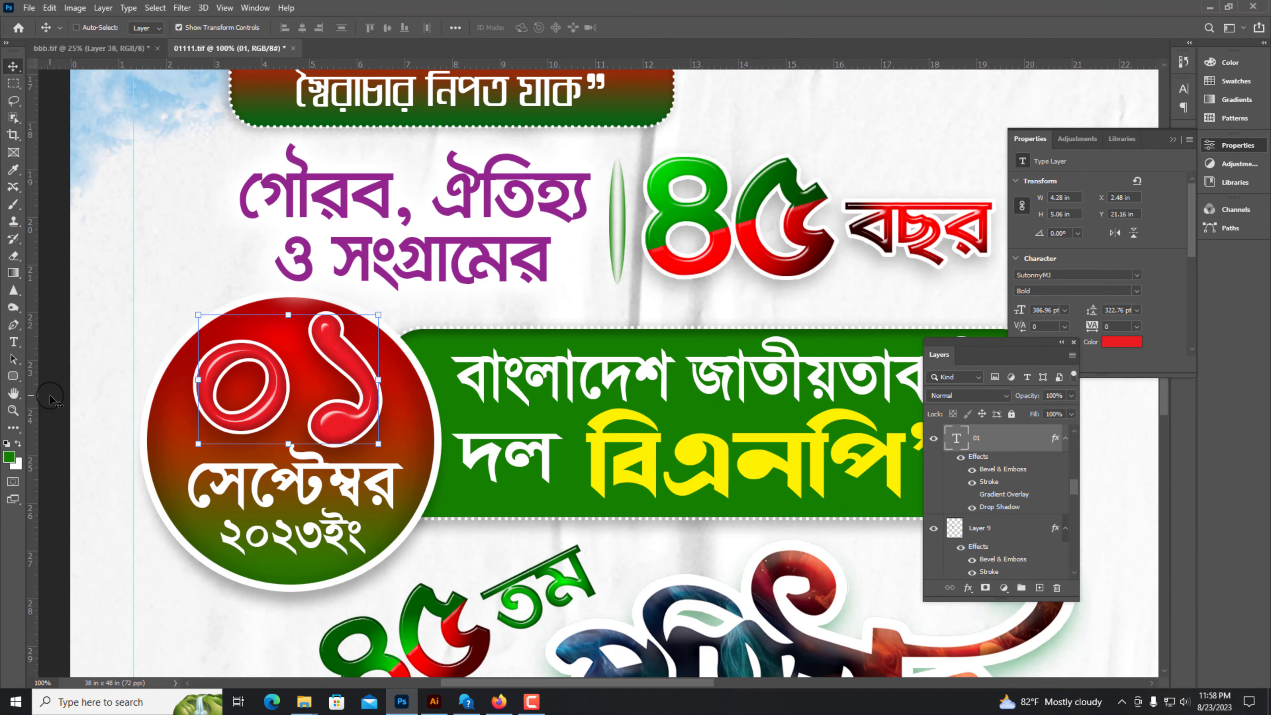
pyautogui.hotkey('ctrl', 'BackSpace')
# Step: Reduce the Bevel & Emboss depth of the date badge's 01
pyautogui.rightClick(945, 471)
pyautogui.click(1006, 103)
pyautogui.click(771, 425)
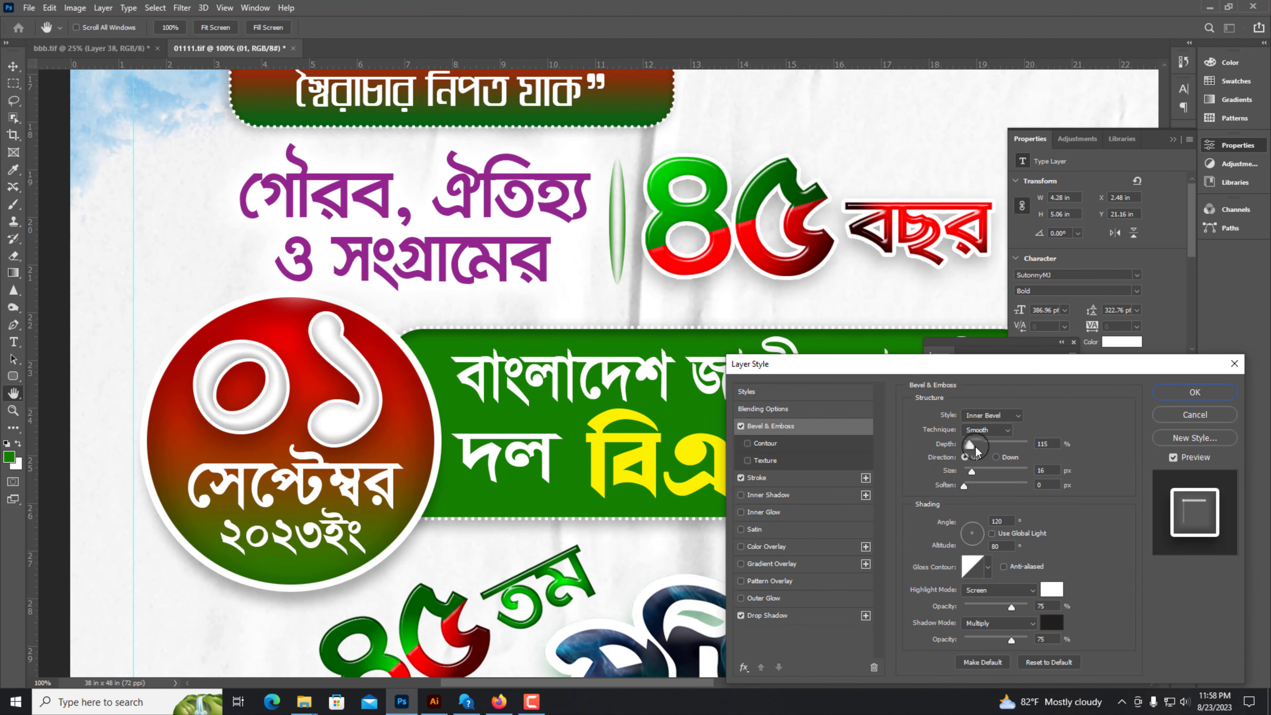
pyautogui.moveTo(971, 445); pyautogui.dragTo(966, 445)
pyautogui.press('Return')
pyautogui.hotkey('ctrl', '-')
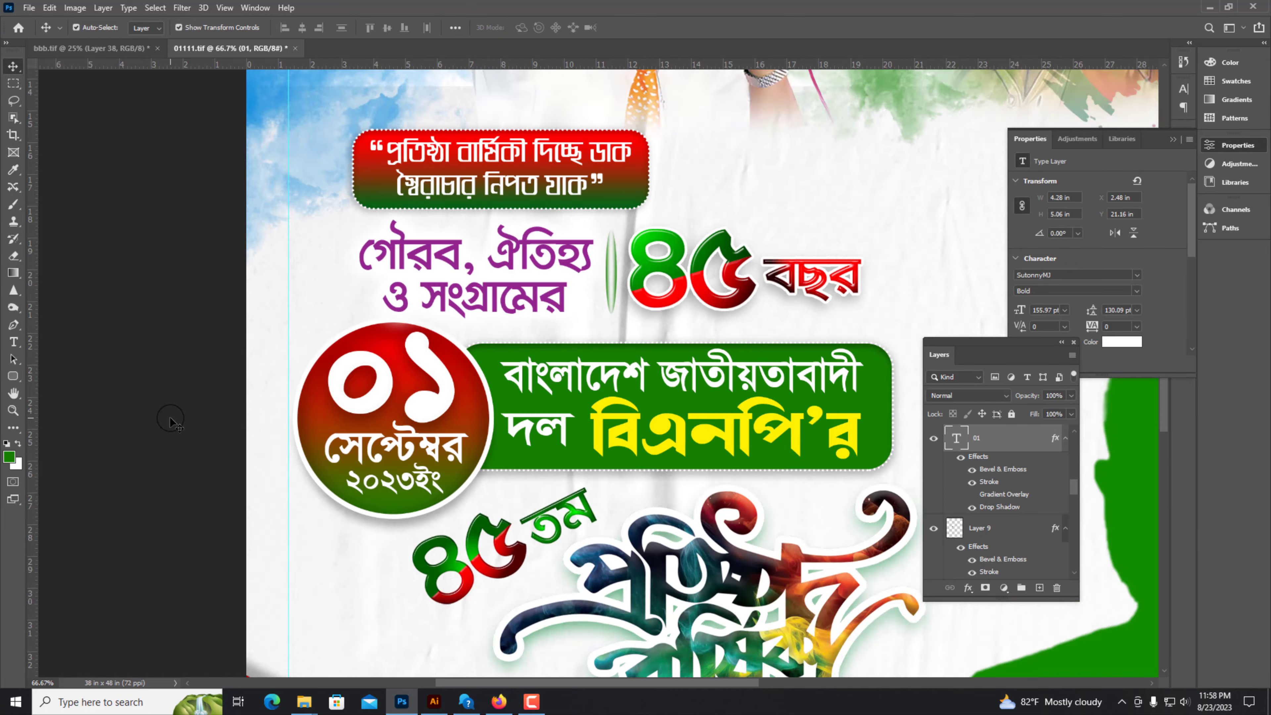
# Step: Re-enable the Gradient Overlay on the date badge's 01 and change its dark gold stop to bright yellow
pyautogui.click(170, 420)
pyautogui.hotkey('ctrl', '+')
pyautogui.hotkey('ctrl', '+')
pyautogui.moveTo(170, 390); pyautogui.dragTo(551, 437)
pyautogui.click(395, 482)
pyautogui.doubleClick(1003, 493)
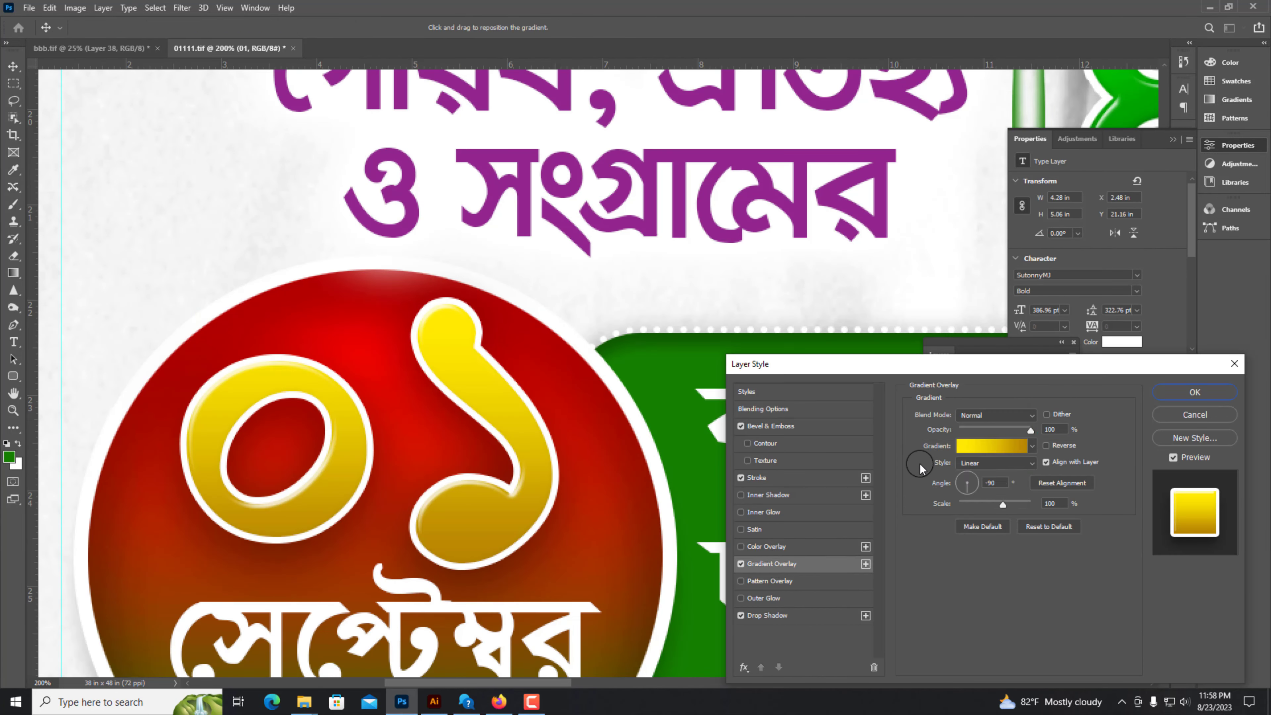
pyautogui.click(980, 449)
pyautogui.doubleClick(987, 536)
pyautogui.click(739, 344)
pyautogui.click(921, 486)
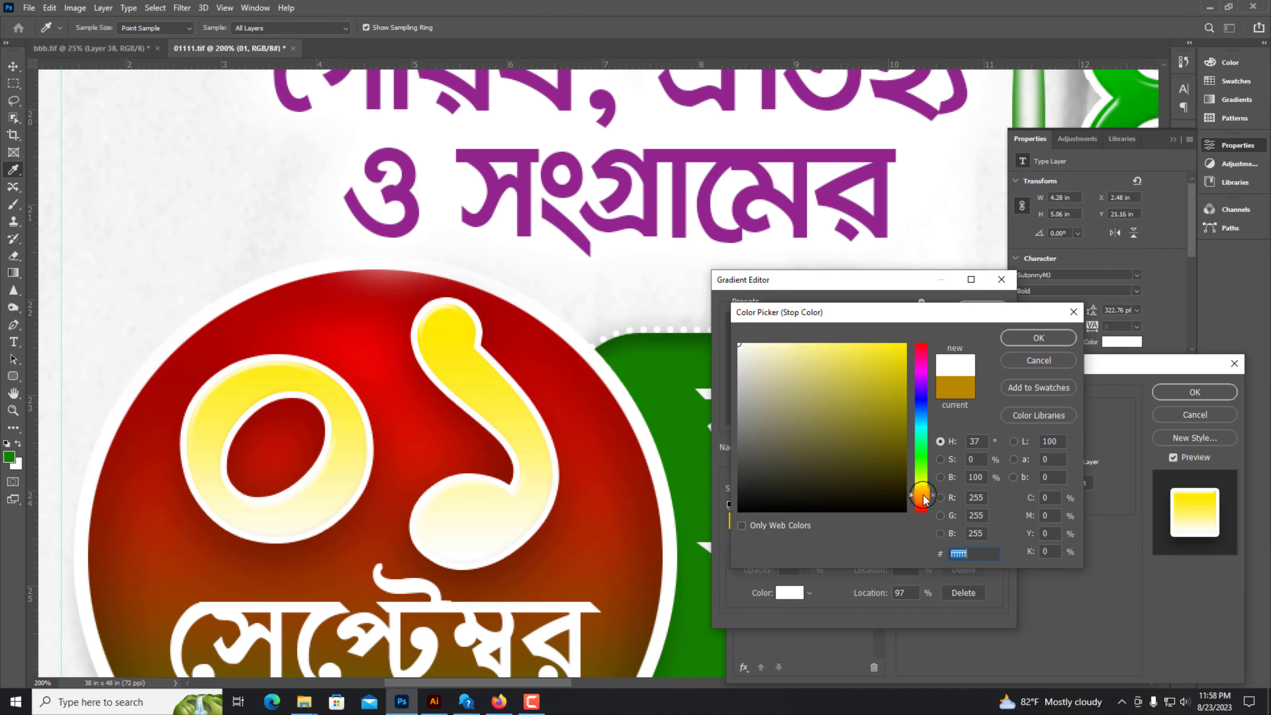
pyautogui.click(922, 495)
pyautogui.write('1')
pyautogui.moveTo(1050, 534); pyautogui.dragTo(1015, 504)
pyautogui.write('00')
pyautogui.click(1038, 338)
# Step: Change the upper stop of the date number's gradient to orange and apply the layer style
pyautogui.click(757, 534)
pyautogui.click(787, 596)
pyautogui.write('30')
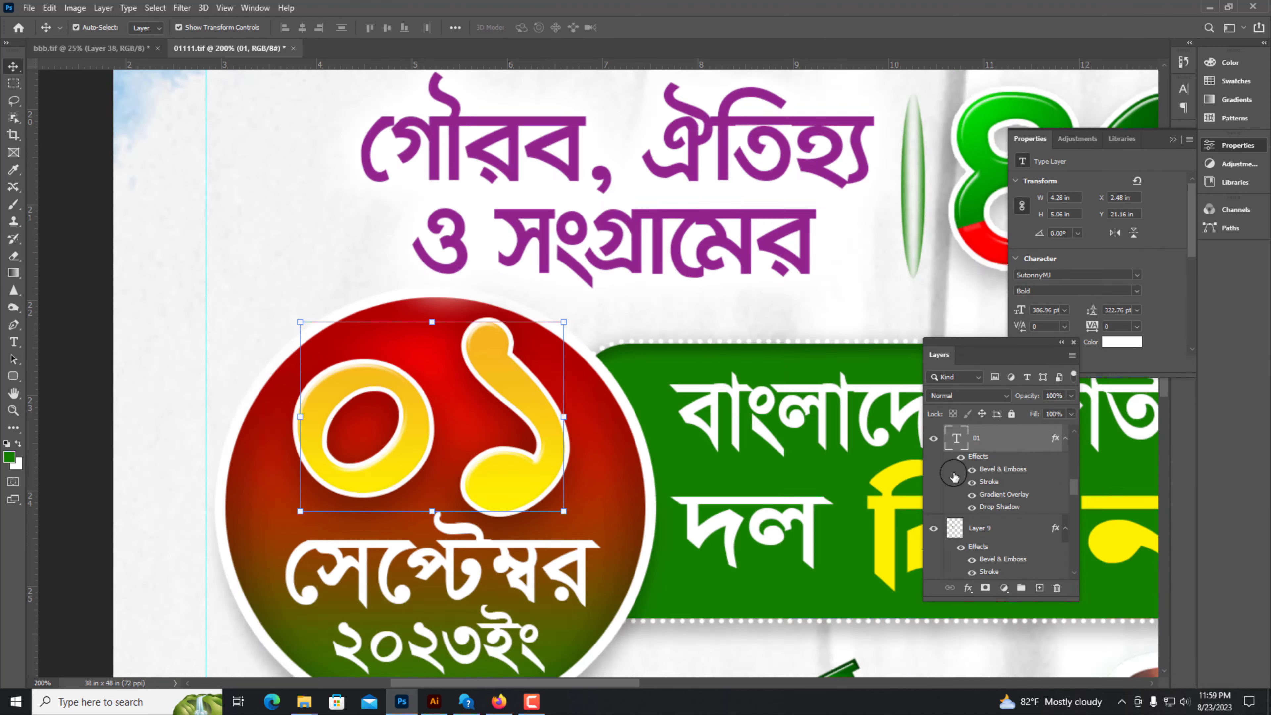
# Step: Enlarge the paper texture further beyond the poster's side edge
pyautogui.hotkey('ctrl', '-')
pyautogui.hotkey('ctrl', '-')
pyautogui.hotkey('ctrl', '-')
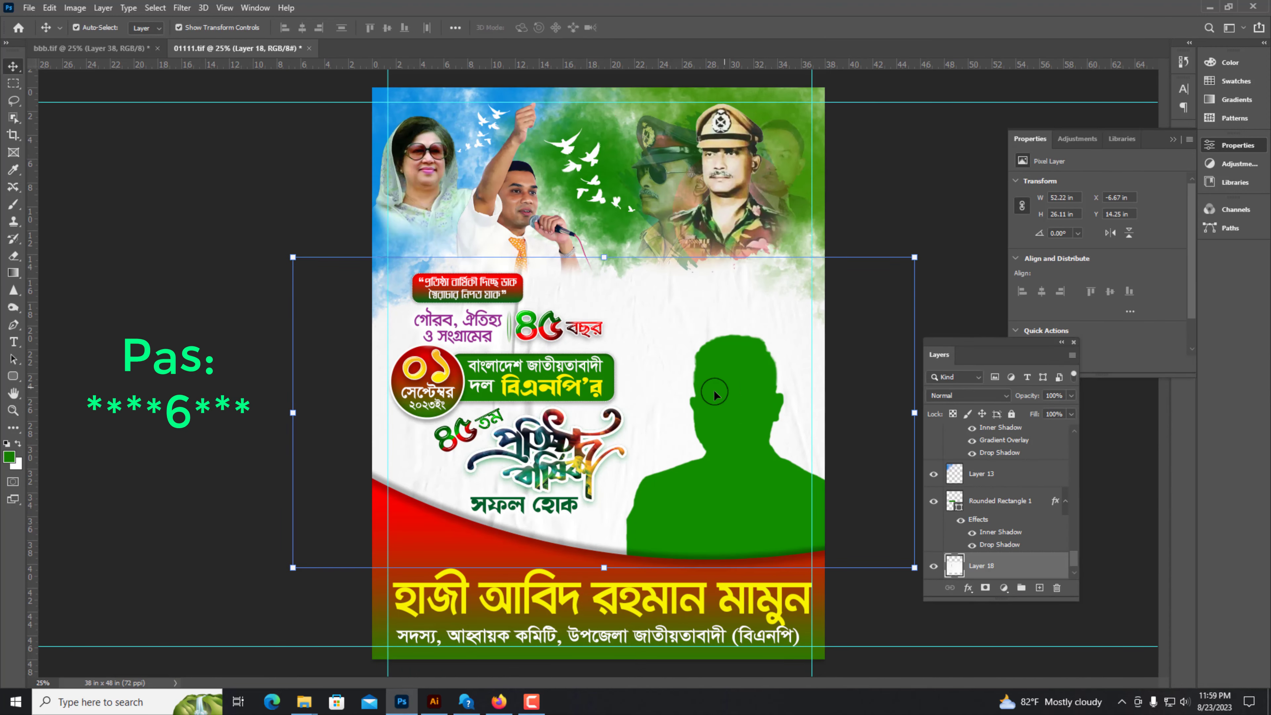
pyautogui.moveTo(914, 412); pyautogui.dragTo(991, 413)
pyautogui.hotkey('ctrl', '+')
pyautogui.hotkey('ctrl', '+')
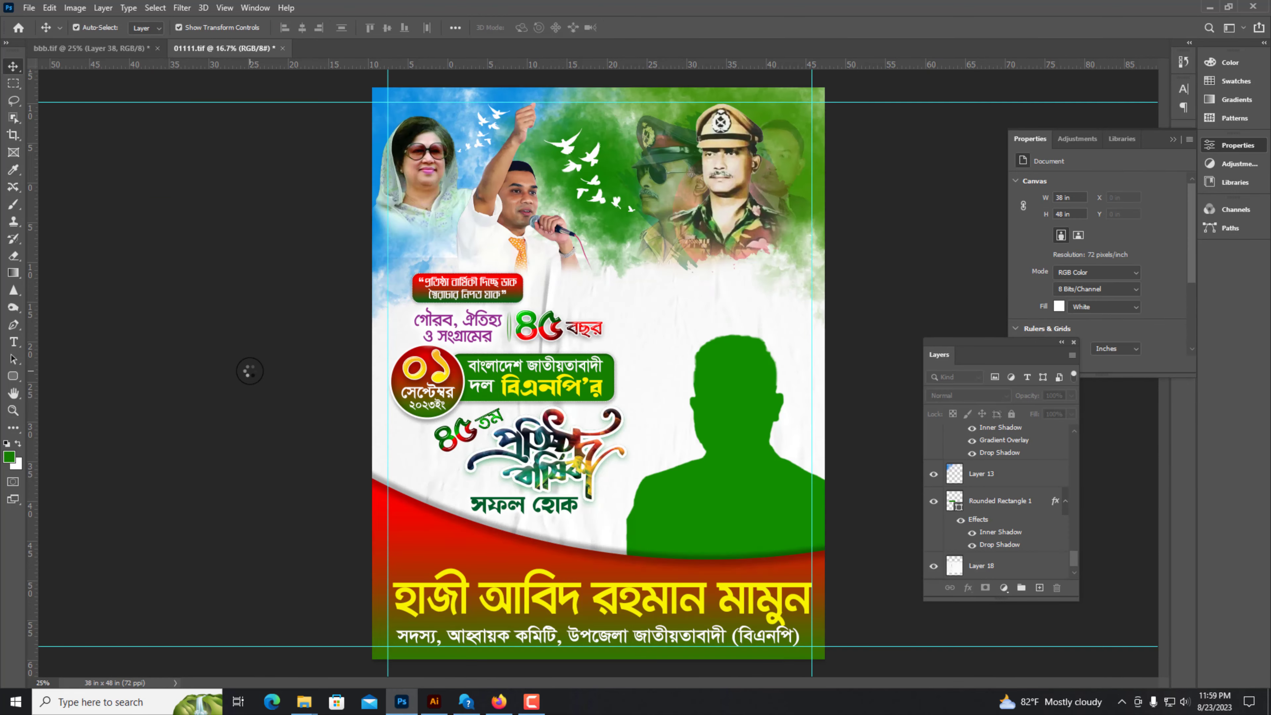
# Step: Select the anniversary lettering together with the text lines around it and nudge them slightly down
pyautogui.click(369, 472)
pyautogui.scroll(-2, 428, 369)
pyautogui.hscroll(-1, 428, 369)
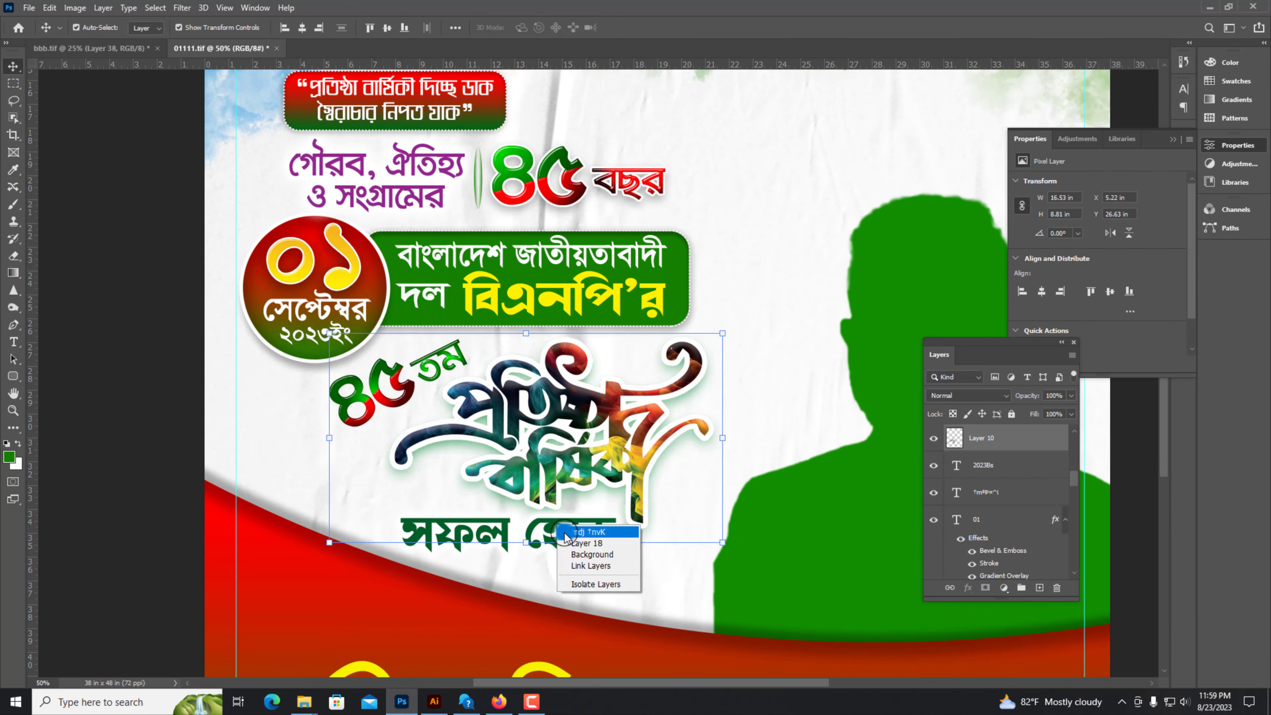
pyautogui.press('Escape')
pyautogui.hotkey('ctrl', '-')
# Step: Switch to bbb.tif and undo its last four edits
pyautogui.hotkey('ctrl', 'Tab')
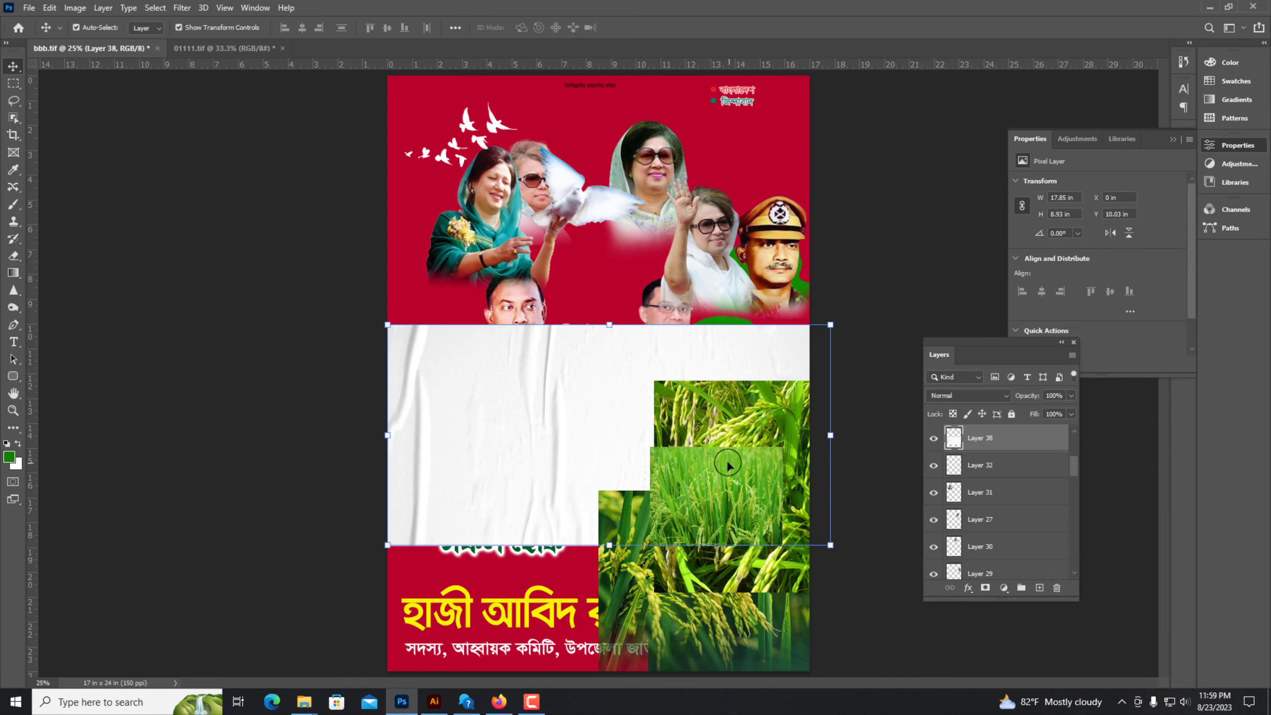
pyautogui.hotkey('ctrl', 'z')
pyautogui.hotkey('ctrl', 'z')
pyautogui.hotkey('ctrl', 'z')
pyautogui.hotkey('ctrl', 'z')
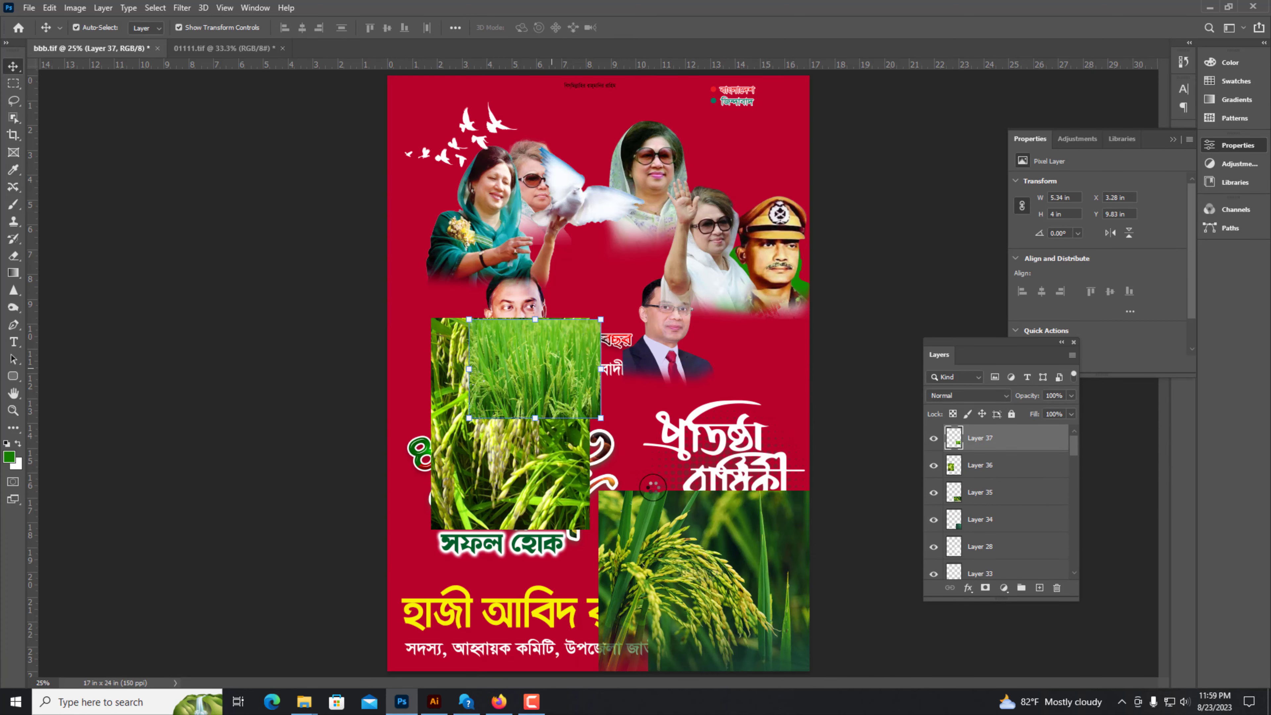
# Step: Copy the halftone dot layer from bbb.tif into 01111.tif over the date badge and scale it to about 57%
pyautogui.click(736, 375)
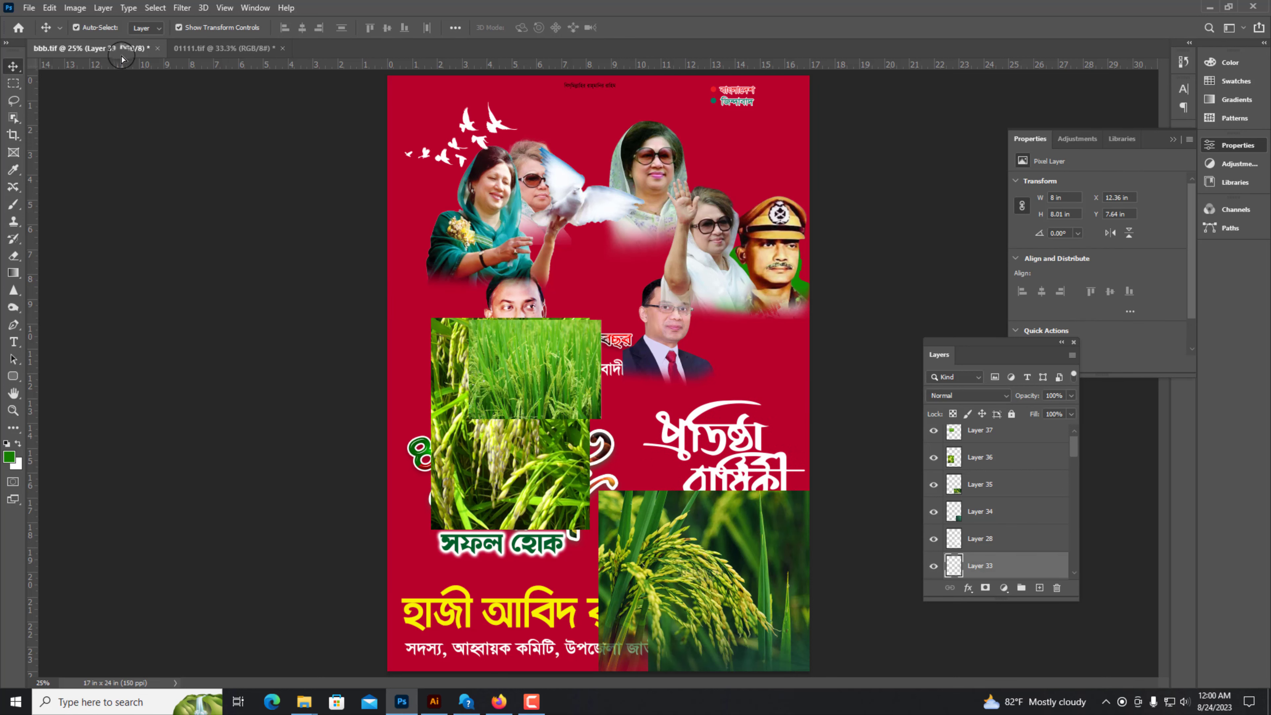
pyautogui.click(200, 48)
pyautogui.click(358, 382)
pyautogui.hotkey('ctrl', '+')
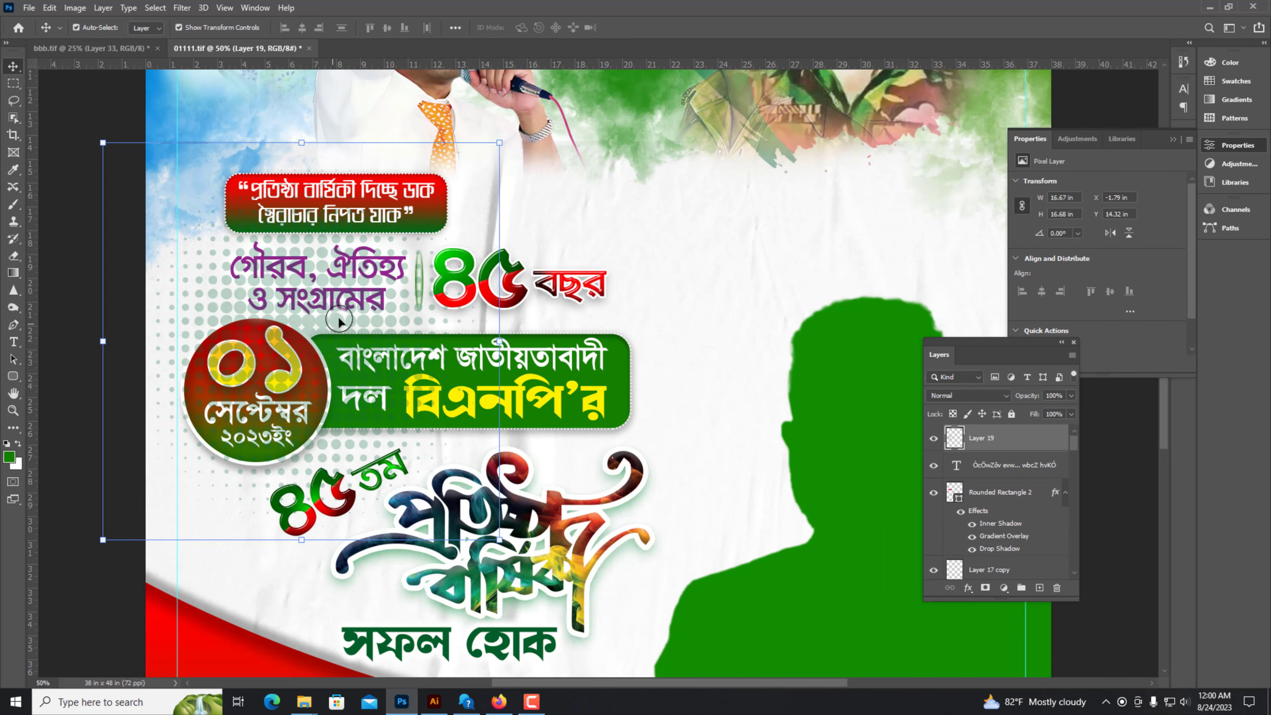
pyautogui.moveTo(499, 145); pyautogui.dragTo(381, 267)
pyautogui.moveTo(242, 541); pyautogui.dragTo(241, 511)
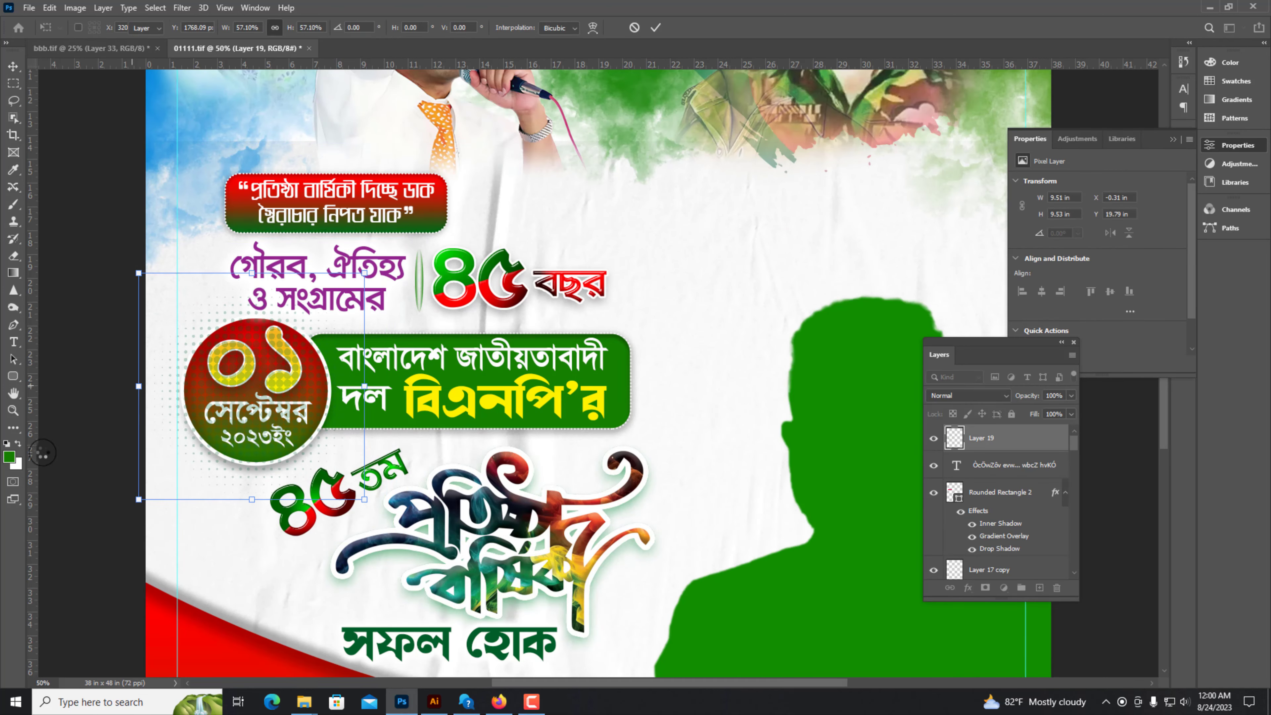
# Step: Apply the resize and move the halftone dots behind the date badge, directly above the paper texture layer
pyautogui.hotkey('ctrl', '+')
pyautogui.hotkey('ctrl', '+')
pyautogui.moveTo(68, 447); pyautogui.dragTo(421, 461)
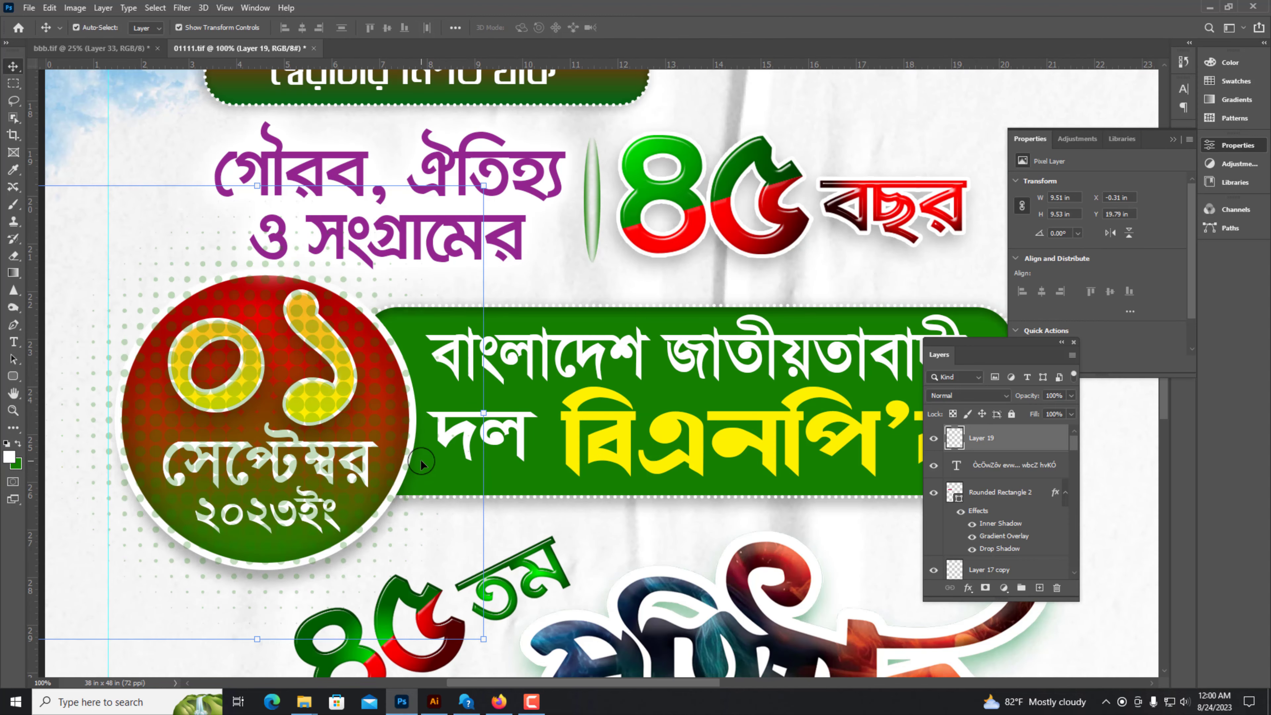
pyautogui.hotkey('ctrl', 'shift', '[')
pyautogui.hotkey('ctrl', ']')
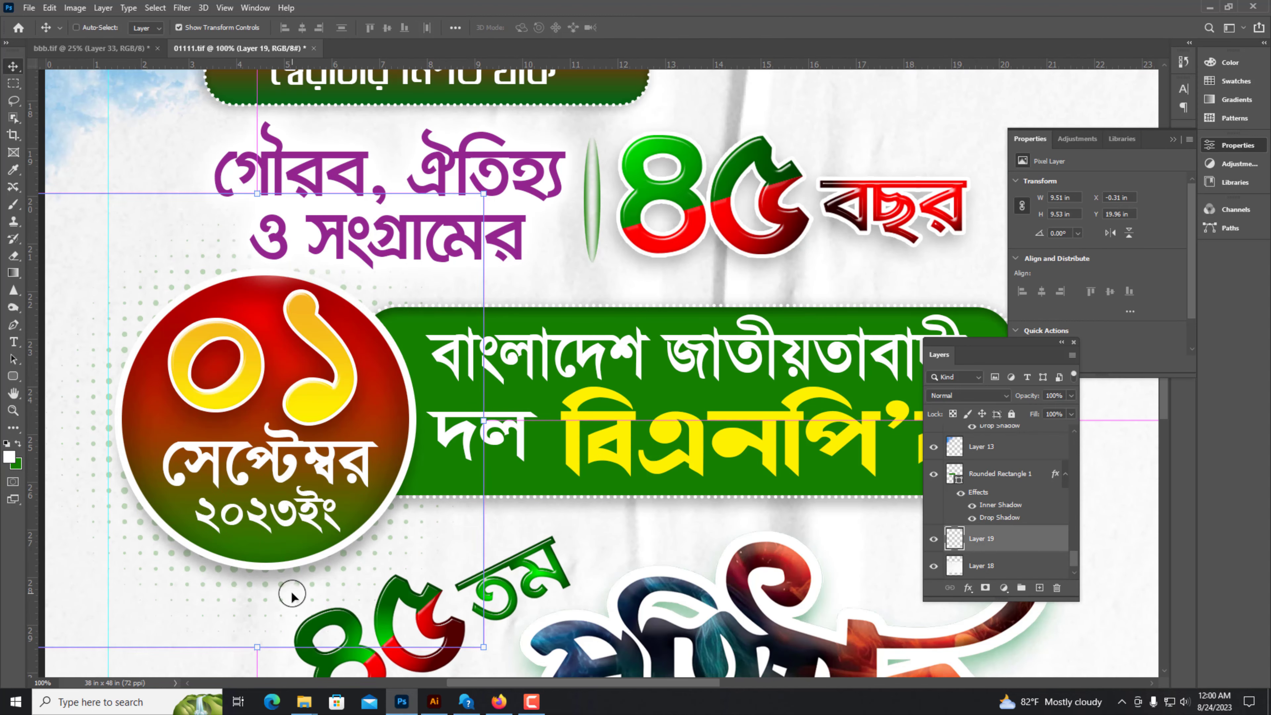
# Step: Duplicate the halftone dots and offset the copy slightly down and sideways to densify the pattern around the badge
pyautogui.hotkey('ctrl', 'b')
pyautogui.press('Return')
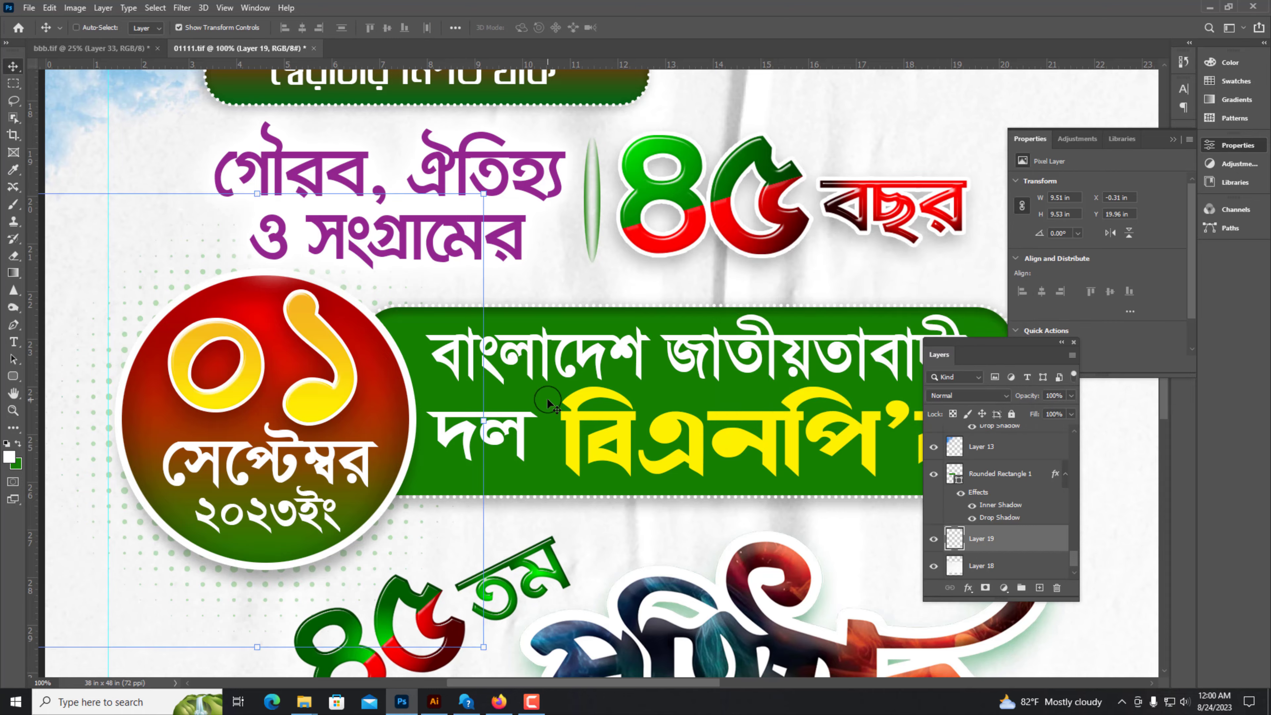
pyautogui.scroll(-3, 238, 463)
pyautogui.scroll(2, 237, 463)
pyautogui.hotkey('ctrl', '+')
pyautogui.moveTo(380, 506); pyautogui.dragTo(398, 519)
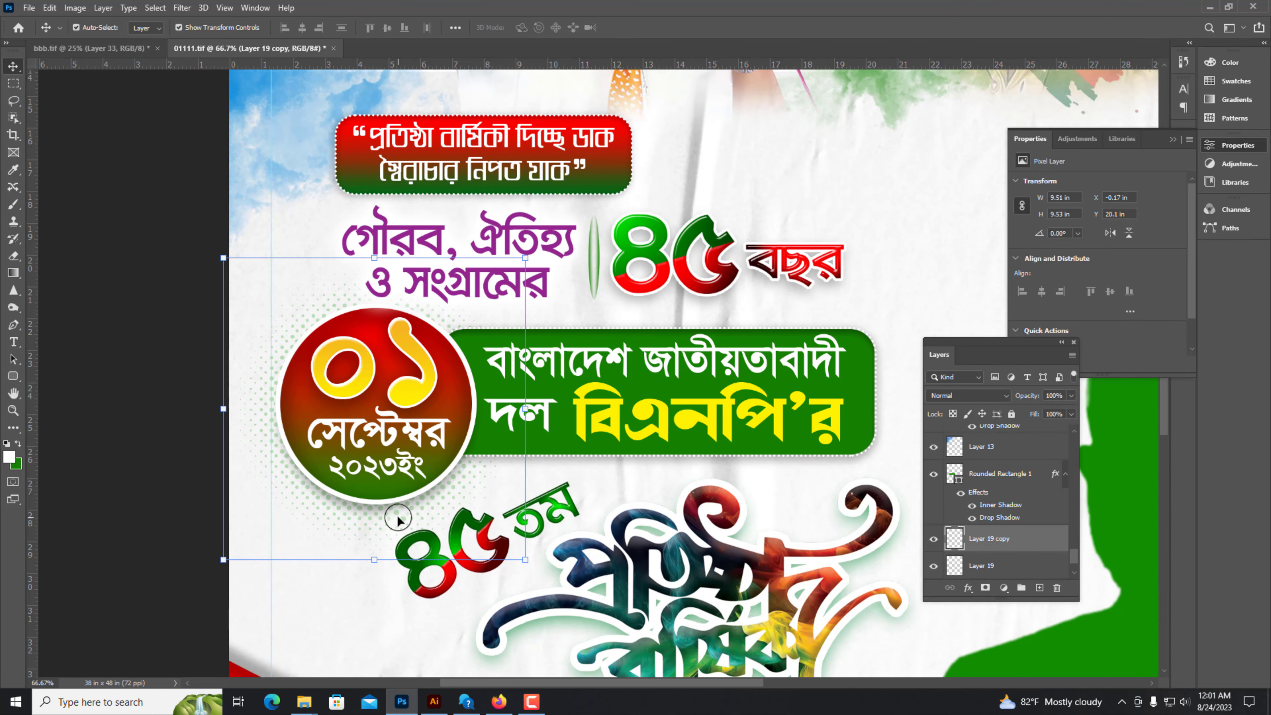
# Step: Select the paper texture layer and trim its overhang to the canvas bounds
pyautogui.scroll(-4, 398, 520)
pyautogui.click(679, 370)
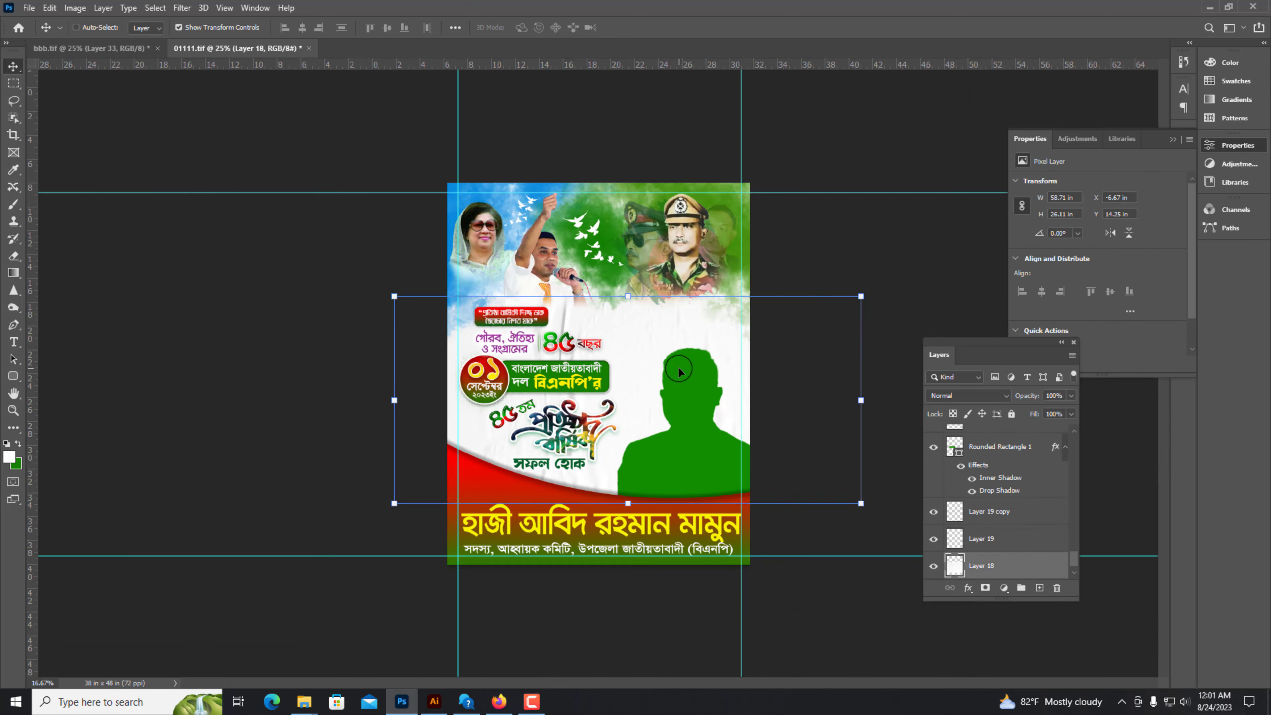
pyautogui.hotkey('ctrl', 'a')
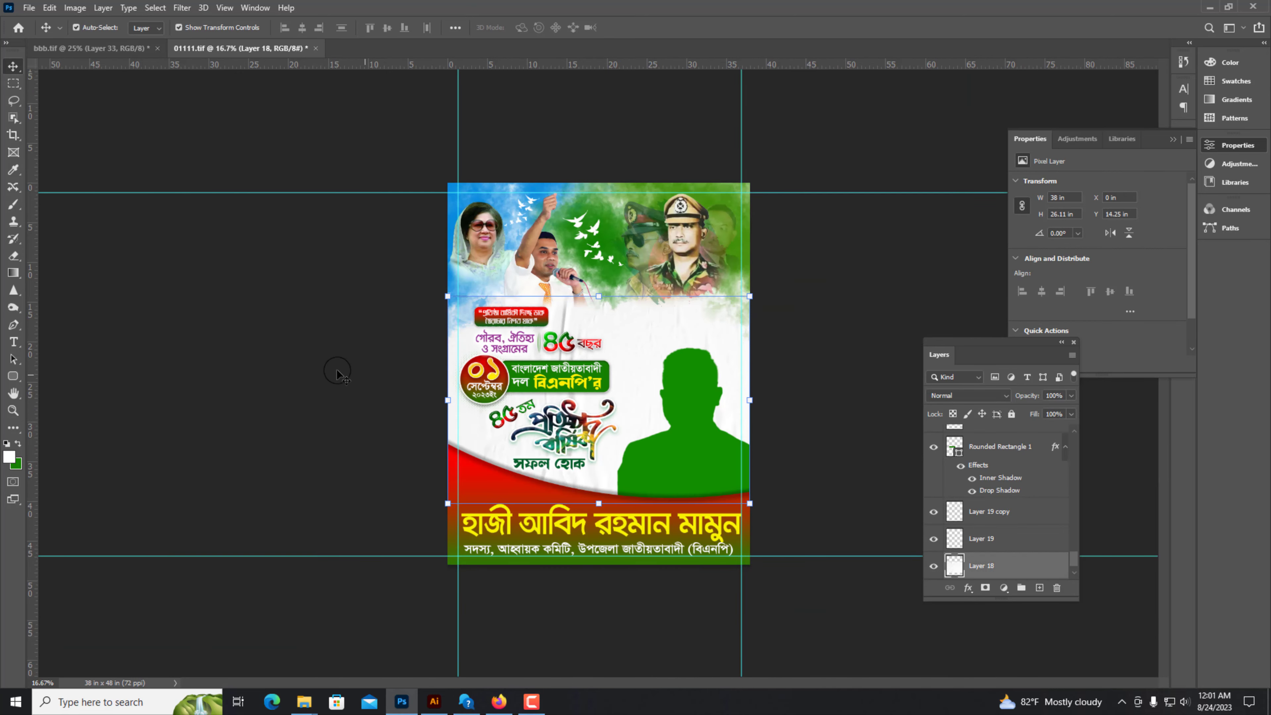
# Step: Copy the small Bismillah text line from bbb.tif to the top of 01111.tif and recolor it white
pyautogui.hotkey('ctrl', '+')
pyautogui.hotkey('ctrl', '+')
pyautogui.hotkey('ctrl', 'Tab')
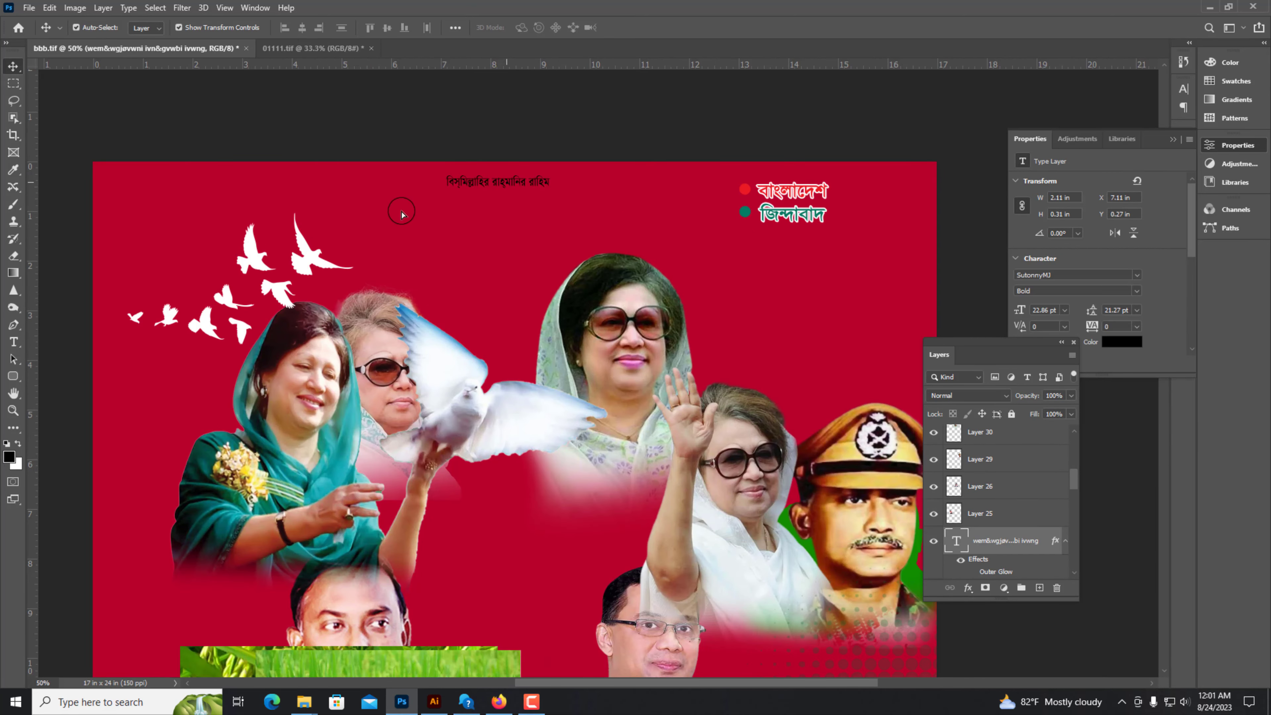
pyautogui.moveTo(416, 217); pyautogui.dragTo(651, 417)
pyautogui.hotkey('ctrl', '+')
pyautogui.hotkey('ctrl', '+')
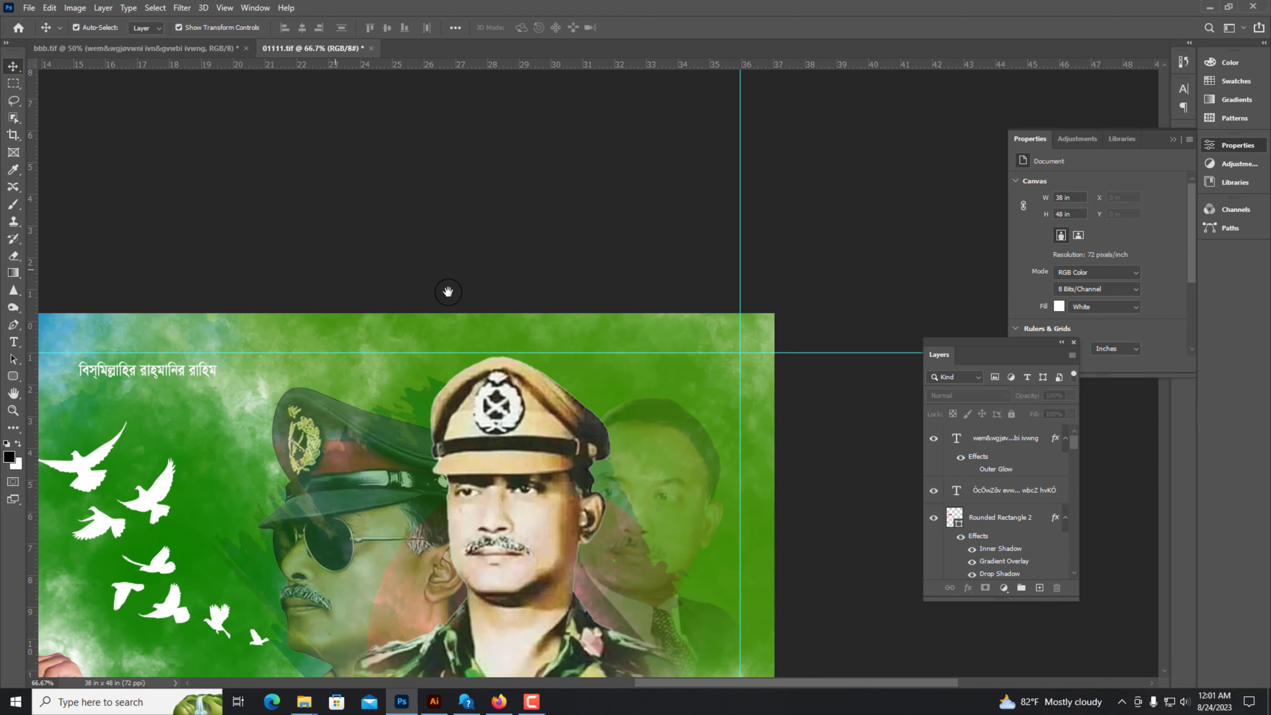
# Step: Copy the two-line Bangladesh Zindabad slogan with its colored dots into the upper corner of 01111.tif and scale it down slightly
pyautogui.hotkey('ctrl', 'Tab')
pyautogui.hotkey('ctrl', '+')
pyautogui.hotkey('ctrl', '+')
pyautogui.rightClick(447, 451)
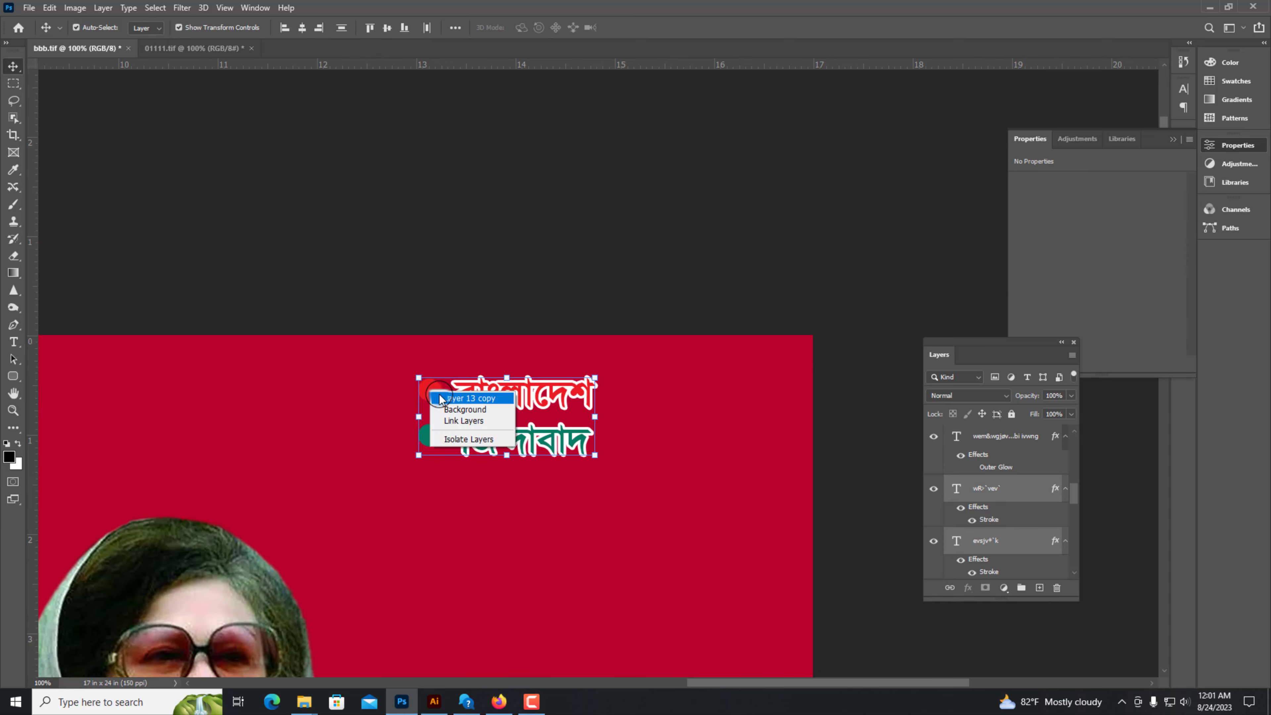
pyautogui.click(453, 400)
pyautogui.moveTo(453, 401); pyautogui.dragTo(592, 272)
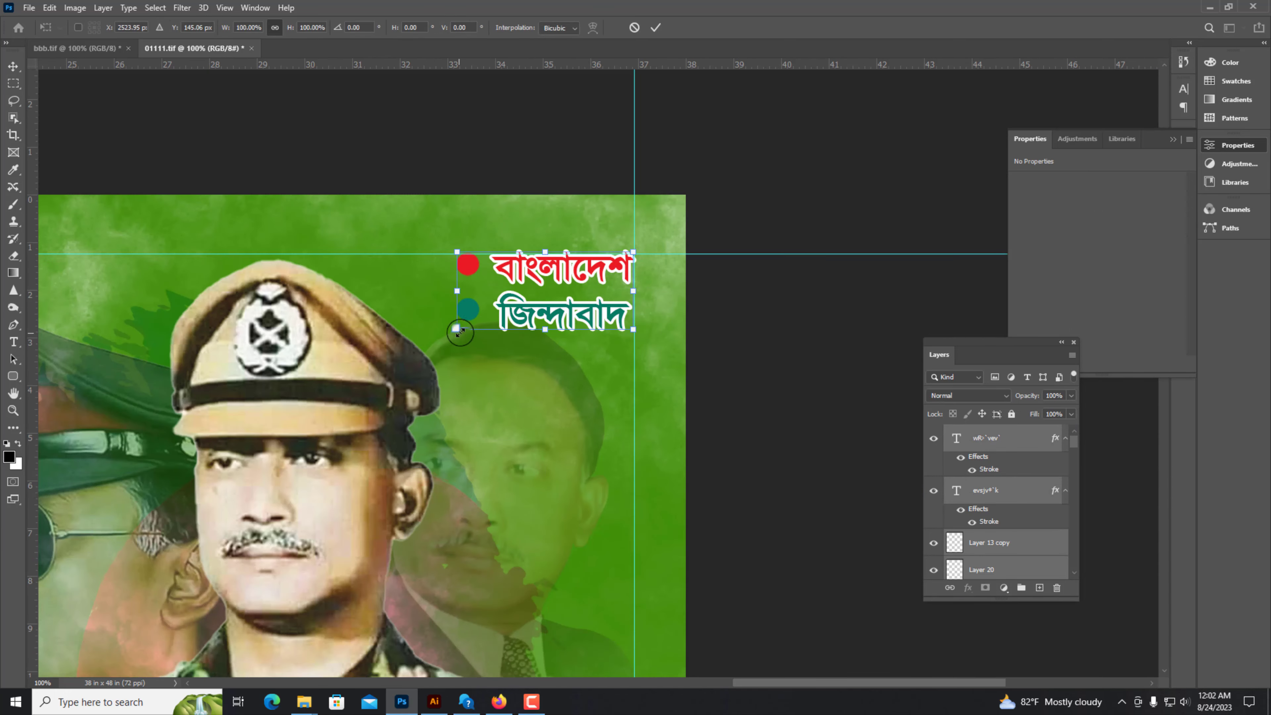
pyautogui.moveTo(481, 323); pyautogui.dragTo(487, 301)
pyautogui.press('Return')
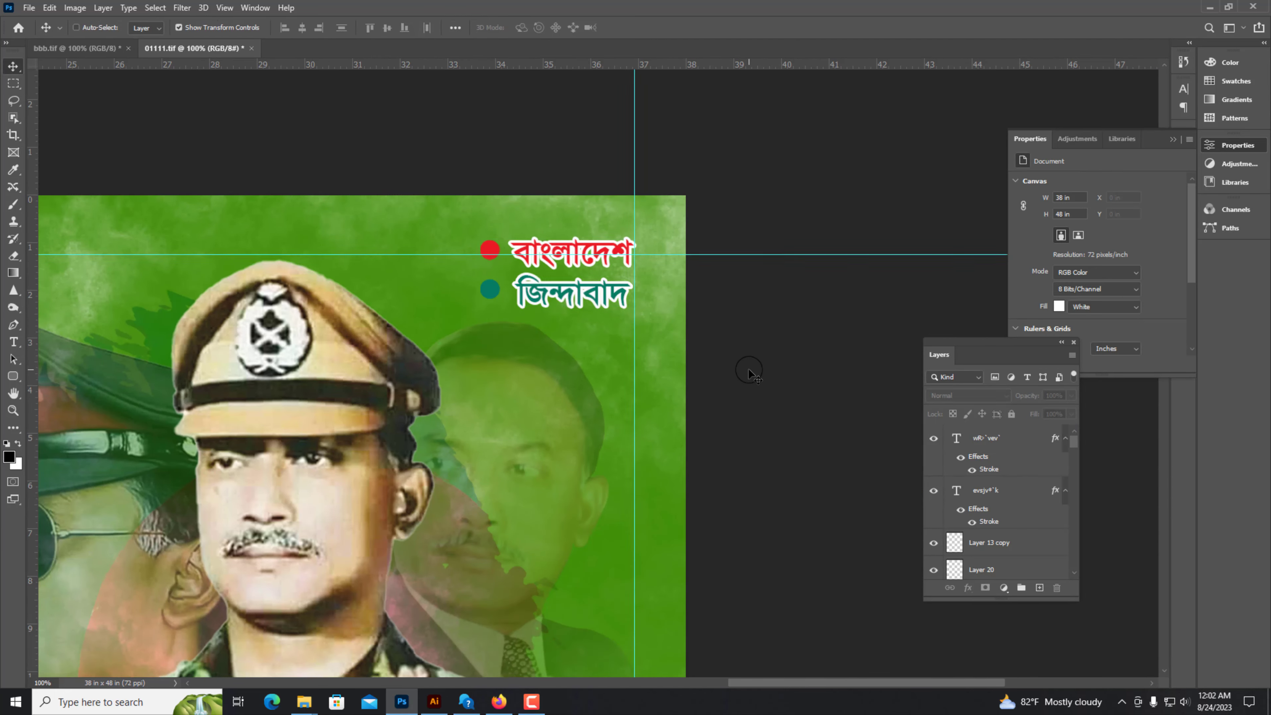
# Step: Add a new layer directly above the Background and set the background color to light green
pyautogui.hotkey('ctrl', '0')
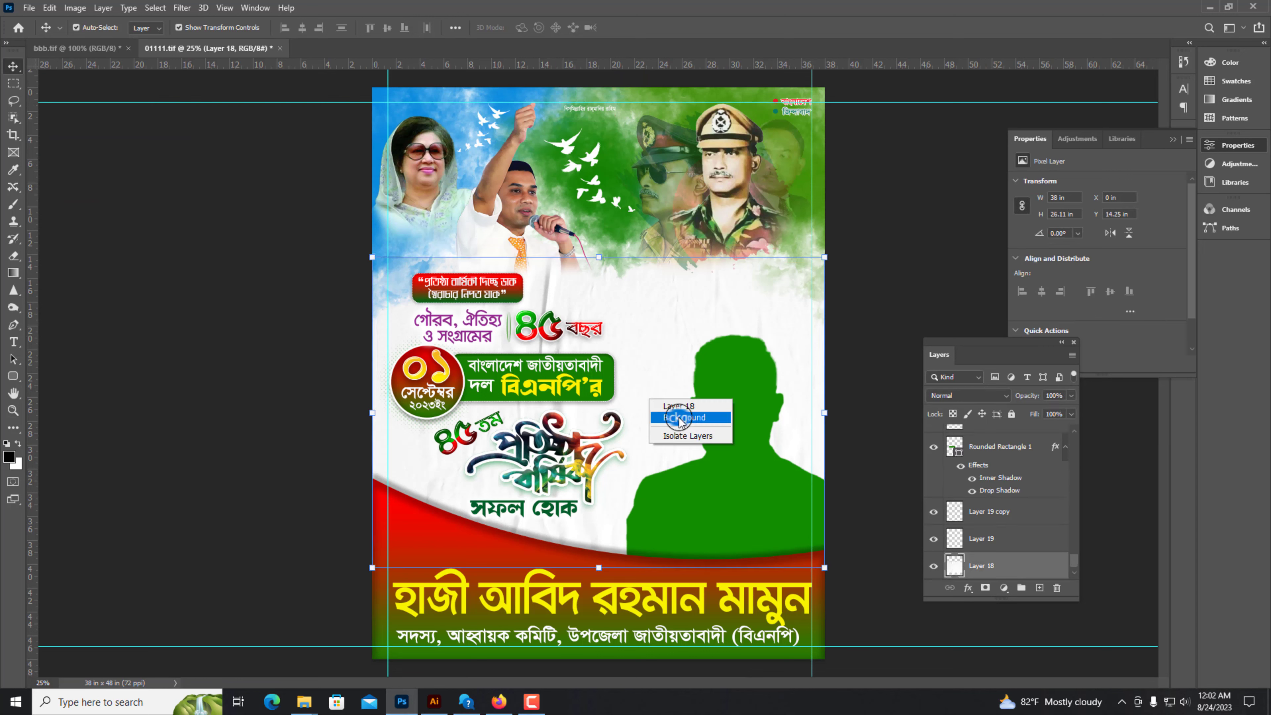
pyautogui.click(680, 420)
pyautogui.click(1039, 588)
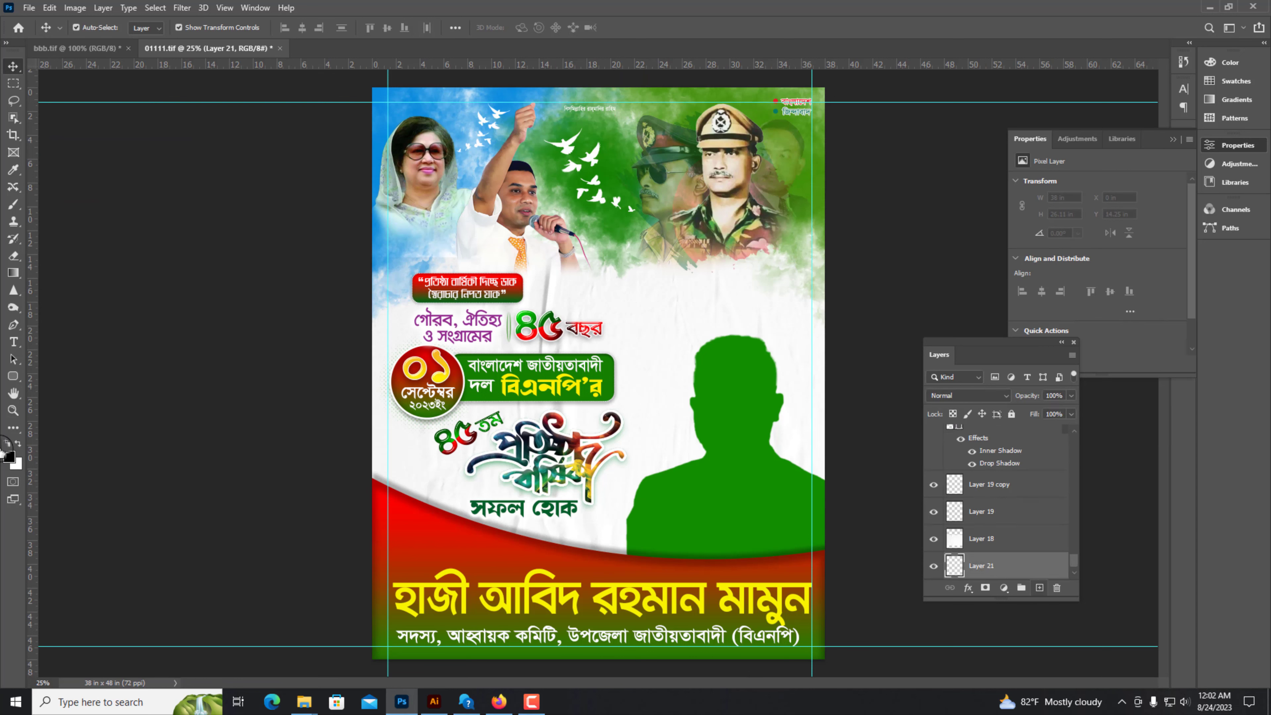
pyautogui.click(18, 466)
pyautogui.click(715, 373)
pyautogui.press('Return')
# Step: Try painting a large patch over the poster's lower part, filling it light green and placing it behind the lettering
pyautogui.press('b')
pyautogui.press('v')
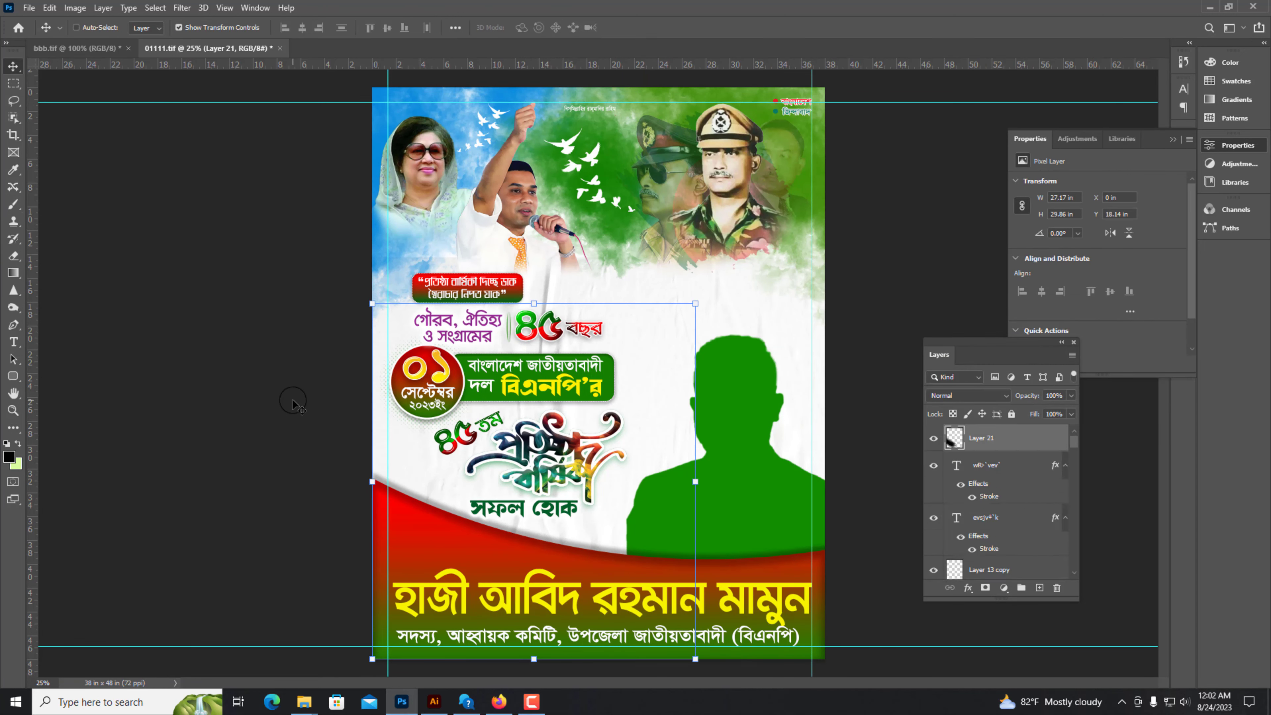
pyautogui.hotkey('ctrl', ']')
pyautogui.hotkey('ctrl', 'shift', 'BackSpace')
pyautogui.hotkey('ctrl', ']')
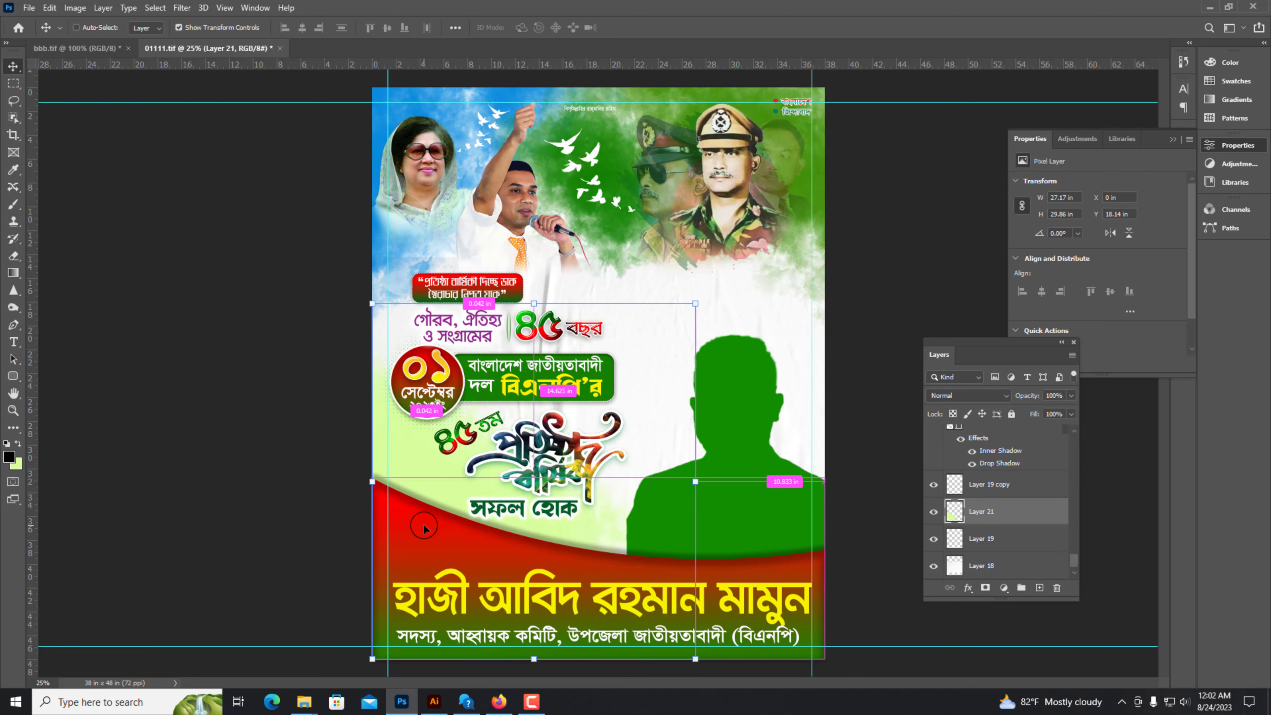
# Step: Try different blend modes on the light green patch, then remove the painted patch
pyautogui.click(968, 395)
pyautogui.click(283, 488)
pyautogui.click(969, 395)
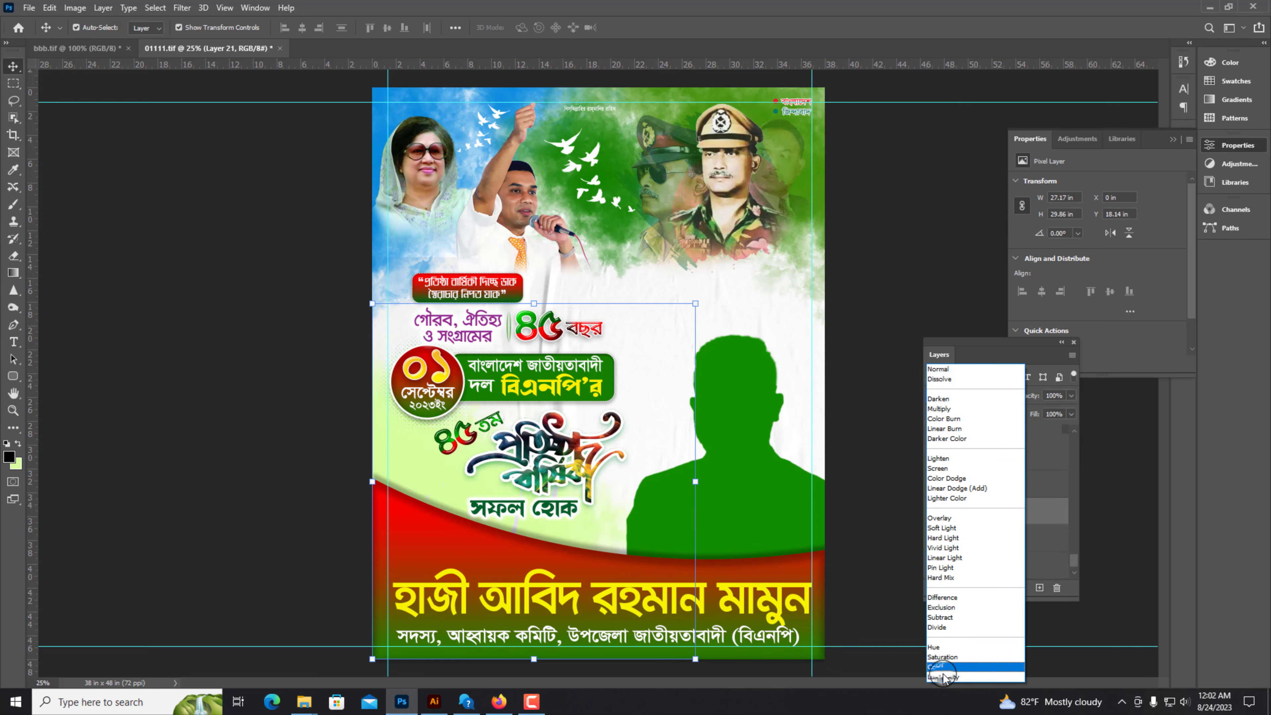
pyautogui.click(957, 663)
pyautogui.click(968, 395)
pyautogui.click(951, 378)
pyautogui.hotkey('ctrl', '+')
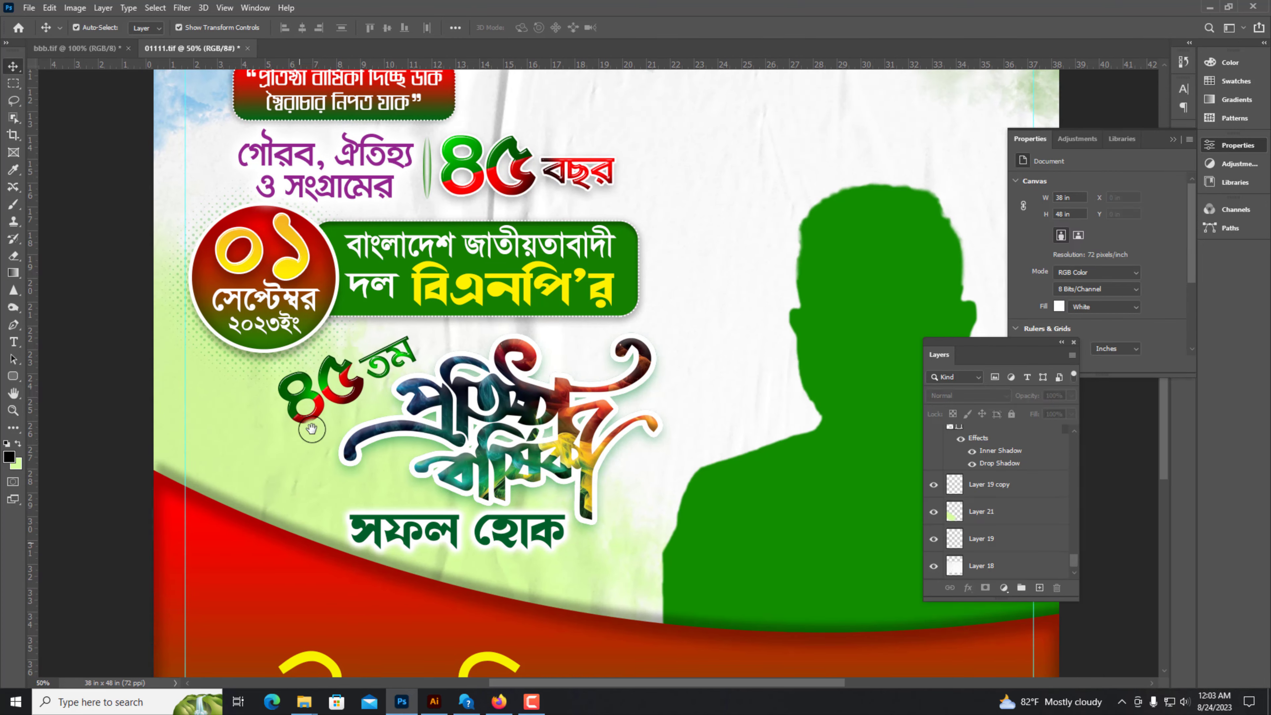
pyautogui.hotkey('ctrl', '-')
pyautogui.press('Delete')
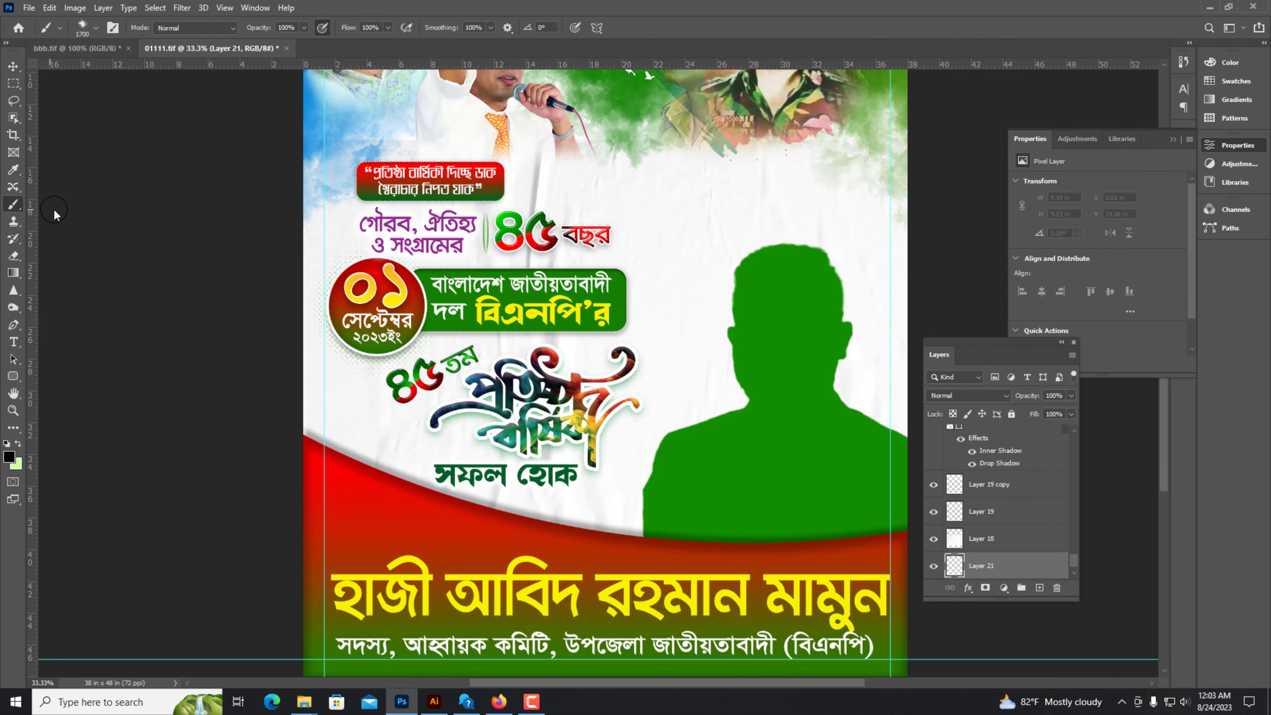
# Step: Choose a soft brush from General Brushes and paint a large soft patch across the poster's lower part
pyautogui.rightClick(503, 280)
pyautogui.scroll(-2, 531, 432)
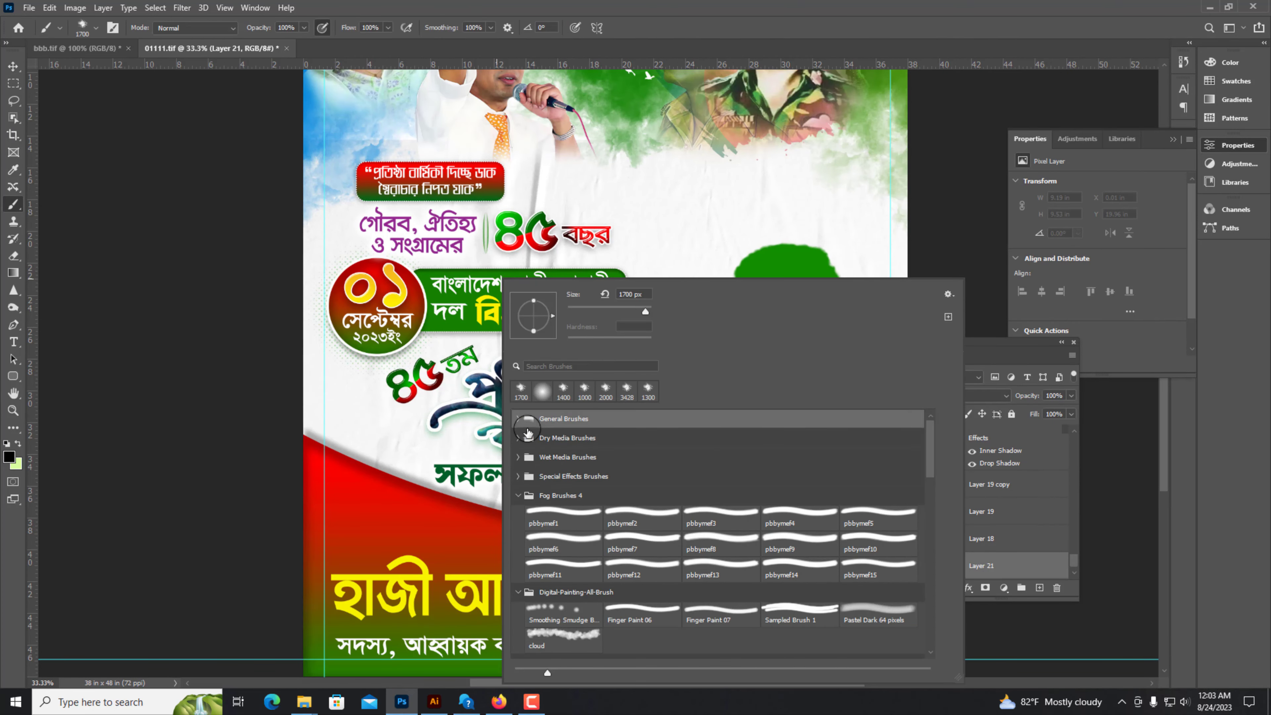
pyautogui.scroll(2, 531, 431)
pyautogui.doubleClick(551, 436)
pyautogui.hotkey('ctrl', 'shift', ']')
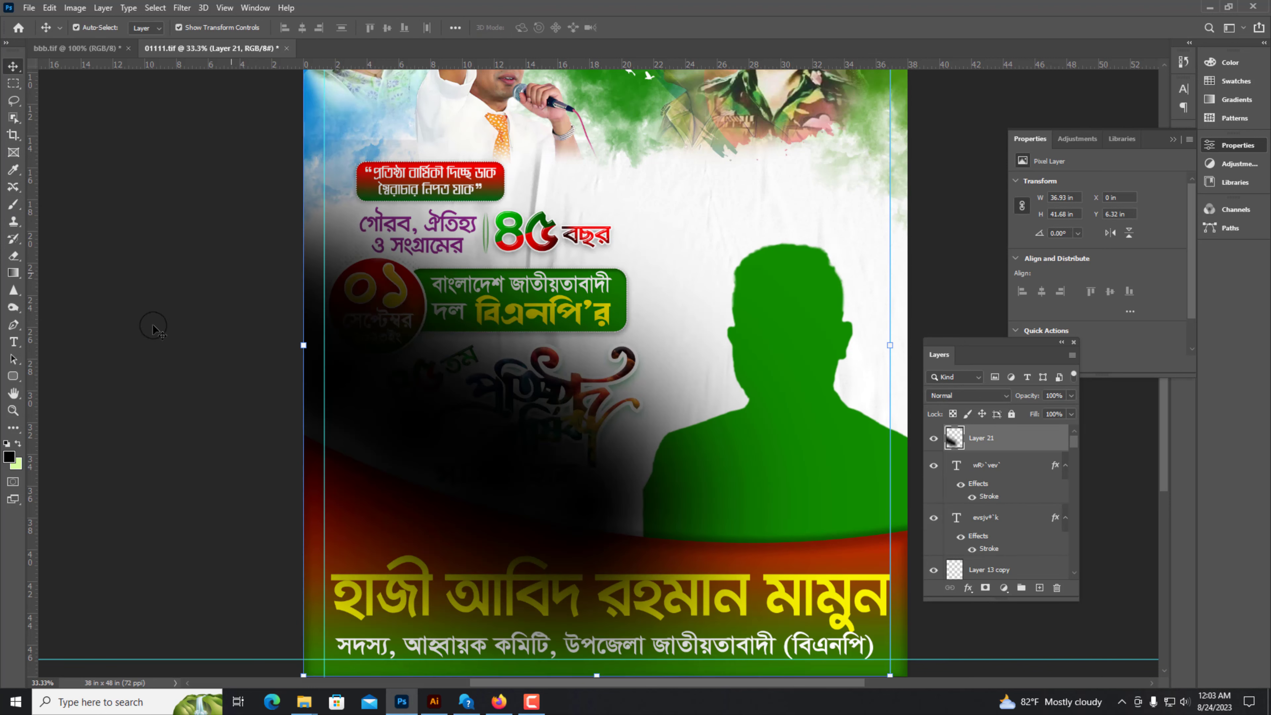
# Step: Fill the soft patch with light green and move its layer between the paper texture and the halftone dots
pyautogui.hotkey('ctrl', 'shift', '[')
pyautogui.hotkey('ctrl', ']')
pyautogui.hotkey('ctrl', '-')
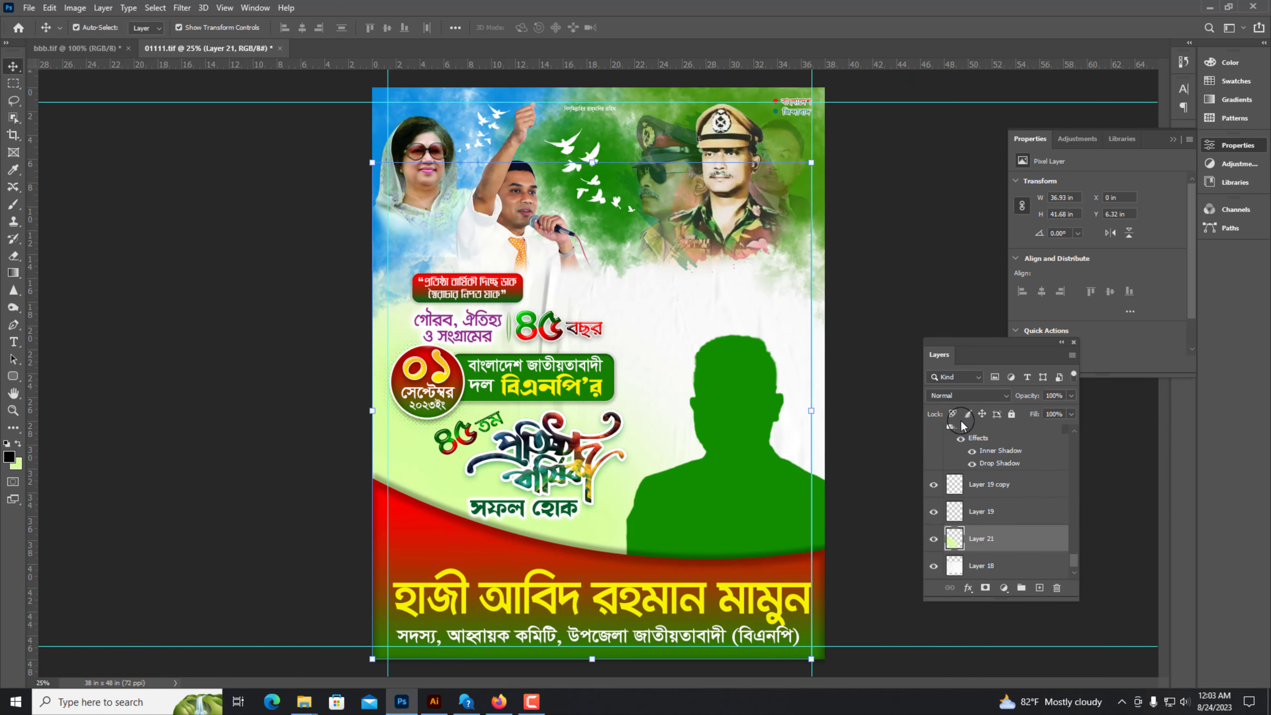
# Step: Set the light green patch layer's blend mode to Multiply
pyautogui.click(963, 396)
pyautogui.click(959, 409)
pyautogui.hotkey('ctrl', '+')
pyautogui.hotkey('ctrl', '+')
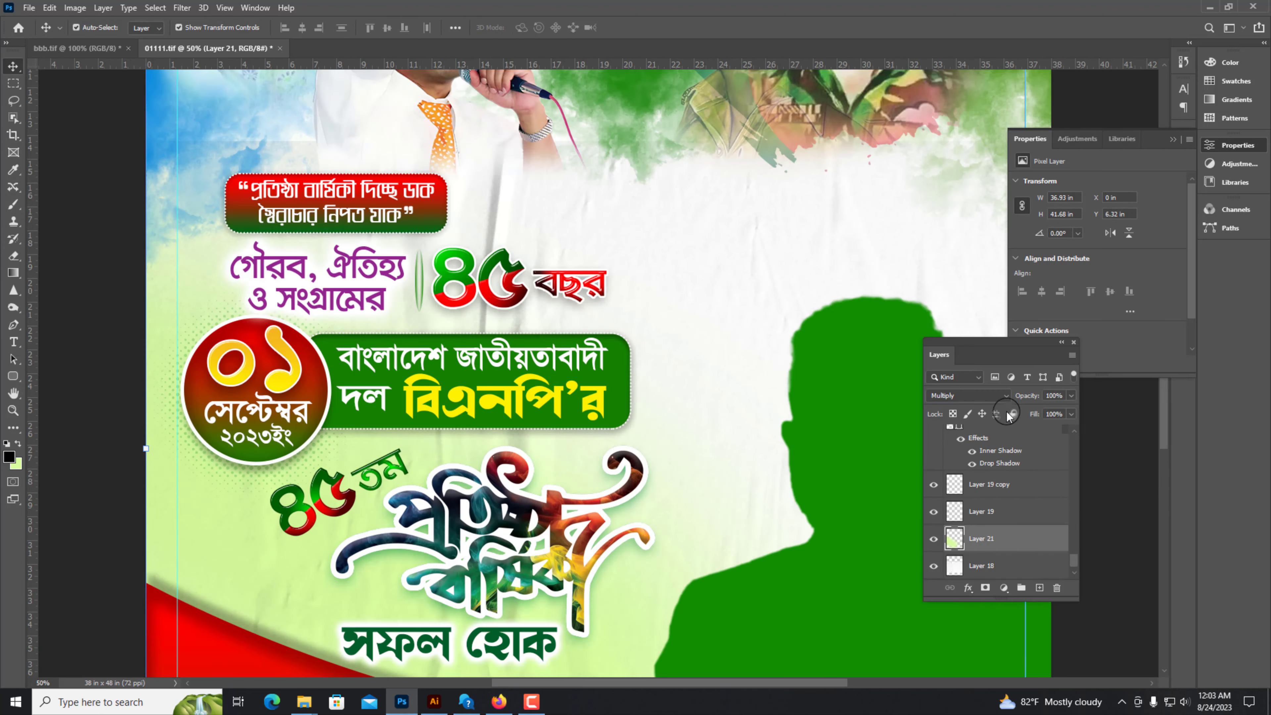
pyautogui.hotkey('ctrl', '-')
pyautogui.hotkey('ctrl', '-')
pyautogui.hotkey('ctrl', '-')
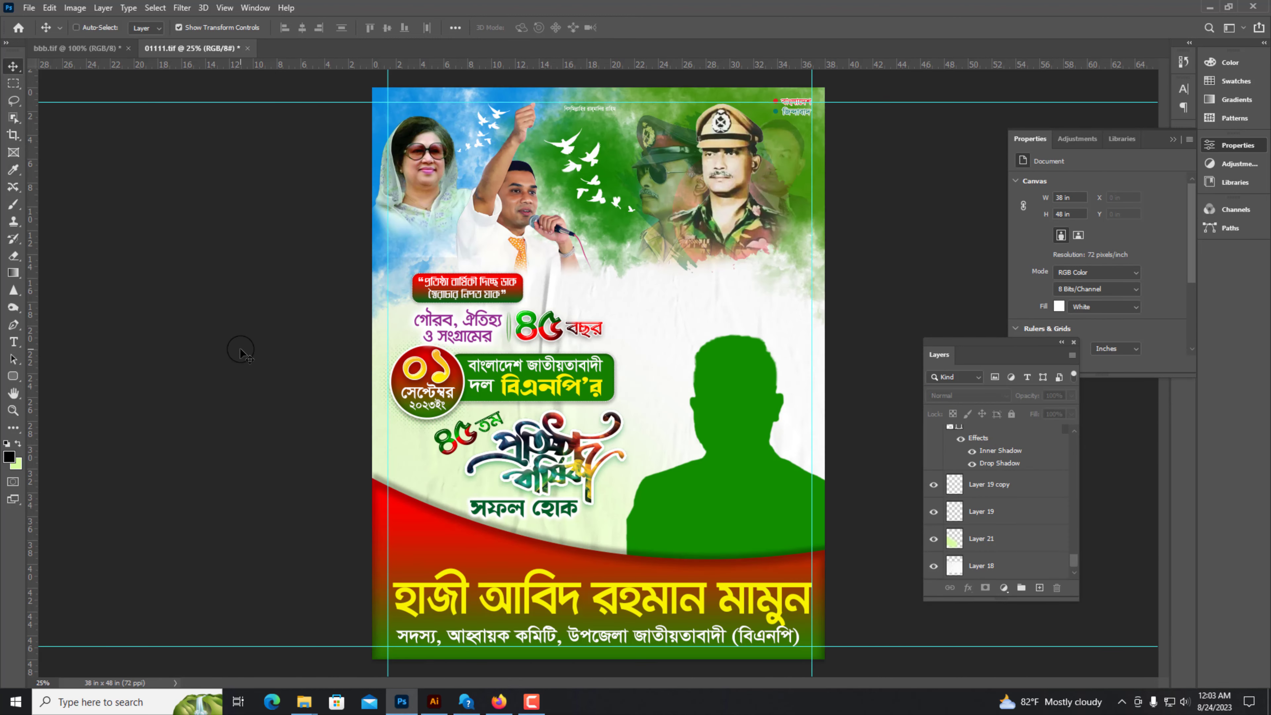
# Step: Copy the green rice field photo from bbb.tif into 01111.tif and enlarge it to about 179%
pyautogui.hotkey('ctrl', 'Tab')
pyautogui.hotkey('ctrl', '-')
pyautogui.hotkey('ctrl', '-')
pyautogui.hotkey('ctrl', '-')
pyautogui.hotkey('ctrl', '-')
pyautogui.moveTo(536, 369); pyautogui.dragTo(727, 331)
pyautogui.hotkey('ctrl', '+')
pyautogui.moveTo(831, 351); pyautogui.dragTo(710, 305)
pyautogui.moveTo(737, 313); pyautogui.dragTo(841, 391)
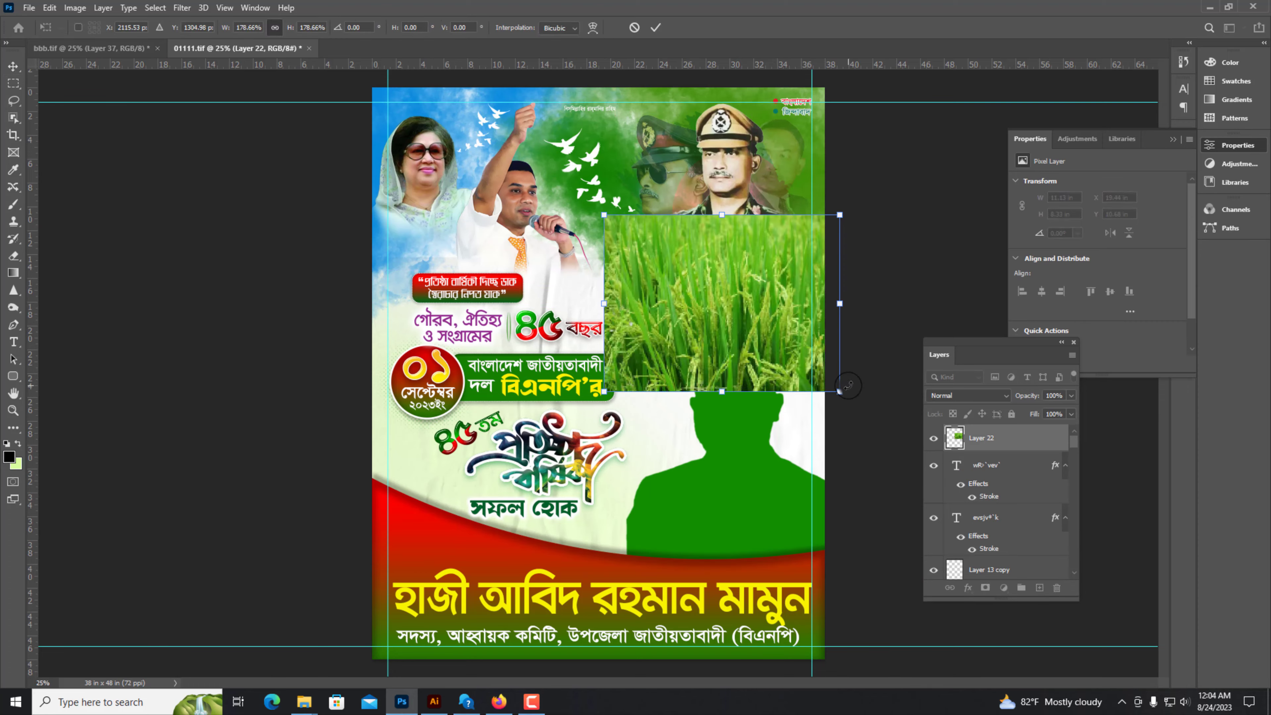
pyautogui.press('Return')
# Step: Move the rice field layer down the stack to just above the silhouette layer and position it below the officer portraits
pyautogui.hotkey('ctrl', '+')
pyautogui.moveTo(789, 308); pyautogui.dragTo(651, 307)
pyautogui.hotkey('ctrl', '[')
pyautogui.hotkey('ctrl', '[')
pyautogui.hotkey('ctrl', '[')
pyautogui.hotkey('ctrl', '[')
pyautogui.hotkey('ctrl', '[')
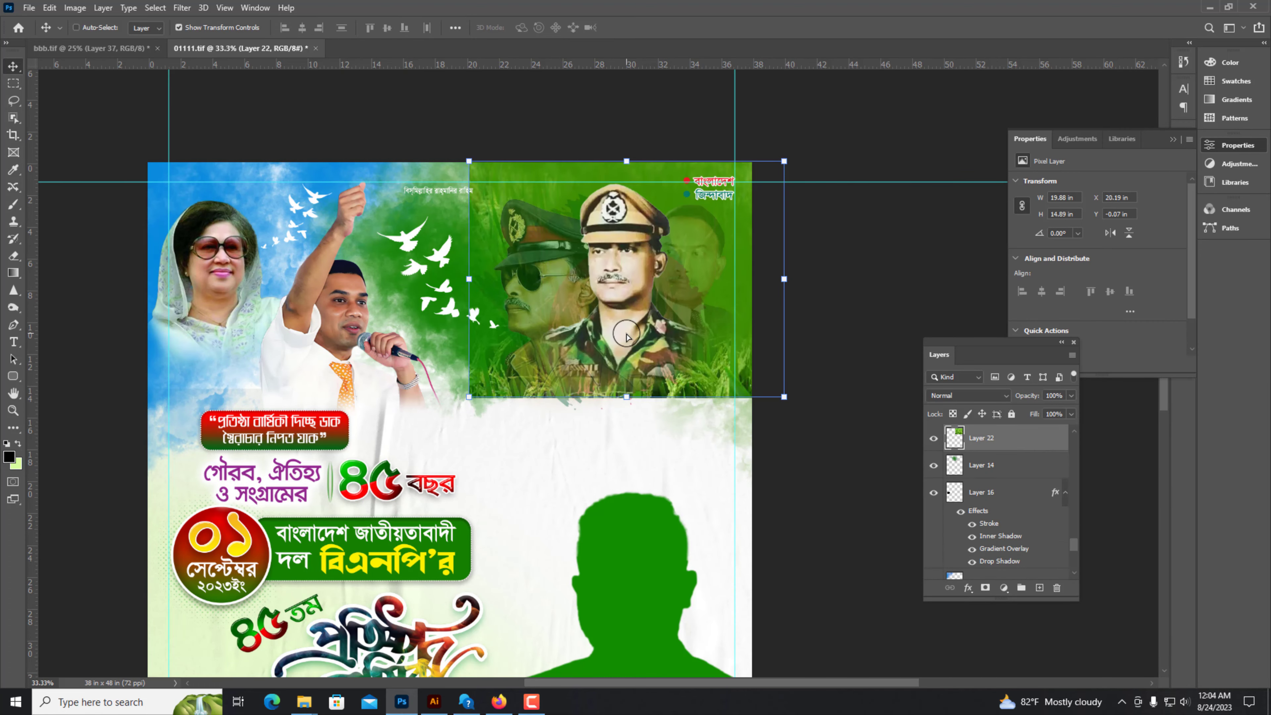
pyautogui.hotkey('ctrl', ']')
pyautogui.hotkey('ctrl', ']')
pyautogui.hotkey('ctrl', ']')
pyautogui.moveTo(574, 216); pyautogui.dragTo(593, 402)
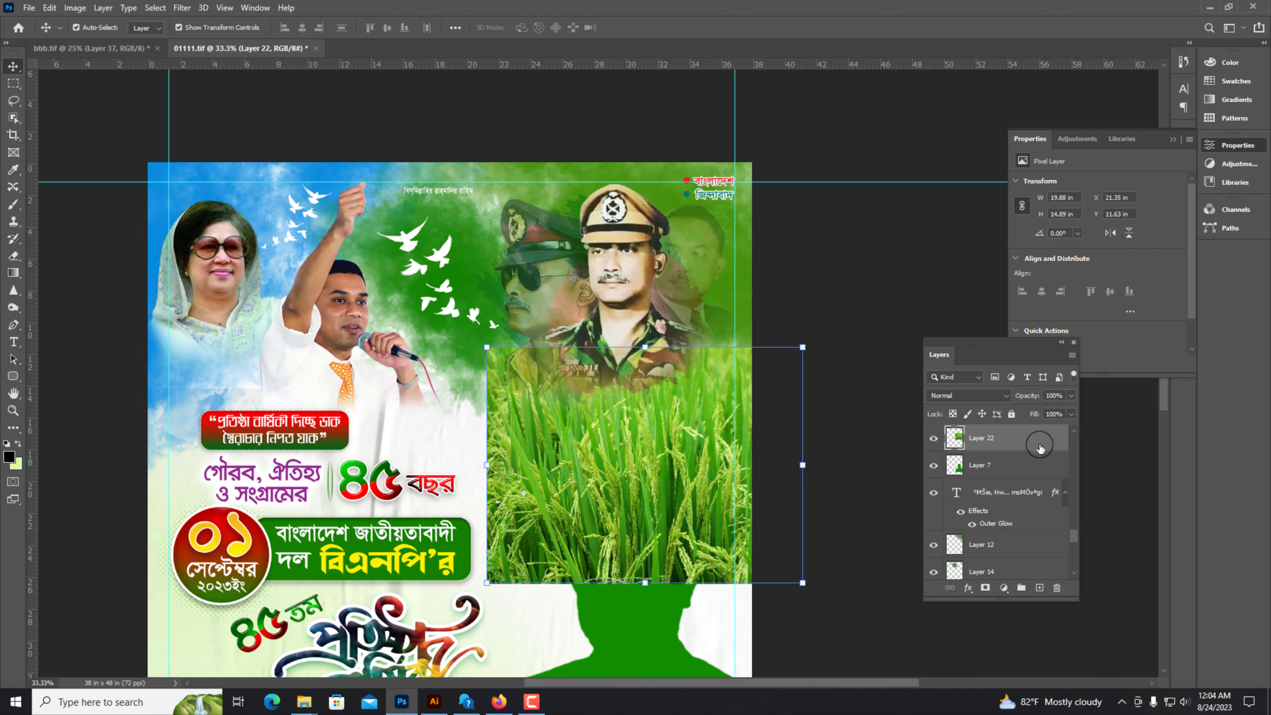
# Step: Erase the rice field's edges with a large soft eraser so it fades into the paper background
pyautogui.moveTo(1042, 412); pyautogui.dragTo(1072, 410)
pyautogui.press(']')
pyautogui.press(']')
pyautogui.press(']')
pyautogui.press(']')
pyautogui.press(']')
pyautogui.press(']')
pyautogui.press(']')
pyautogui.press(']')
pyautogui.press(']')
pyautogui.press(']')
pyautogui.press(']')
pyautogui.moveTo(448, 609)
pyautogui.mouseDown()
pyautogui.moveTo(416, 588)
pyautogui.moveTo(755, 227)
pyautogui.moveTo(817, 241)
pyautogui.mouseUp()
# Step: Shift the faded rice field slightly toward the poster's side edge beside the silhouette
pyautogui.hotkey('ctrl', '-')
pyautogui.press('v')
pyautogui.hotkey('ctrl', '+')
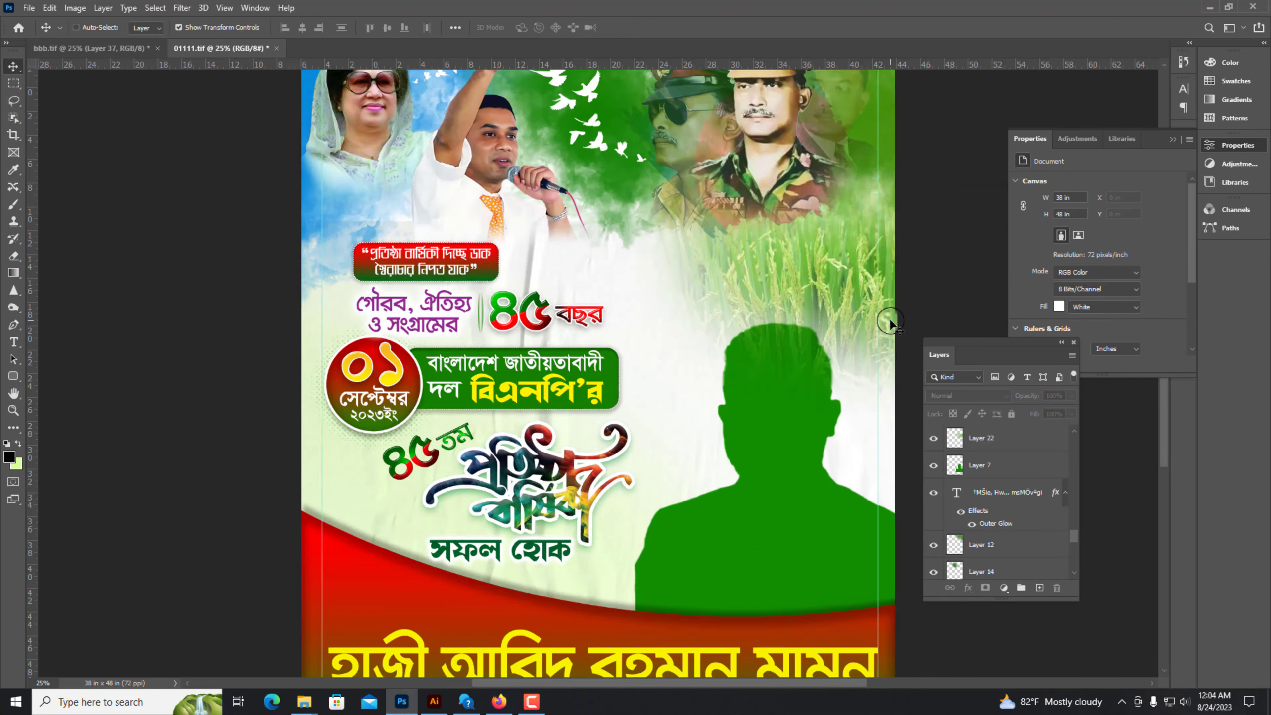
pyautogui.moveTo(888, 321); pyautogui.dragTo(899, 322)
pyautogui.press('b')
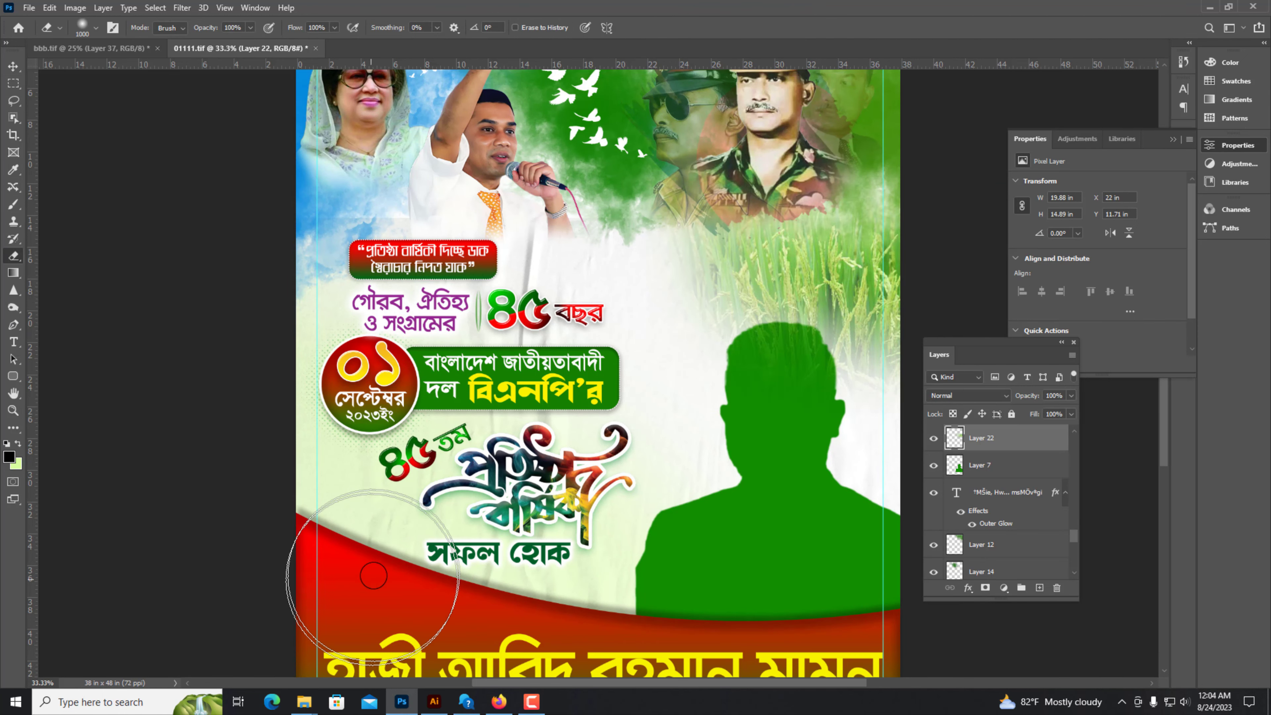
pyautogui.hotkey('ctrl', '-')
# Step: Select the slogan's second line, clear its stroke layer style and recolor the text white
pyautogui.click(13, 66)
pyautogui.click(46, 103)
pyautogui.hotkey('ctrl', '+')
pyautogui.moveTo(577, 217); pyautogui.dragTo(440, 505)
pyautogui.hotkey('ctrl', '+')
pyautogui.hotkey('ctrl', '+')
pyautogui.hotkey('ctrl', '+')
pyautogui.moveTo(957, 198); pyautogui.dragTo(732, 363)
pyautogui.click(732, 364)
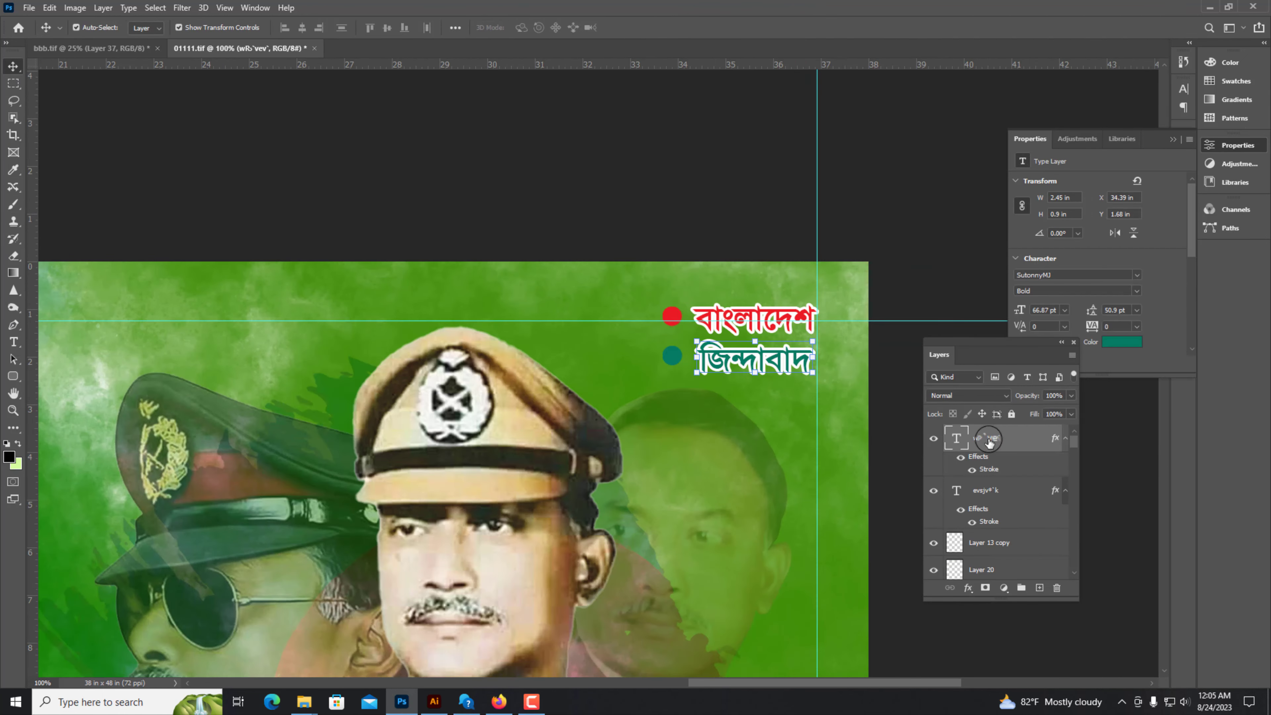
pyautogui.rightClick(990, 441)
pyautogui.click(1031, 554)
pyautogui.click(15, 463)
pyautogui.press('Return')
pyautogui.hotkey('ctrl', 'BackSpace')
pyautogui.hotkey('ctrl', '+')
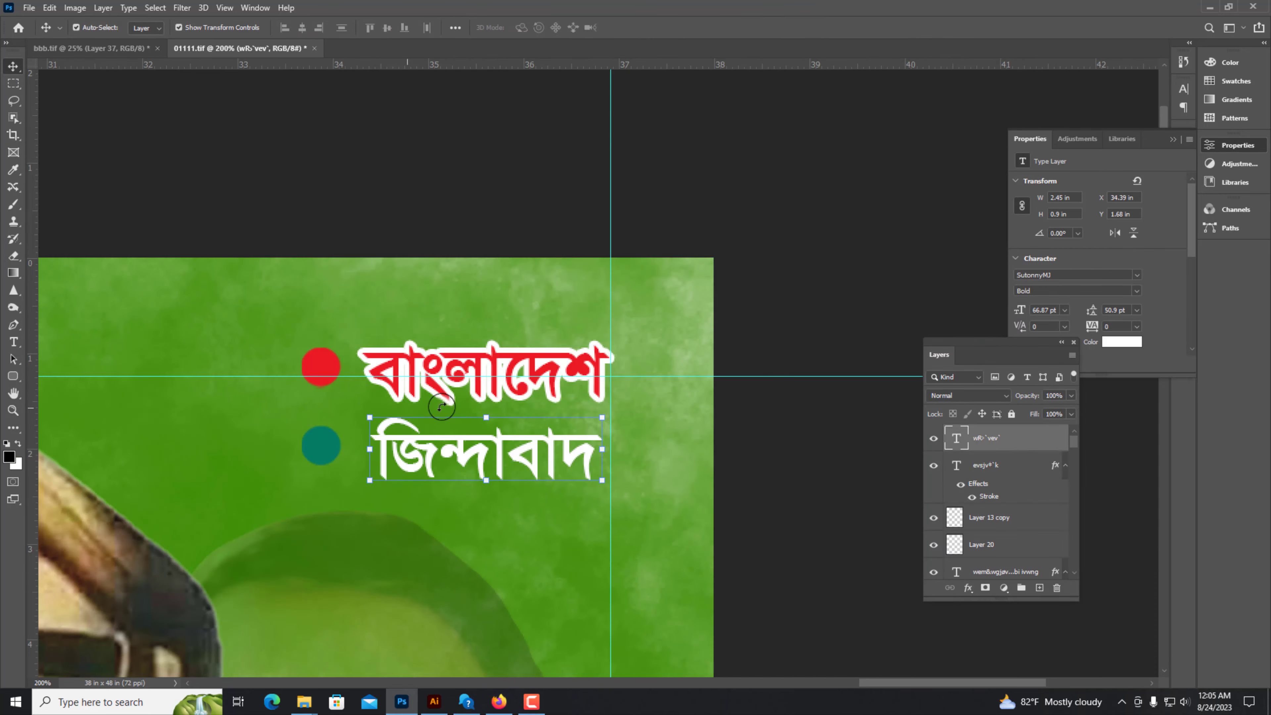
# Step: Clear the stroke layer style from the slogan's first line and recolor the text white
pyautogui.rightClick(993, 466)
pyautogui.click(1051, 555)
# Step: Add a Multiply drop shadow with distance 11, spread 15 and size 21 to the slogan's first line
pyautogui.rightClick(1016, 466)
pyautogui.click(1076, 102)
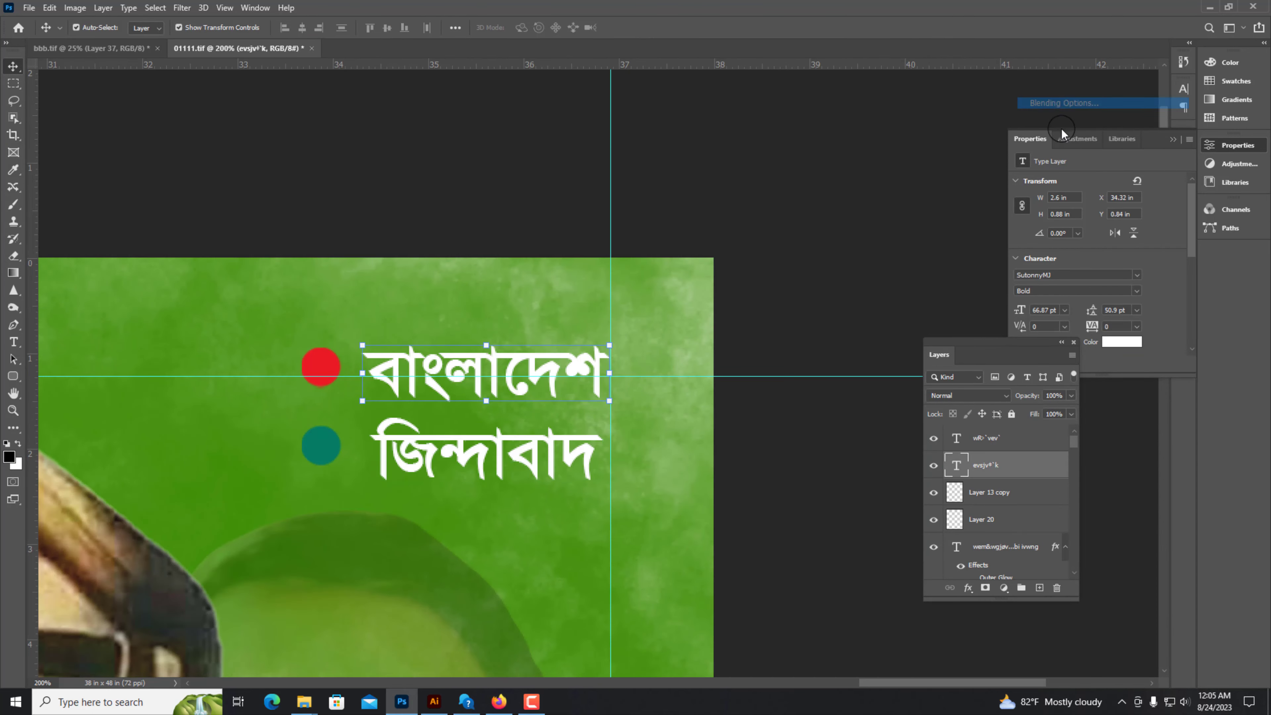
pyautogui.click(763, 621)
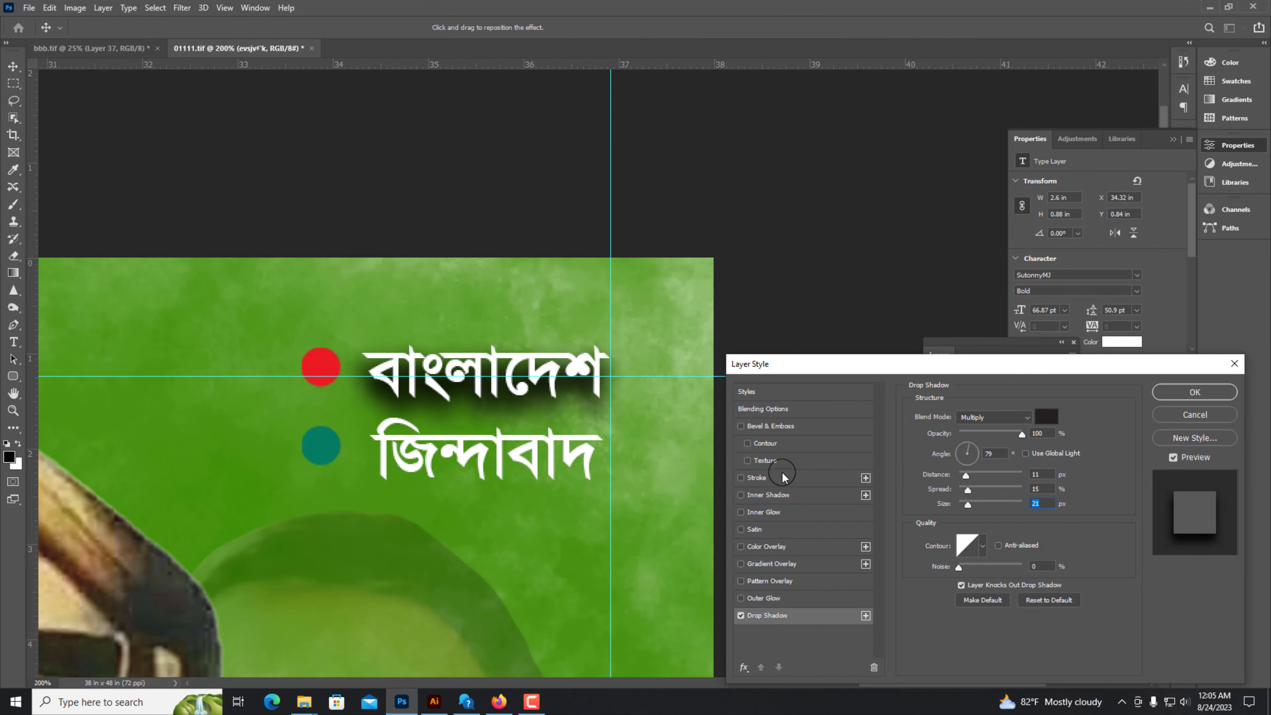
pyautogui.press('Return')
# Step: Copy the first slogan line's layer style and paste it onto the slogan's second line
pyautogui.hotkey('alt', 'l')
pyautogui.press('y')
pyautogui.press('c')
pyautogui.click(566, 446)
pyautogui.rightClick(983, 438)
pyautogui.click(1038, 542)
# Step: Recolor the two bullet dots beside the corner slogan white
pyautogui.click(322, 444)
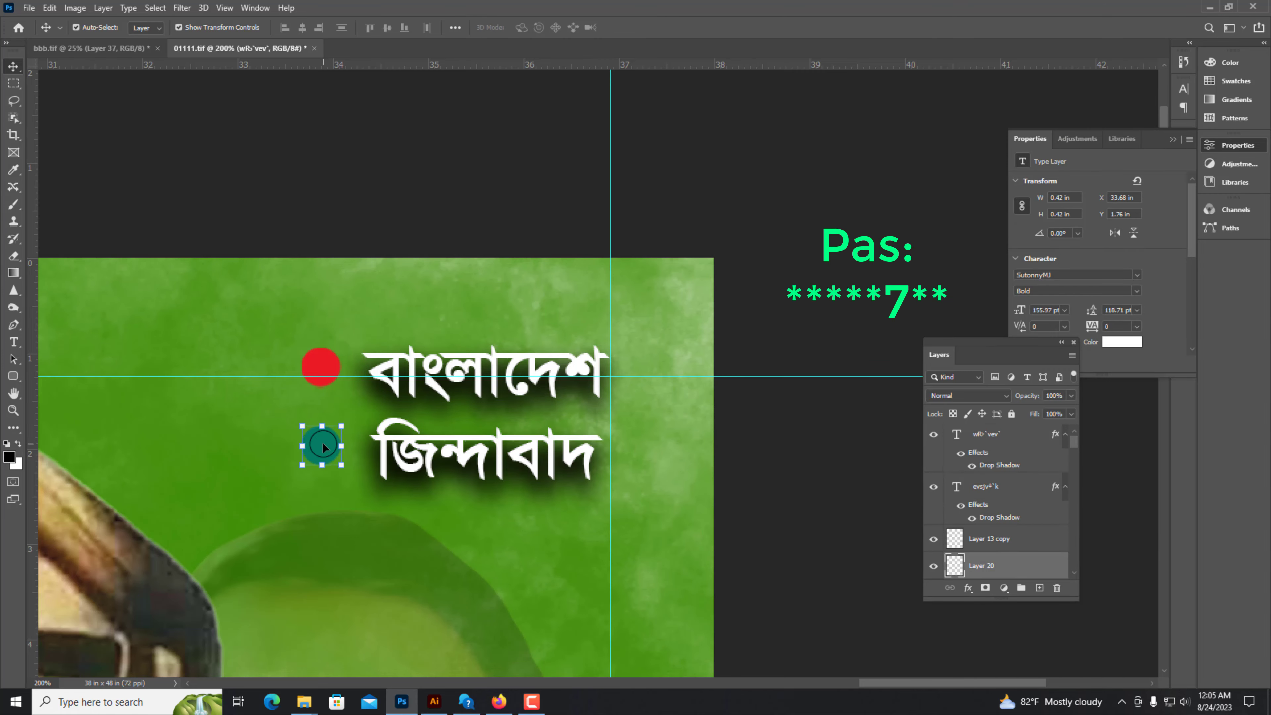
pyautogui.hotkey('ctrl', '-')
pyautogui.hotkey('ctrl', '-')
pyautogui.hotkey('ctrl', '-')
# Step: Paste the drop shadow layer style onto the Bismillah line at the poster's upper edge and enlarge the line slightly
pyautogui.click(994, 541)
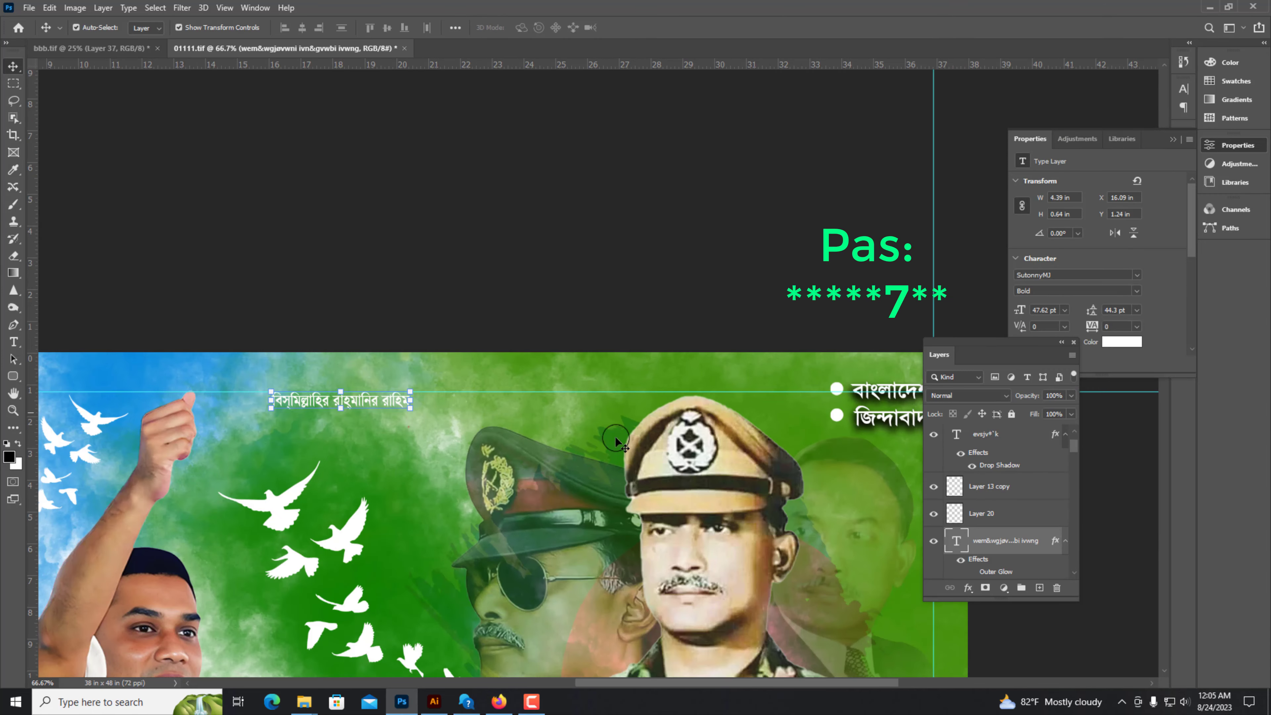
pyautogui.rightClick(1017, 542)
pyautogui.click(1057, 544)
pyautogui.press('Return')
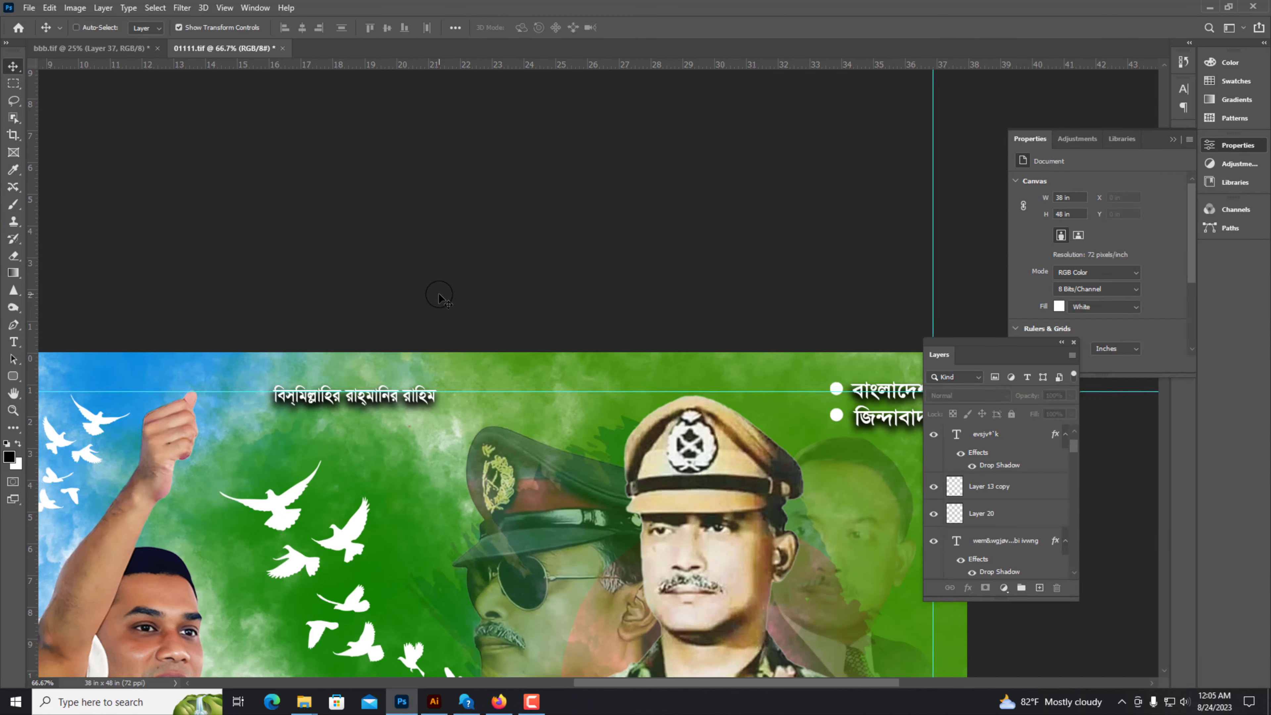
# Step: Select the date badge's three text lines together and nudge them into place inside the circle
pyautogui.hotkey('ctrl', '0')
pyautogui.scroll(2, 359, 376)
pyautogui.click(359, 375)
pyautogui.keyDown('shift'); pyautogui.click(312, 430); pyautogui.keyUp('shift')
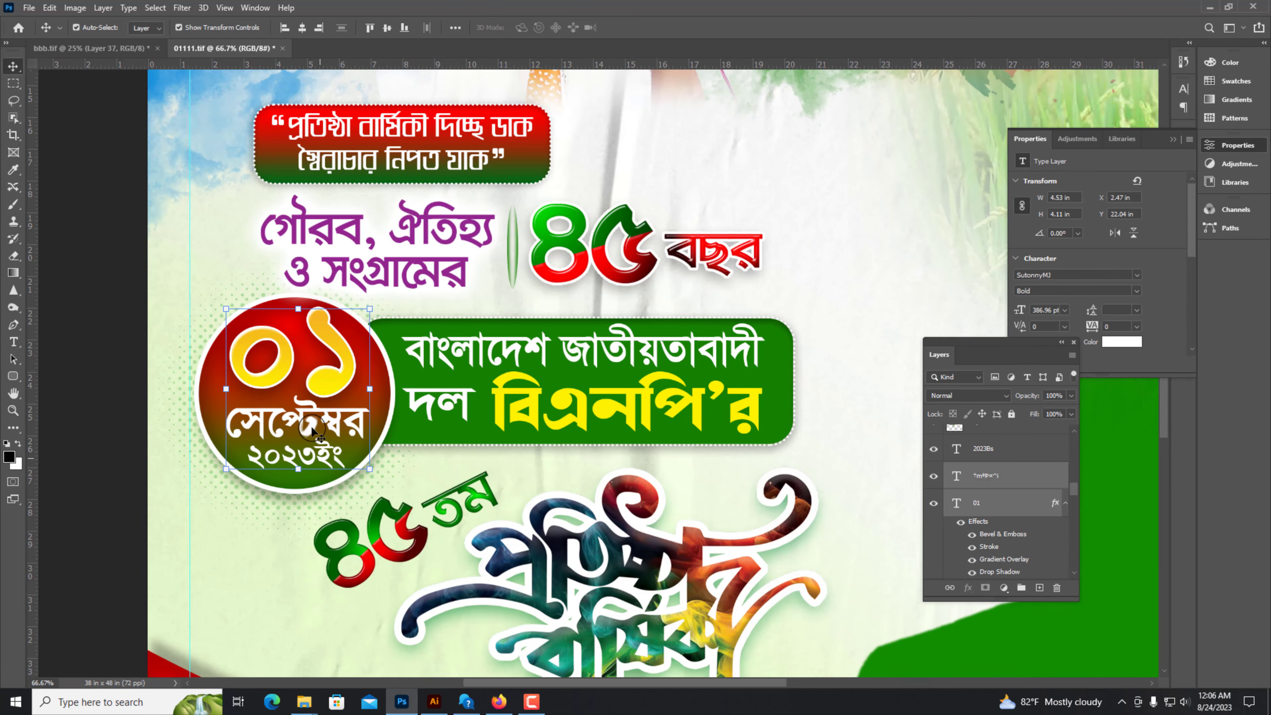
pyautogui.moveTo(295, 309); pyautogui.dragTo(295, 312)
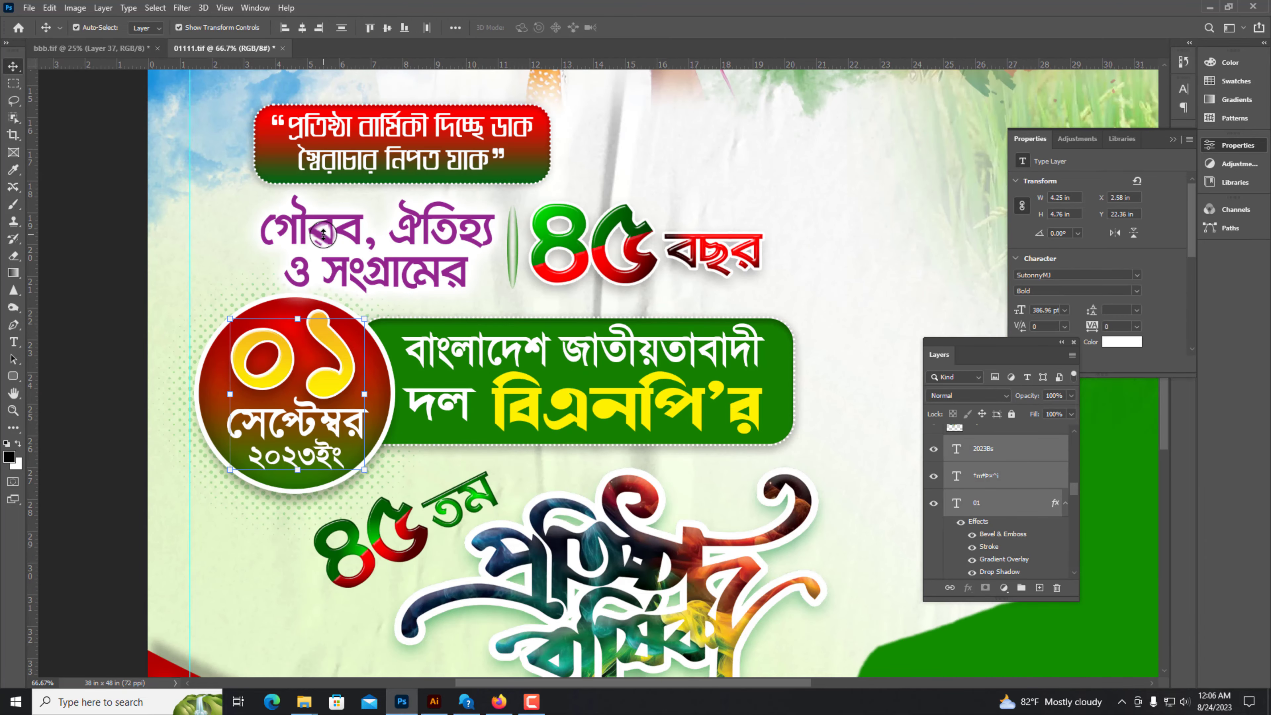
pyautogui.press('Return')
pyautogui.scroll(-3, 323, 233)
pyautogui.scroll(1, 322, 334)
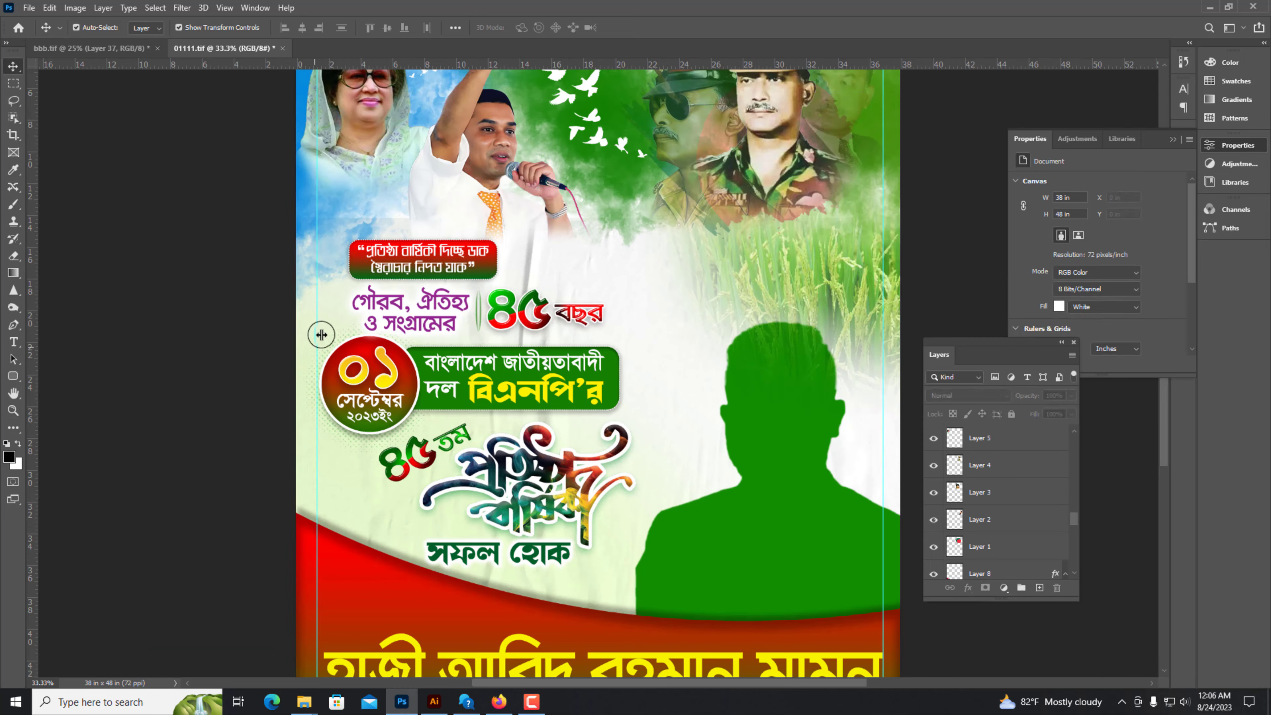
pyautogui.click(321, 334)
pyautogui.press('v')
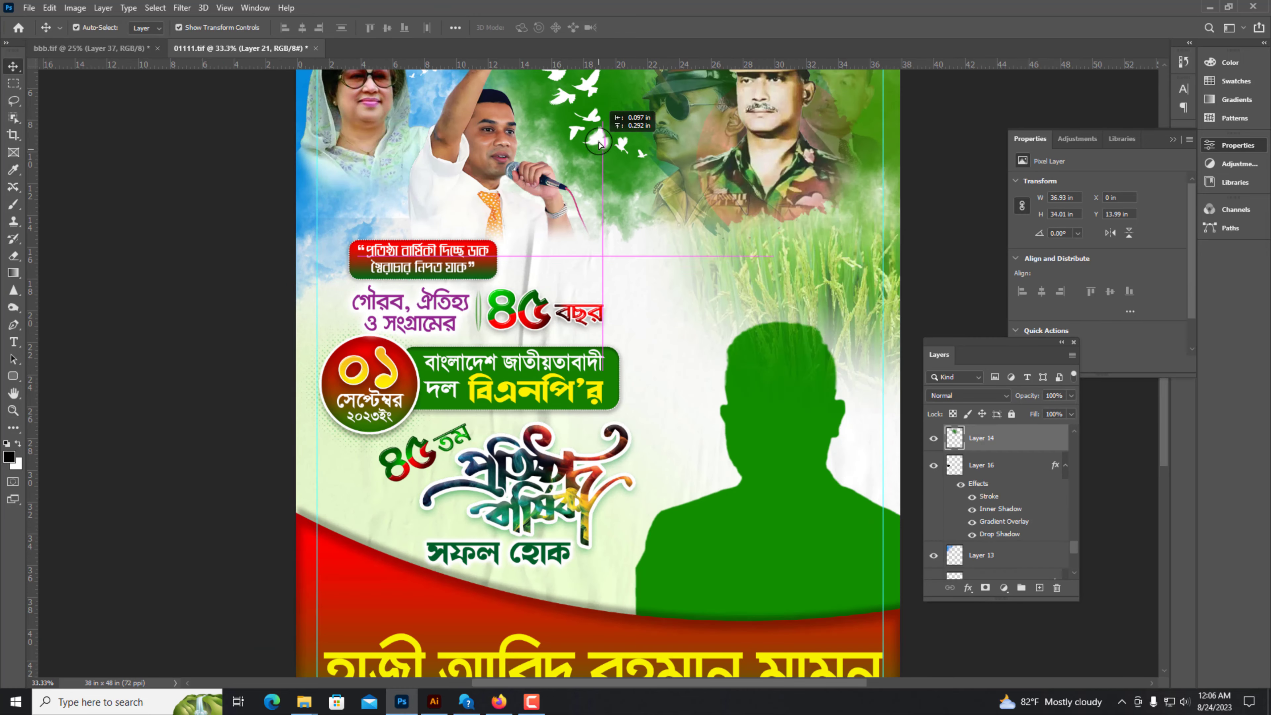
pyautogui.click(363, 258)
pyautogui.hotkey('ctrl', 'z')
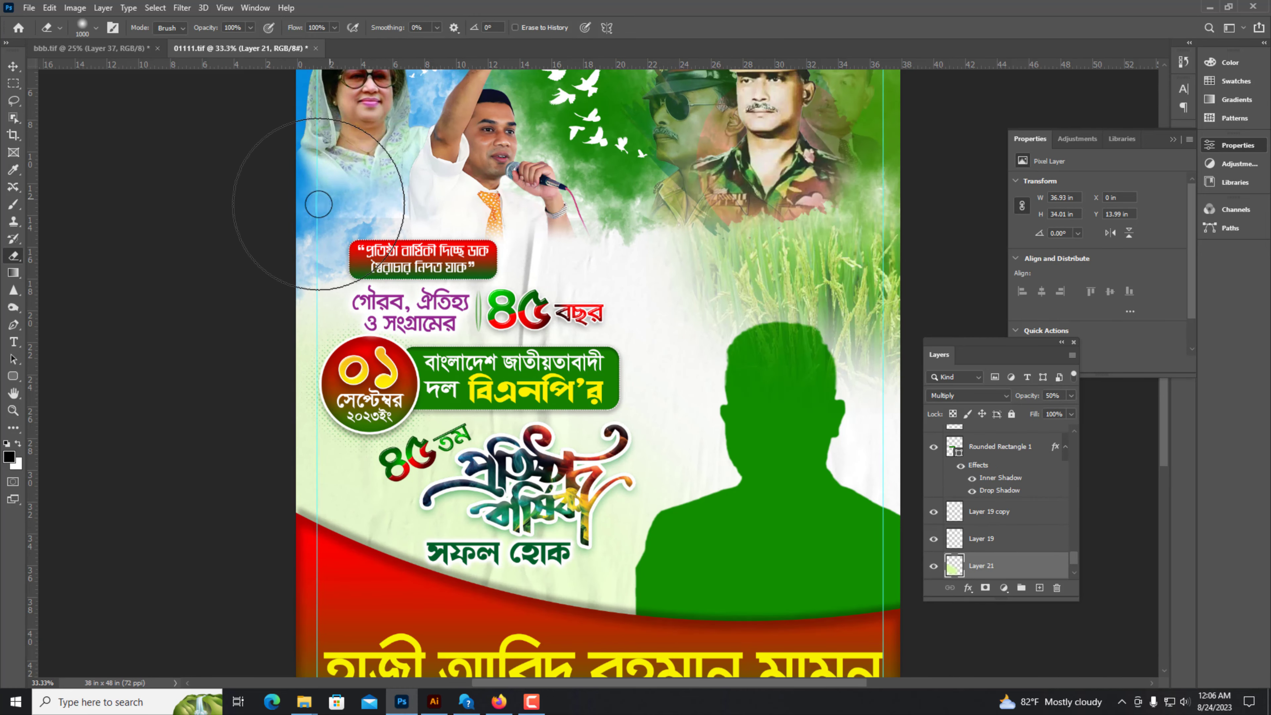
# Step: Fade the upper part of the crumpled paper texture layer with a large soft eraser
pyautogui.click(629, 274)
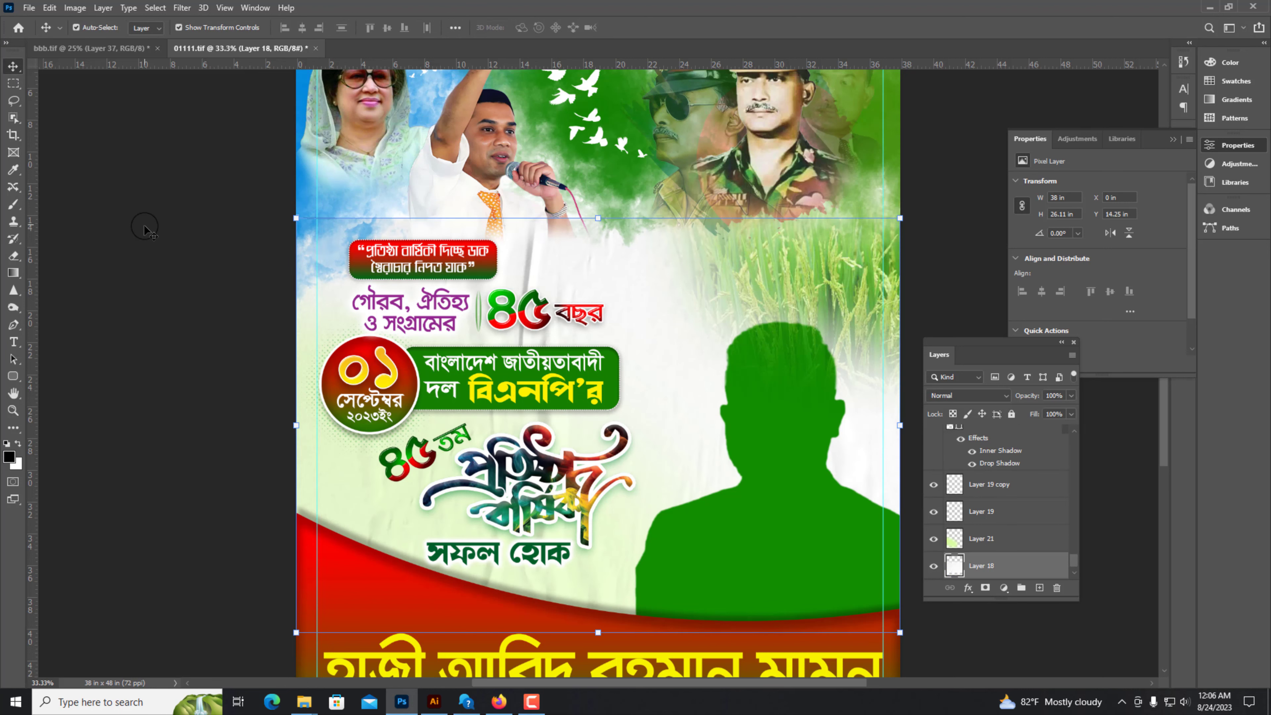
pyautogui.press('e')
pyautogui.click(13, 67)
pyautogui.click(141, 239)
pyautogui.hotkey('ctrl', '-')
pyautogui.hotkey('ctrl', '-')
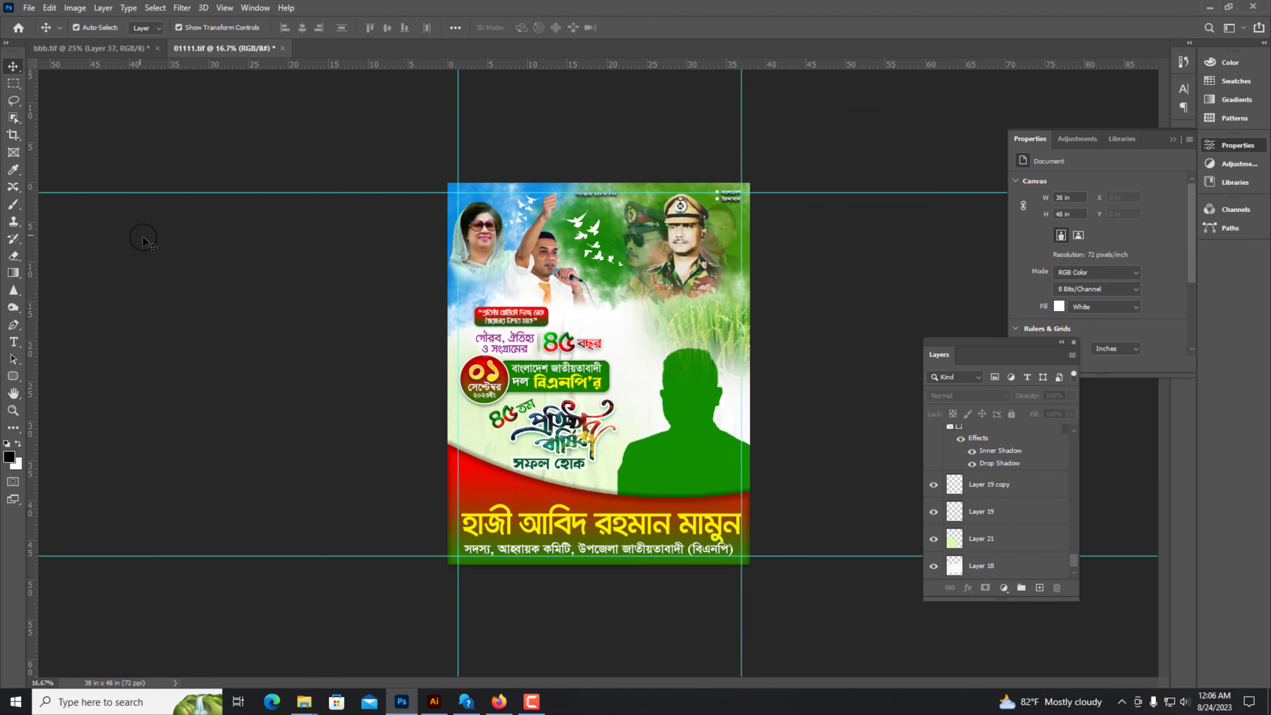
# Step: Send the rice field layer backward in the stack to just above Layer 19
pyautogui.hotkey('ctrl', '+')
pyautogui.click(750, 325)
pyautogui.hotkey('ctrl', '[')
pyautogui.hotkey('ctrl', '[')
pyautogui.hotkey('ctrl', '[')
pyautogui.hotkey('ctrl', '[')
pyautogui.hotkey('ctrl', '[')
pyautogui.hotkey('ctrl', '[')
pyautogui.hotkey('ctrl', '[')
pyautogui.hotkey('ctrl', '[')
pyautogui.hotkey('ctrl', ']')
pyautogui.hotkey('ctrl', ']')
pyautogui.click(417, 428)
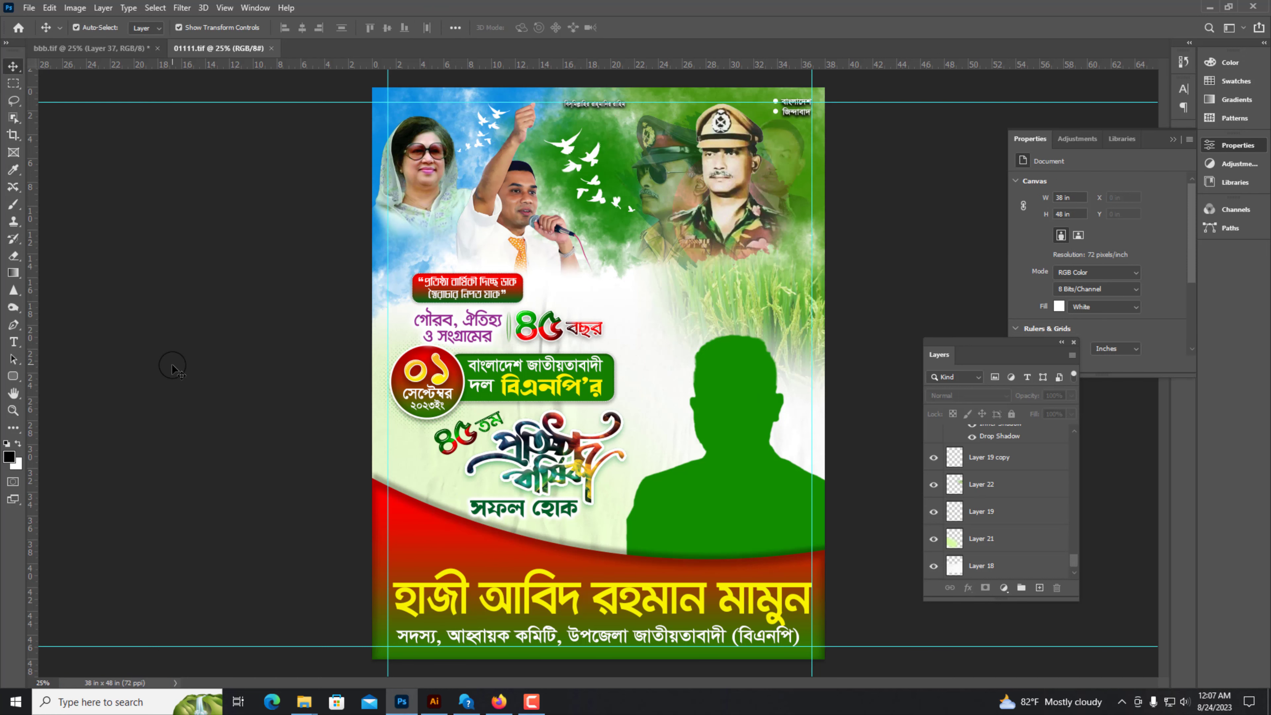
# Step: Add a white outer glow with 100% opacity and 9% spread to the tilted 45th lettering
pyautogui.click(476, 434)
pyautogui.doubleClick(993, 444)
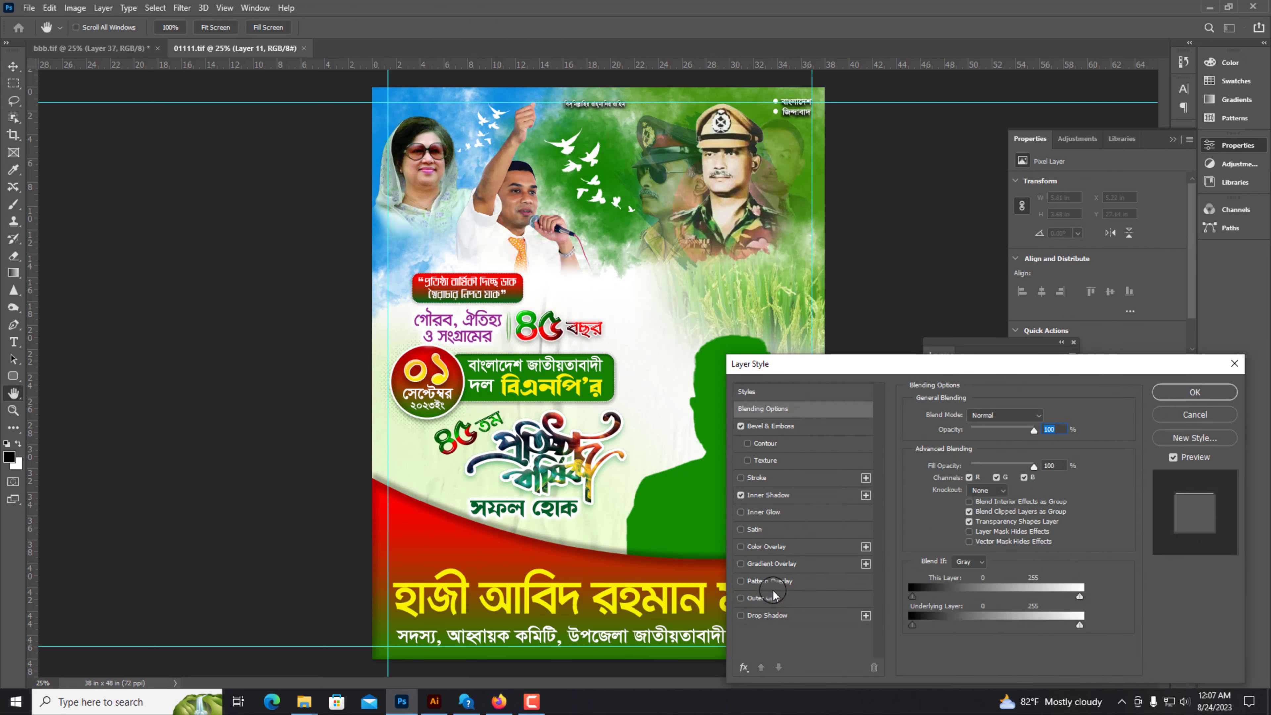
pyautogui.hotkey('ctrl', '+')
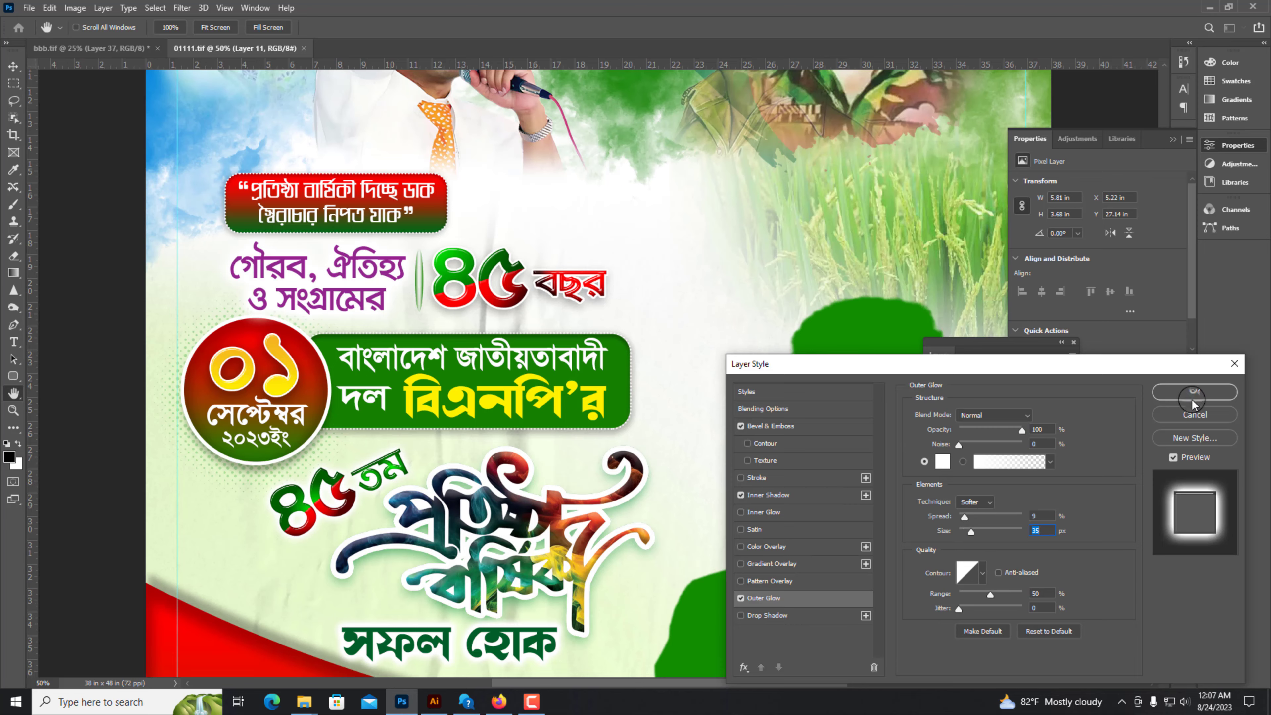
pyautogui.click(1194, 396)
pyautogui.hotkey('ctrl', '-')
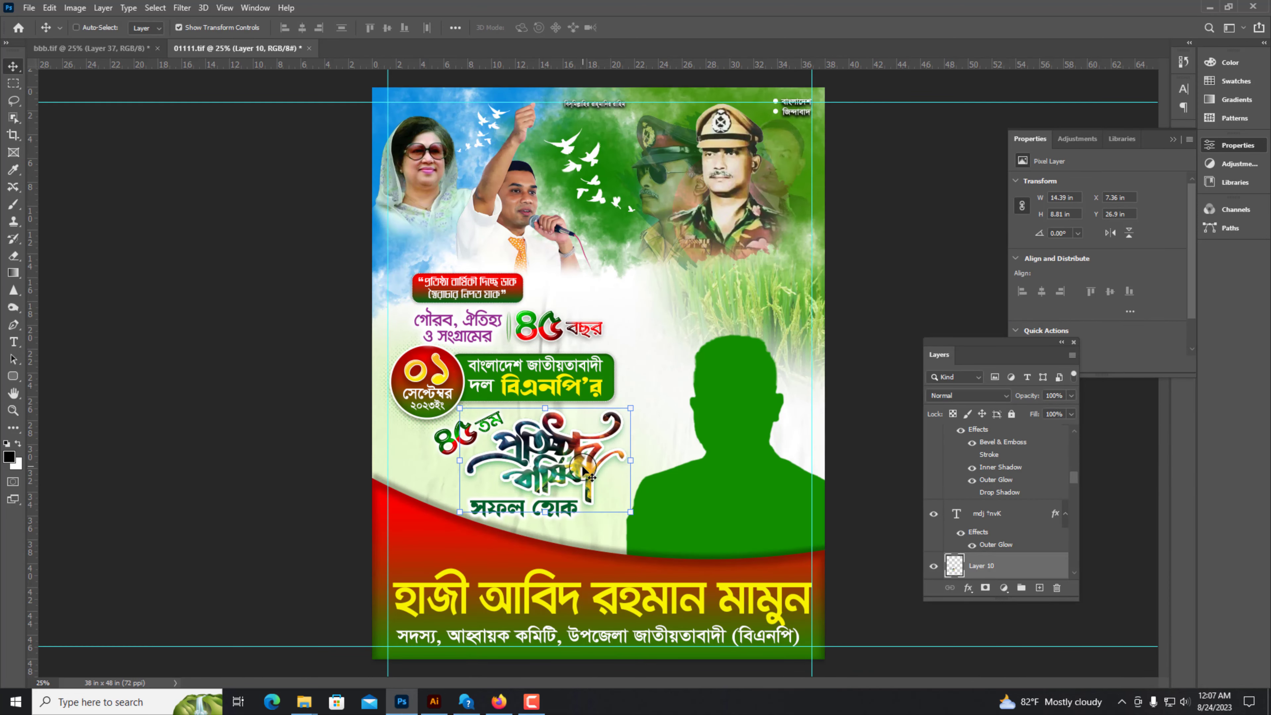
# Step: Darken the anniversary calligraphy with Curves, bending the RGB curve to input 165 and output 118
pyautogui.hotkey('ctrl', '+')
pyautogui.hotkey('ctrl', 'm')
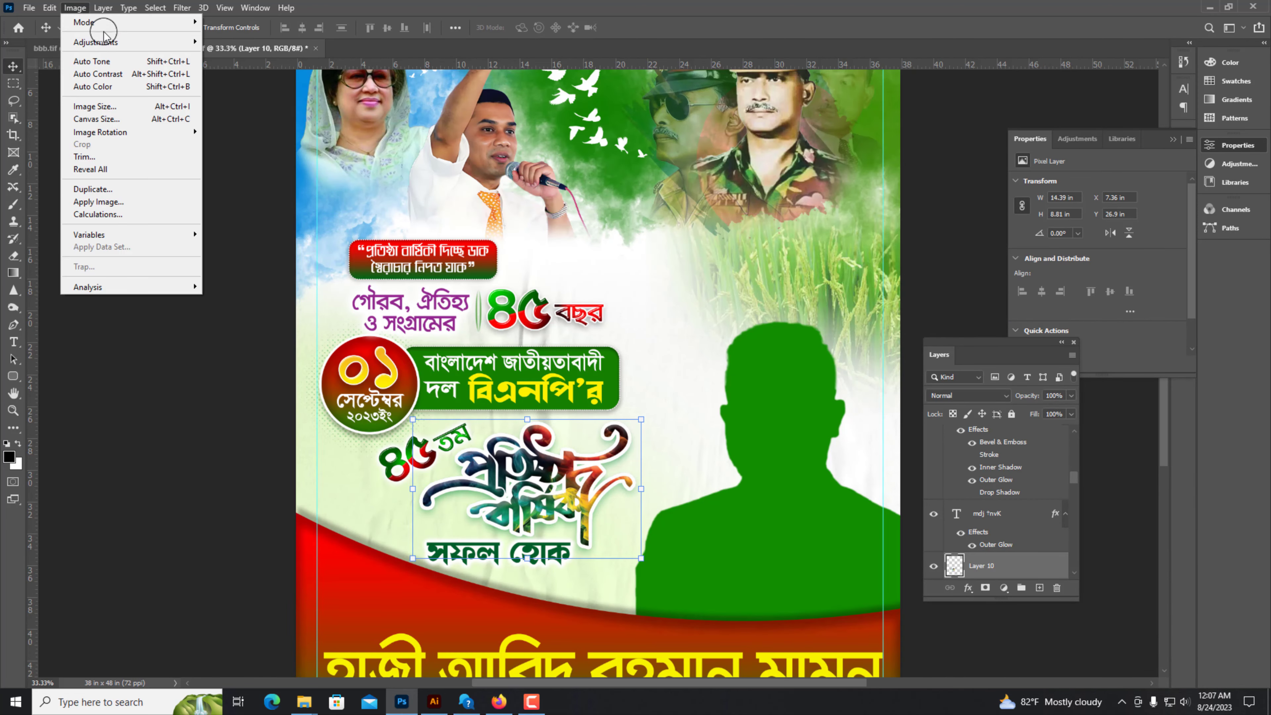
pyautogui.moveTo(831, 430); pyautogui.dragTo(832, 438)
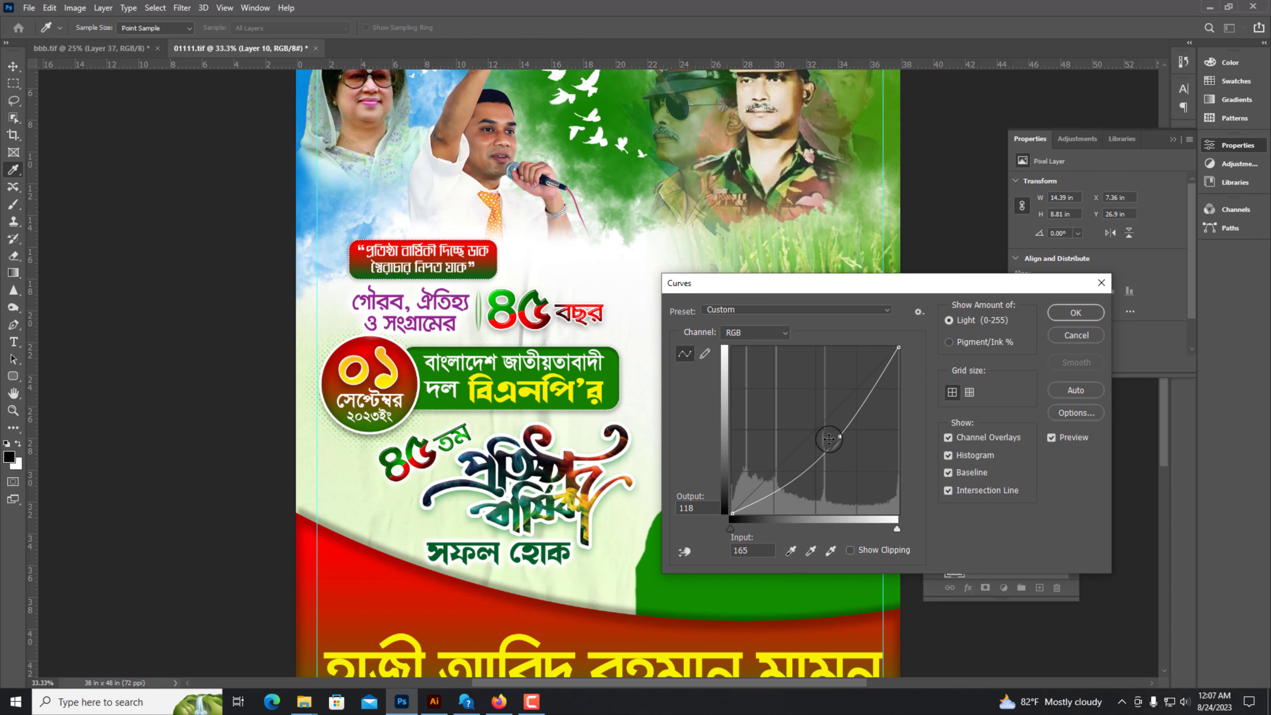
pyautogui.press('Return')
pyautogui.click(214, 382)
pyautogui.hotkey('ctrl', '-')
pyautogui.hotkey('ctrl', '-')
# Step: Save the finished poster and save another copy of it as 0222111.tif
pyautogui.hotkey('ctrl', 's')
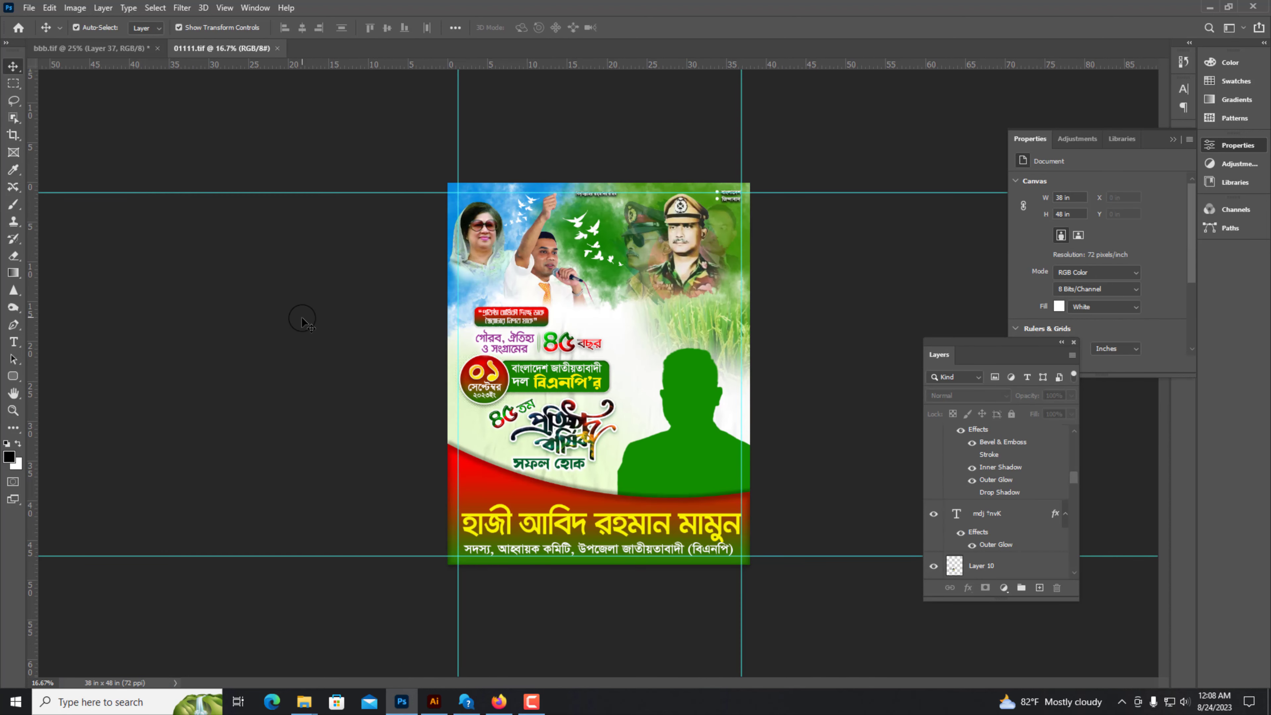
pyautogui.hotkey('ctrl', 'shift', 's')
pyautogui.click(667, 489)
pyautogui.click(329, 522)
pyautogui.write('11')
pyautogui.press('Return')
pyautogui.press('Return')
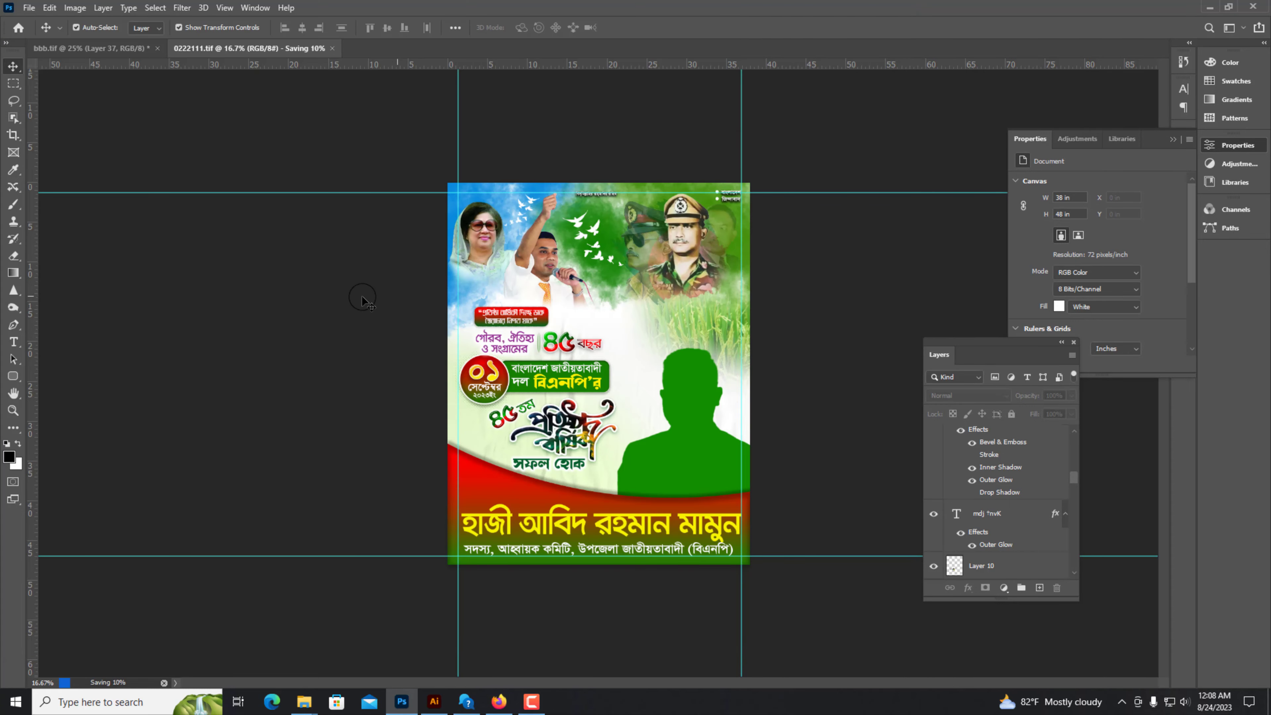
# Step: Delete the uniformed officer portraits and the faded man's portrait from the poster's upper right area
pyautogui.hotkey('ctrl', '+')
pyautogui.hotkey('ctrl', '+')
pyautogui.moveTo(783, 171); pyautogui.dragTo(709, 296)
pyautogui.click(710, 296)
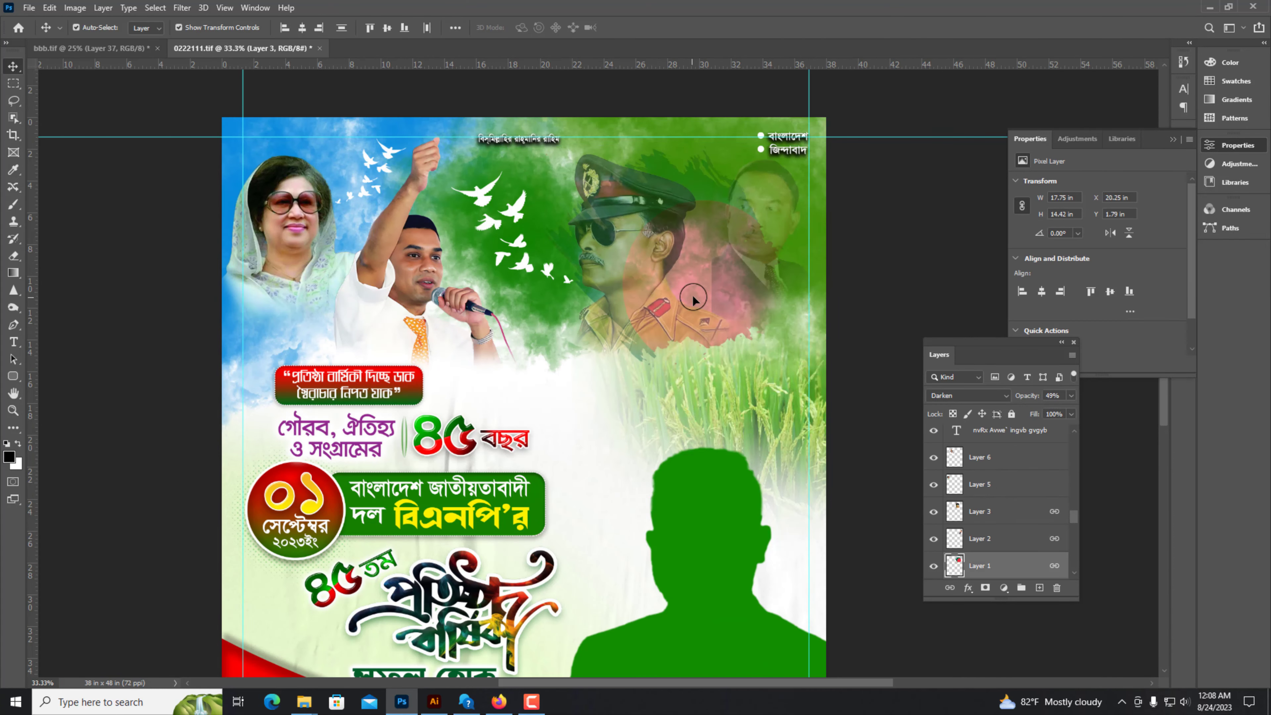
pyautogui.press('Delete')
pyautogui.click(730, 267)
pyautogui.press('Delete')
# Step: Delete the green and blue smoke backgrounds, the woman's portrait and the portrait of the man with the microphone
pyautogui.click(676, 295)
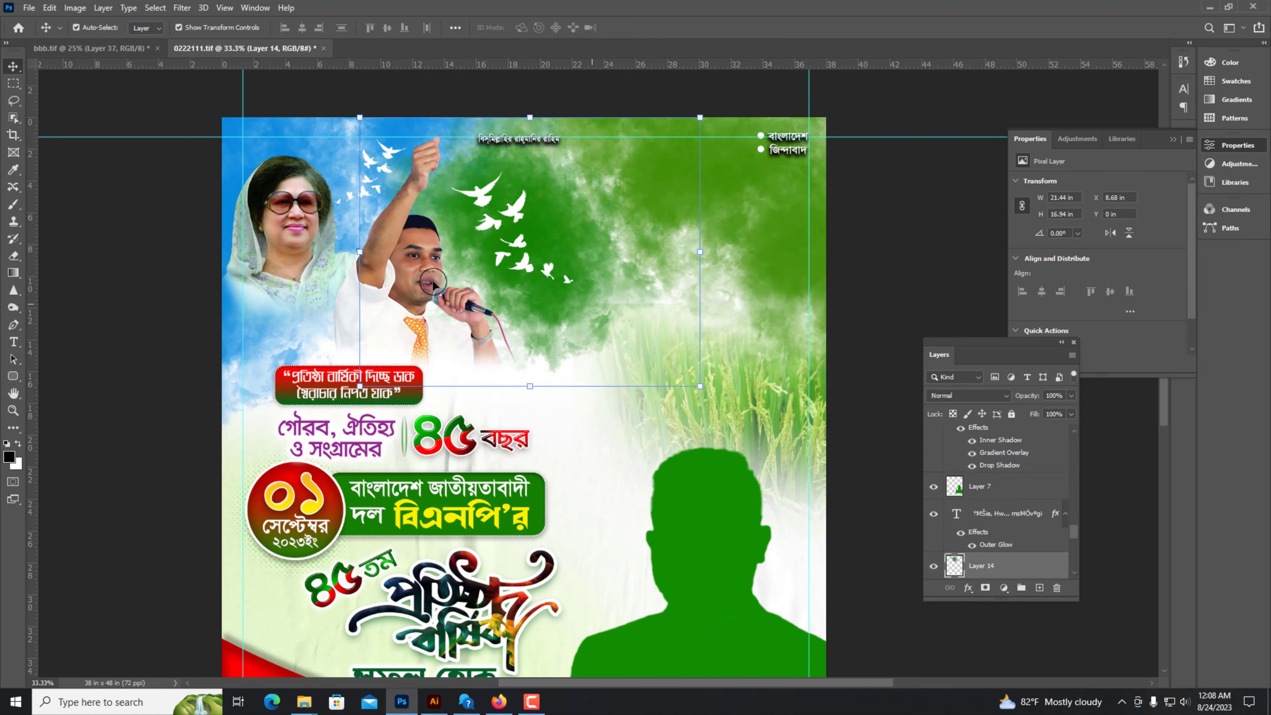
pyautogui.press('Delete')
pyautogui.click(310, 286)
pyautogui.press('Delete')
pyautogui.click(400, 310)
pyautogui.press('Delete')
pyautogui.press('Delete')
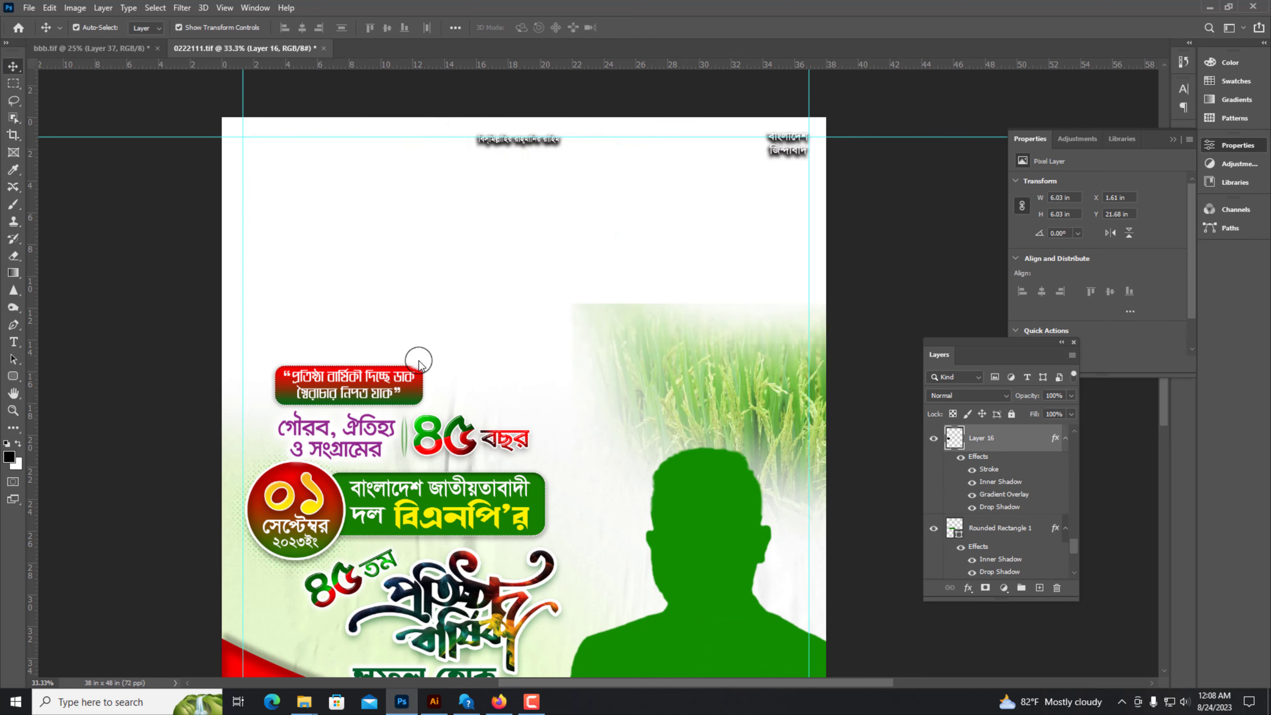
# Step: Copy the dark rice-ear image from bbb.tif into the poster and scale it across the full upper width
pyautogui.hotkey('ctrl', 'Tab')
pyautogui.press('Delete')
pyautogui.moveTo(632, 547); pyautogui.dragTo(430, 253)
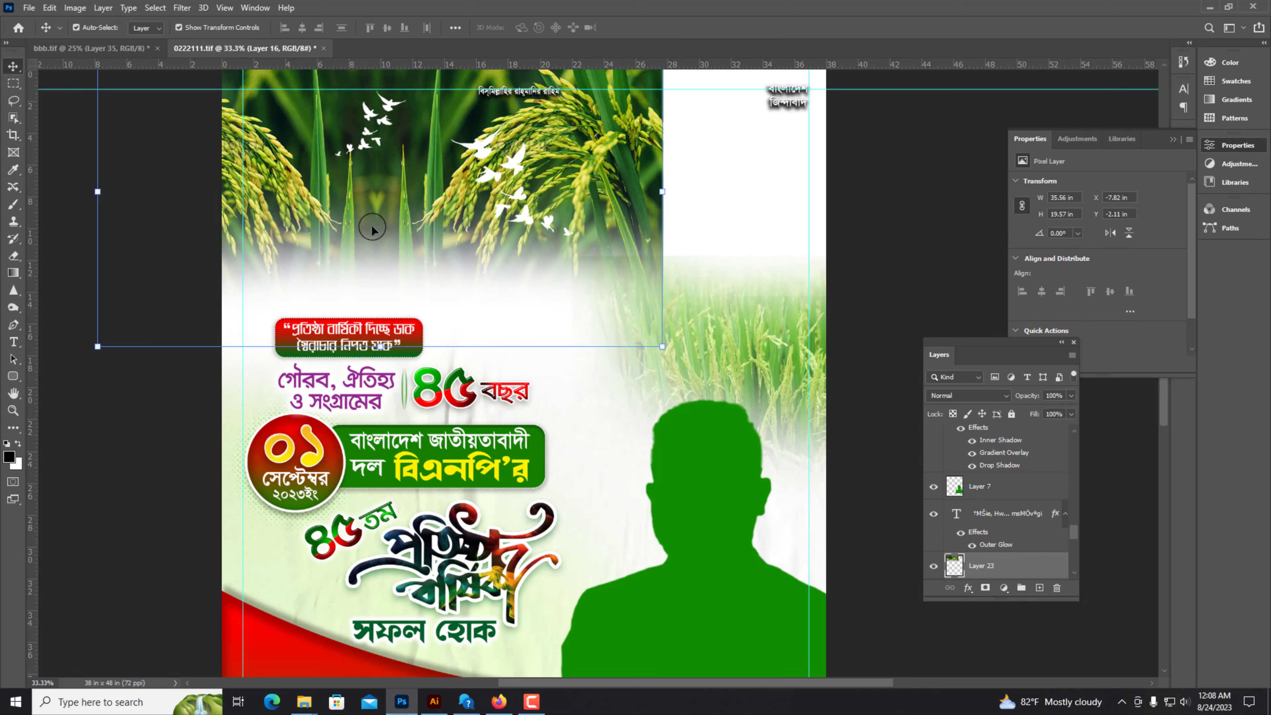
pyautogui.moveTo(372, 224); pyautogui.dragTo(488, 245)
pyautogui.moveTo(787, 233); pyautogui.dragTo(825, 237)
pyautogui.press('Return')
# Step: Copy the green sunray background from bbb.tif into the poster behind the rice and enlarge it to about 50 by 26 in
pyautogui.click(98, 49)
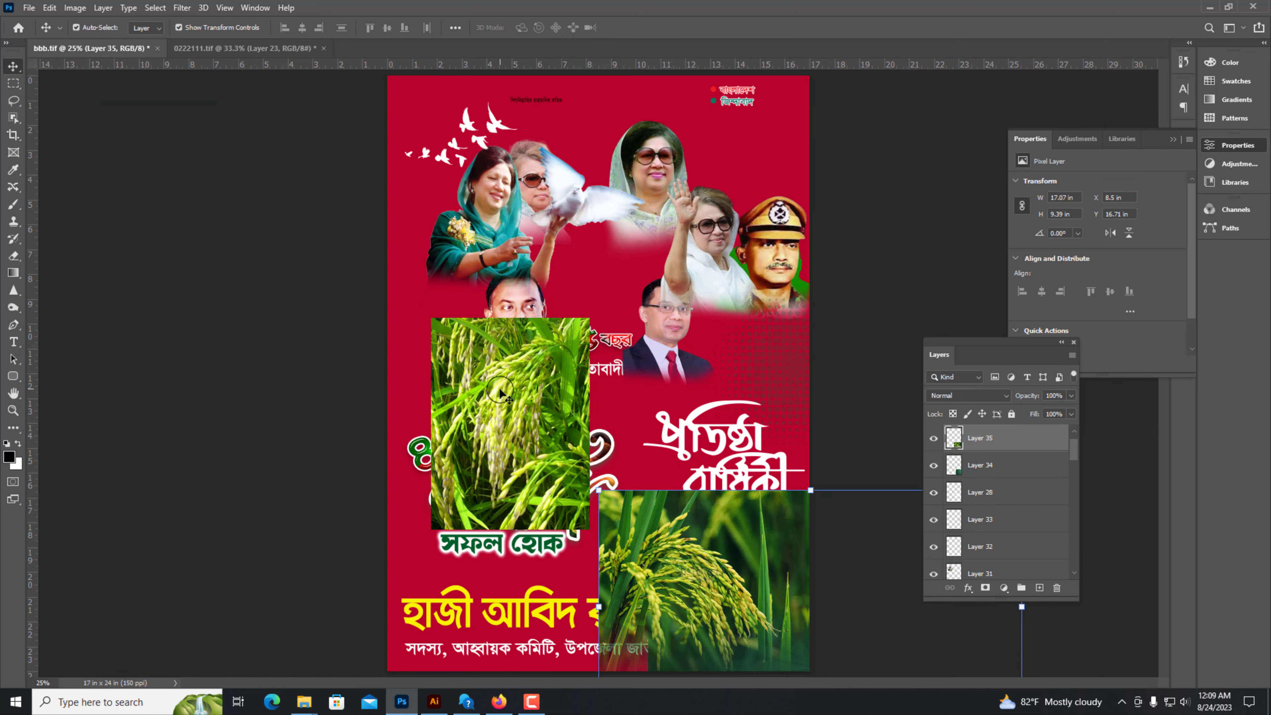
pyautogui.press('Delete')
pyautogui.moveTo(692, 539); pyautogui.dragTo(475, 356)
pyautogui.moveTo(475, 356); pyautogui.dragTo(452, 329)
pyautogui.moveTo(679, 399); pyautogui.dragTo(800, 488)
pyautogui.press('Return')
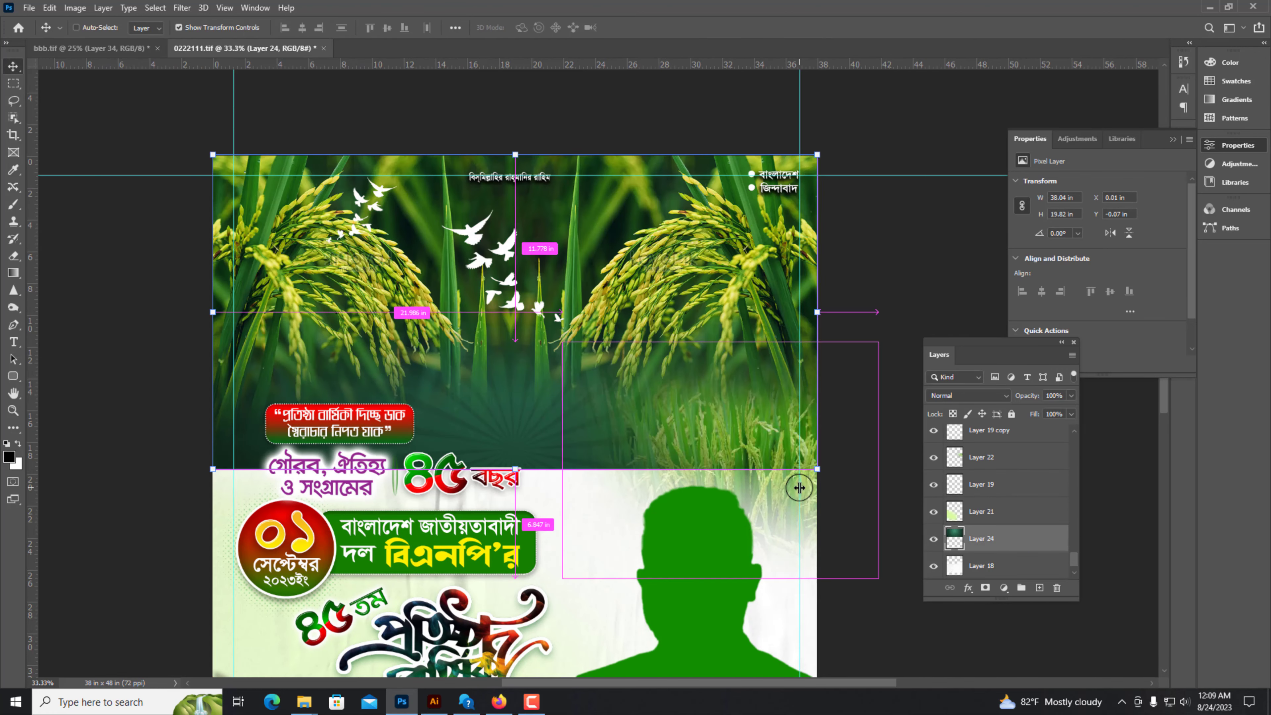
pyautogui.moveTo(516, 471); pyautogui.dragTo(515, 568)
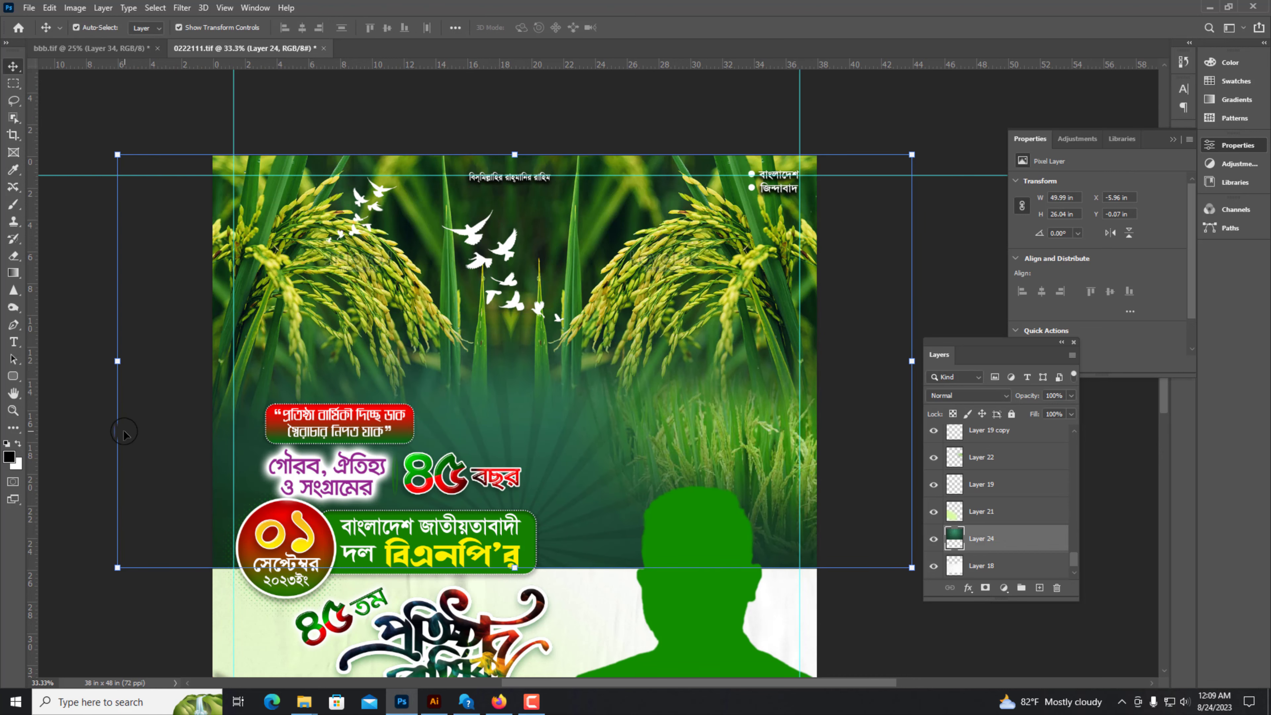
# Step: Erase the sunray background's lower edge with a soft eraser so it fades into the paper background
pyautogui.click(14, 259)
pyautogui.moveTo(751, 573)
pyautogui.mouseDown()
pyautogui.moveTo(157, 585)
pyautogui.moveTo(818, 571)
pyautogui.mouseUp()
pyautogui.hotkey('ctrl', '-')
pyautogui.click(13, 67)
pyautogui.click(200, 175)
pyautogui.hotkey('ctrl', '+')
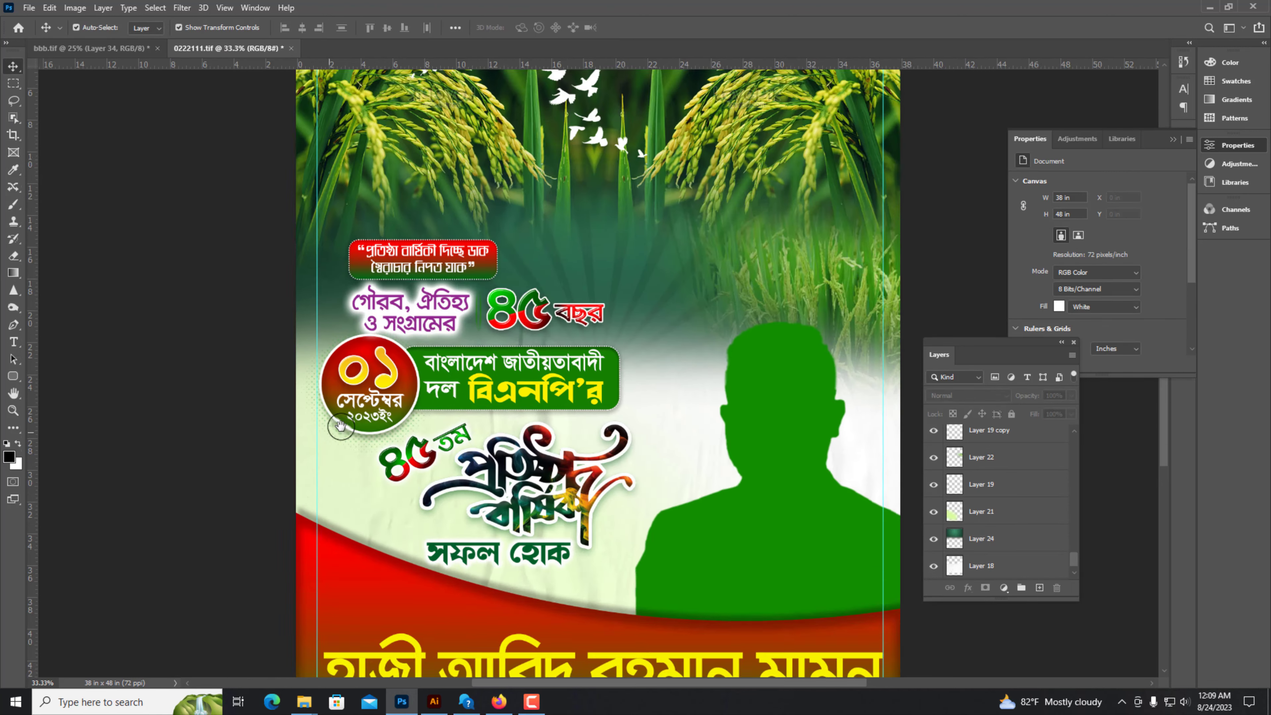
# Step: Copy the portrait of the woman releasing a dove from bbb.tif and place it enlarged in the poster's upper middle
pyautogui.moveTo(500, 251); pyautogui.dragTo(351, 453)
pyautogui.click(95, 49)
pyautogui.moveTo(508, 201); pyautogui.dragTo(457, 451)
pyautogui.hotkey('ctrl', '+')
pyautogui.moveTo(451, 209); pyautogui.dragTo(447, 193)
pyautogui.press('Return')
pyautogui.hotkey('ctrl', '-')
pyautogui.hotkey('ctrl', '+')
# Step: Move the white dove flocks together above and beside the woman's head
pyautogui.click(280, 160)
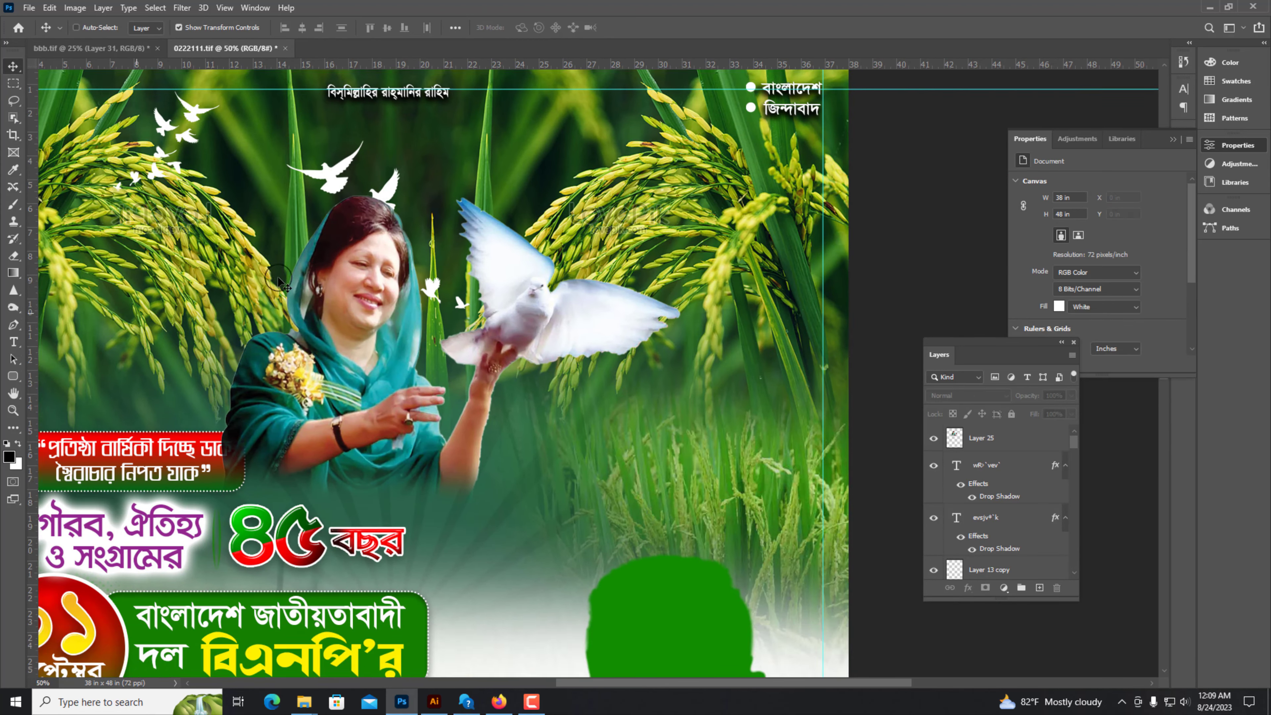
pyautogui.moveTo(281, 160); pyautogui.dragTo(313, 212)
pyautogui.moveTo(358, 210); pyautogui.dragTo(361, 90)
pyautogui.hotkey('ctrl', '-')
pyautogui.scroll(-5, 376, 361)
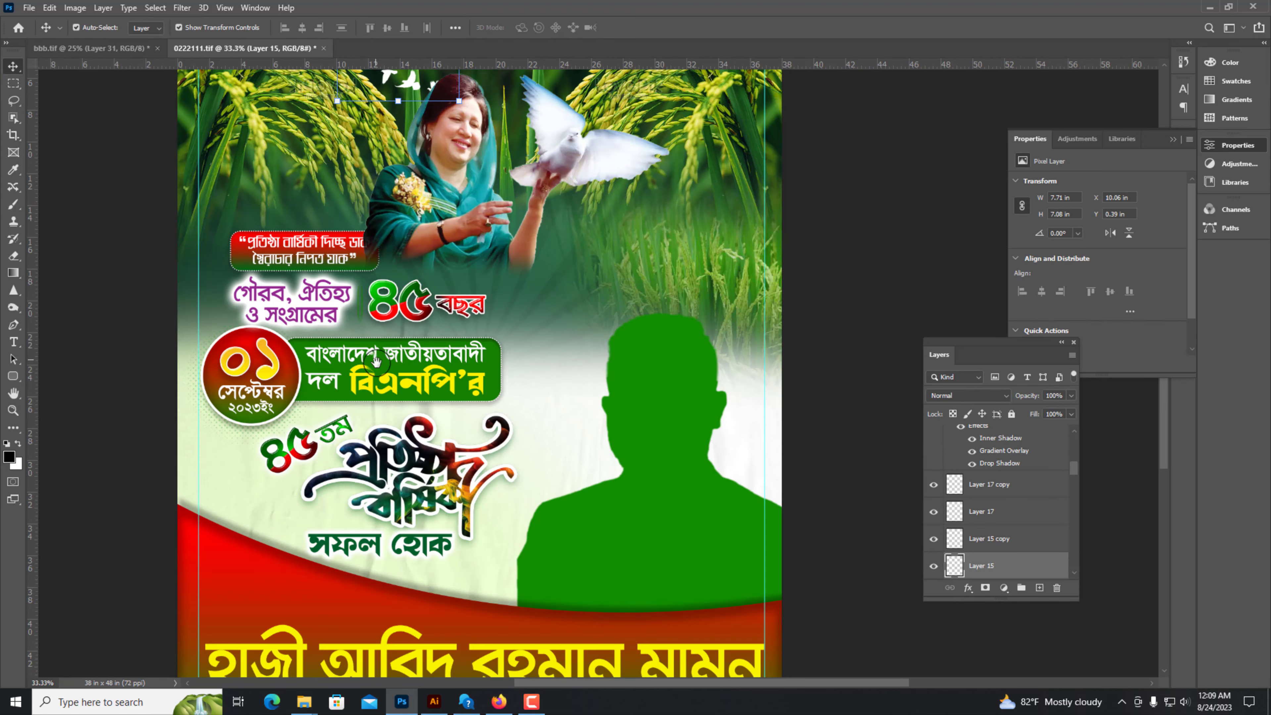
pyautogui.hotkey('ctrl', '-')
pyautogui.click(280, 400)
pyautogui.hotkey('ctrl', '+')
pyautogui.click(325, 521)
pyautogui.moveTo(325, 301); pyautogui.dragTo(205, 508)
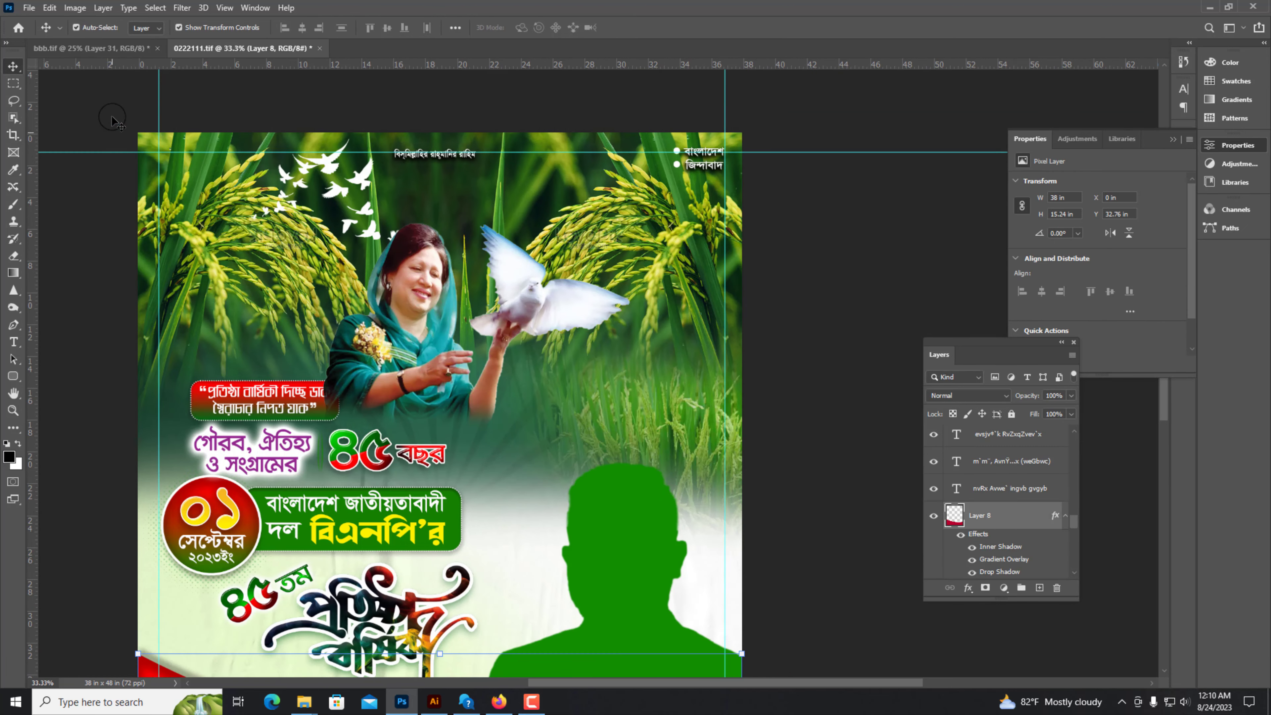
# Step: Delete the waving woman's portrait in bbb.tif, copy the officer-with-cap portrait and place it in the poster's upper left corner
pyautogui.hotkey('ctrl', 'Tab')
pyautogui.click(700, 274)
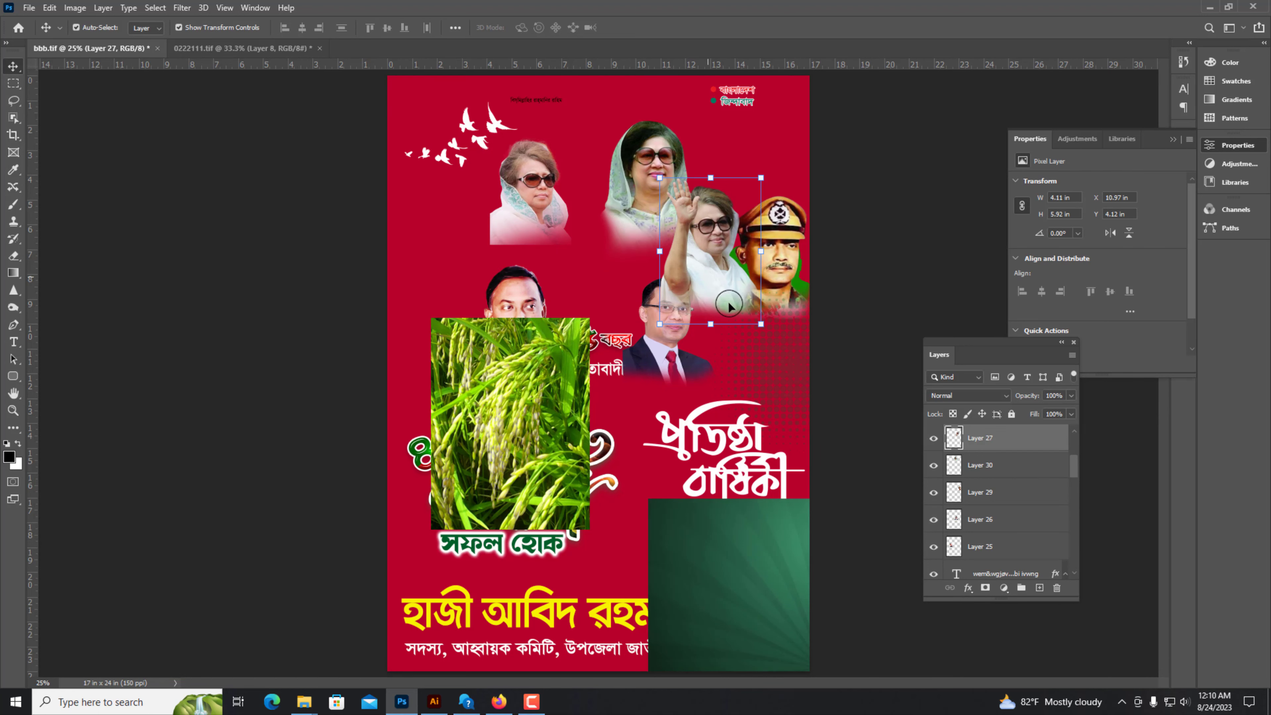
pyautogui.press('Delete')
pyautogui.press('Delete')
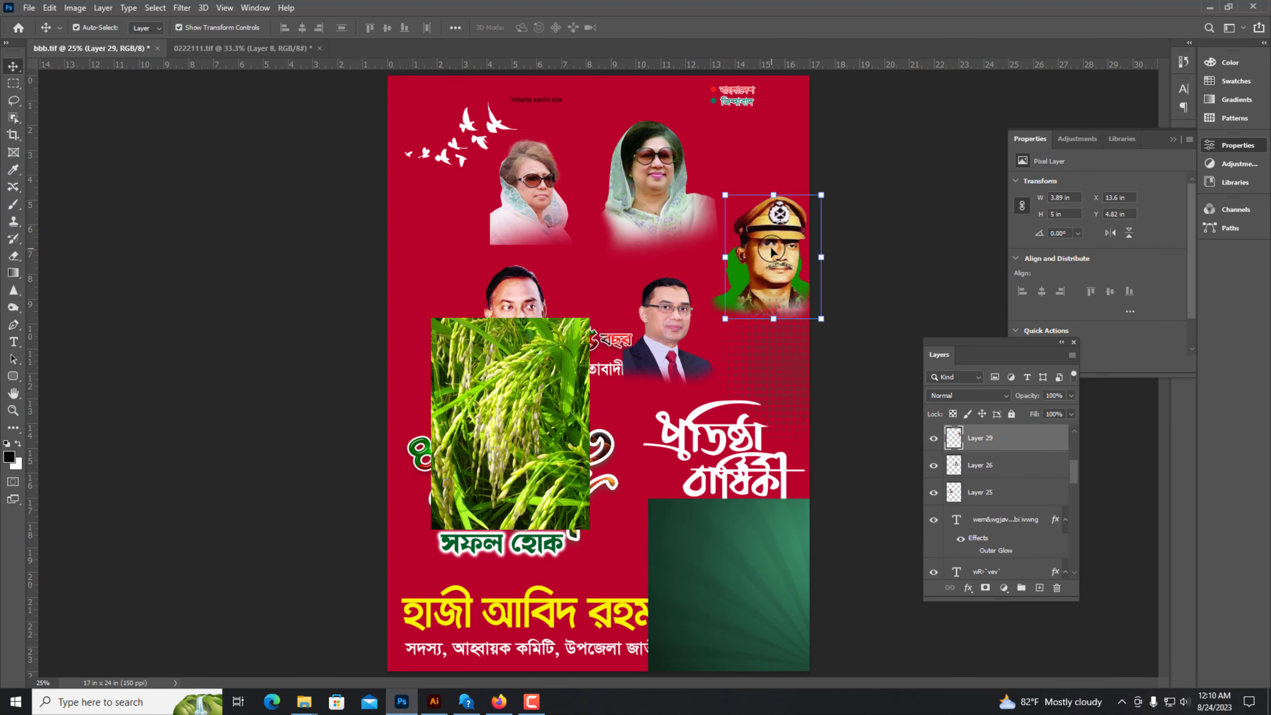
pyautogui.moveTo(129, 50); pyautogui.dragTo(215, 162)
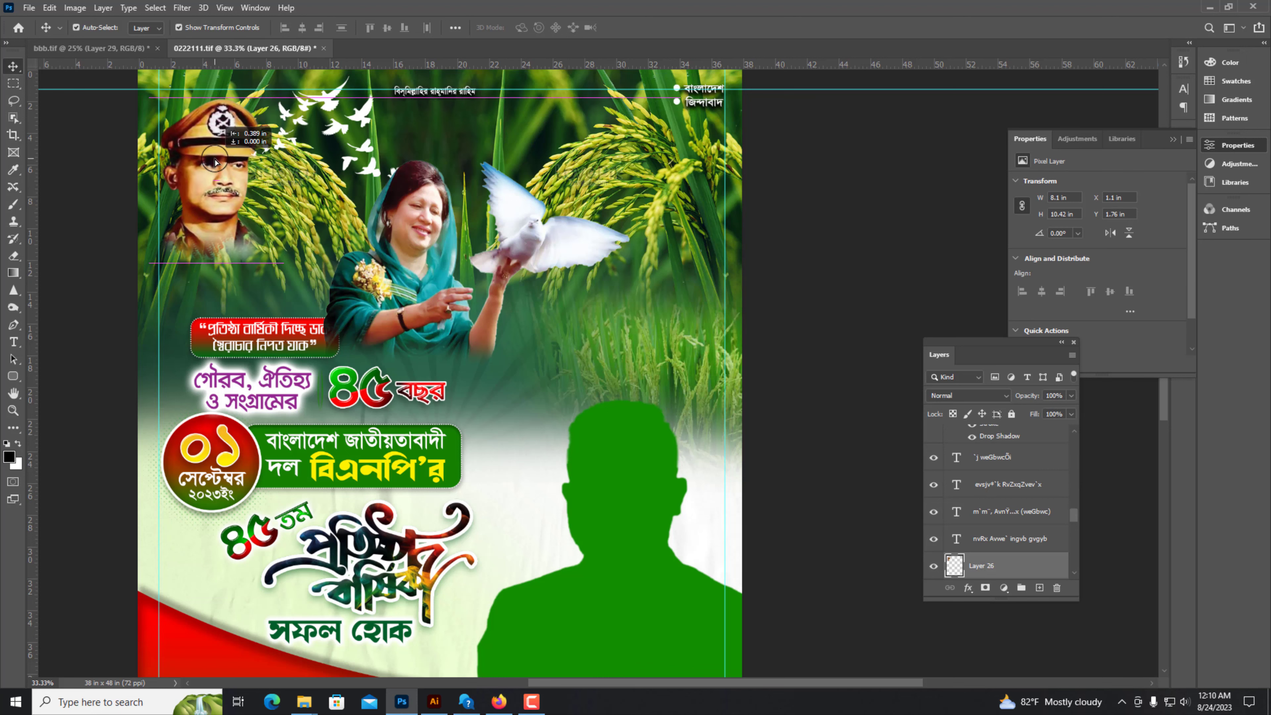
# Step: Enlarge the portrait of the woman releasing the dove to about 21 in wide
pyautogui.click(380, 262)
pyautogui.moveTo(476, 160); pyautogui.dragTo(478, 143)
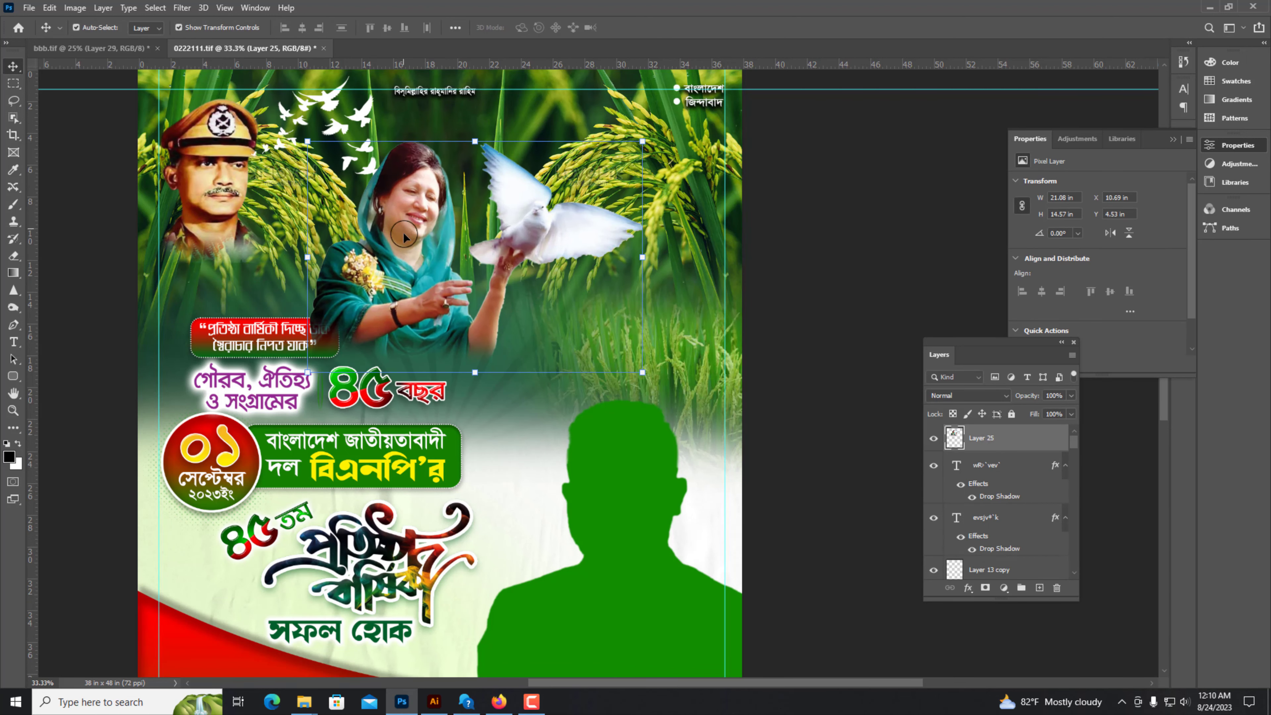
# Step: Move the large white dove flock below the woman's flying dove and delete the copy of the small flock
pyautogui.scroll(1, 404, 237)
pyautogui.moveTo(240, 95); pyautogui.dragTo(654, 385)
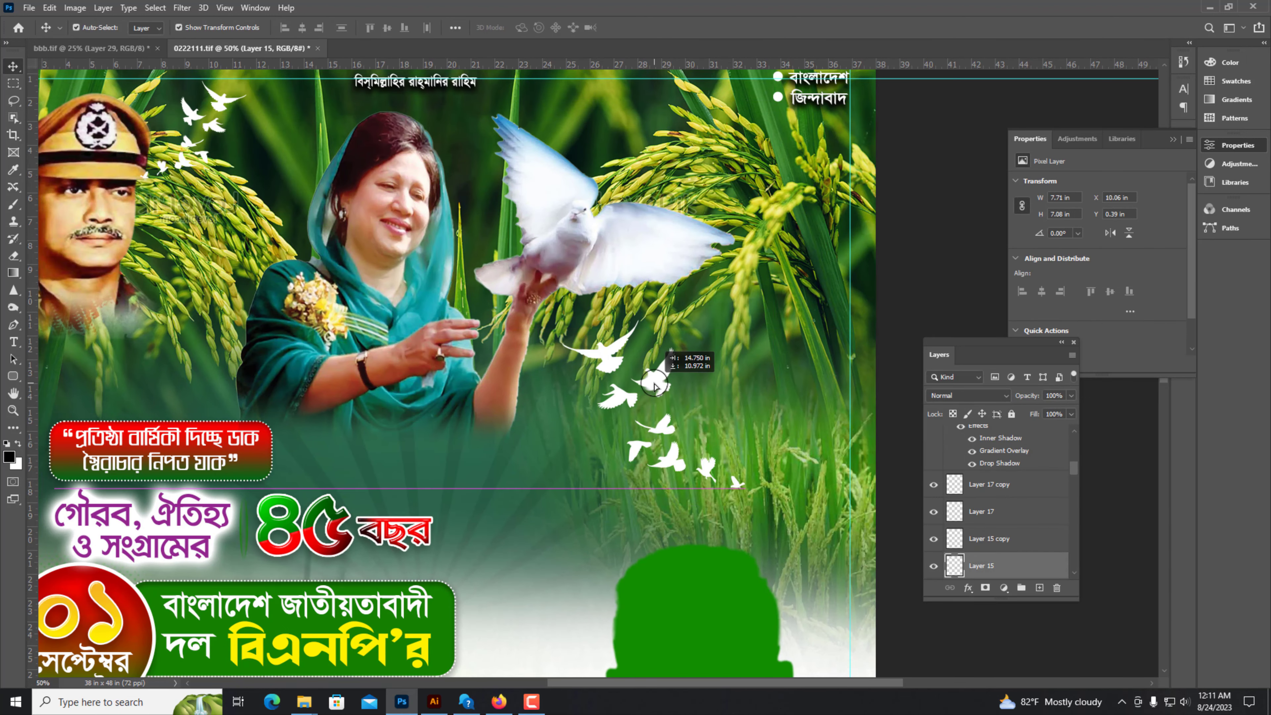
pyautogui.moveTo(765, 507); pyautogui.dragTo(795, 533)
pyautogui.scroll(-1, 621, 387)
pyautogui.click(353, 210)
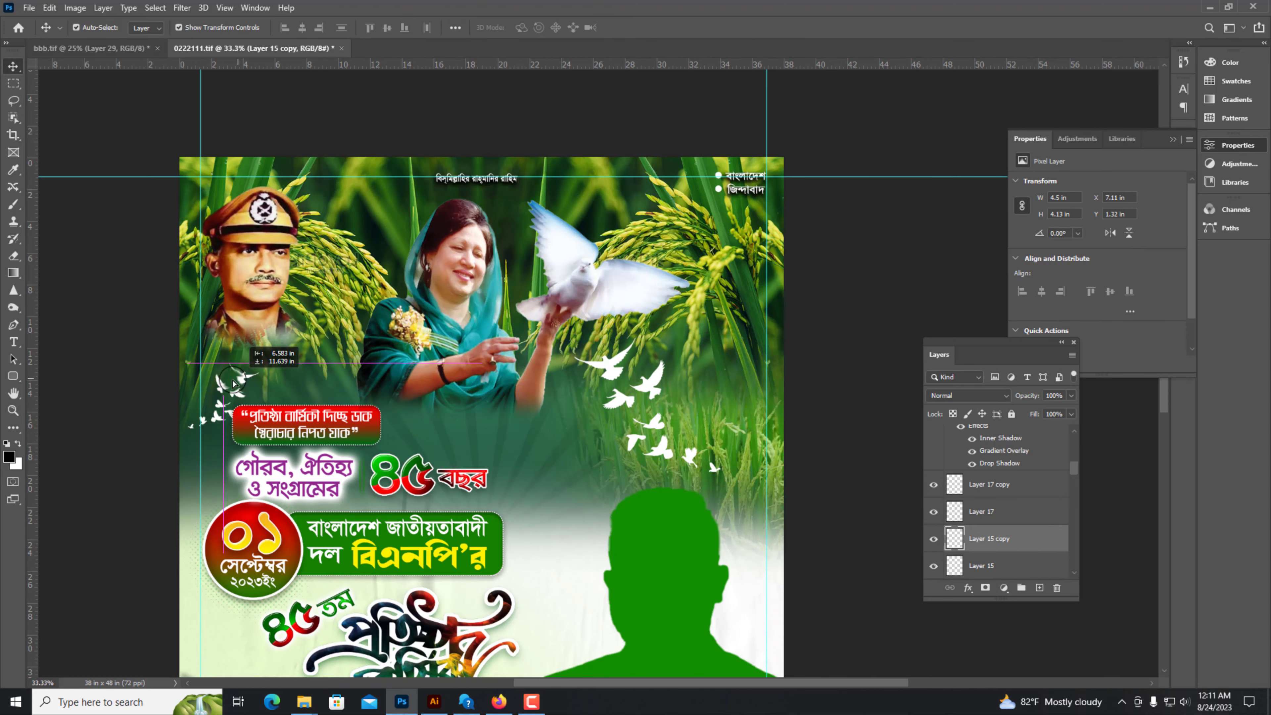
pyautogui.press('Delete')
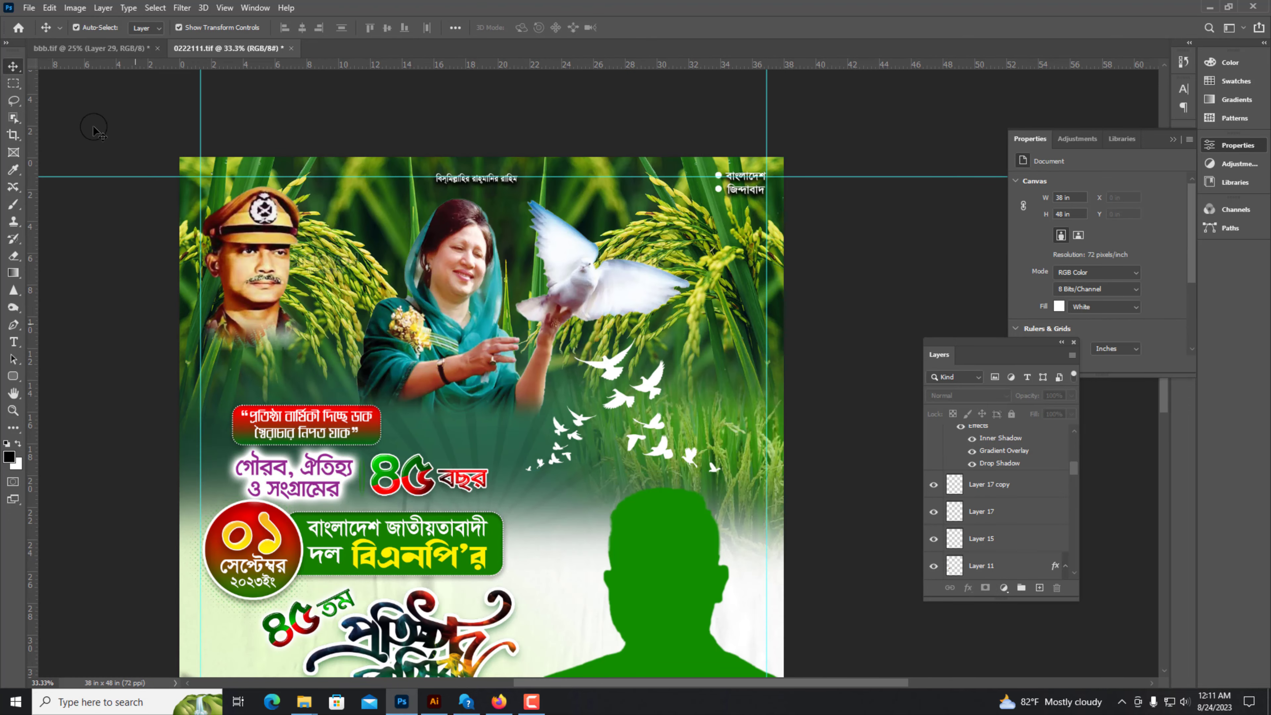
# Step: Copy the portrait of the suited man with glasses from bbb.tif and place it in the poster's upper right corner
pyautogui.click(93, 49)
pyautogui.moveTo(666, 326); pyautogui.dragTo(739, 186)
pyautogui.scroll(1, 569, 80)
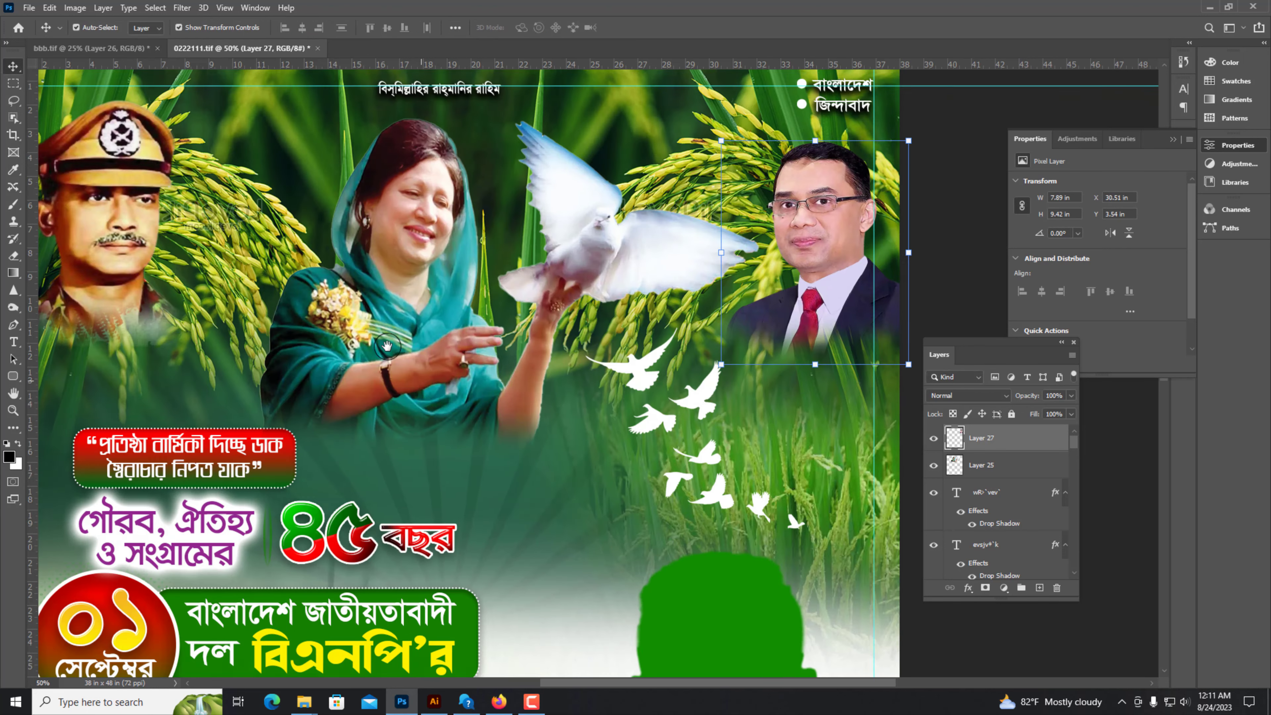
# Step: Shift the woman with the dove slightly left and enlarge the suited man's portrait to about 105%
pyautogui.moveTo(329, 319); pyautogui.dragTo(358, 328)
pyautogui.moveTo(821, 265); pyautogui.dragTo(822, 261)
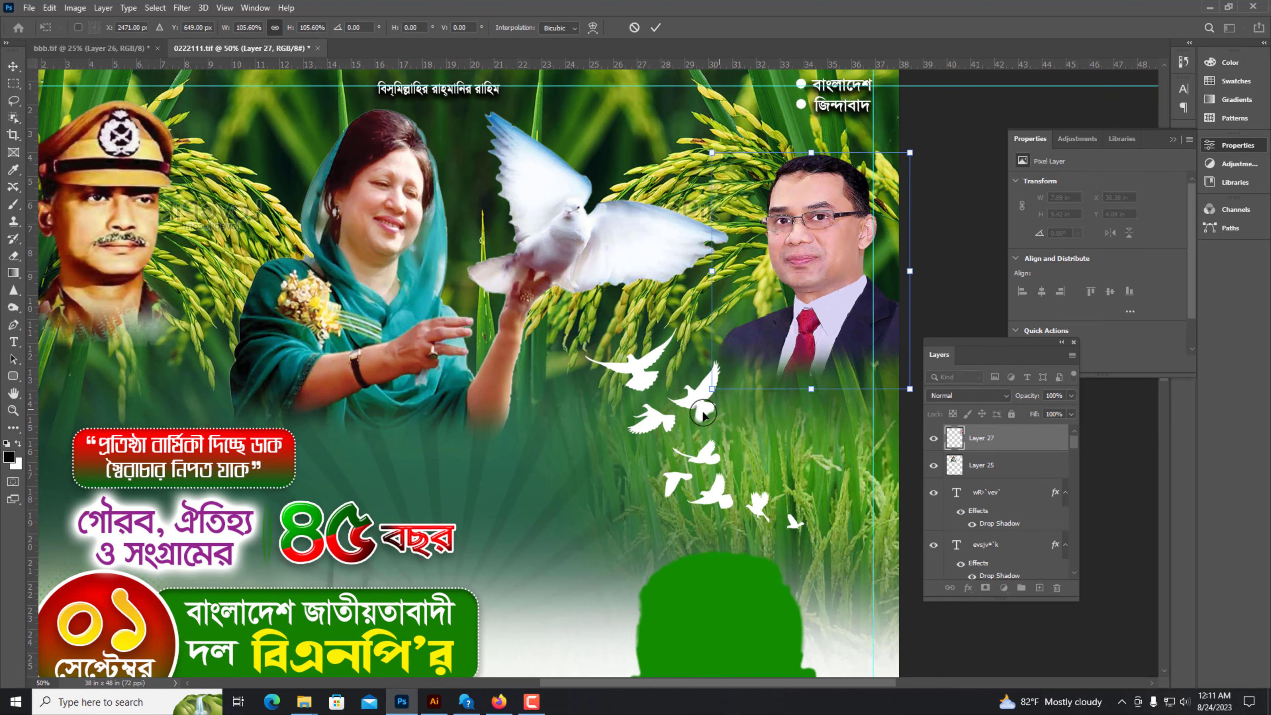
pyautogui.click(703, 410)
pyautogui.scroll(-1, 663, 386)
pyautogui.click(663, 385)
pyautogui.hotkey('ctrl', '+')
pyautogui.hotkey('ctrl', '-')
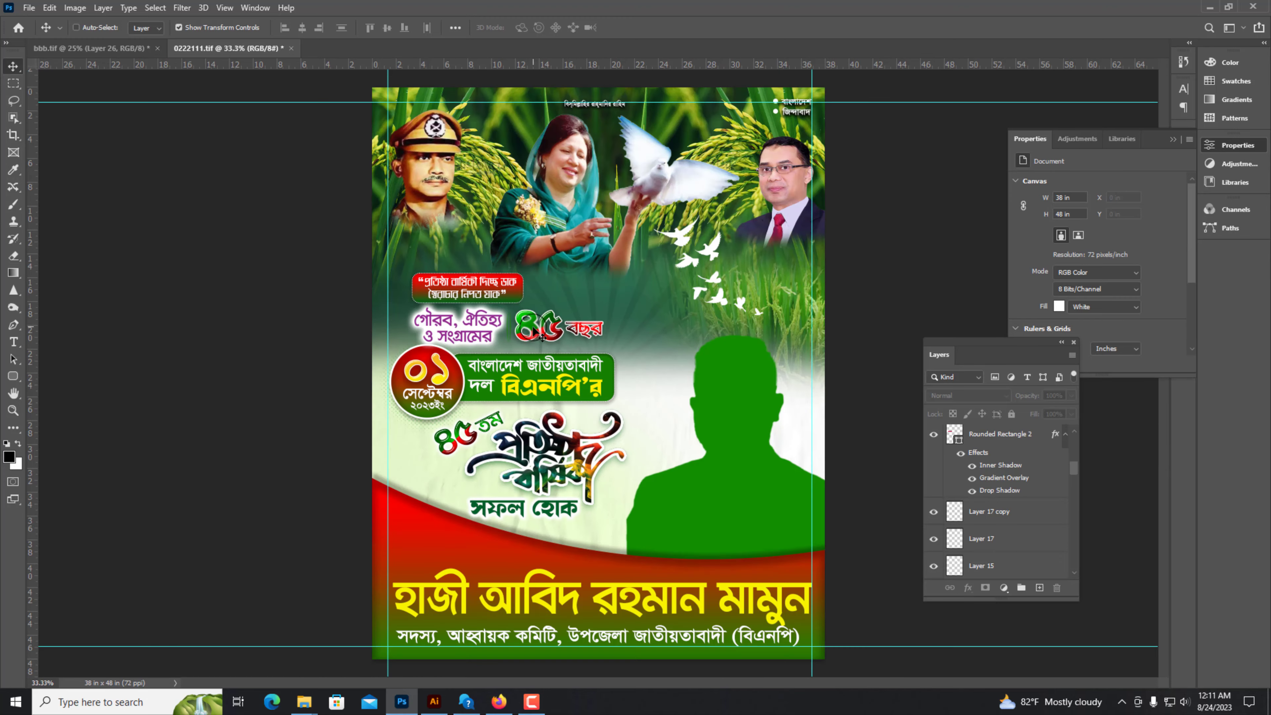
# Step: Delete the old multicoloured anniversary calligraphy above the "সফল হোক" text
pyautogui.hotkey('ctrl', '+')
pyautogui.click(526, 476)
pyautogui.click(370, 415)
pyautogui.press('Delete')
pyautogui.hotkey('ctrl', '+')
pyautogui.click(373, 401)
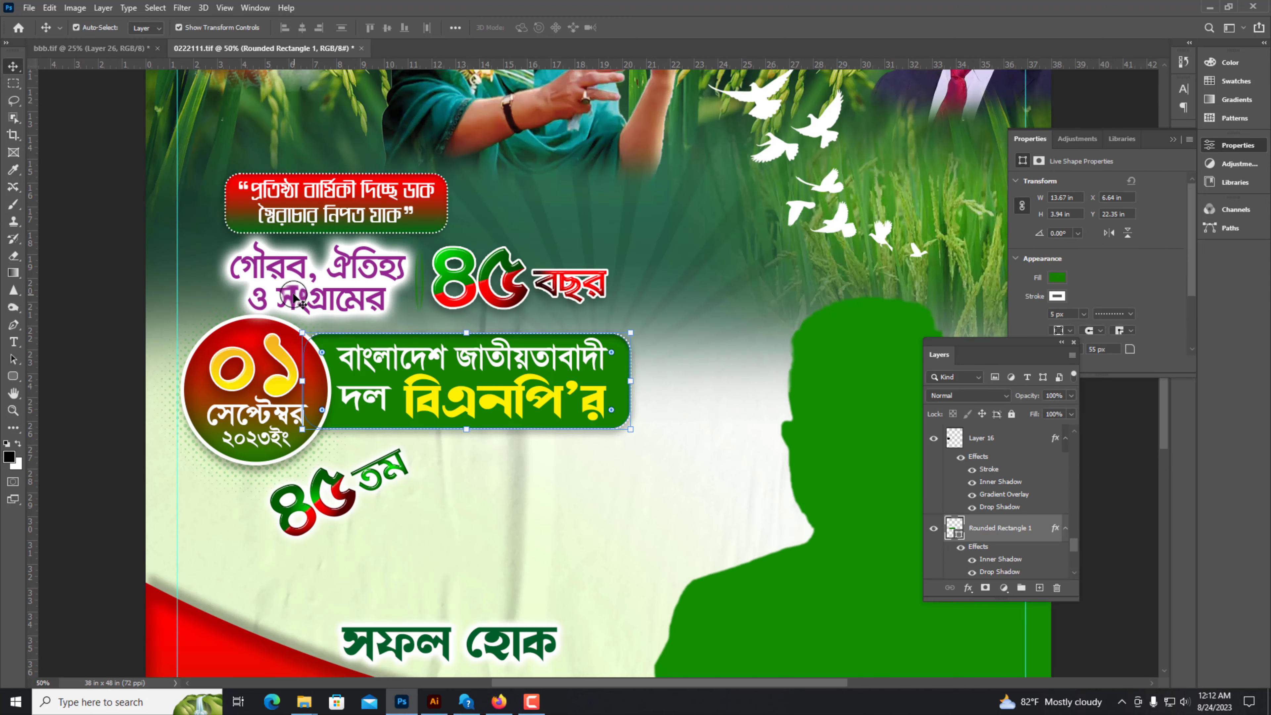
# Step: Reduce the size of the white outer glow on the purple slogan "গৌরব, ঐতিহ্য ও সংগ্রামের"
pyautogui.click(331, 260)
pyautogui.rightClick(988, 443)
pyautogui.click(992, 199)
pyautogui.click(763, 598)
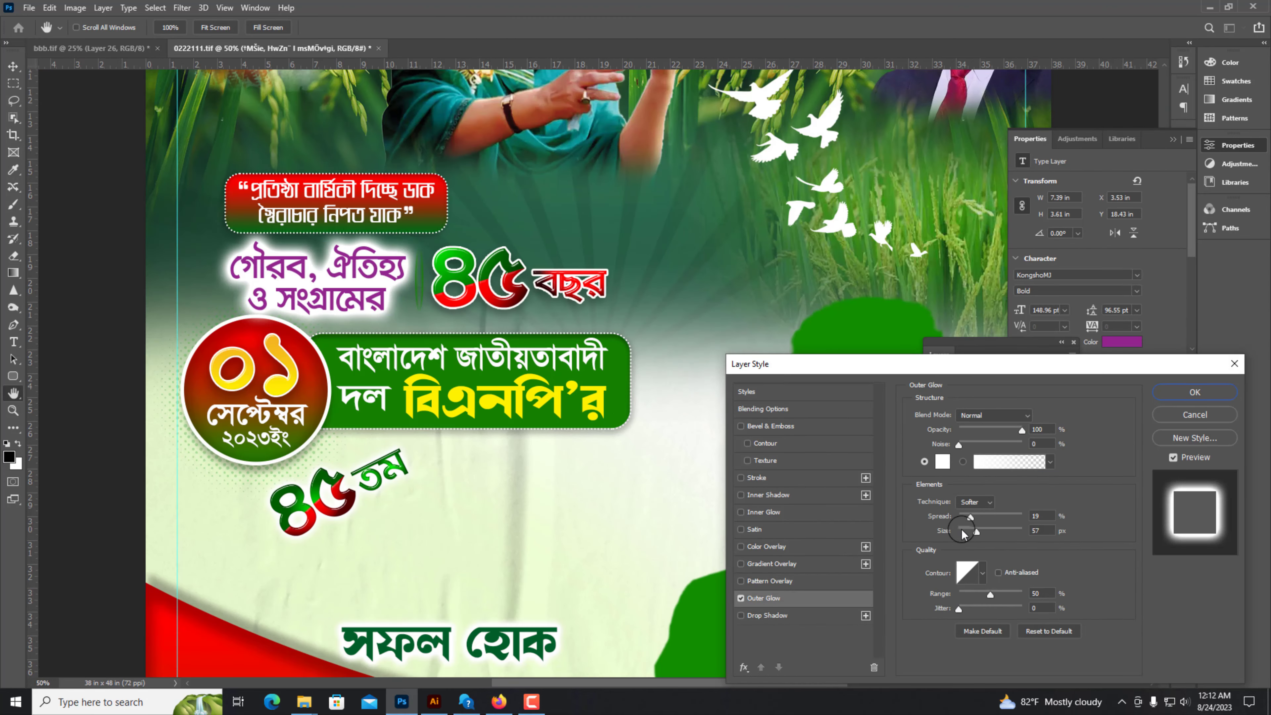
pyautogui.moveTo(983, 531); pyautogui.dragTo(971, 530)
pyautogui.press('Return')
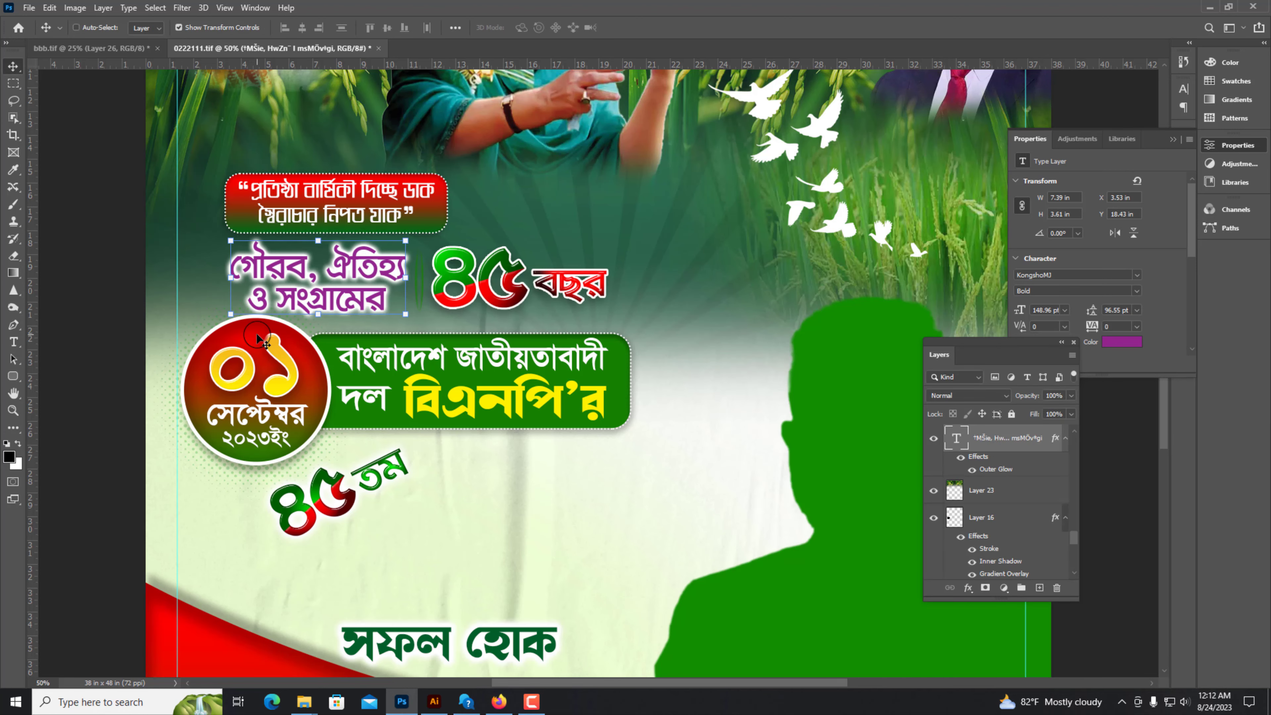
# Step: Duplicate both halves of the vertical light streak between the purple slogan and "৪৫ বছর" to strengthen it
pyautogui.hotkey('ctrl', '+')
pyautogui.hotkey('ctrl', '+')
pyautogui.keyDown('ctrl'); pyautogui.click(417, 450); pyautogui.keyUp('ctrl')
pyautogui.hotkey('ctrl', 'j')
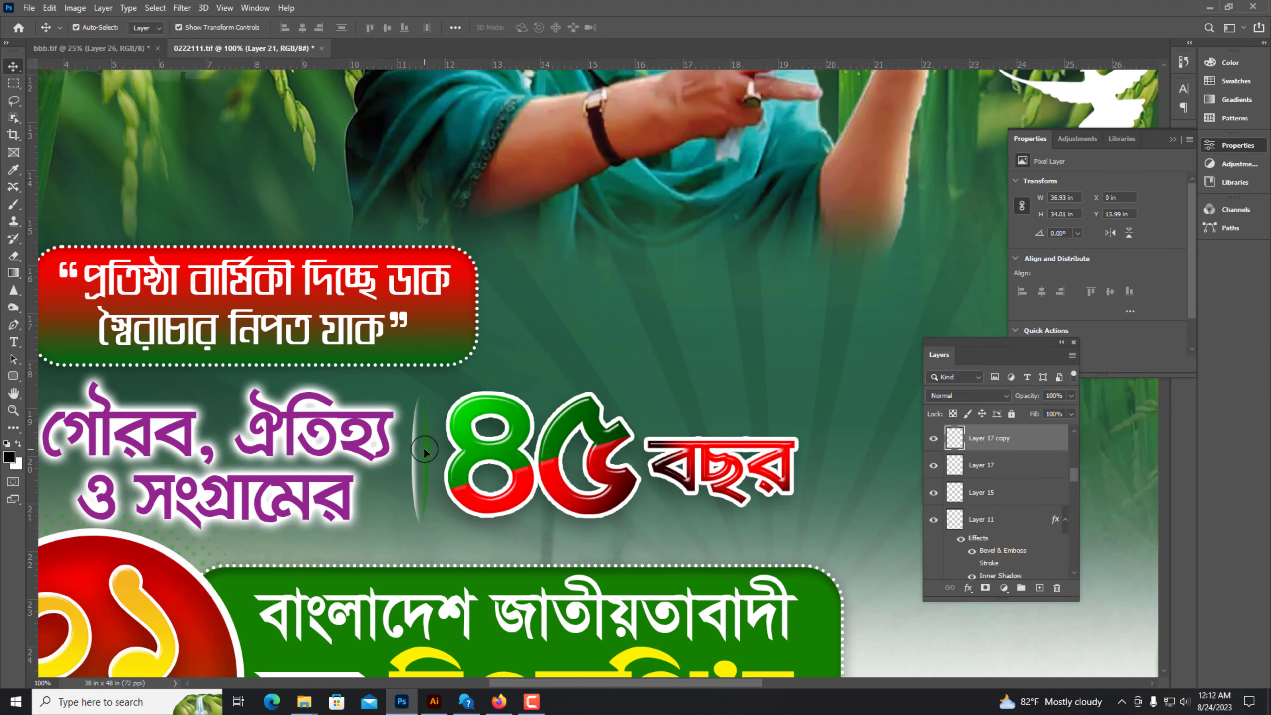
pyautogui.keyDown('ctrl'); pyautogui.click(565, 337); pyautogui.keyUp('ctrl')
pyautogui.hotkey('ctrl', '+')
pyautogui.keyDown('ctrl'); pyautogui.click(227, 511); pyautogui.keyUp('ctrl')
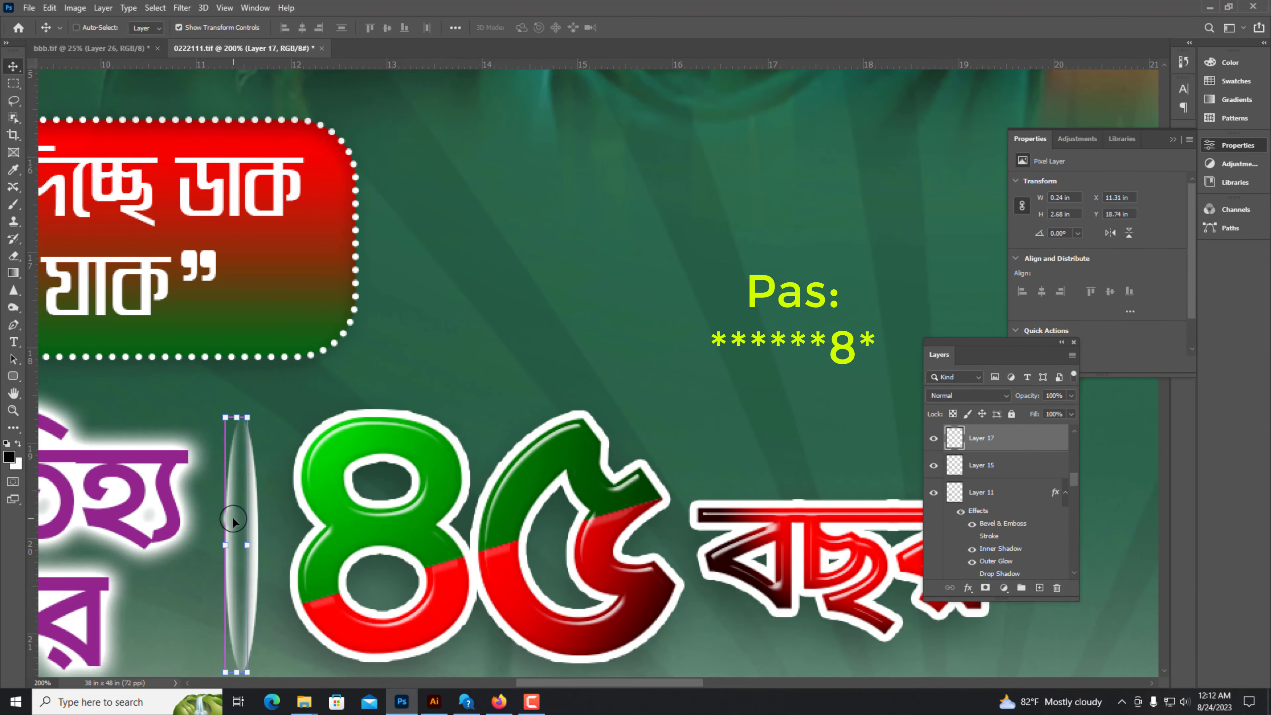
pyautogui.hotkey('ctrl', 'j')
pyautogui.keyDown('ctrl'); pyautogui.click(496, 338); pyautogui.keyUp('ctrl')
pyautogui.hotkey('ctrl', '-')
pyautogui.hotkey('ctrl', '-')
pyautogui.hotkey('ctrl', '-')
pyautogui.hotkey('ctrl', '-')
pyautogui.hotkey('ctrl', '+')
pyautogui.hotkey('ctrl', '+')
pyautogui.hotkey('ctrl', '+')
# Step: Shift the hue of the "৪৫ বছর" artwork with Hue/Saturation so its red parts turn pinkish red
pyautogui.keyDown('ctrl'); pyautogui.click(573, 425); pyautogui.keyUp('ctrl')
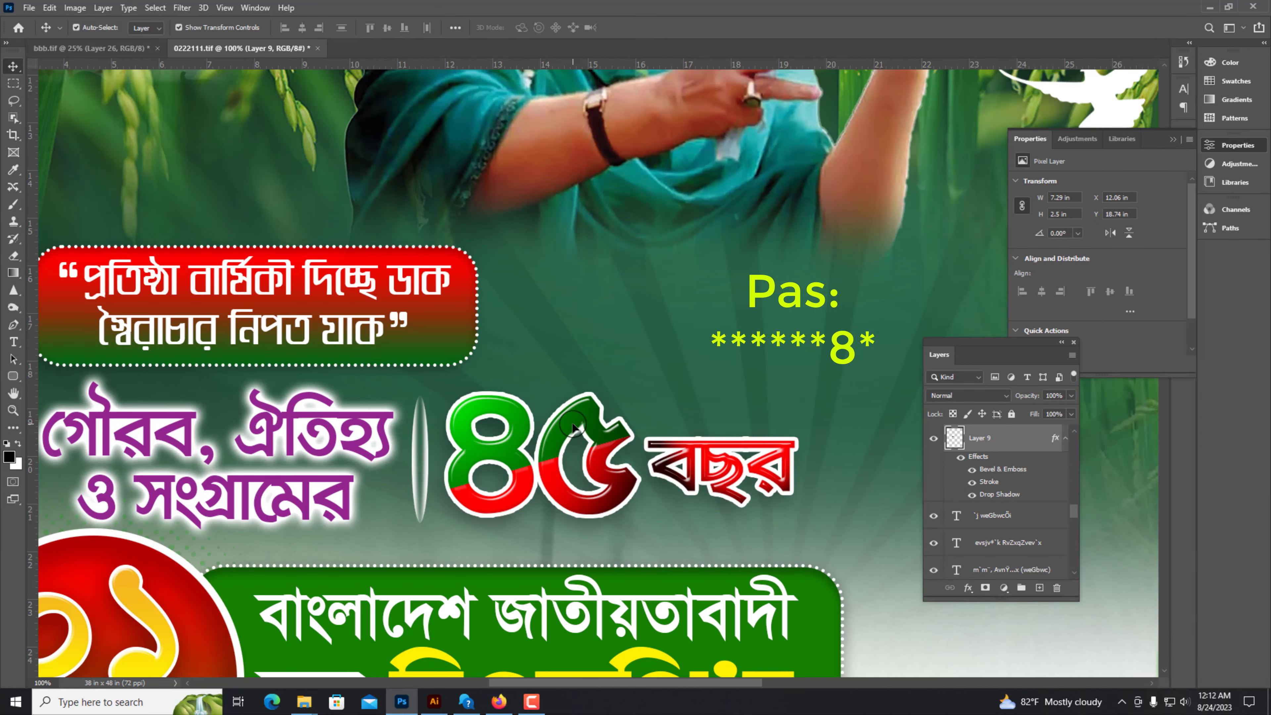
pyautogui.hotkey('ctrl', 'u')
pyautogui.moveTo(896, 401)
pyautogui.mouseDown()
pyautogui.moveTo(865, 400)
pyautogui.moveTo(971, 405)
pyautogui.moveTo(923, 401)
pyautogui.mouseUp()
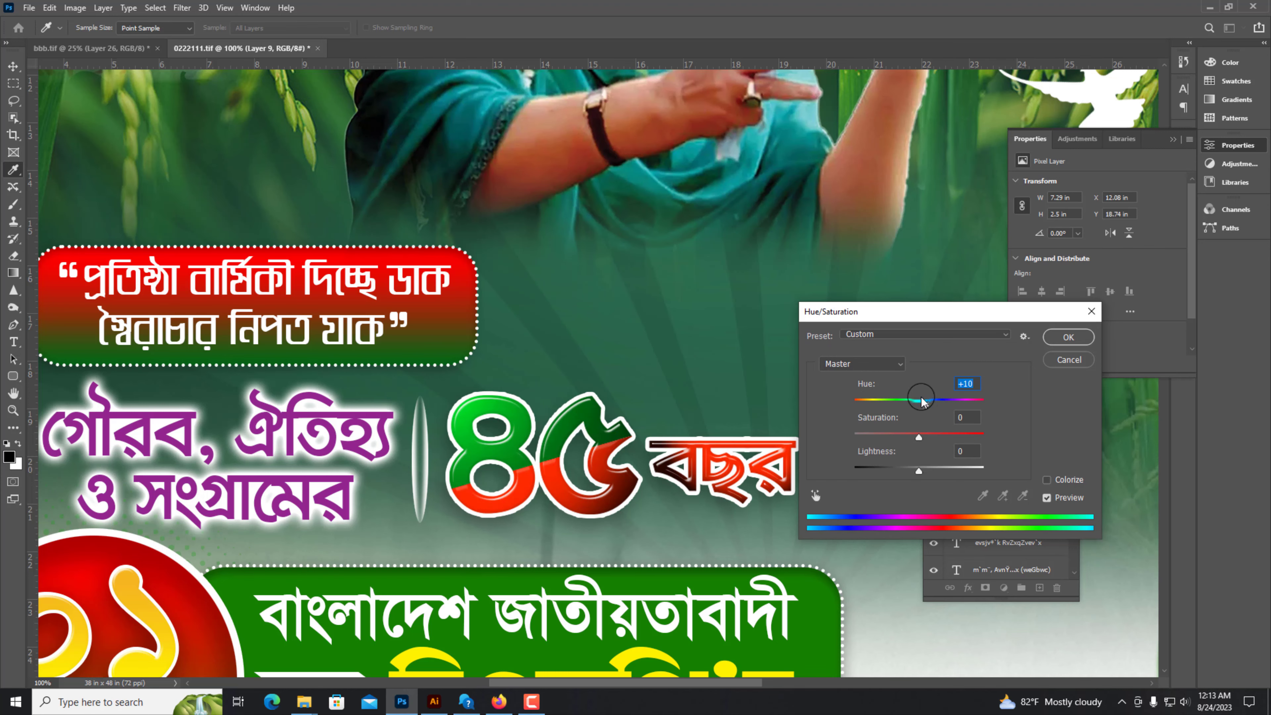
pyautogui.press('Return')
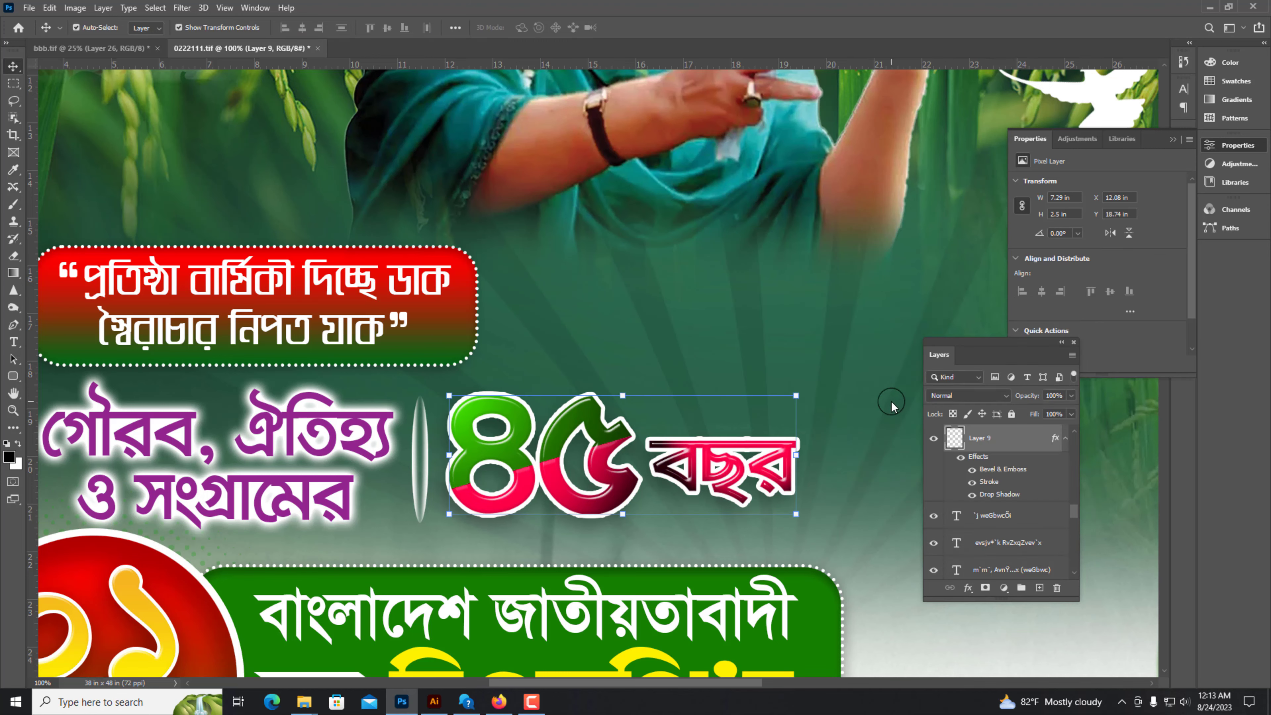
pyautogui.hotkey('ctrl', '-')
pyautogui.hotkey('ctrl', '-')
pyautogui.hotkey('ctrl', '-')
pyautogui.hotkey('ctrl', '+')
# Step: Widen the duplicated halves of the vertical light streak outward, the left one to about 0.47 in
pyautogui.press('v')
pyautogui.hotkey('ctrl', '+')
pyautogui.hotkey('ctrl', '+')
pyautogui.moveTo(341, 111); pyautogui.dragTo(660, 449)
pyautogui.hotkey('ctrl', '+')
pyautogui.keyDown('ctrl'); pyautogui.click(310, 520); pyautogui.keyUp('ctrl')
pyautogui.moveTo(289, 523); pyautogui.dragTo(255, 513)
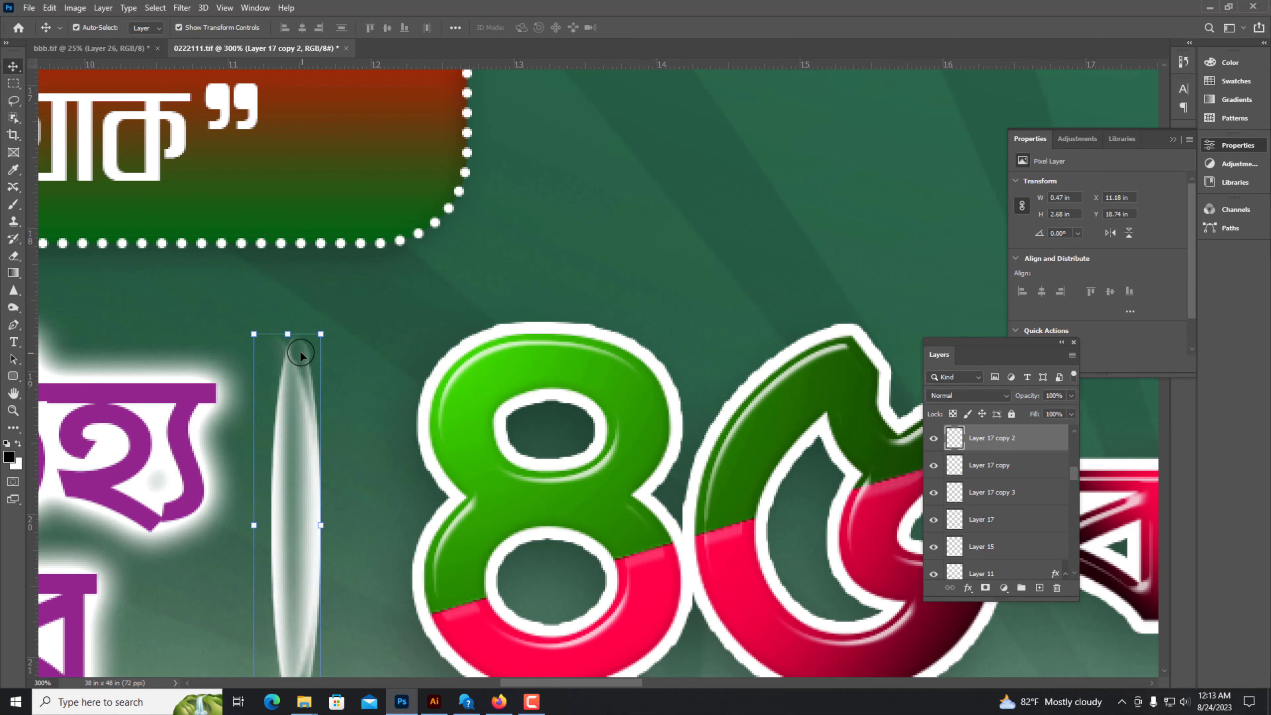
pyautogui.press('Delete')
pyautogui.press('Delete')
pyautogui.moveTo(346, 515); pyautogui.dragTo(539, 219)
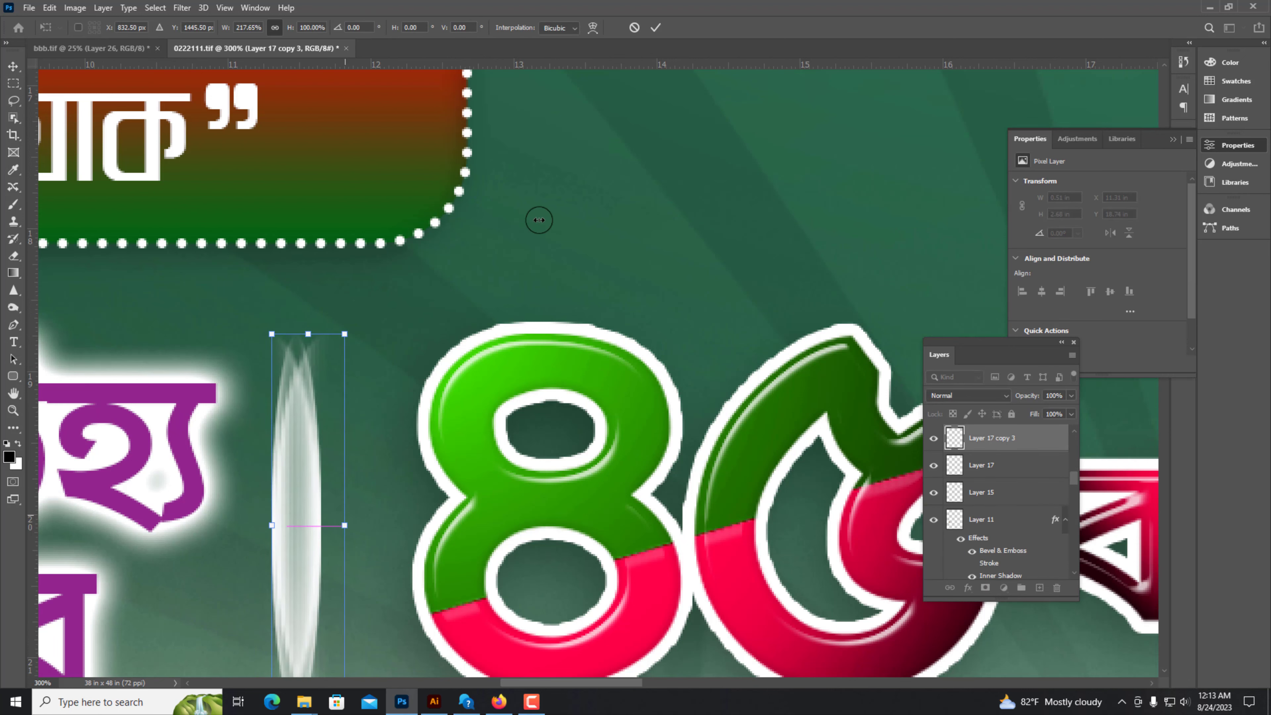
pyautogui.press('Return')
pyautogui.hotkey('ctrl', '-')
pyautogui.hotkey('ctrl', '-')
# Step: Set the gradient overlay angle of the red and green slogan box to 180 degrees
pyautogui.click(604, 228)
pyautogui.hotkey('ctrl', '-')
pyautogui.click(558, 304)
pyautogui.rightClick(975, 439)
pyautogui.click(980, 186)
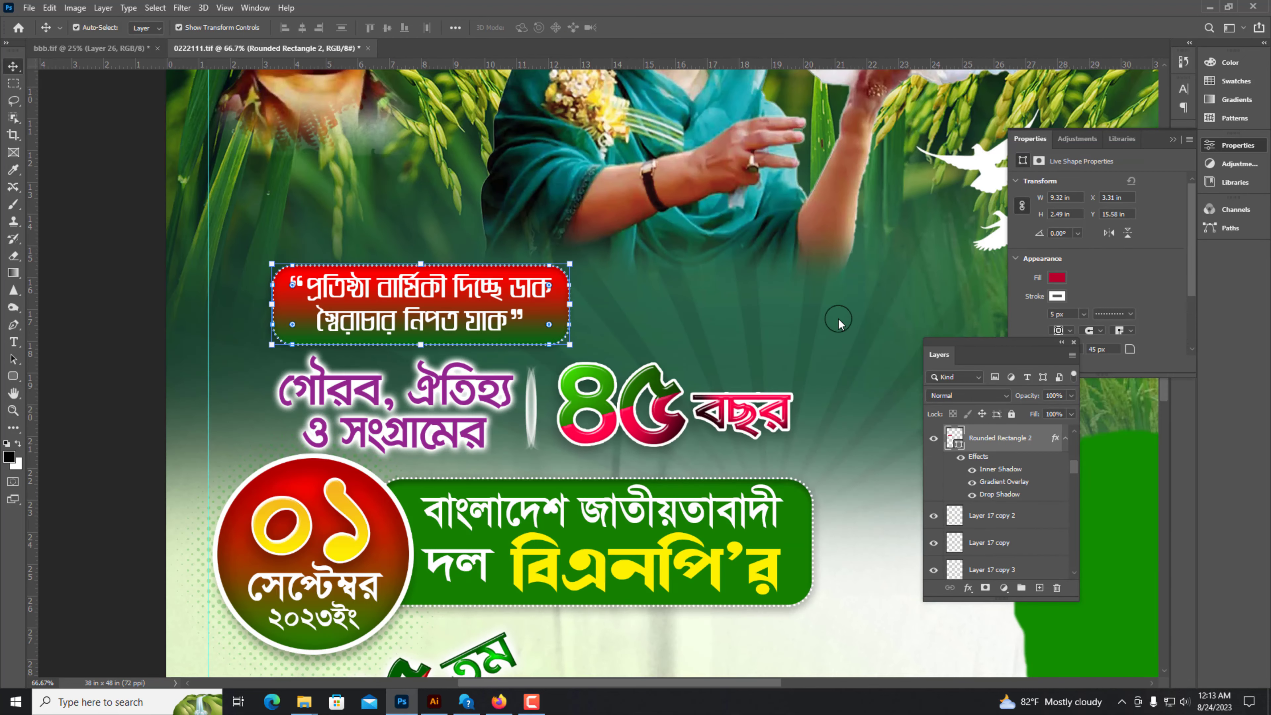
pyautogui.doubleClick(1003, 481)
pyautogui.write('180')
pyautogui.press('Return')
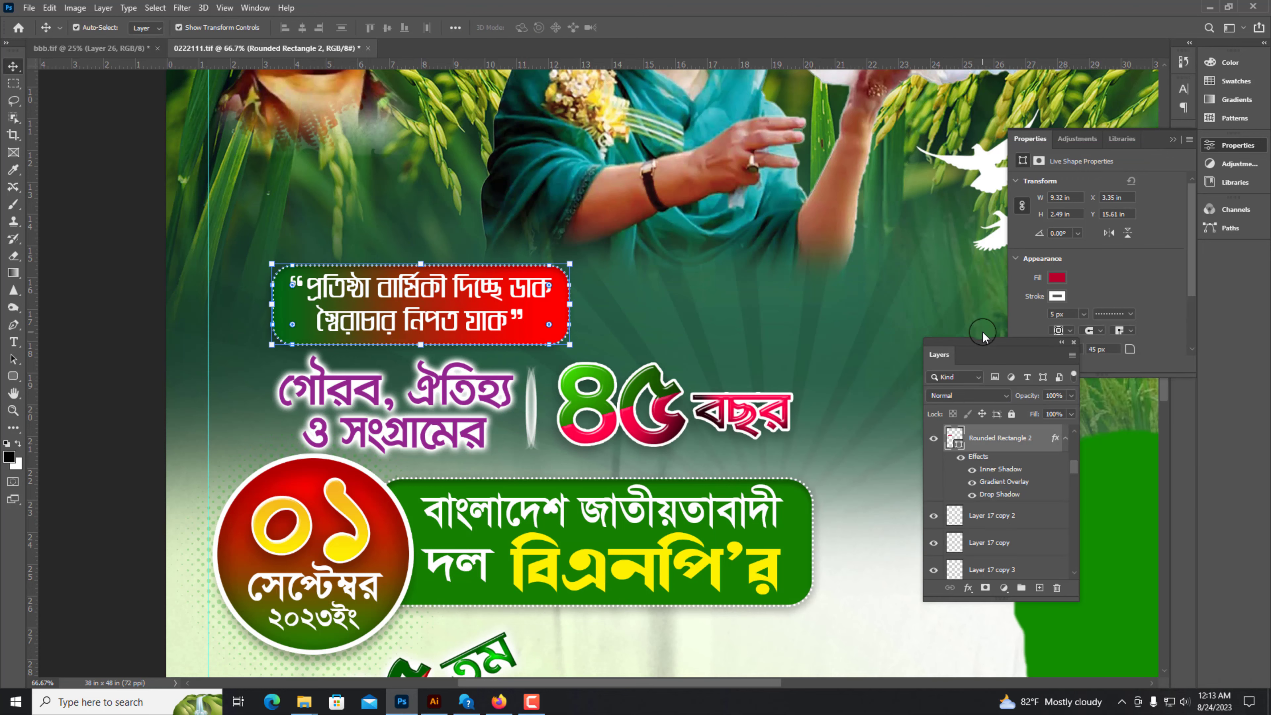
pyautogui.click(153, 303)
# Step: Add a gradient overlay to the green party name box and recolour its first gradient stop dark teal green
pyautogui.hotkey('ctrl', '-')
pyautogui.moveTo(583, 420); pyautogui.dragTo(531, 320)
pyautogui.hotkey('ctrl', '-')
pyautogui.hotkey('ctrl', '+')
pyautogui.hotkey('ctrl', '+')
pyautogui.click(730, 403)
pyautogui.rightClick(978, 533)
pyautogui.click(766, 405)
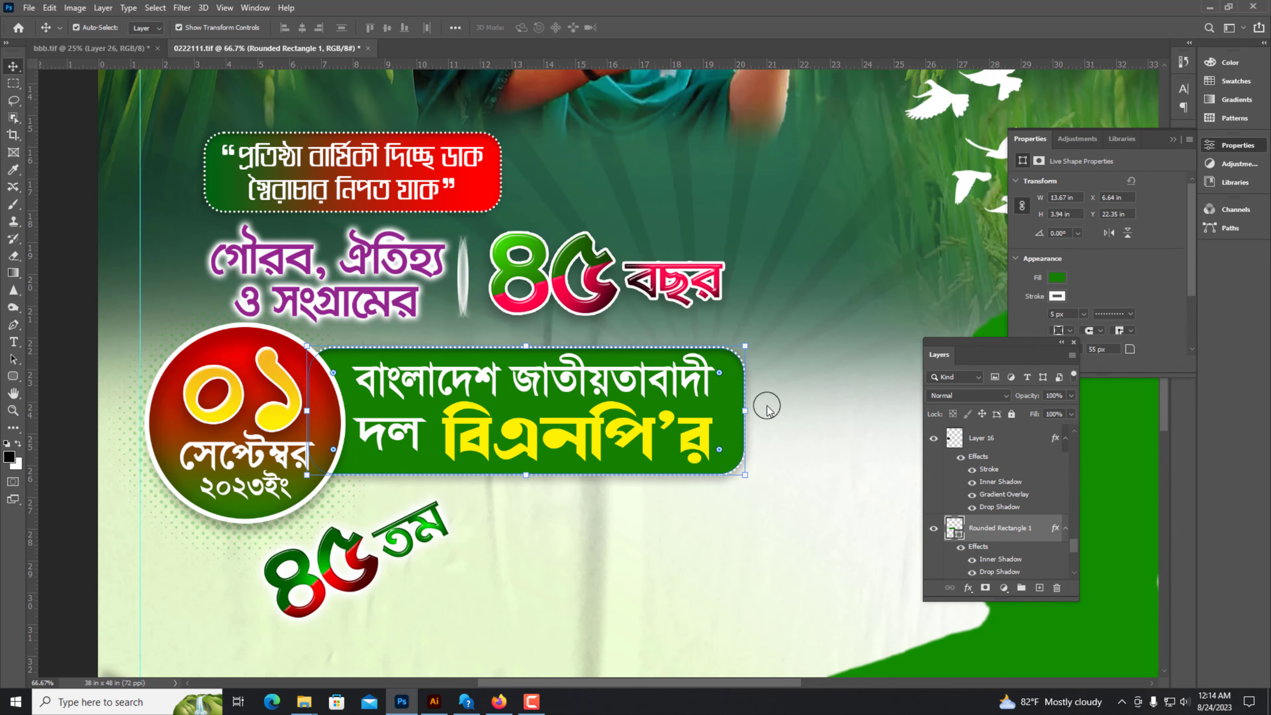
pyautogui.doubleClick(1040, 529)
pyautogui.click(780, 563)
pyautogui.click(992, 445)
pyautogui.click(757, 537)
pyautogui.click(790, 592)
pyautogui.moveTo(920, 479); pyautogui.dragTo(916, 449)
pyautogui.click(1021, 339)
# Step: Replace the amber gradient stop b88702 with a green sampled from the poster background and apply the gradient to the party name box
pyautogui.doubleClick(989, 538)
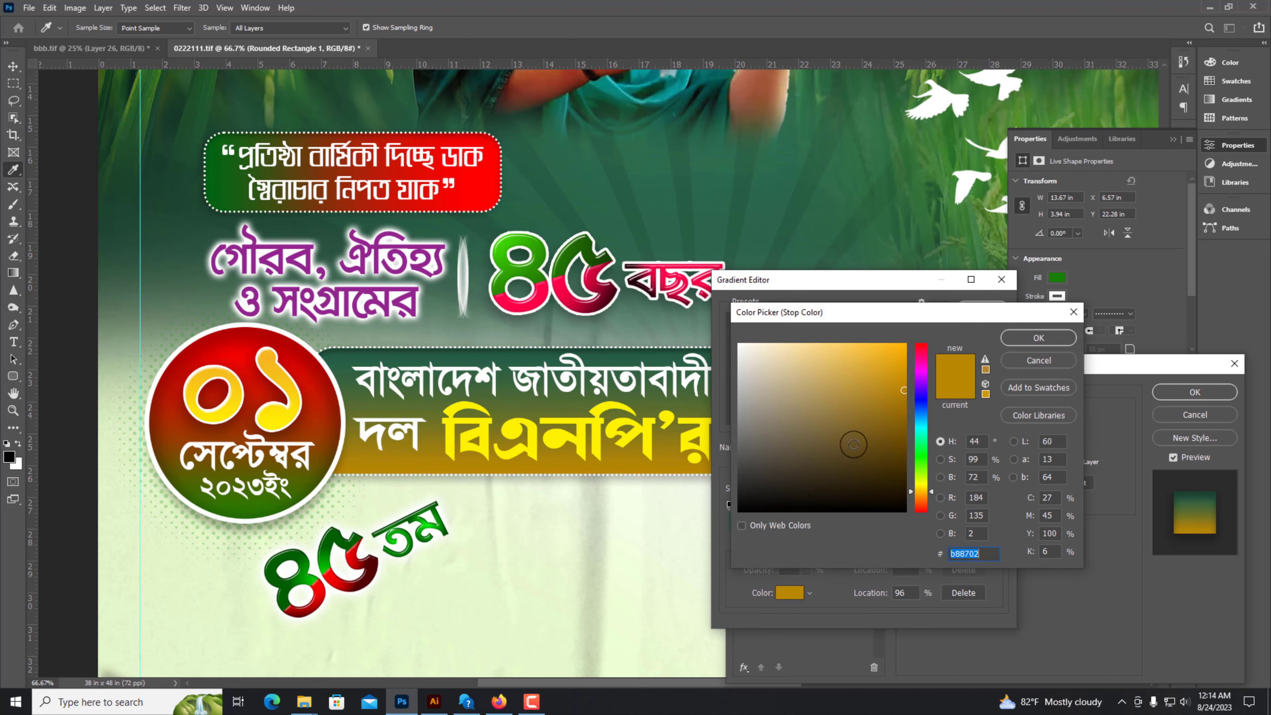
pyautogui.click(953, 136)
pyautogui.click(1022, 336)
pyautogui.press('Return')
pyautogui.press('Return')
pyautogui.hotkey('ctrl', '-')
pyautogui.hotkey('ctrl', '-')
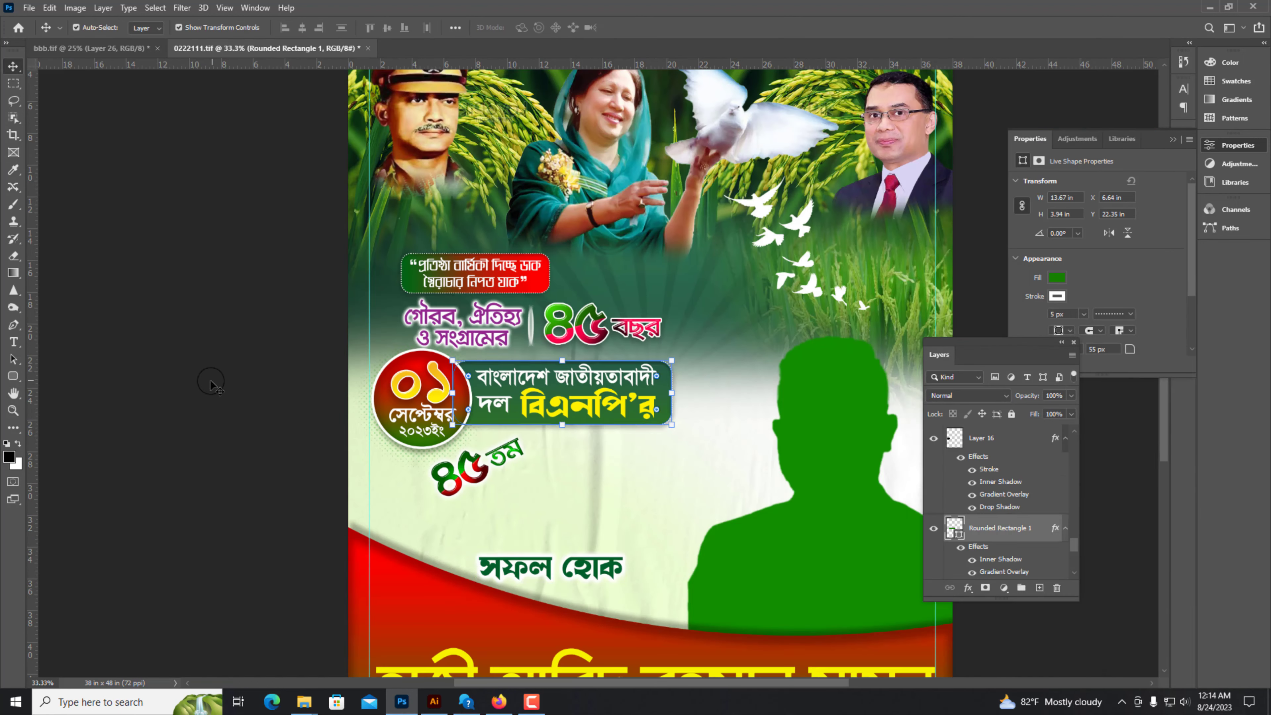
# Step: Recolour the "সফল হোক" text dark blue
pyautogui.click(521, 569)
pyautogui.click(18, 466)
pyautogui.click(922, 394)
pyautogui.click(906, 424)
pyautogui.press('Return')
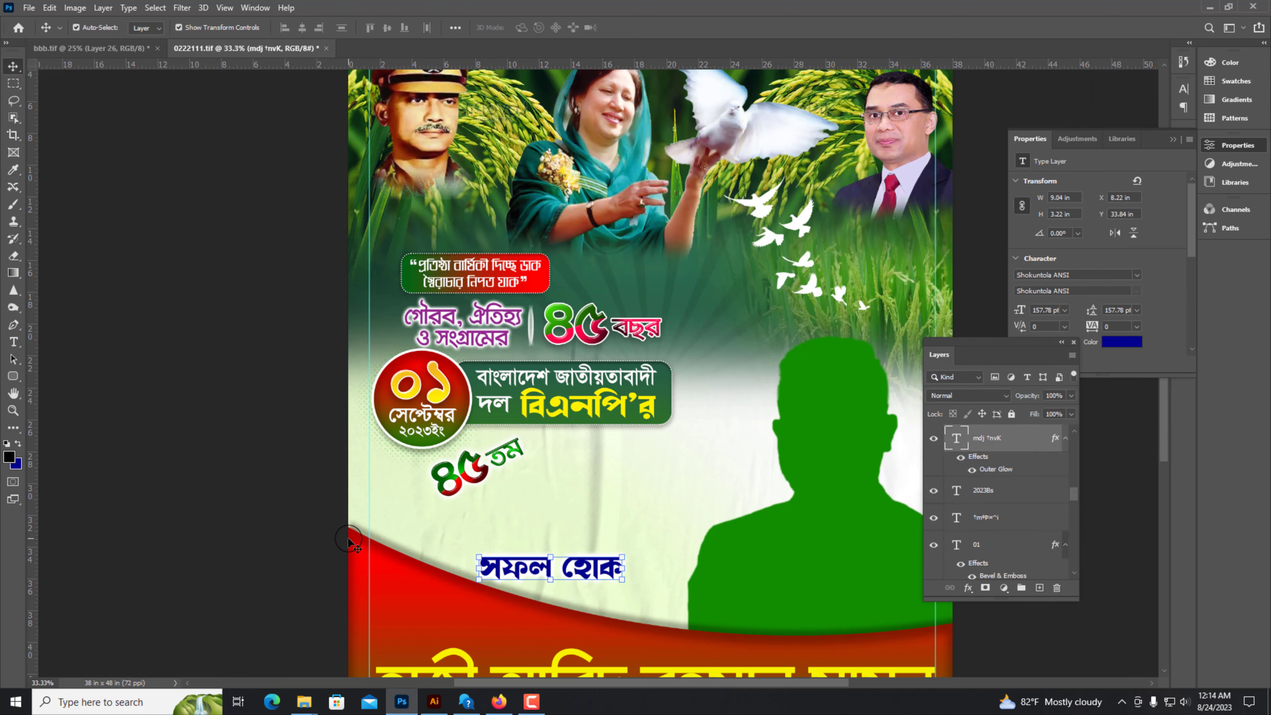
pyautogui.click(349, 541)
pyautogui.hotkey('ctrl', '-')
# Step: Copy the white "প্রতিষ্ঠা বার্ষিকী" calligraphy and the red-green texture from bbb.tif and place them over the poster's lower middle
pyautogui.hotkey('ctrl', 'Tab')
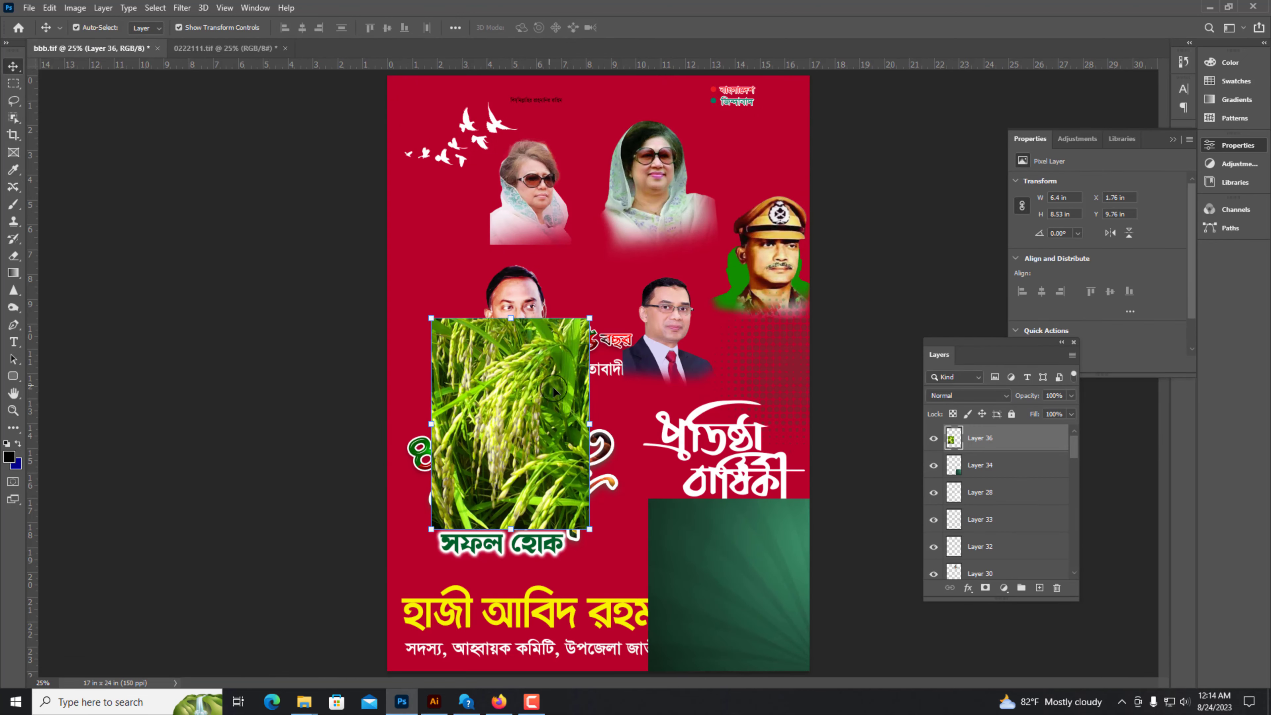
pyautogui.moveTo(651, 431); pyautogui.dragTo(468, 462)
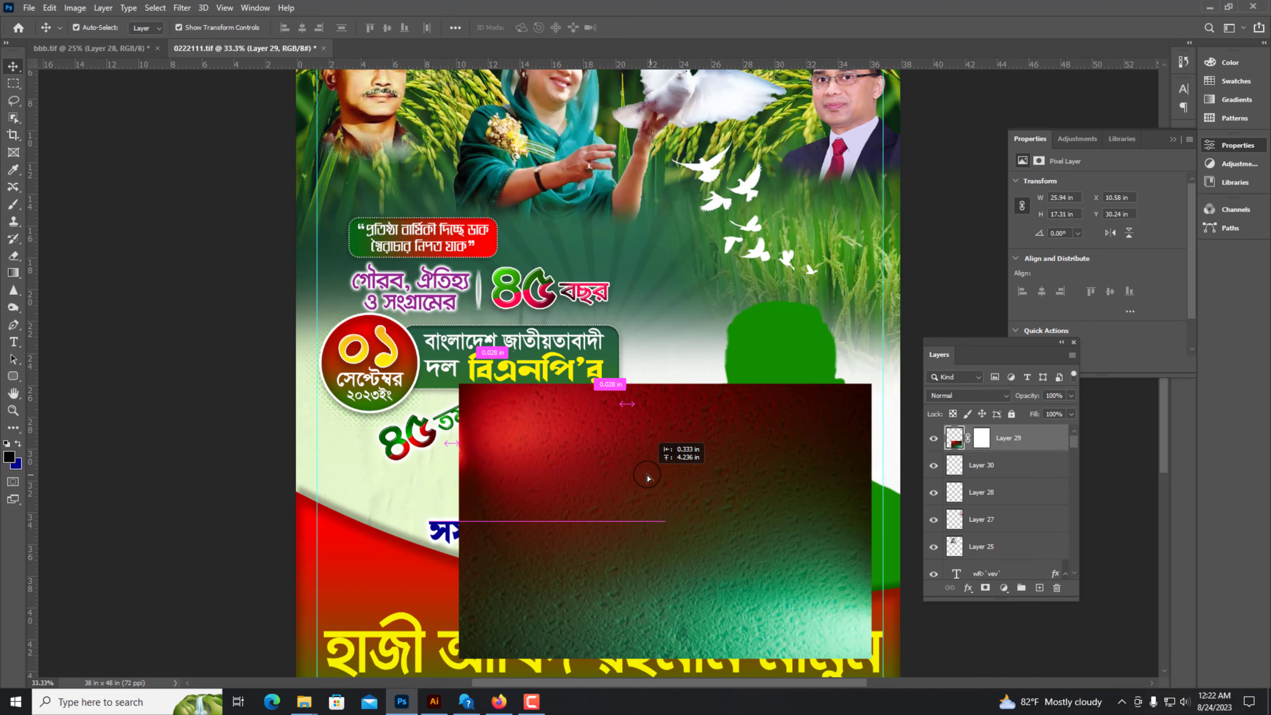
pyautogui.moveTo(631, 483); pyautogui.dragTo(599, 482)
# Step: Arrange the red-green texture above the "প্রতিষ্ঠা বার্ষিকী" calligraphy and clip it to the lettering
pyautogui.rightClick(598, 482)
pyautogui.click(614, 456)
pyautogui.hotkey('ctrl', '[')
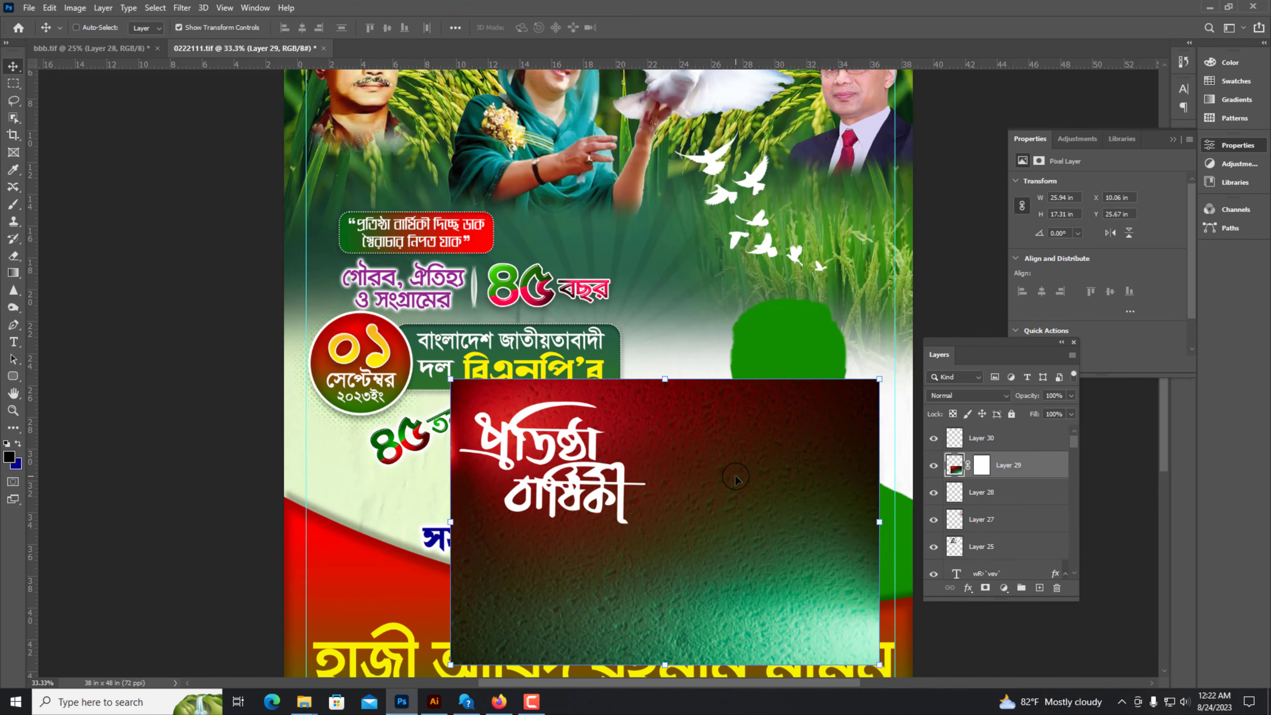
pyautogui.hotkey('ctrl', '+')
pyautogui.hotkey('ctrl', ']')
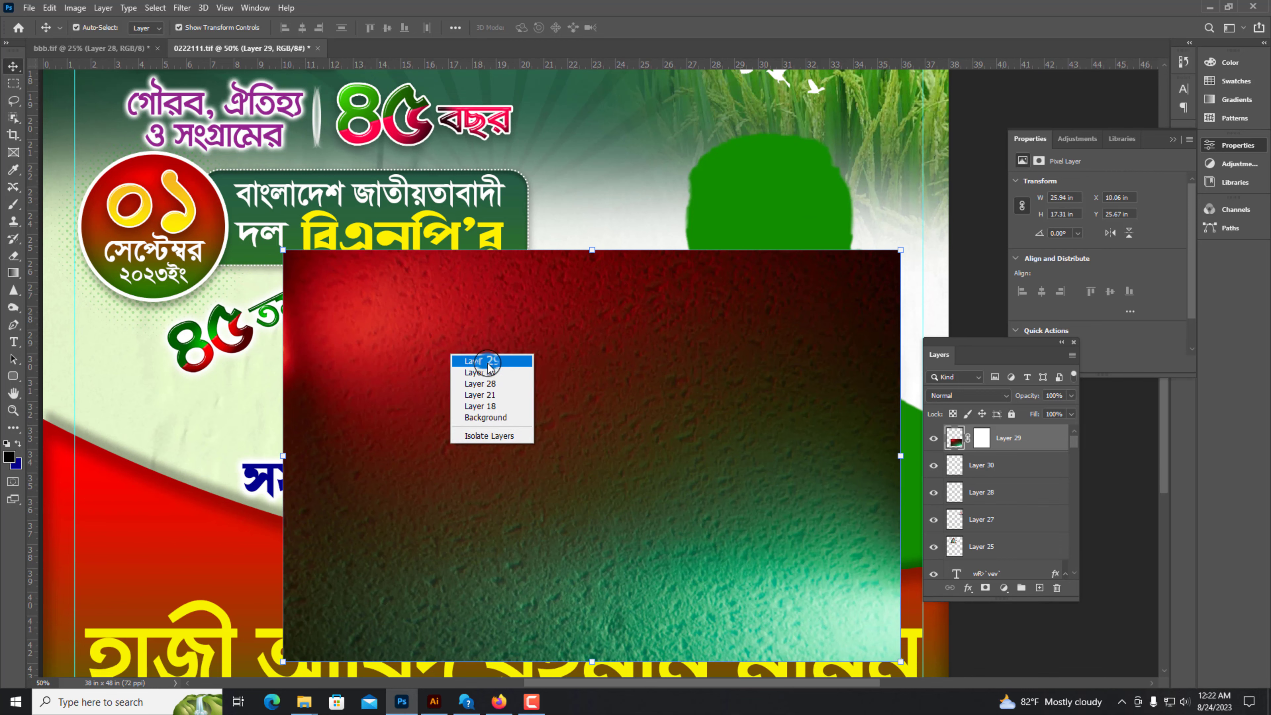
pyautogui.click(483, 372)
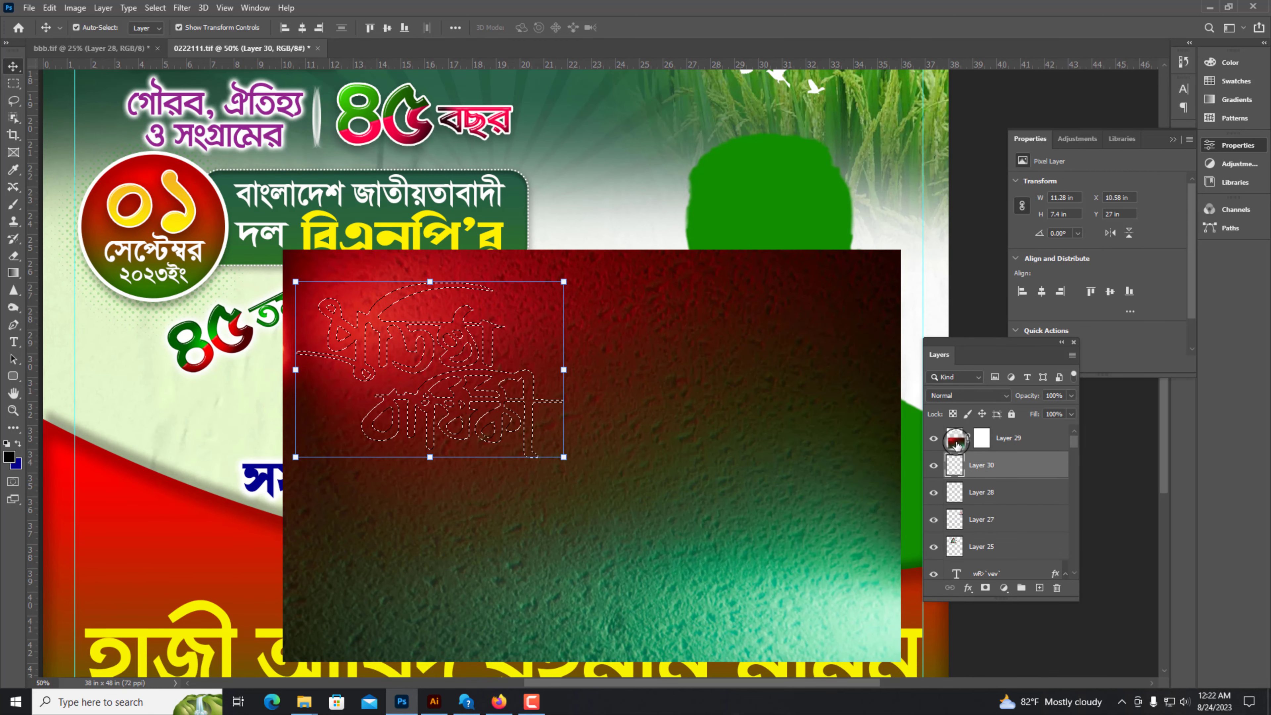
pyautogui.rightClick(957, 443)
pyautogui.click(1031, 441)
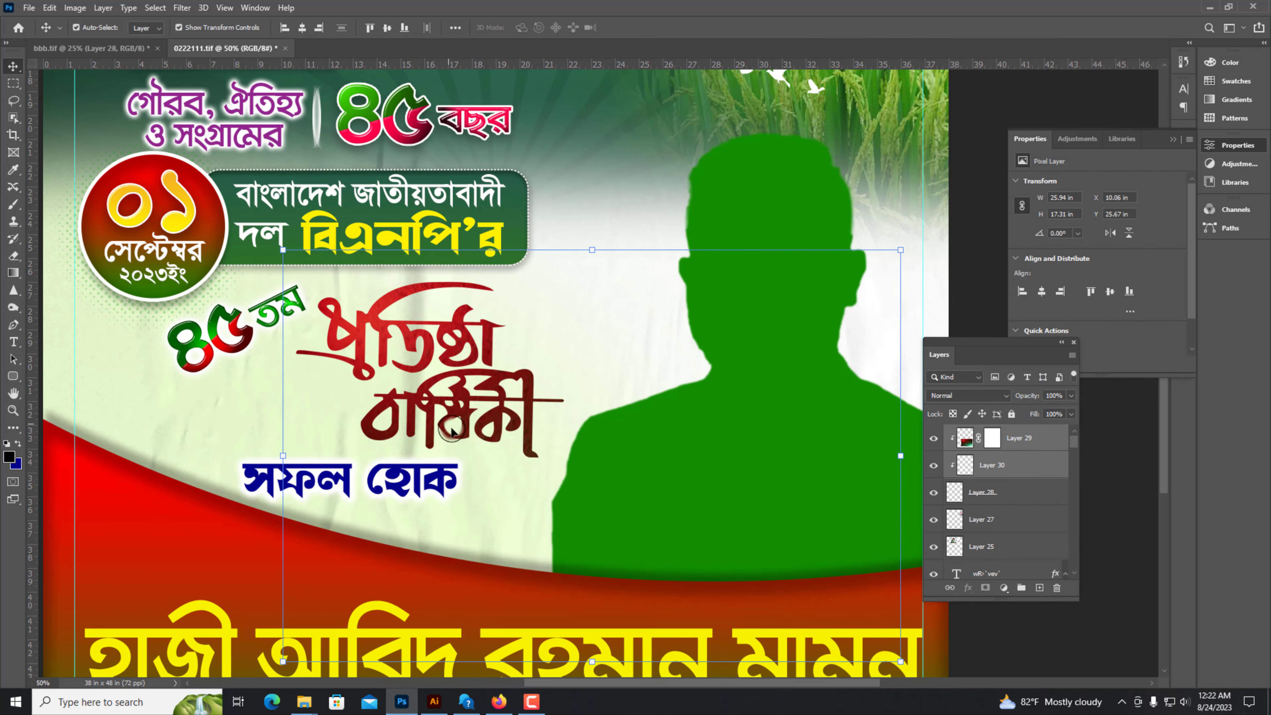
pyautogui.scroll(1, 452, 431)
pyautogui.scroll(1, 586, 346)
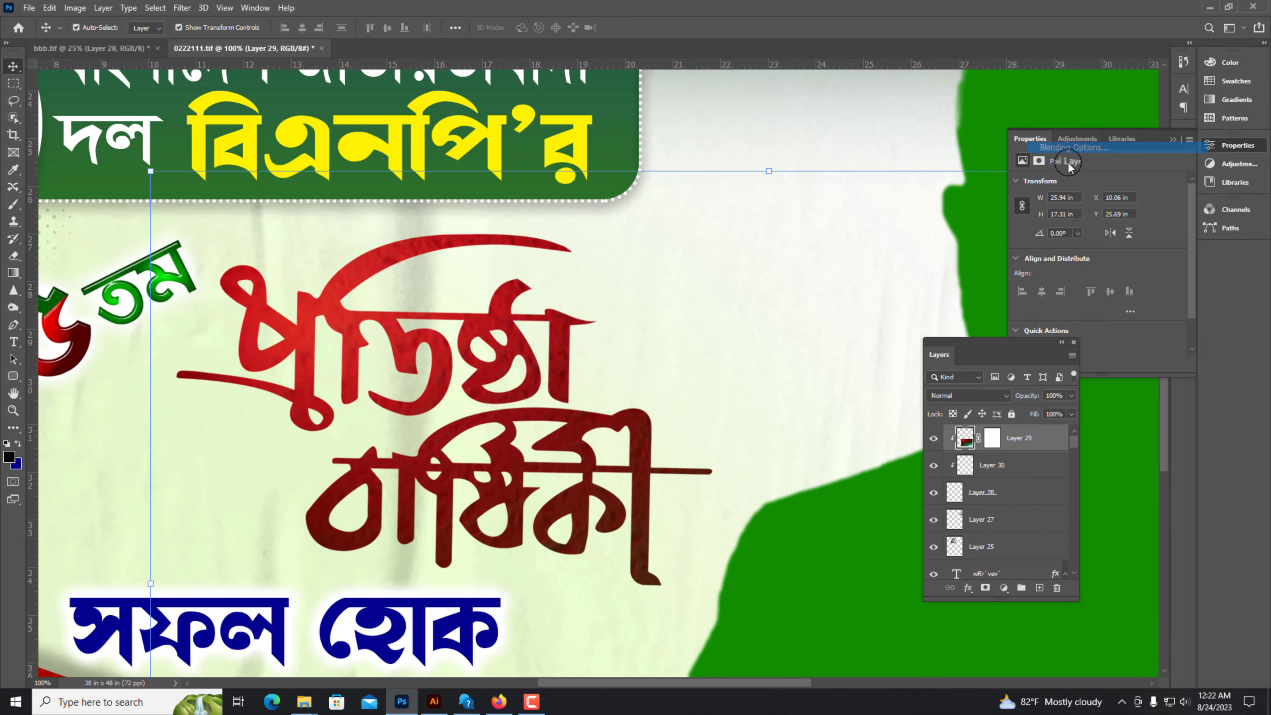
pyautogui.click(777, 424)
pyautogui.click(763, 616)
pyautogui.click(1194, 415)
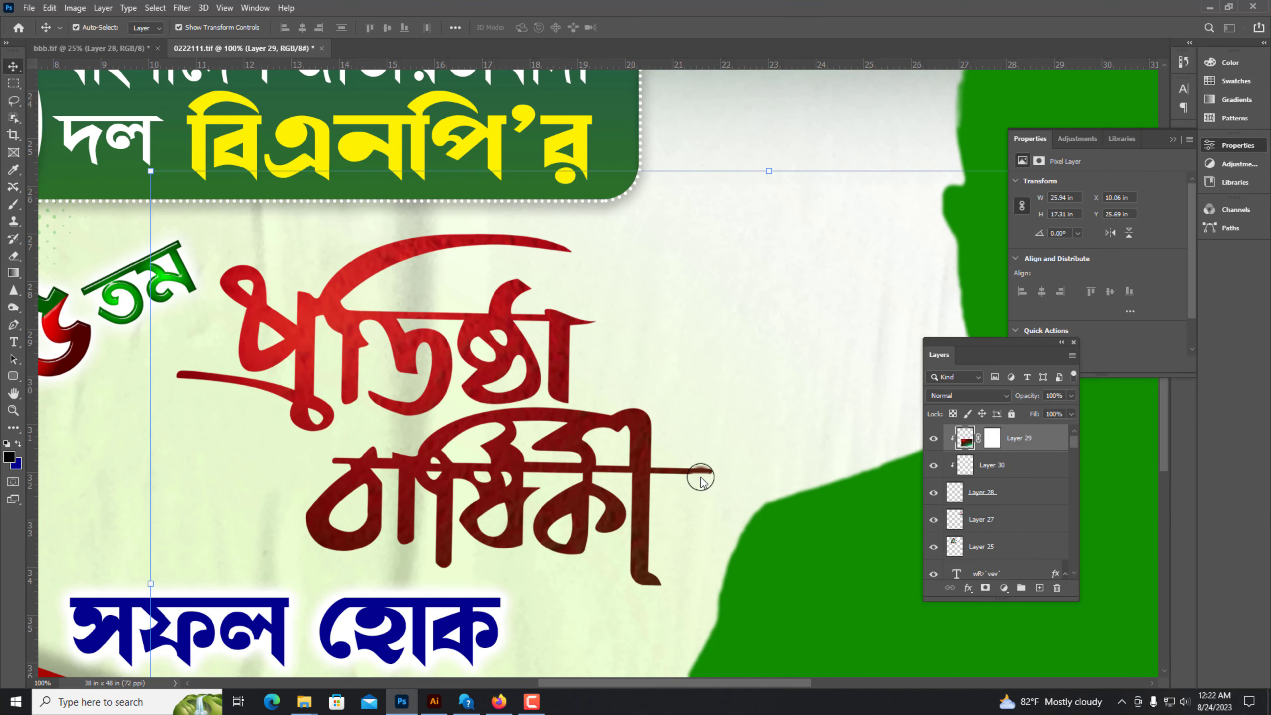
# Step: Try a bevel and a drop shadow on the calligraphy copy clipped below the texture
pyautogui.scroll(-1, 701, 479)
pyautogui.click(989, 465)
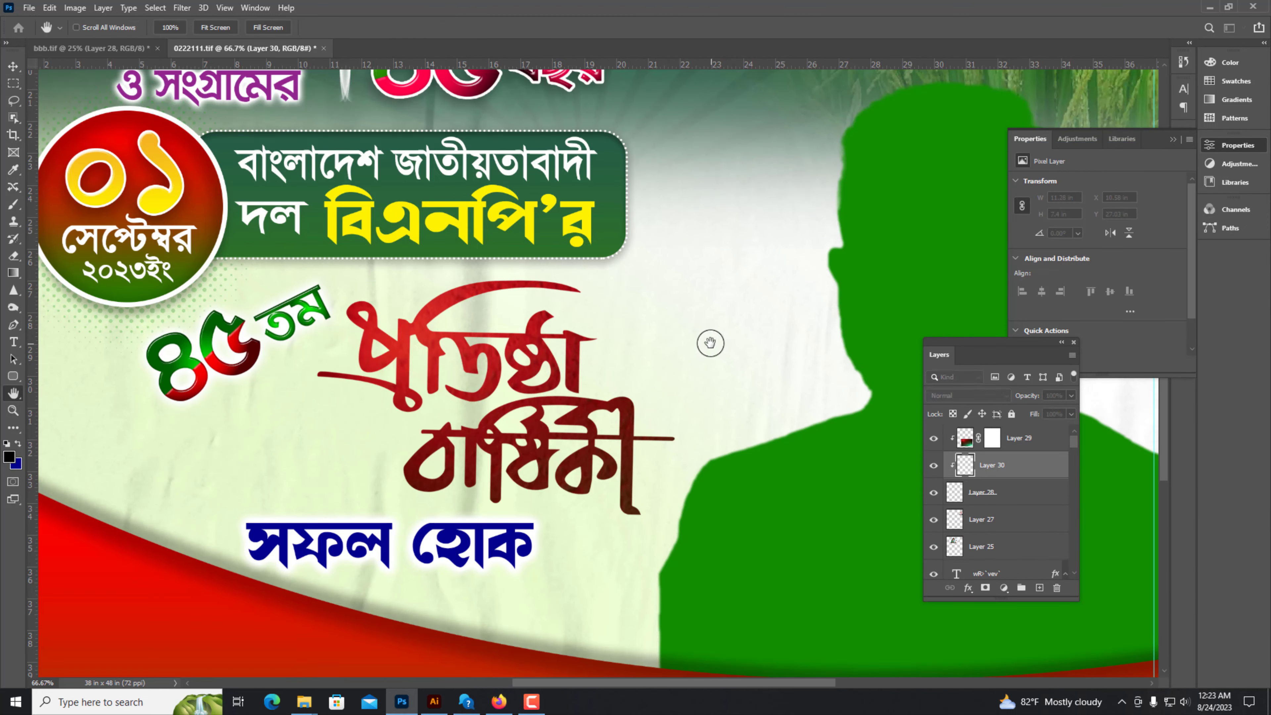
pyautogui.doubleClick(1035, 465)
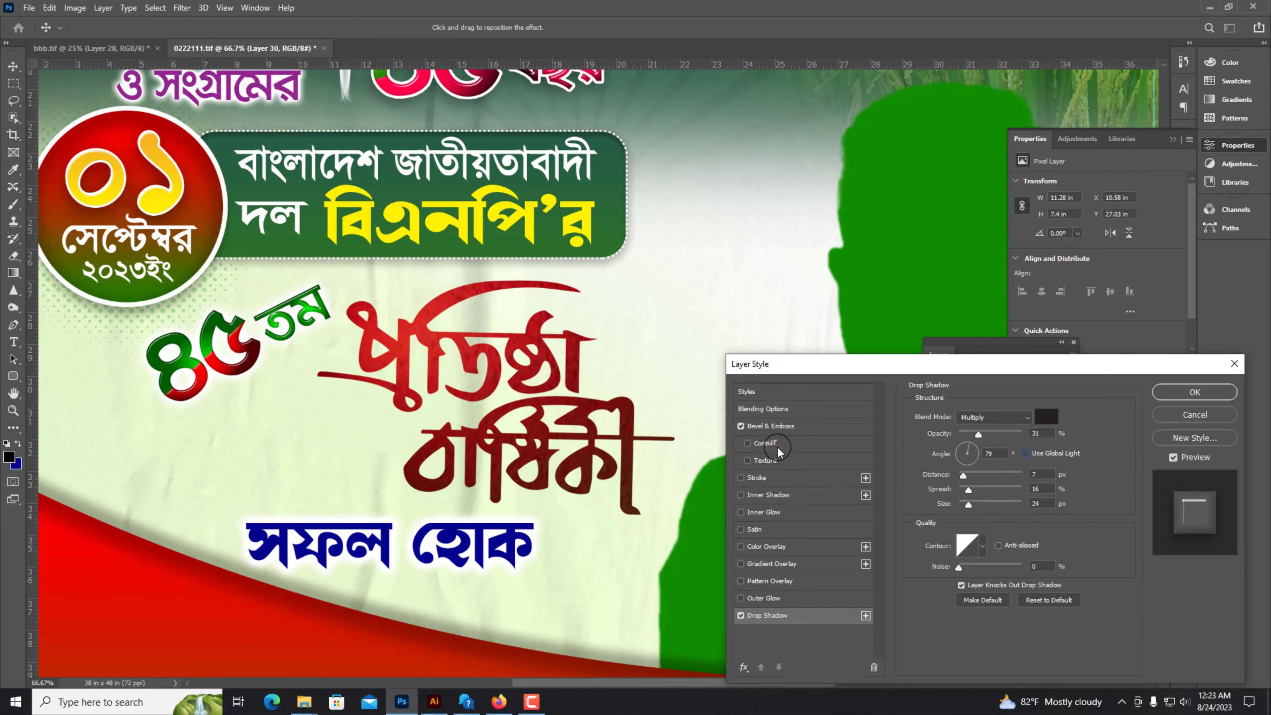
pyautogui.press('Return')
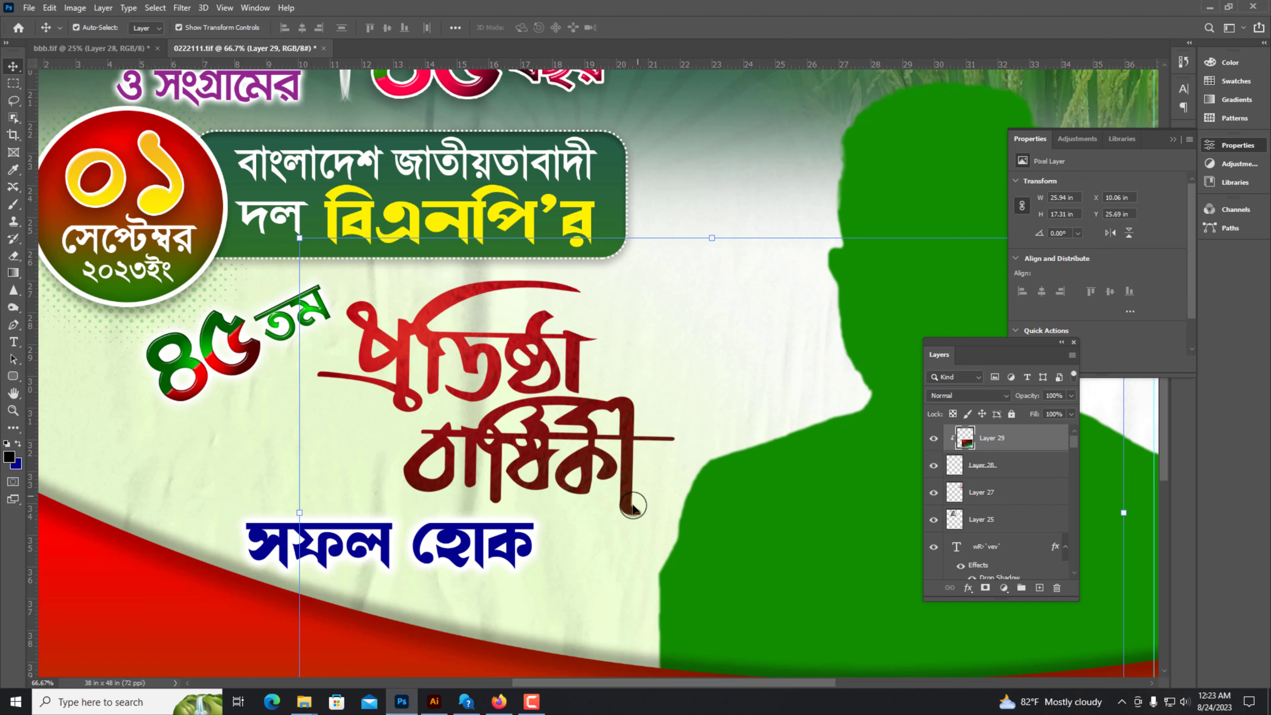
# Step: Give the base calligraphy layer a white outside stroke and a drop shadow at 50% opacity with about 22 px distance
pyautogui.click(956, 465)
pyautogui.rightClick(957, 465)
pyautogui.click(1021, 138)
pyautogui.click(768, 615)
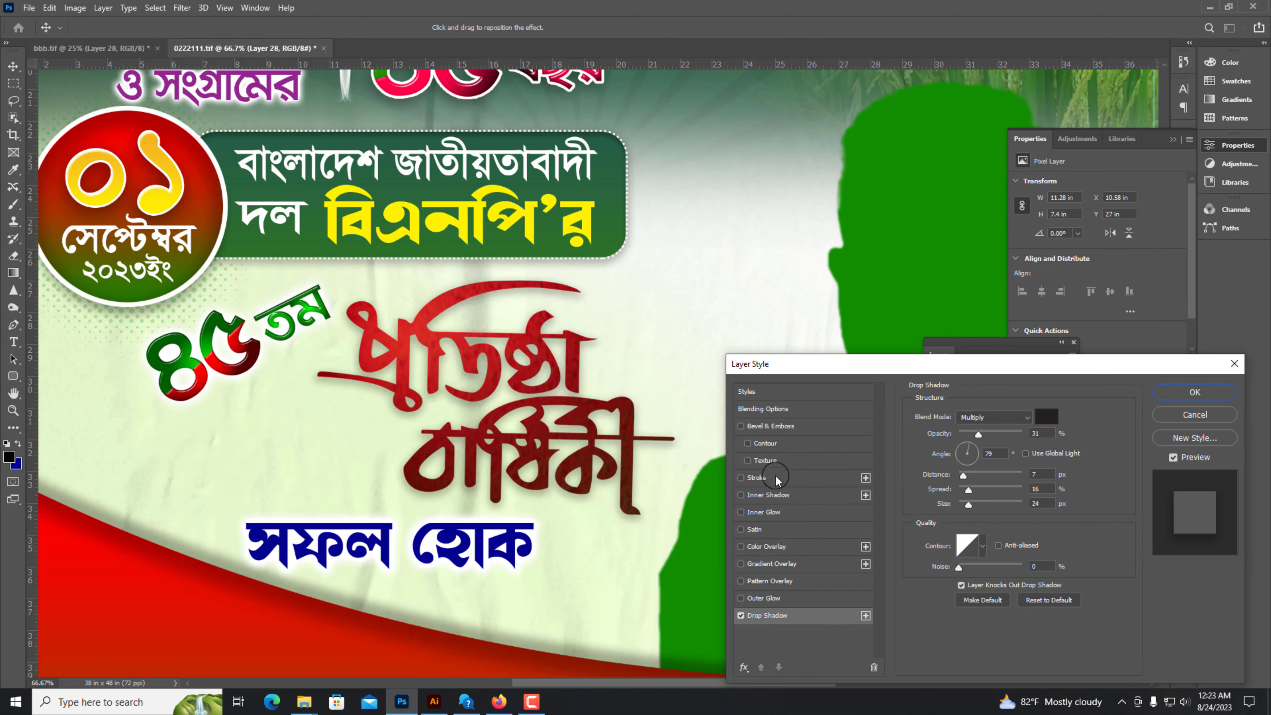
pyautogui.click(770, 426)
pyautogui.click(763, 479)
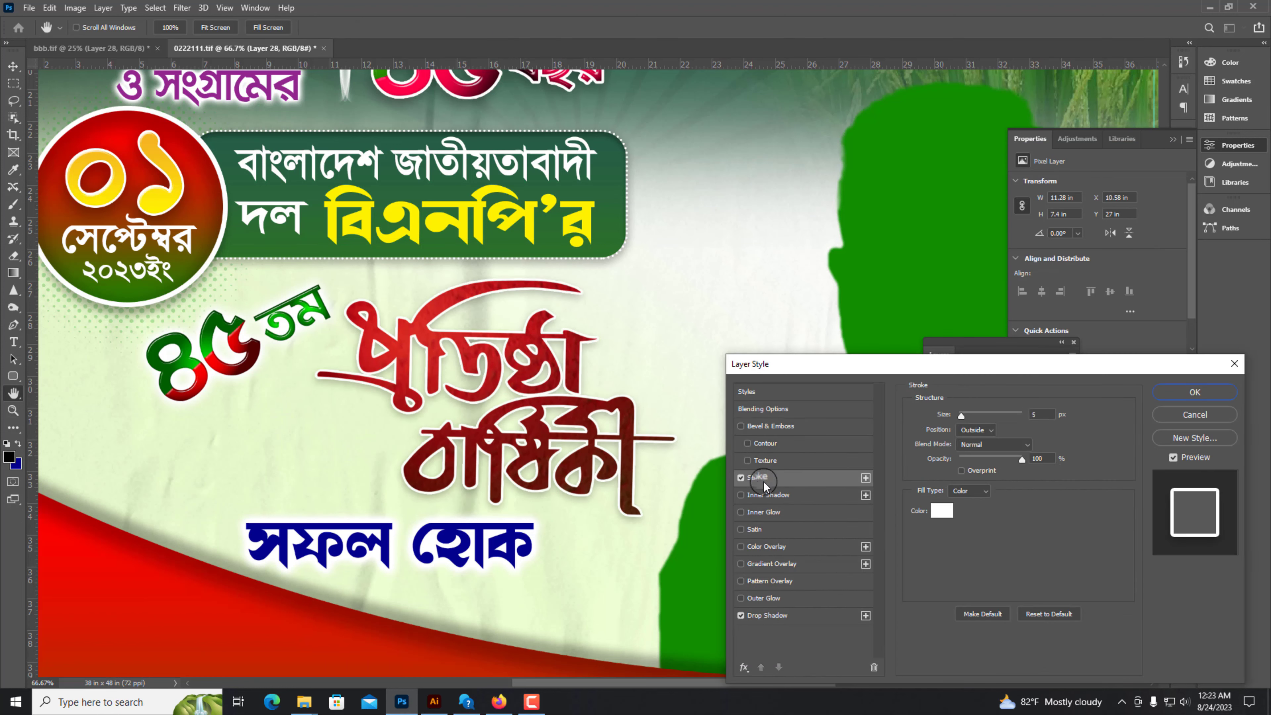
pyautogui.click(768, 615)
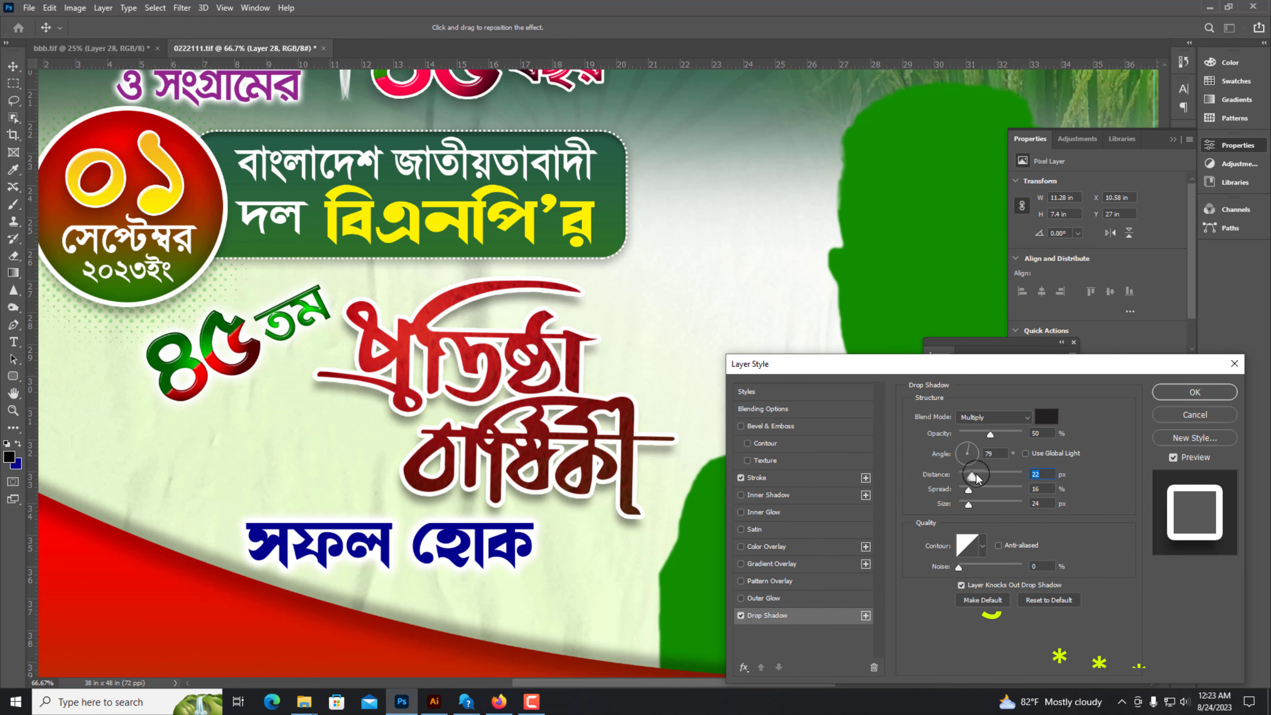
pyautogui.press('Return')
# Step: Move the "সফল হোক" text right beneath the calligraphy, to about X 10 in
pyautogui.keyDown('ctrl'); pyautogui.click(390, 553); pyautogui.keyUp('ctrl')
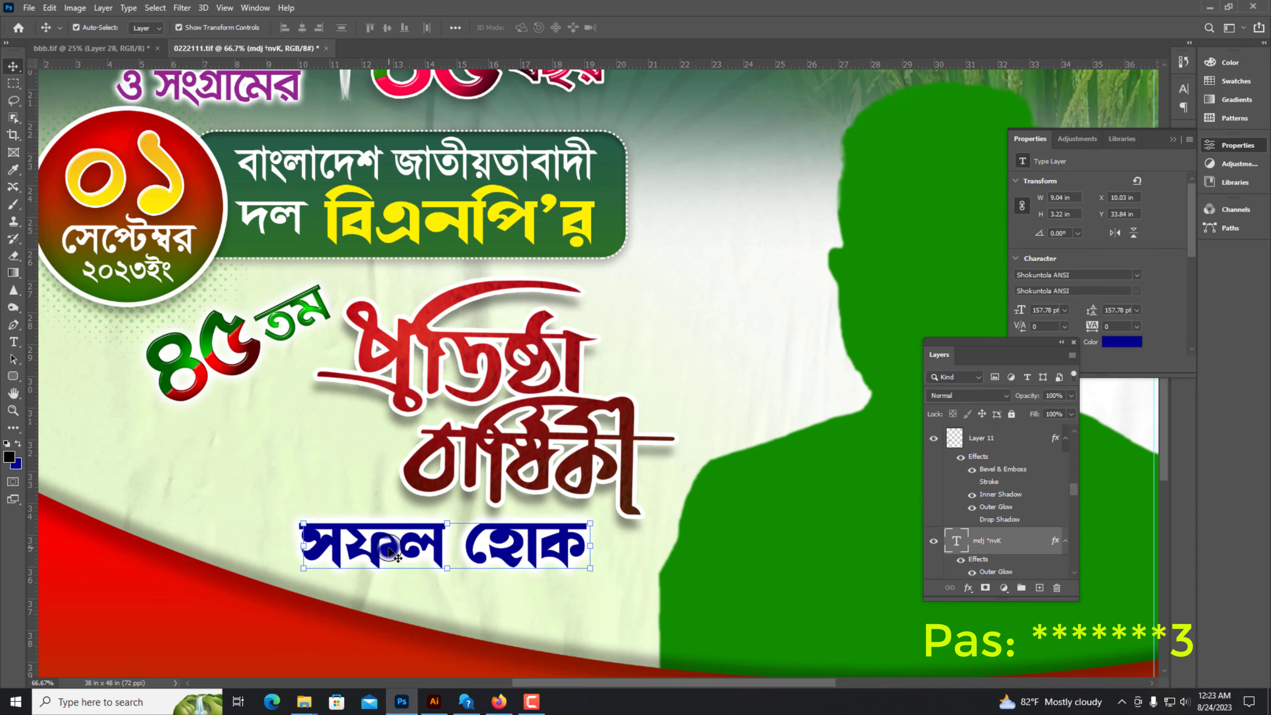
pyautogui.scroll(-3, 390, 552)
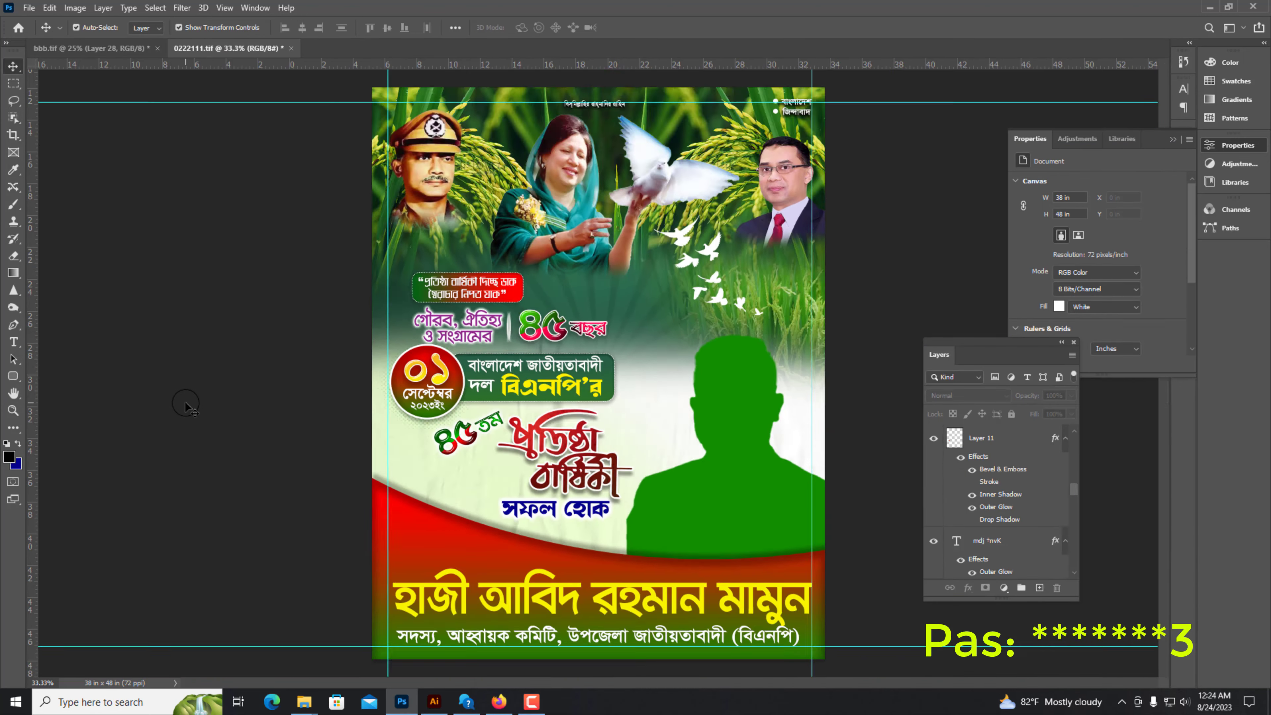
# Step: Select the purple slogan text "গৌরব, ঐতিহ্য ও সংগ্রামের"
pyautogui.scroll(2, 400, 295)
pyautogui.click(400, 295)
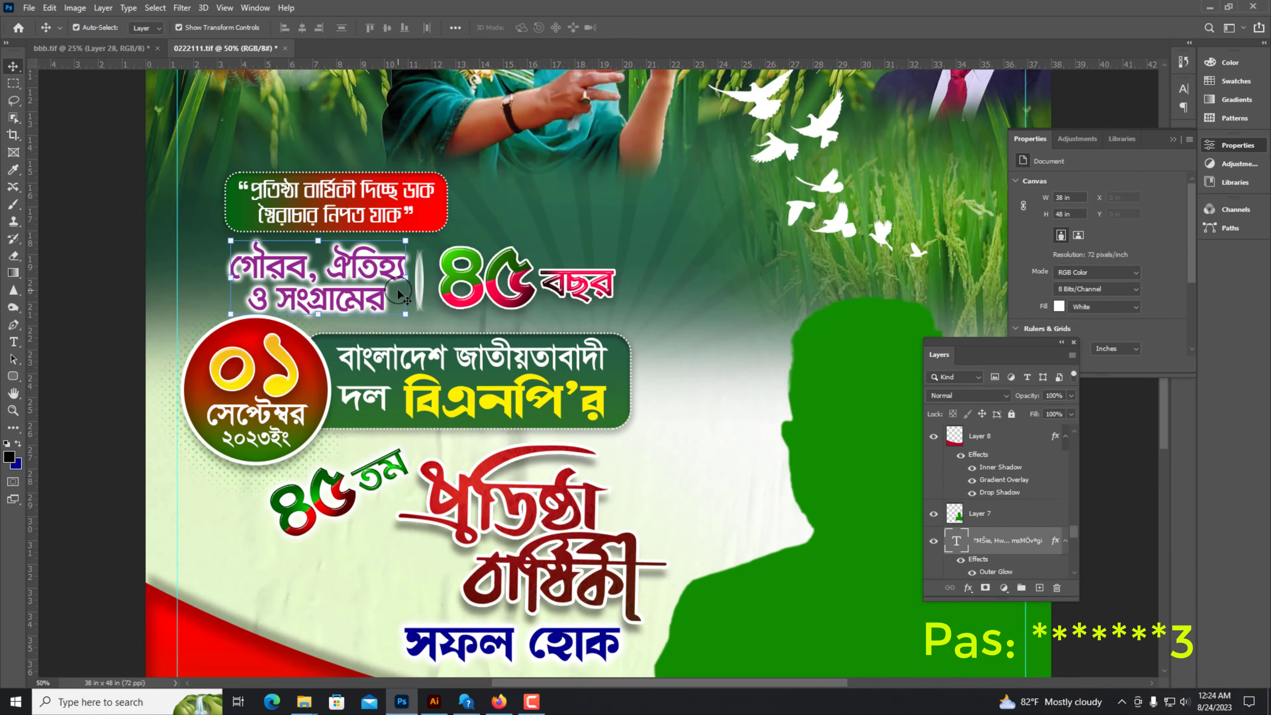